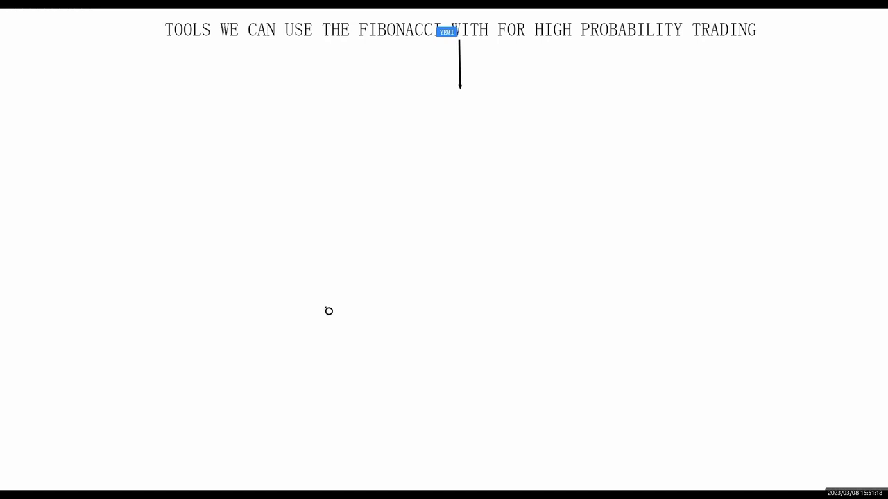
# Add the label "FIB+ SUPPORT/RESISTANCE" to the whiteboard and centre it beneath the heading's arrow
pyautogui.click(293, 83)
pyautogui.write('FIB+ SUPPORT')
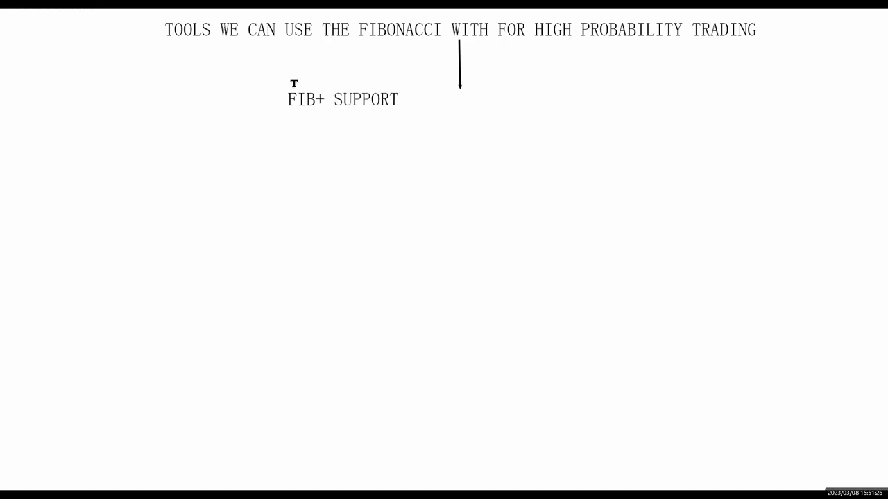
pyautogui.write('/RESISTANCE')
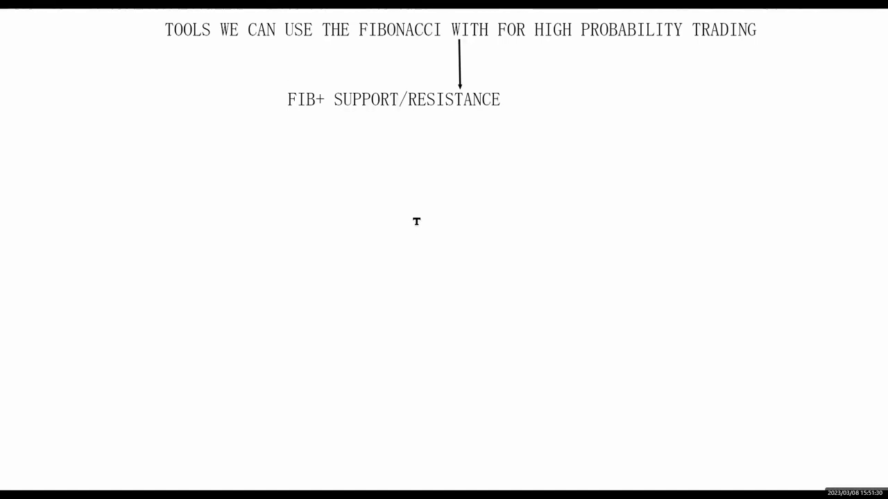
pyautogui.click(418, 221)
pyautogui.moveTo(388, 100); pyautogui.dragTo(458, 100)
pyautogui.click(458, 123)
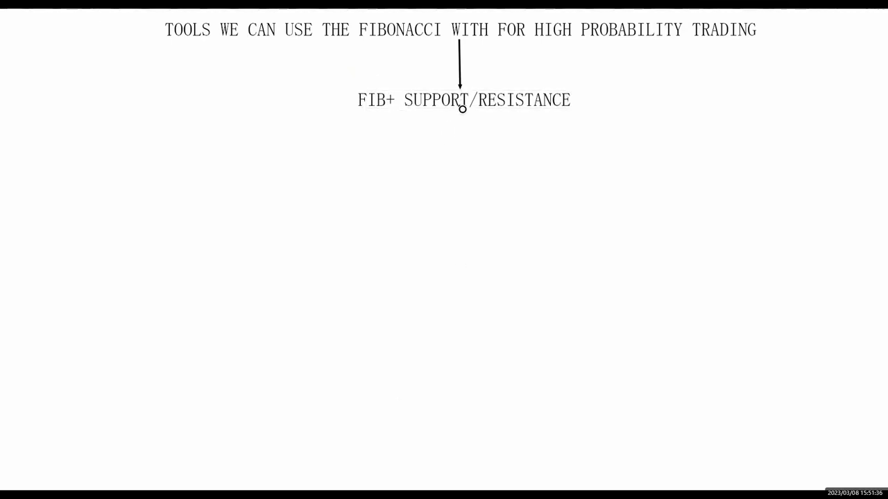
# Draw a downward arrow from the support/resistance label and place the text "FIB + TRENDLINE" centred beneath it
pyautogui.moveTo(459, 108); pyautogui.dragTo(464, 158)
pyautogui.click(303, 144)
pyautogui.write('FIB + TRENDLINE')
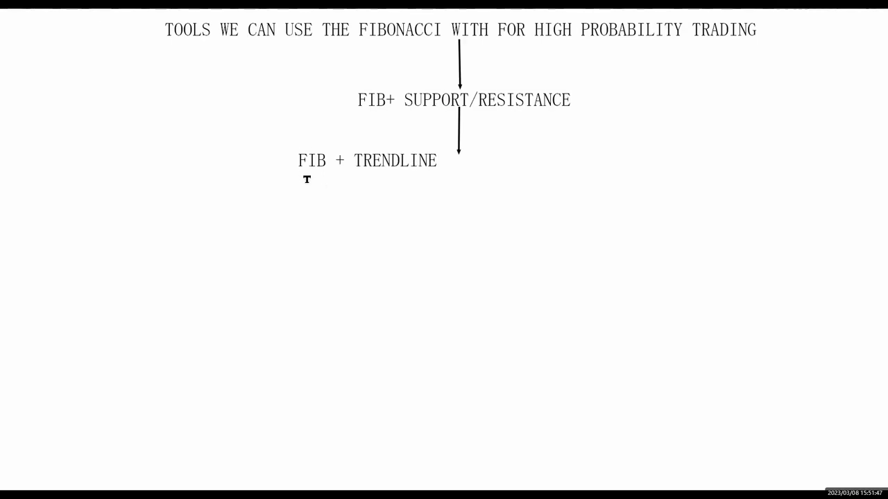
pyautogui.click(320, 210)
pyautogui.moveTo(370, 160); pyautogui.dragTo(466, 164)
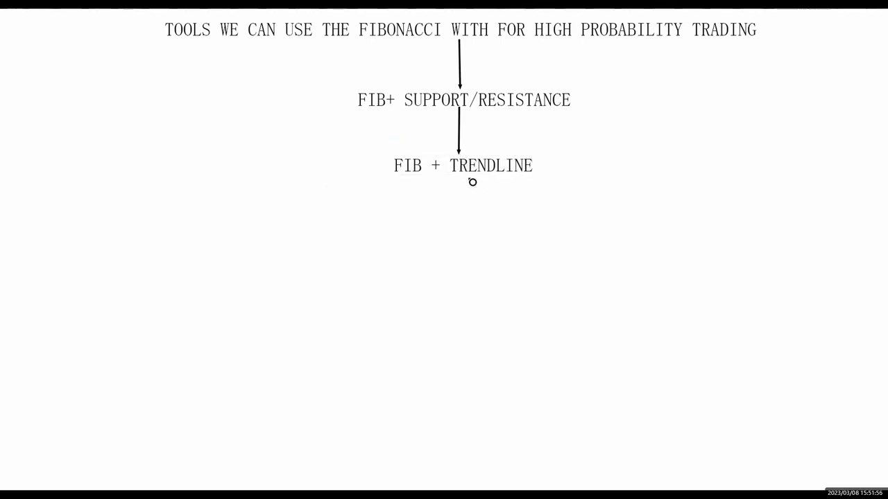
# Draw a downward arrow from the trendline label and place "FIB + SUPPORT/RESISTANCE + TRENDLINE" beneath its tip
pyautogui.moveTo(462, 210); pyautogui.dragTo(462, 220)
pyautogui.press('t')
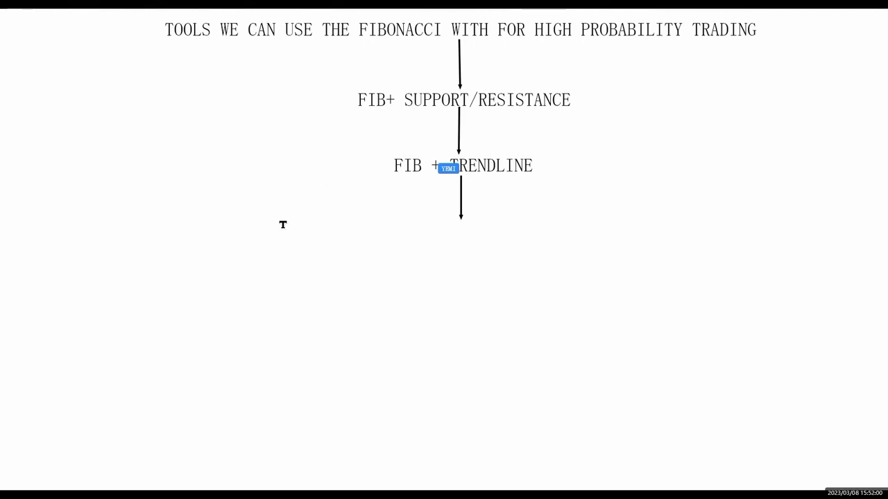
pyautogui.write('FIV')
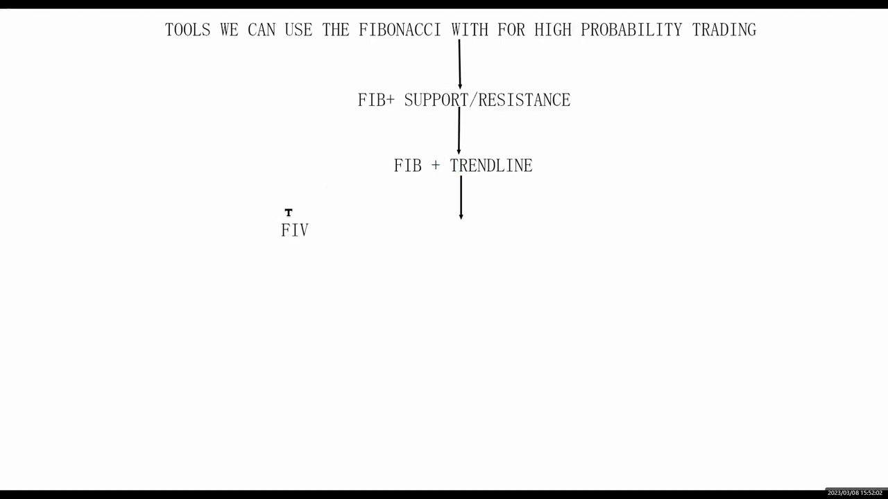
pyautogui.write(' + SUPPORT')
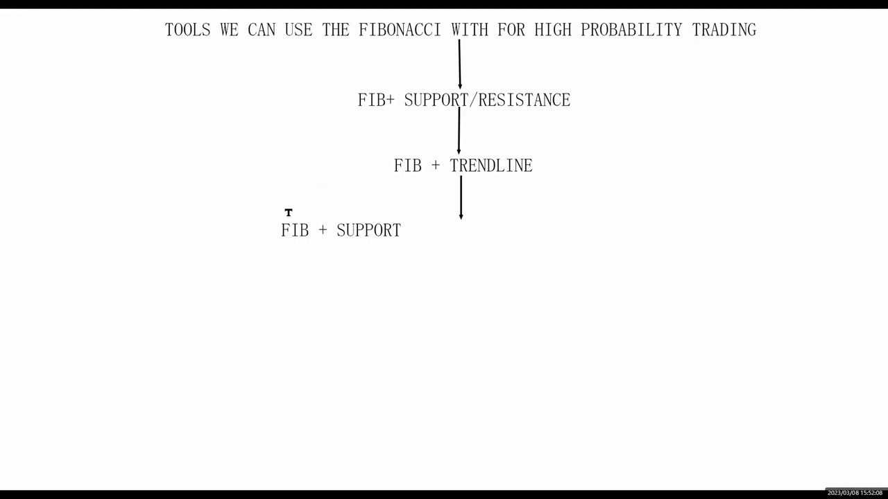
pyautogui.write('/RESISTANCE +')
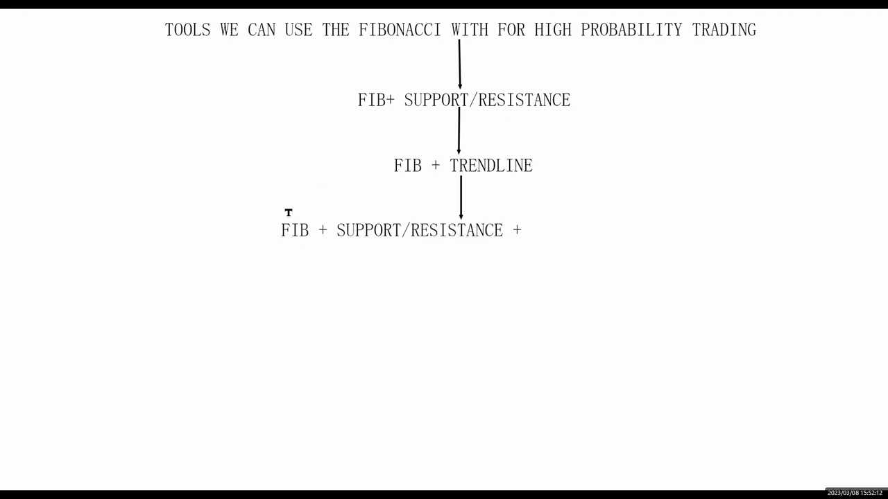
pyautogui.write(' TRENDLINE')
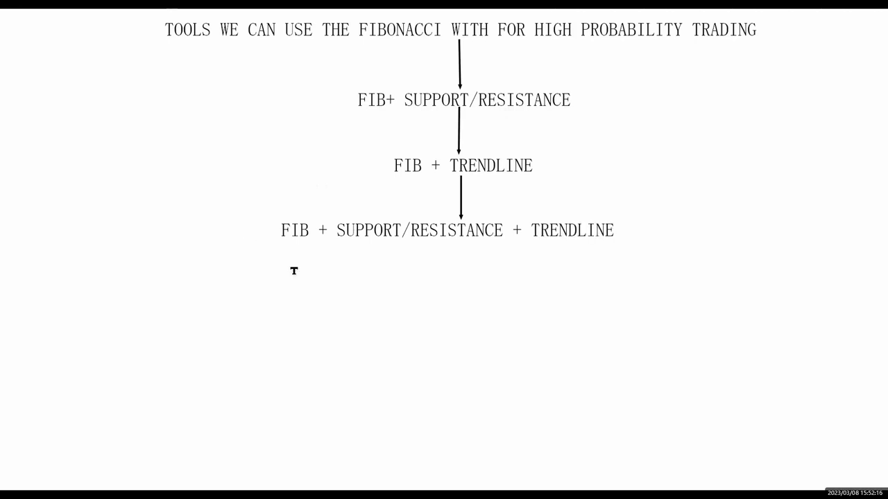
pyautogui.click(307, 388)
pyautogui.moveTo(452, 230); pyautogui.dragTo(476, 234)
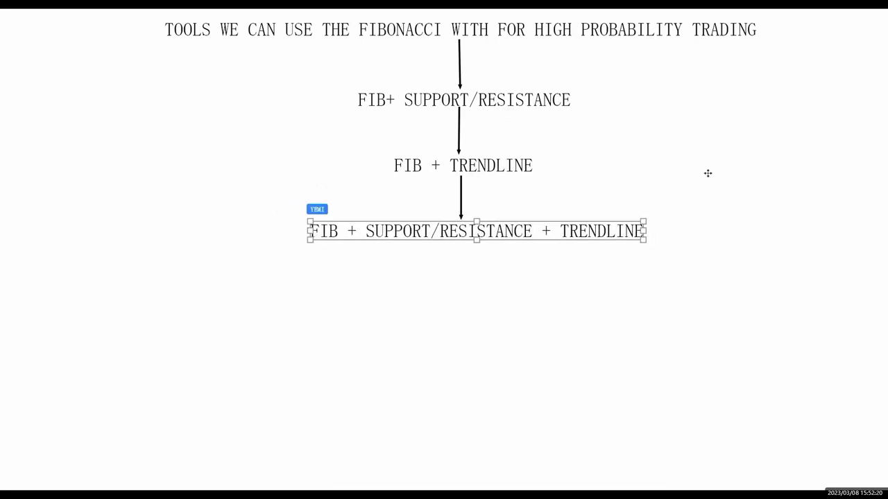
pyautogui.click(691, 207)
# Go to the whiteboard page with the Fibonacci diagram and circle "AS A RETRACEMENT TOOL" and "THE FIBONACCI" freehand
pyautogui.click(880, 447)
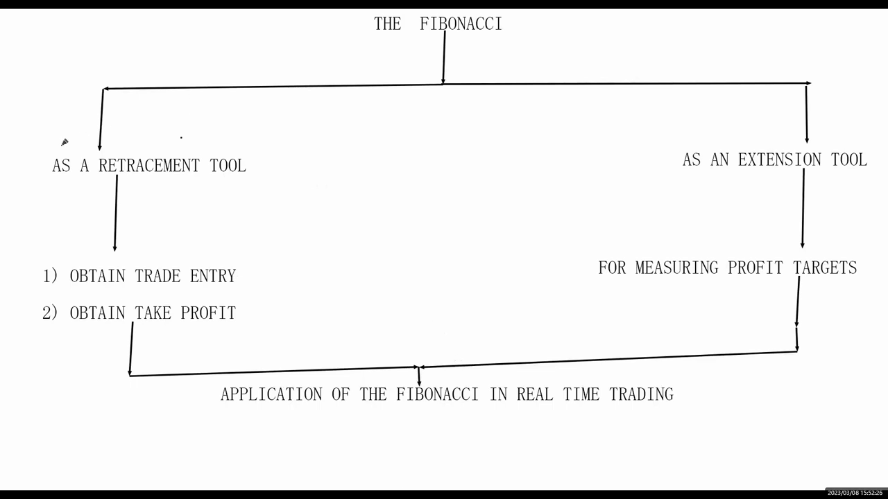
pyautogui.moveTo(167, 190)
pyautogui.mouseDown()
pyautogui.moveTo(252, 148)
pyautogui.moveTo(186, 139)
pyautogui.mouseUp()
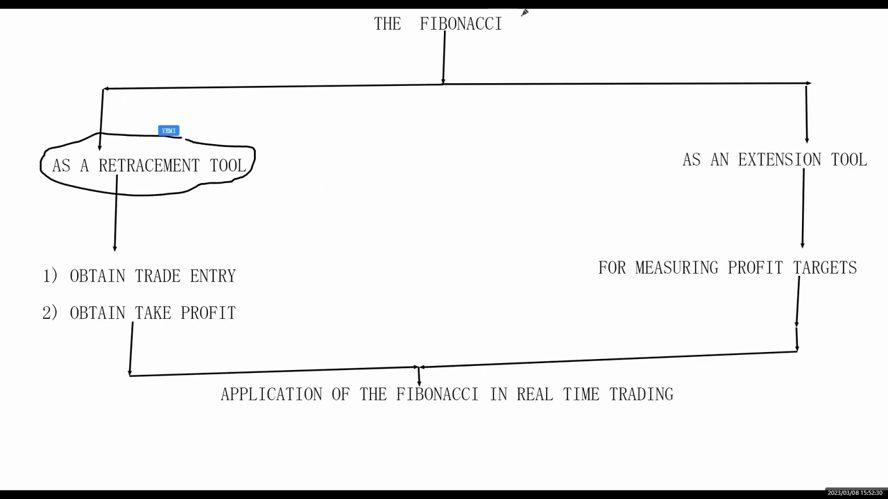
pyautogui.moveTo(479, 9); pyautogui.dragTo(524, 14)
pyautogui.moveTo(543, 45)
pyautogui.mouseDown()
pyautogui.moveTo(510, 18)
pyautogui.moveTo(291, 11)
pyautogui.mouseUp()
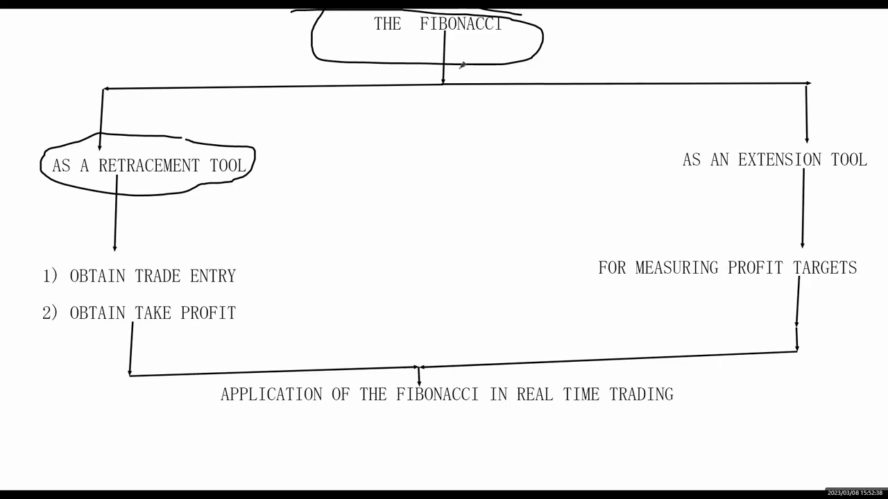
# Switch to MetaTrader and draw a Fibonacci retracement in the blank area beyond the latest GBPJPY candles, from about 162.32 up to about 165.00
pyautogui.hotkey('alt', 'Tab')
pyautogui.moveTo(478, 139); pyautogui.dragTo(418, 146)
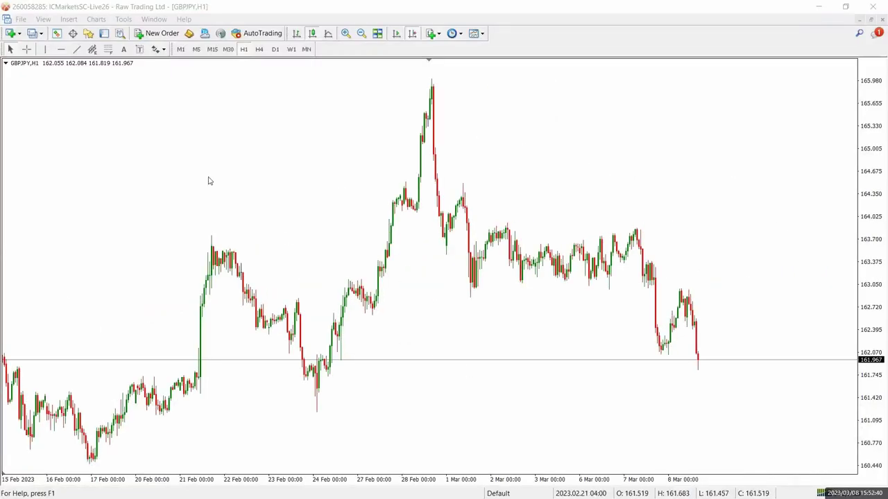
pyautogui.click(107, 49)
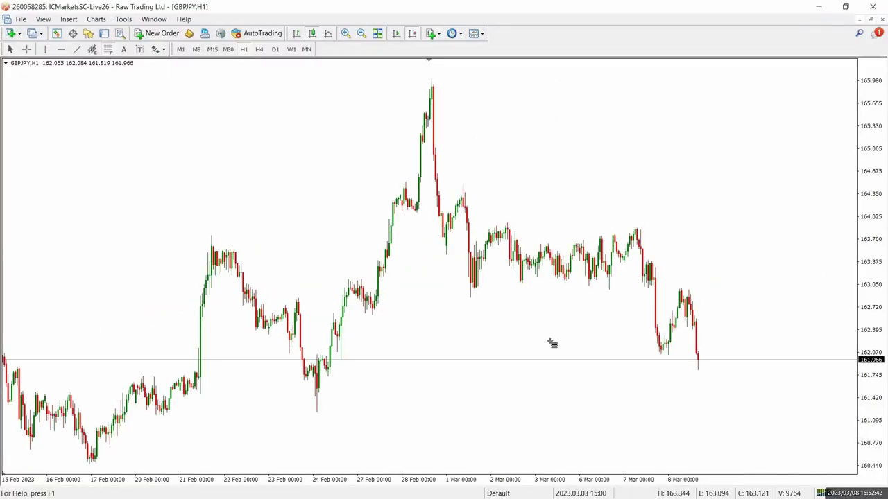
pyautogui.scroll(-5, 551, 343)
pyautogui.moveTo(479, 373); pyautogui.dragTo(452, 163)
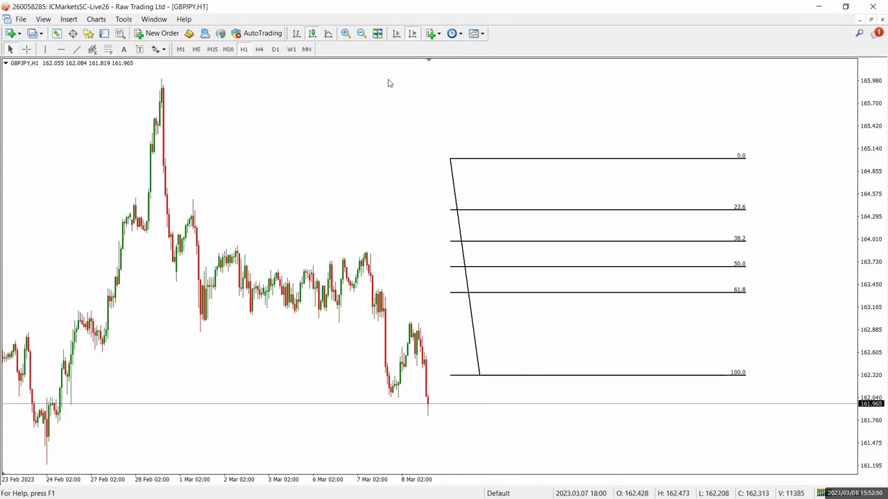
# Circle the Fibonacci retracement's start at the 100.0 level and its end at the 0.0 level with a red pen
pyautogui.click(507, 192)
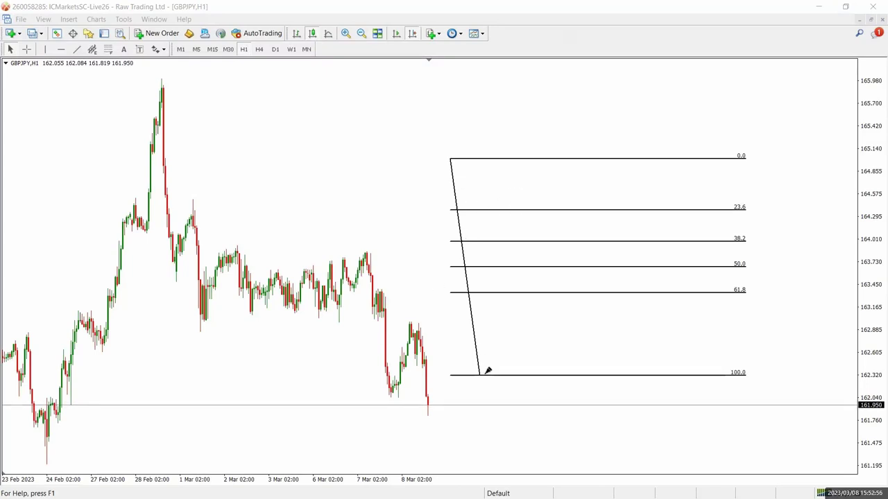
pyautogui.moveTo(472, 368); pyautogui.dragTo(483, 370)
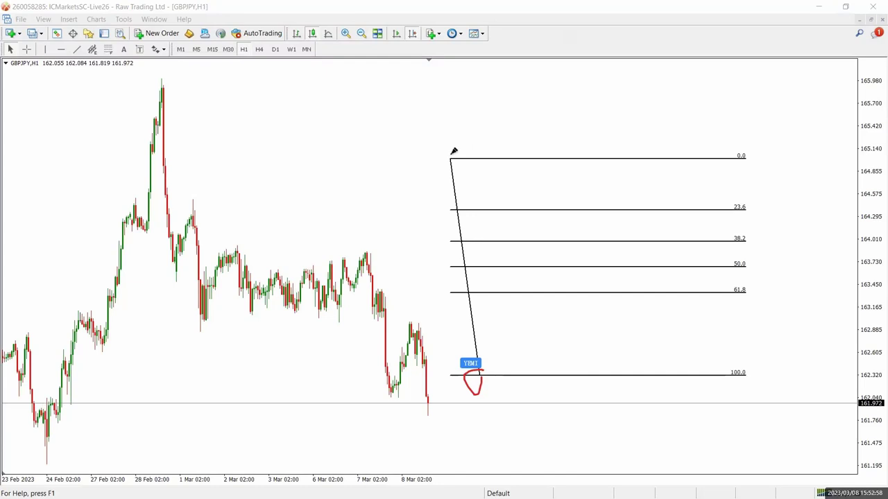
pyautogui.moveTo(452, 152)
pyautogui.mouseDown()
pyautogui.moveTo(456, 174)
pyautogui.moveTo(466, 148)
pyautogui.mouseUp()
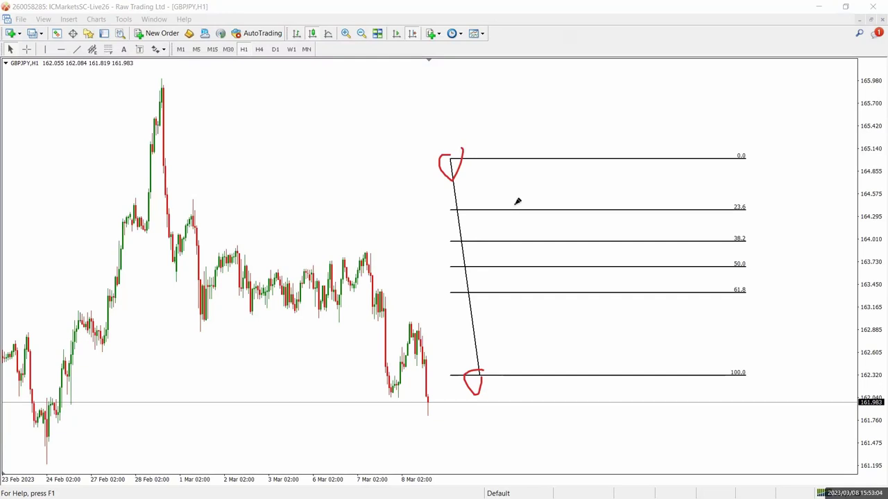
# Put red tick marks on the 23.6, 38.2, 50.0 and 61.8 levels of the retracement
pyautogui.moveTo(513, 206); pyautogui.dragTo(534, 182)
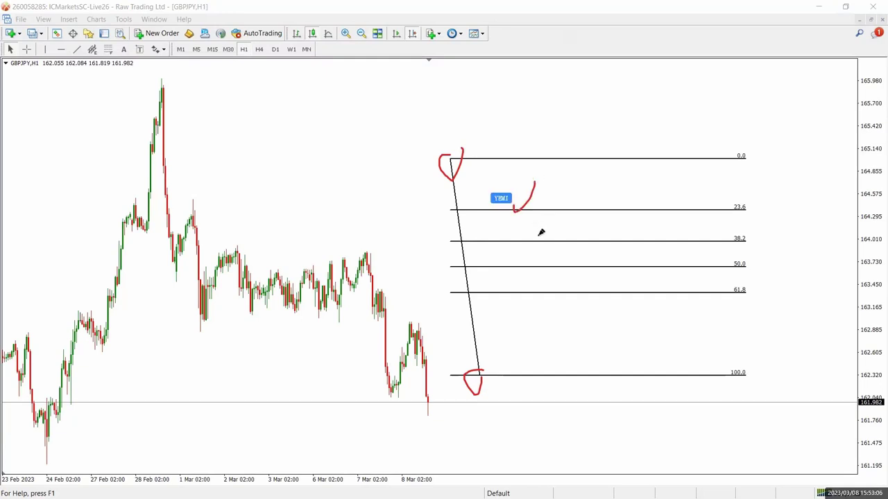
pyautogui.moveTo(537, 237); pyautogui.dragTo(556, 221)
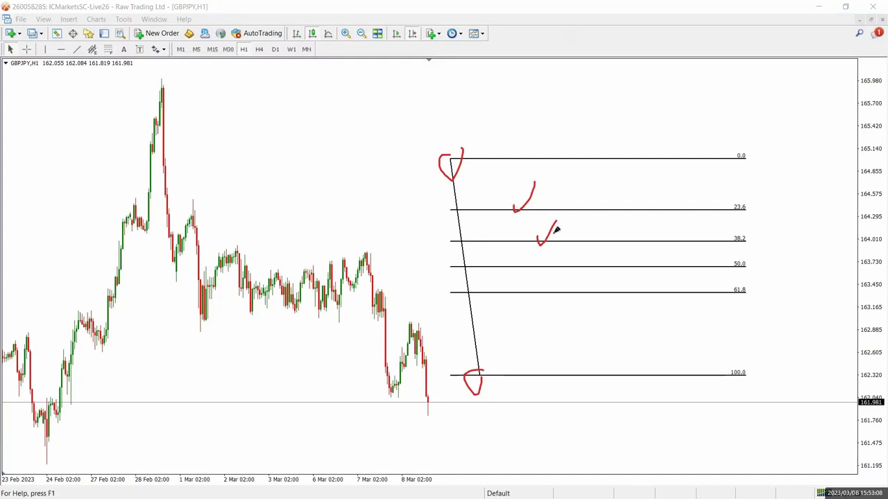
pyautogui.moveTo(551, 261); pyautogui.dragTo(574, 246)
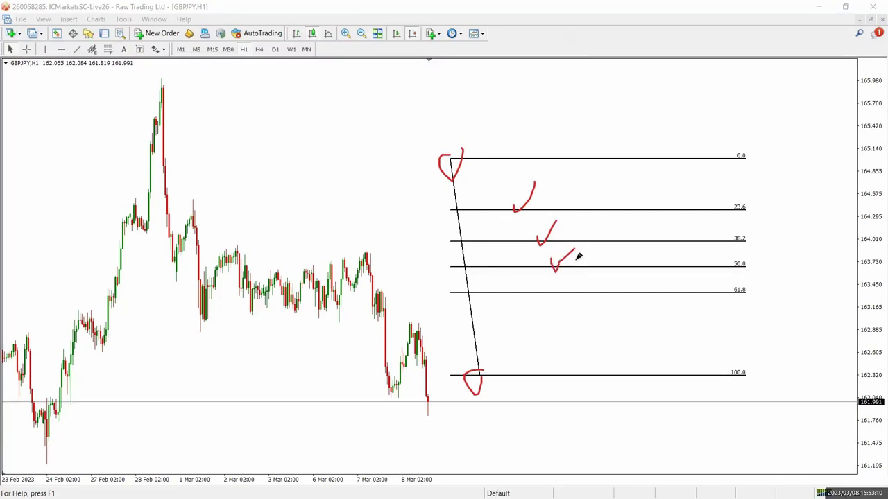
pyautogui.moveTo(566, 290); pyautogui.dragTo(610, 255)
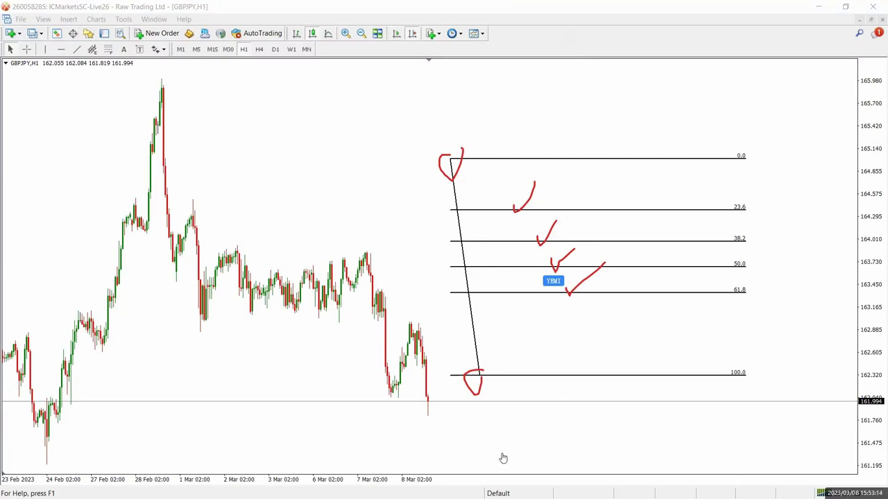
# Undo the four tick marks on the retracement levels
pyautogui.hotkey('ctrl', 'z')
pyautogui.hotkey('ctrl', 'z')
pyautogui.hotkey('ctrl', 'z')
pyautogui.hotkey('ctrl', 'z')
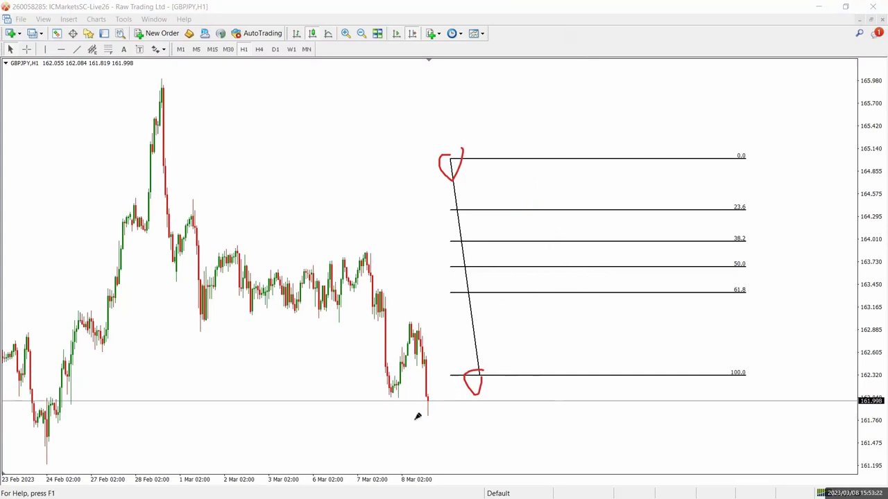
# Sketch a red price path rising to the 0.0 level, pulling back to a circled zone between 50.0 and 61.8, and rallying above 0.0 with an arrowhead
pyautogui.moveTo(423, 418)
pyautogui.mouseDown()
pyautogui.moveTo(532, 159)
pyautogui.moveTo(557, 183)
pyautogui.moveTo(591, 248)
pyautogui.moveTo(614, 255)
pyautogui.moveTo(626, 280)
pyautogui.moveTo(640, 283)
pyautogui.moveTo(615, 272)
pyautogui.moveTo(648, 288)
pyautogui.moveTo(649, 256)
pyautogui.mouseUp()
pyautogui.moveTo(642, 290)
pyautogui.mouseDown()
pyautogui.moveTo(673, 82)
pyautogui.moveTo(622, 99)
pyautogui.mouseUp()
pyautogui.moveTo(672, 81); pyautogui.dragTo(695, 149)
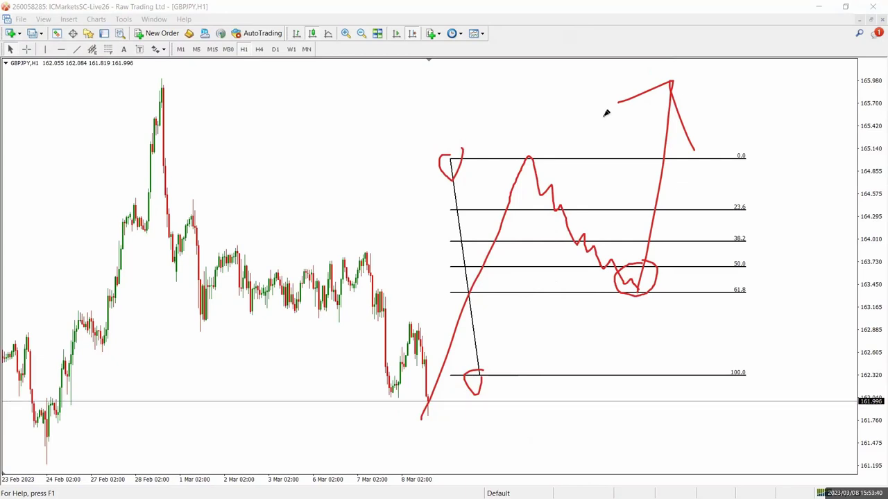
# Clear the red annotations and delete the Fibonacci retracement from the chart
pyautogui.click(588, 450)
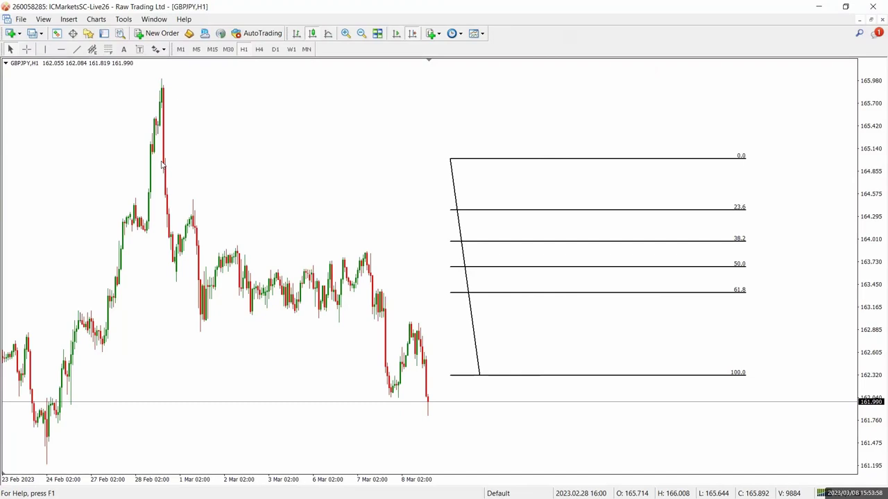
pyautogui.press('BackSpace')
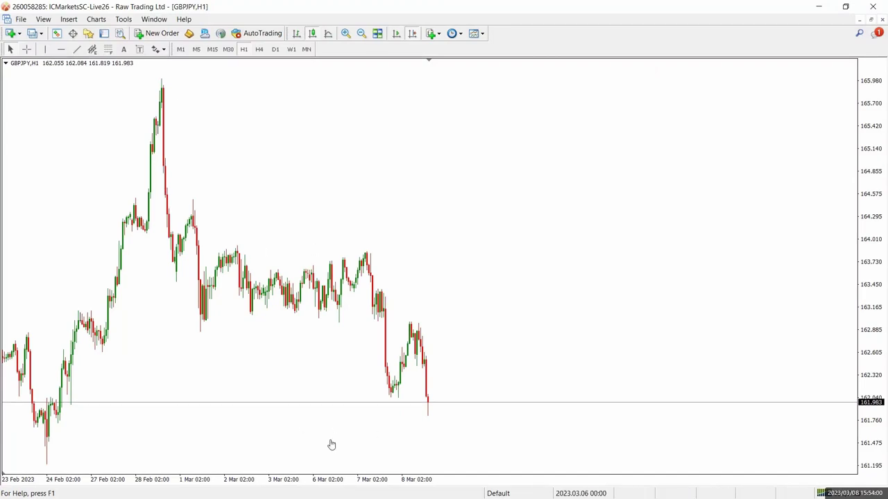
# Draw five connected black arrows forming a rising zigzag in the blank area beyond the latest candles
pyautogui.moveTo(457, 347); pyautogui.dragTo(517, 253)
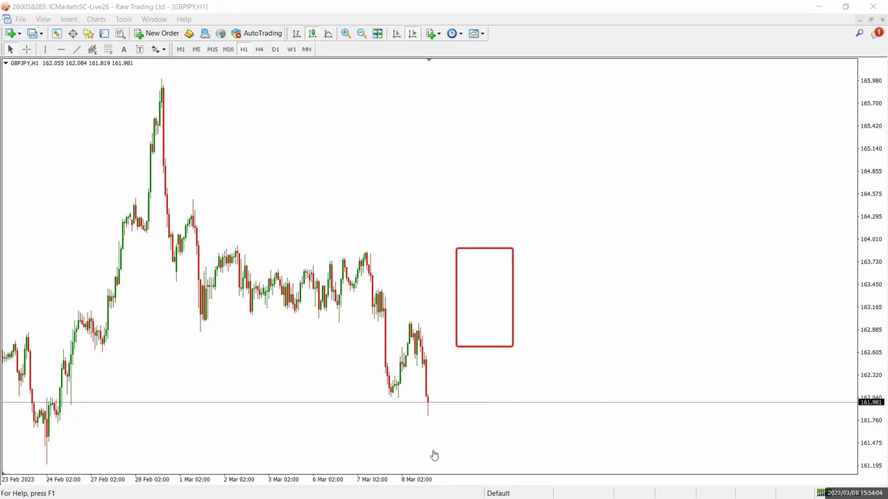
pyautogui.press('BackSpace')
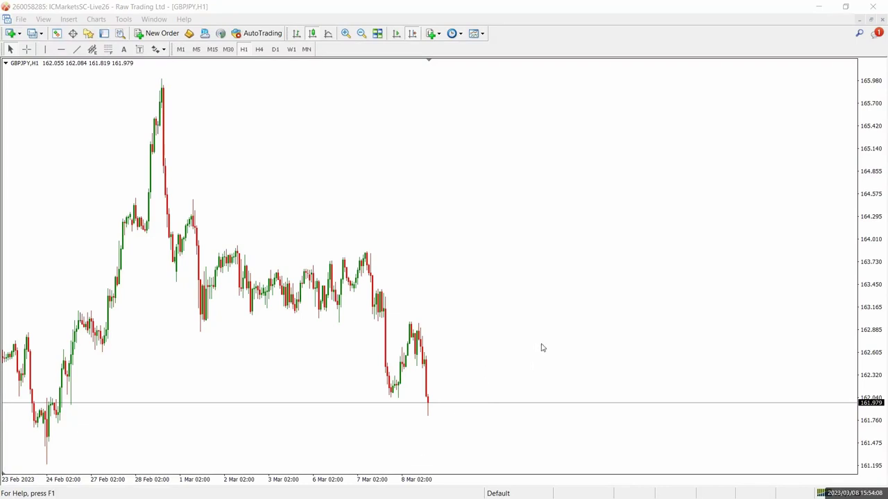
pyautogui.moveTo(453, 296)
pyautogui.mouseDown()
pyautogui.moveTo(506, 203)
pyautogui.moveTo(530, 266)
pyautogui.moveTo(614, 147)
pyautogui.moveTo(602, 147)
pyautogui.moveTo(628, 220)
pyautogui.moveTo(678, 104)
pyautogui.moveTo(687, 116)
pyautogui.mouseUp()
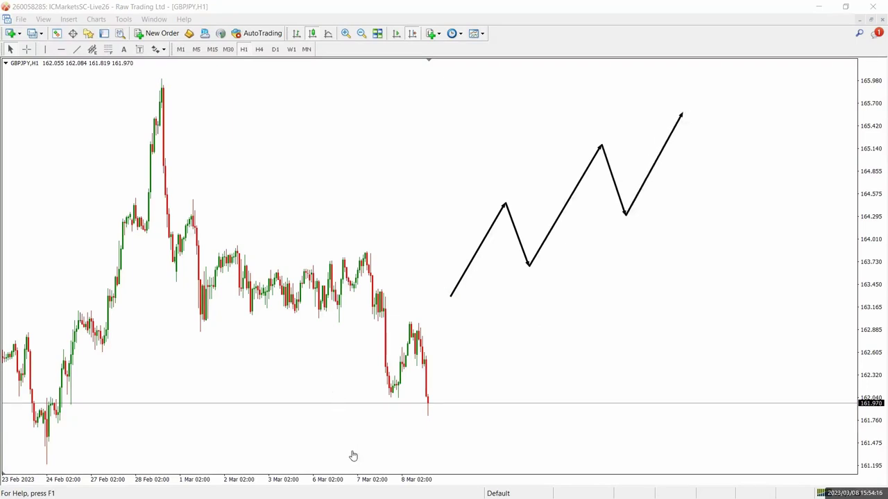
# Draw a Fibonacci retracement over the zigzag's first up-leg, from its base to its peak, and circle the first pullback low in red
pyautogui.click(108, 49)
pyautogui.moveTo(451, 296); pyautogui.dragTo(486, 205)
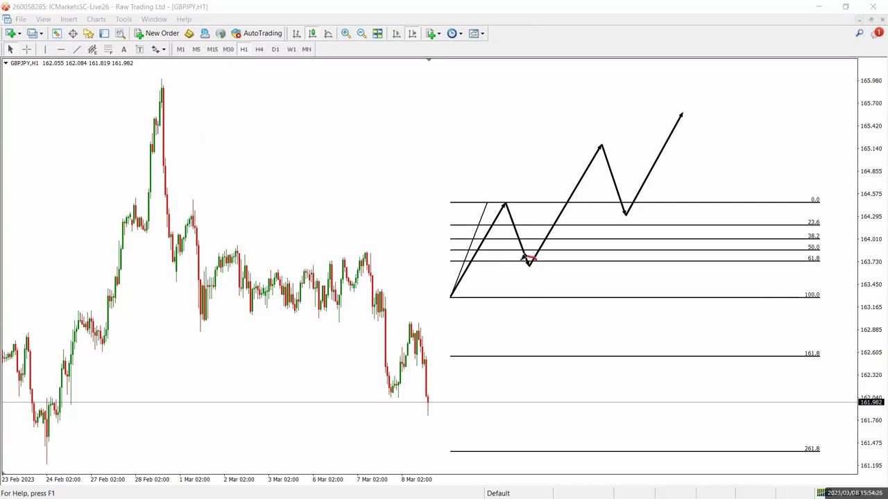
pyautogui.moveTo(526, 258)
pyautogui.mouseDown()
pyautogui.moveTo(534, 271)
pyautogui.moveTo(532, 254)
pyautogui.mouseUp()
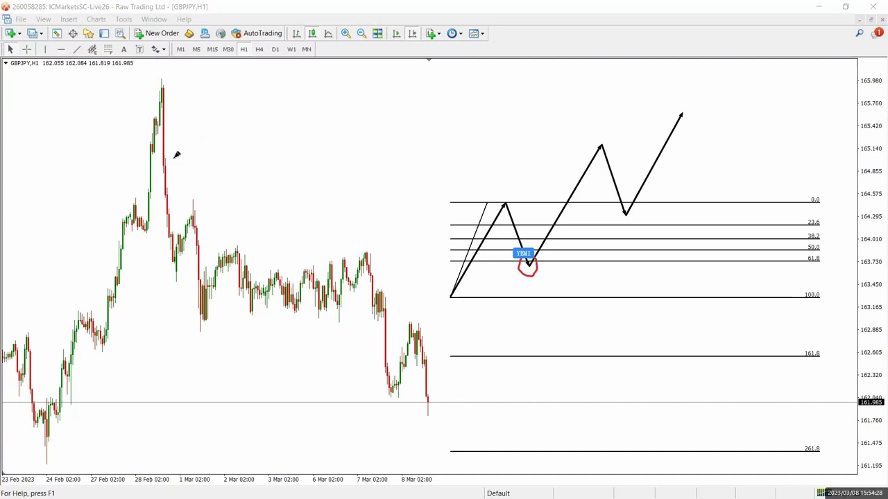
# Refit the Fibonacci retracement to the zigzag's second up-leg, from the circled pullback low to the second peak
pyautogui.click(127, 116)
pyautogui.click(109, 49)
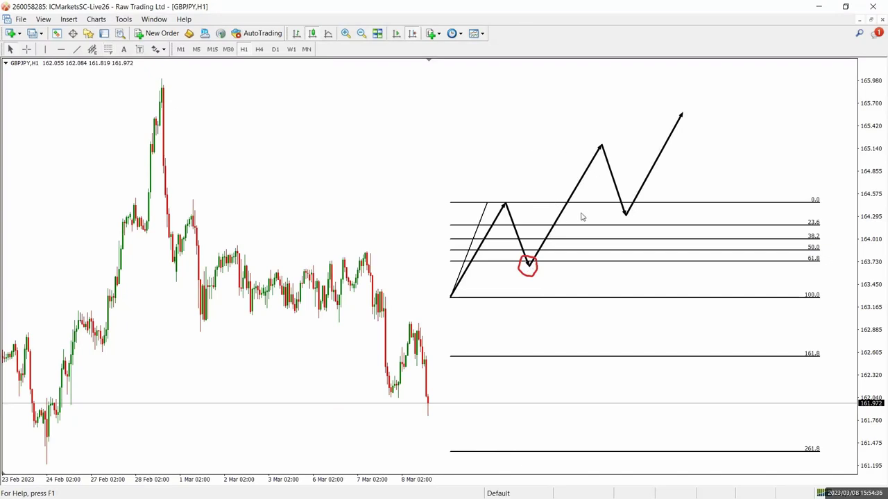
pyautogui.moveTo(470, 253); pyautogui.dragTo(549, 222)
pyautogui.moveTo(569, 171); pyautogui.dragTo(569, 144)
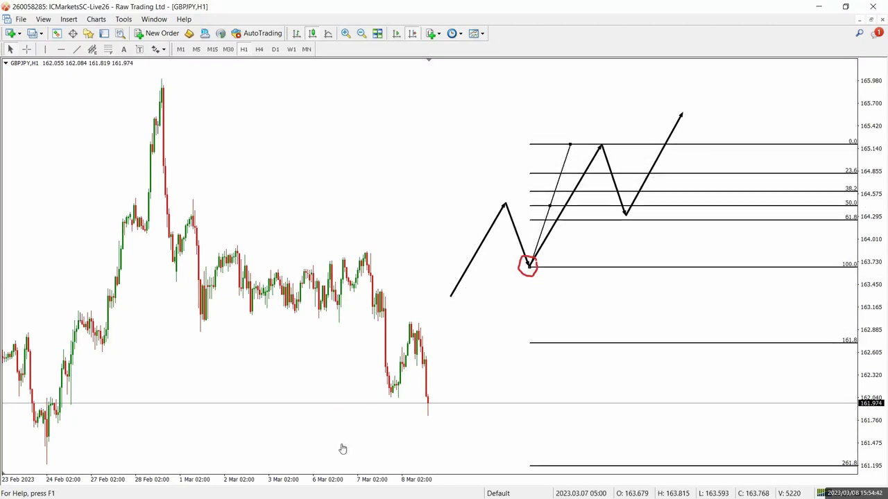
# Circle the zigzag's second pullback low in red, with a small ring and a larger one around it
pyautogui.hotkey('ctrl', '2')
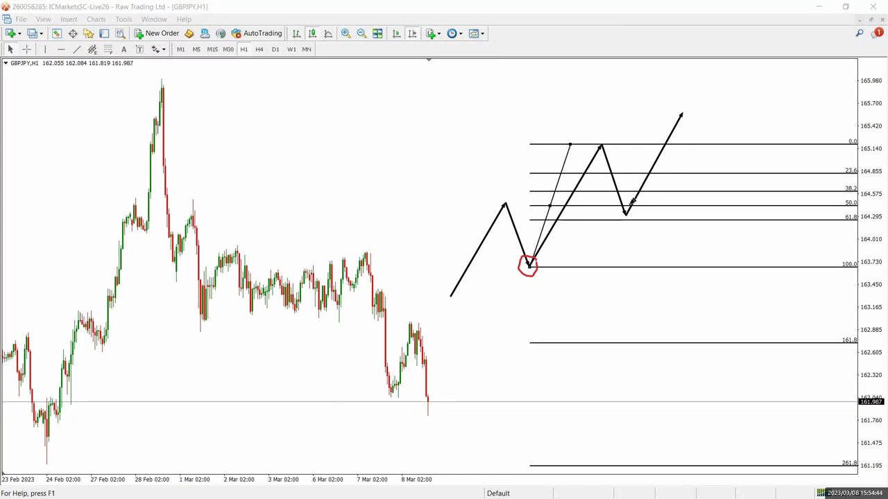
pyautogui.moveTo(631, 203)
pyautogui.mouseDown()
pyautogui.moveTo(644, 210)
pyautogui.moveTo(632, 199)
pyautogui.mouseUp()
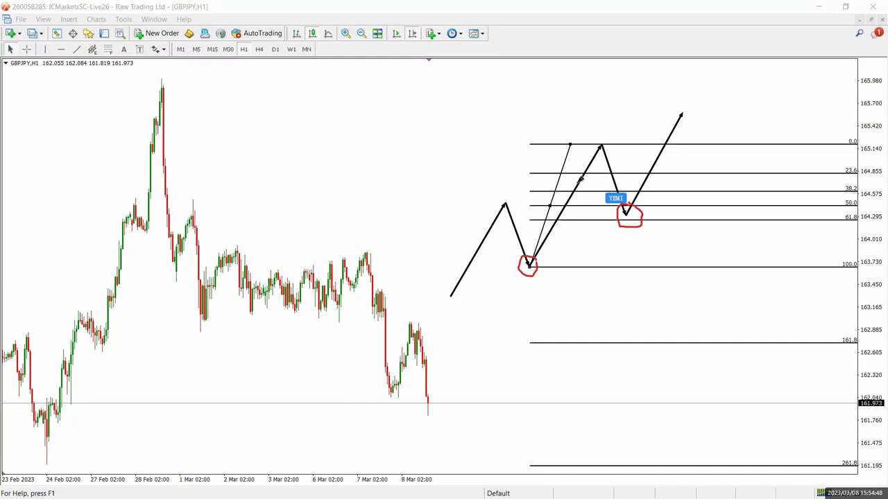
pyautogui.press('Escape')
pyautogui.moveTo(641, 196)
pyautogui.mouseDown()
pyautogui.moveTo(619, 192)
pyautogui.moveTo(615, 233)
pyautogui.moveTo(650, 222)
pyautogui.moveTo(649, 205)
pyautogui.mouseUp()
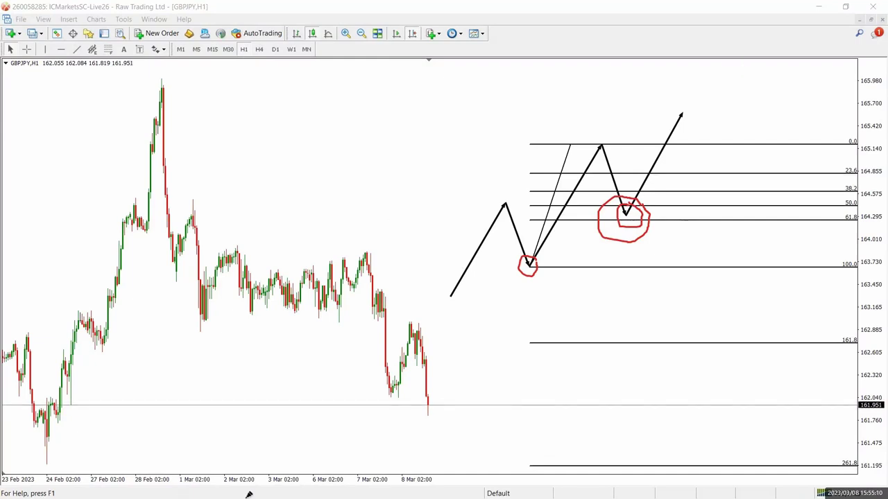
pyautogui.press('Escape')
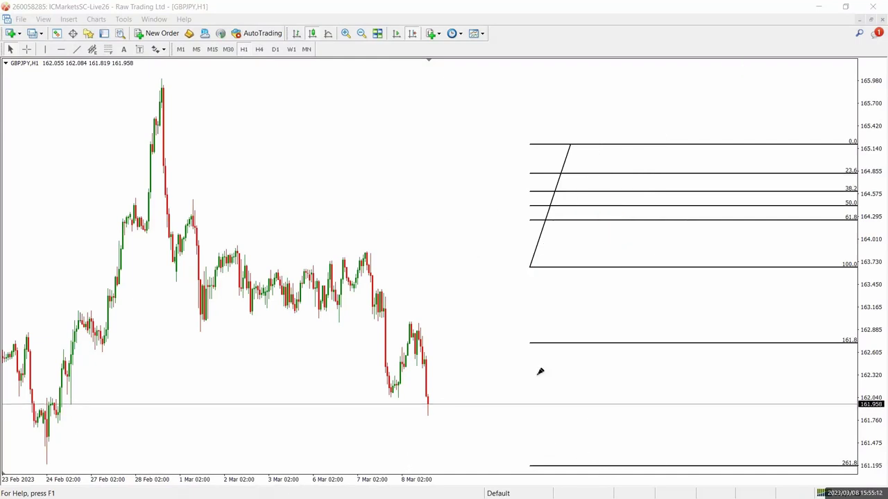
pyautogui.press('BackSpace')
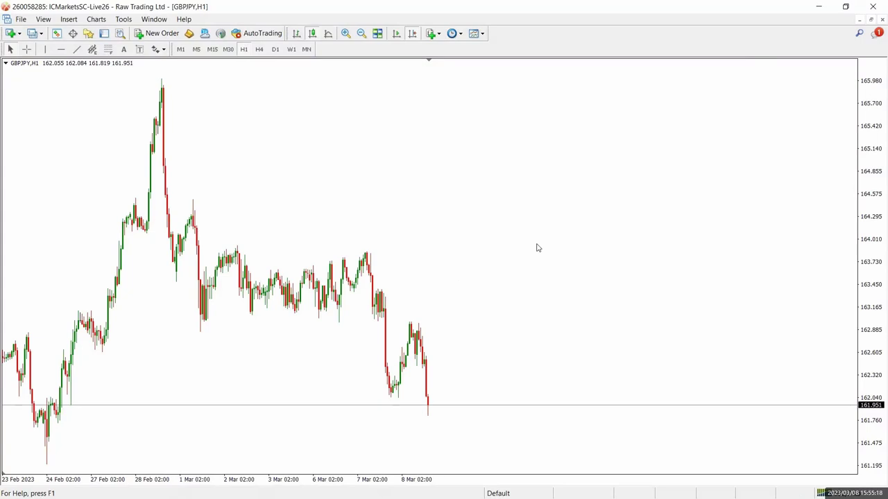
pyautogui.click(501, 447)
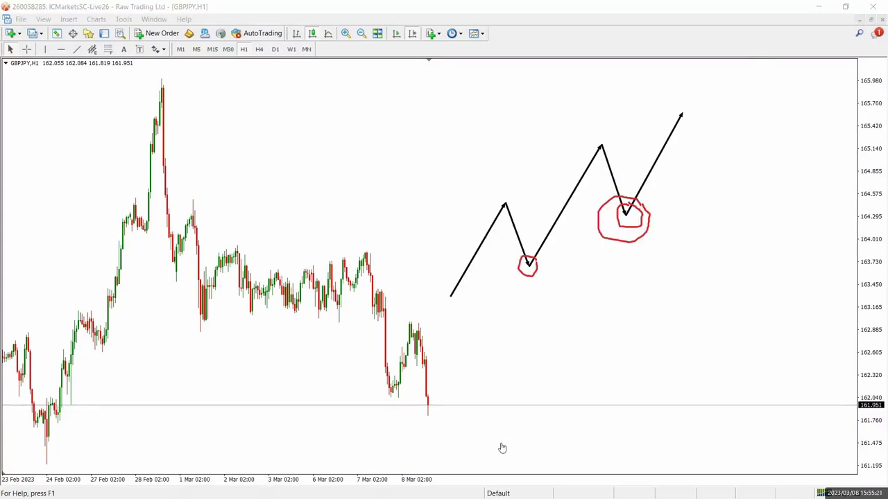
pyautogui.click(441, 218)
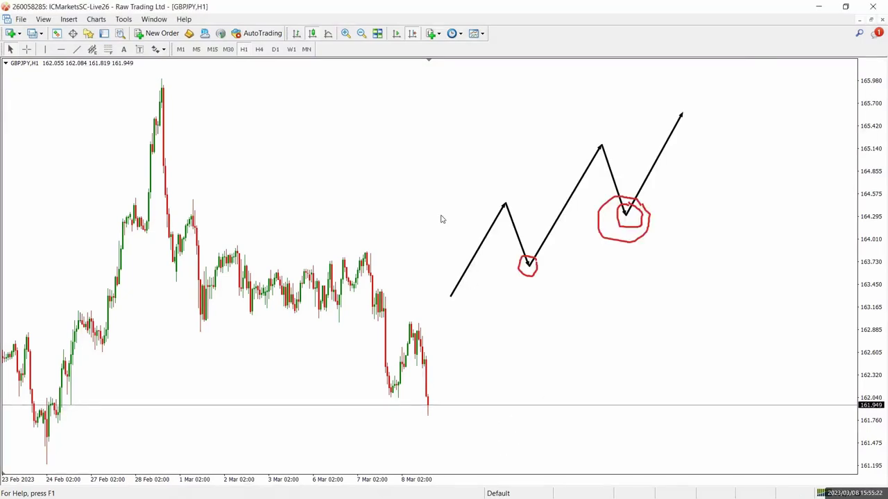
pyautogui.hotkey('ctrl', 'z')
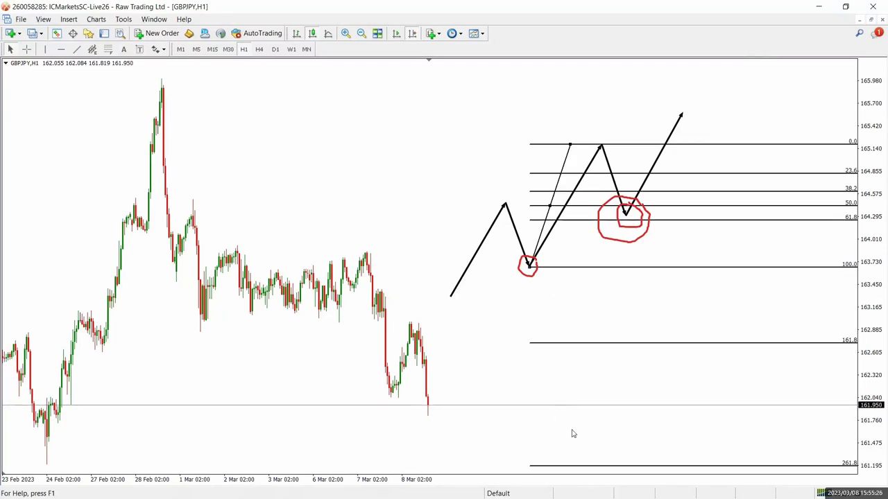
# Clear the zigzag arrows and red circles, and delete the Fibonacci retracement from the chart
pyautogui.click(579, 454)
pyautogui.rightClick(549, 208)
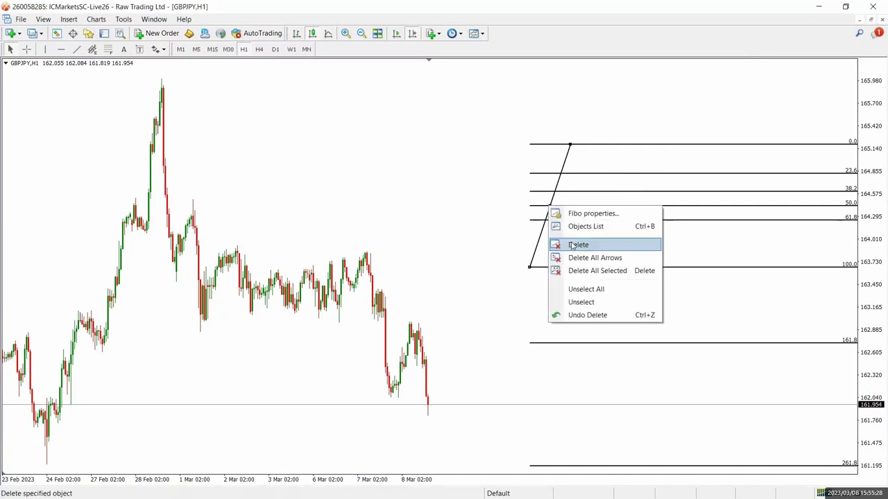
pyautogui.click(577, 246)
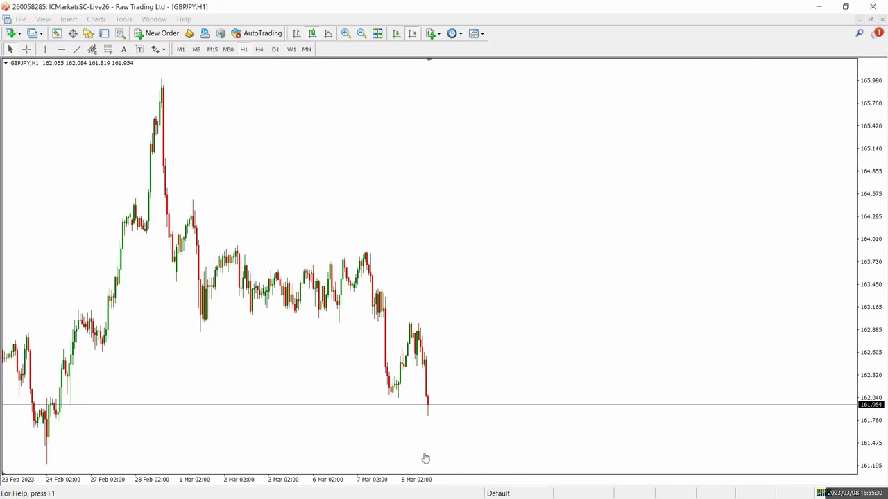
# Draw black arrows forming two rising legs and a stepped pullback, and fit a Fibonacci retracement to the second up-leg
pyautogui.moveTo(447, 363)
pyautogui.mouseDown()
pyautogui.moveTo(529, 151)
pyautogui.moveTo(573, 297)
pyautogui.moveTo(654, 75)
pyautogui.moveTo(657, 110)
pyautogui.moveTo(670, 95)
pyautogui.moveTo(673, 147)
pyautogui.moveTo(684, 131)
pyautogui.moveTo(691, 188)
pyautogui.moveTo(700, 170)
pyautogui.moveTo(721, 227)
pyautogui.mouseUp()
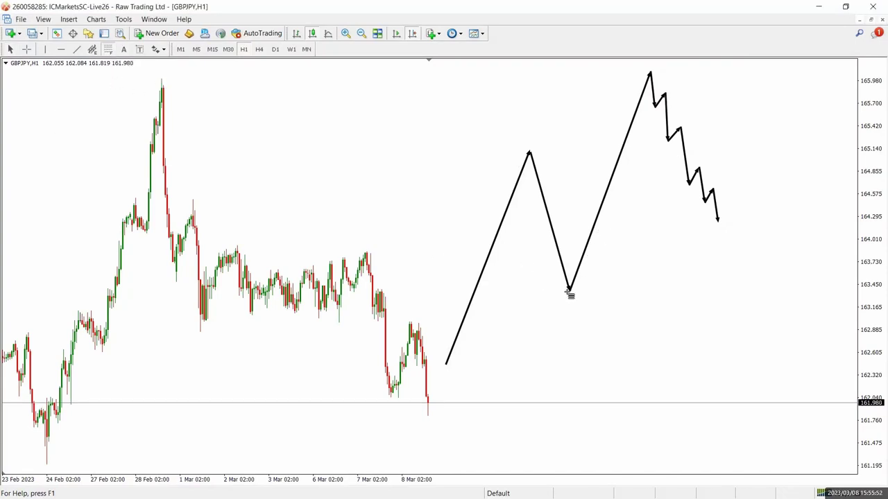
pyautogui.moveTo(567, 290); pyautogui.dragTo(633, 71)
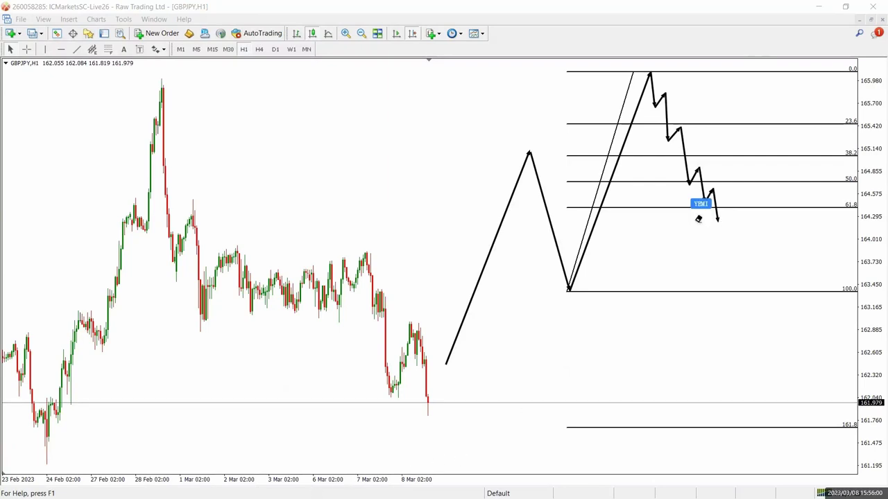
# Redraw the last pullback arrow to end at the 61.8 level and add a long rising arrow from there past the previous peak
pyautogui.press('BackSpace')
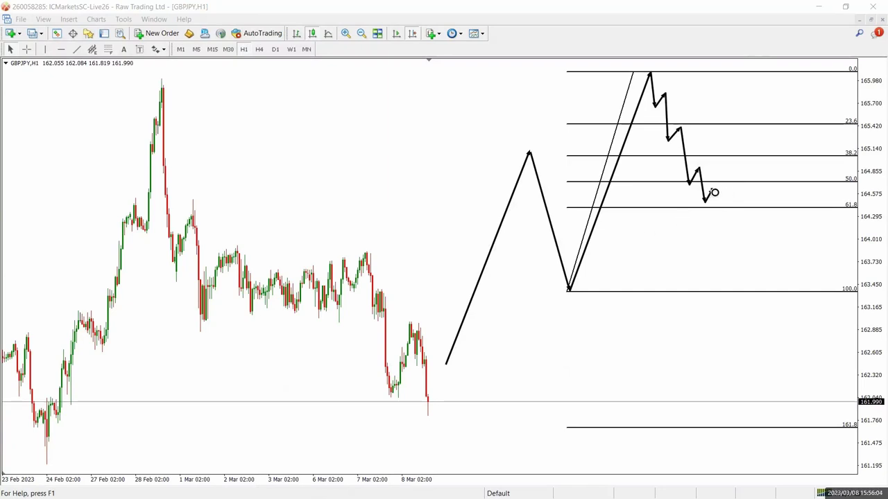
pyautogui.moveTo(716, 193)
pyautogui.mouseDown()
pyautogui.moveTo(719, 215)
pyautogui.moveTo(773, 26)
pyautogui.mouseUp()
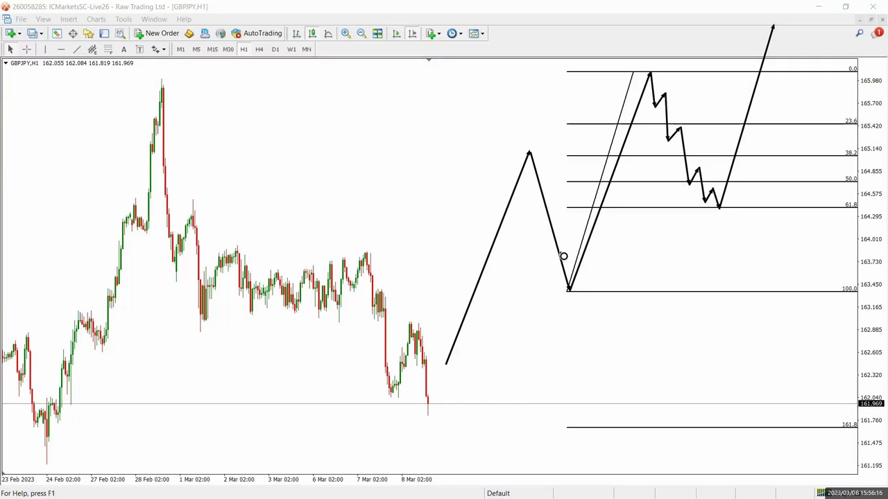
# Clear the stepped-pullback arrows and delete the Fibonacci retracement fitted to the second up-leg
pyautogui.press('Escape')
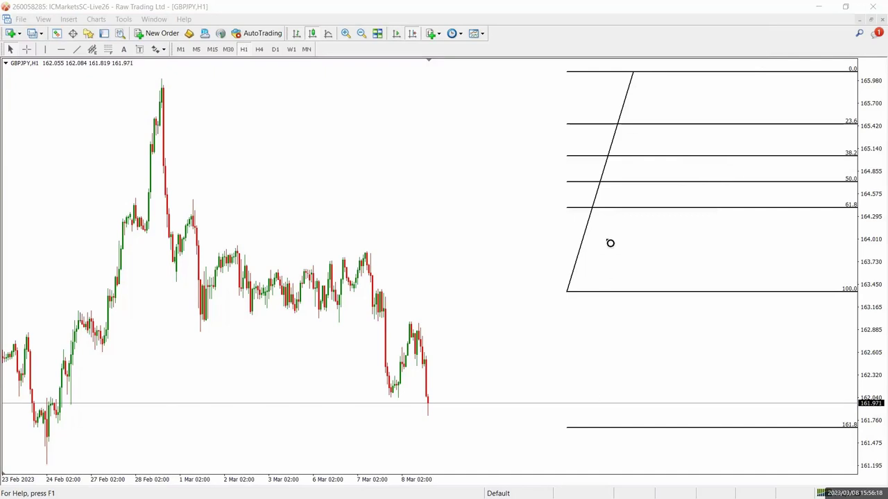
pyautogui.rightClick(589, 218)
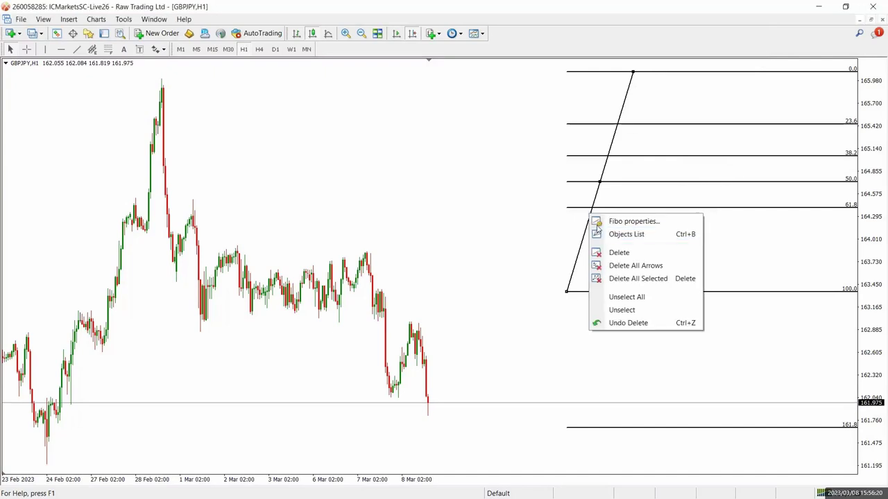
pyautogui.click(617, 253)
# Browse the GBPJPY H1 price history from December 2022 to March 2023, examining its swings for a real retracement example
pyautogui.scroll(10, 522, 304)
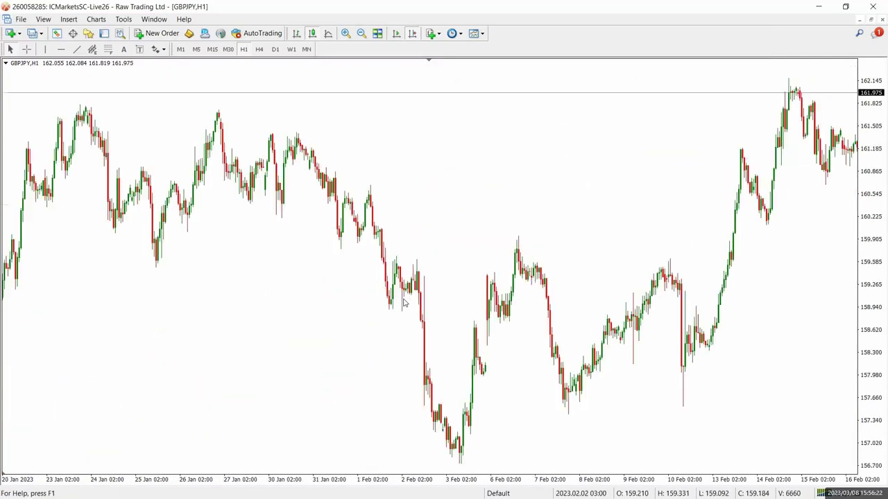
pyautogui.scroll(-4, 401, 301)
pyautogui.scroll(5, 398, 299)
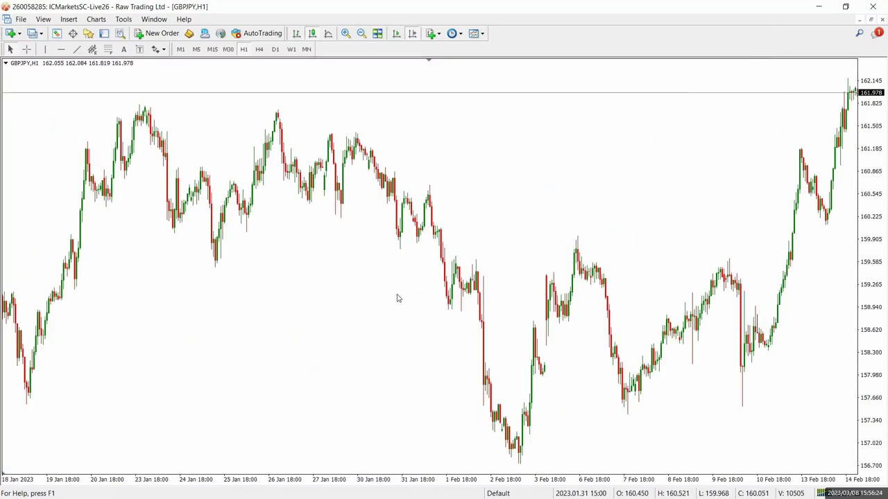
pyautogui.scroll(-2, 397, 297)
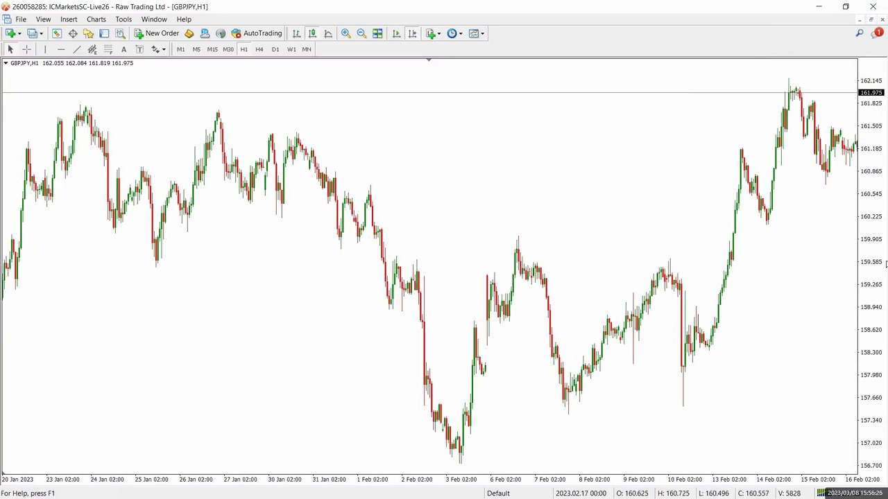
pyautogui.scroll(-3, 849, 290)
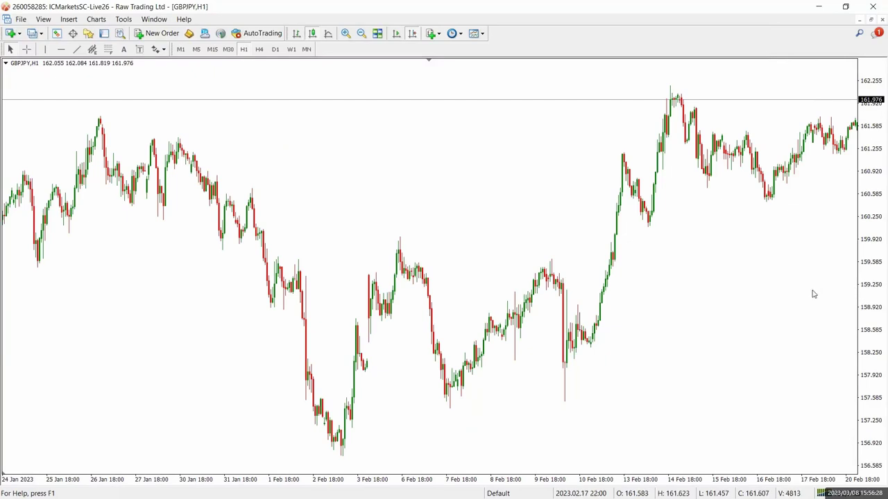
pyautogui.scroll(3, 776, 321)
pyautogui.scroll(5, 470, 275)
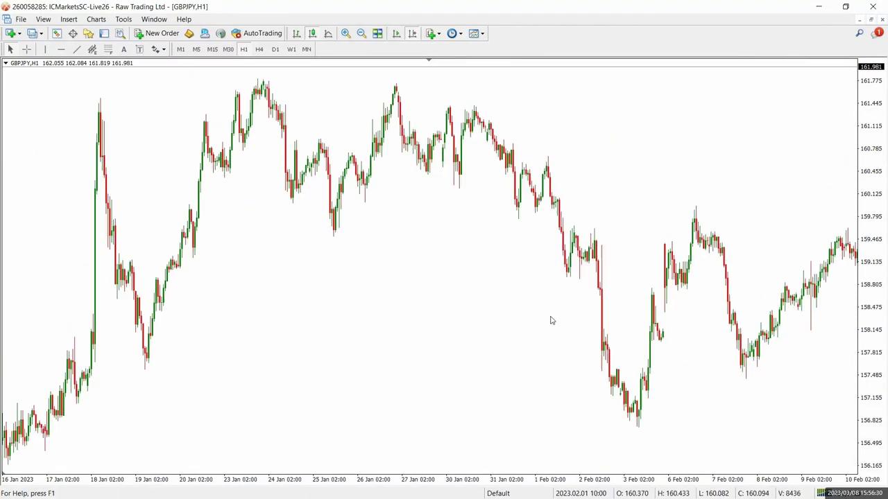
pyautogui.scroll(-7, 395, 139)
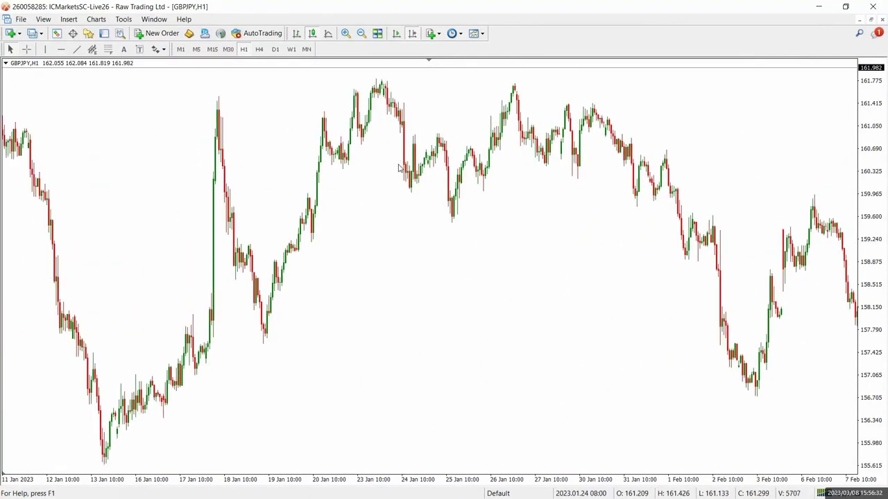
pyautogui.scroll(-2, 400, 186)
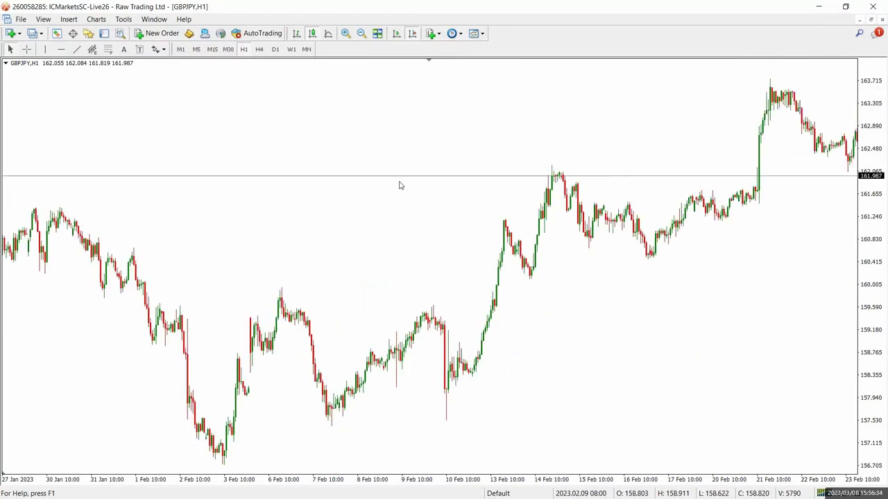
pyautogui.scroll(-7, 399, 186)
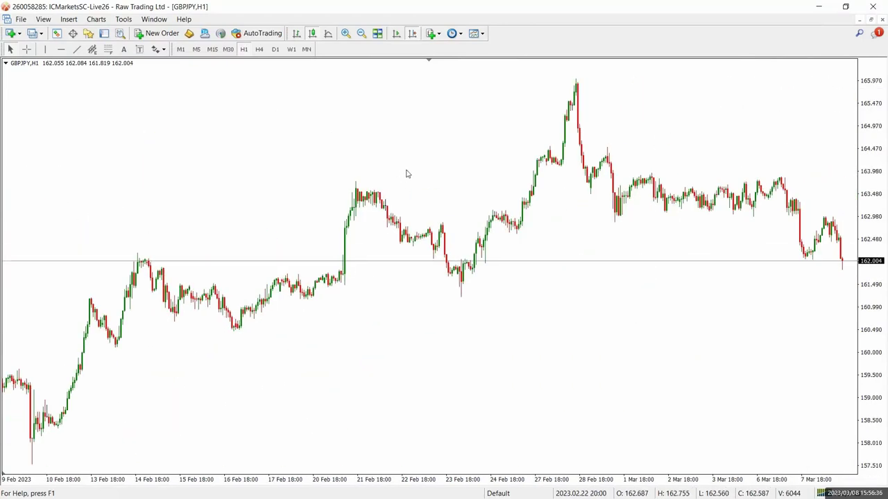
pyautogui.scroll(-3, 407, 174)
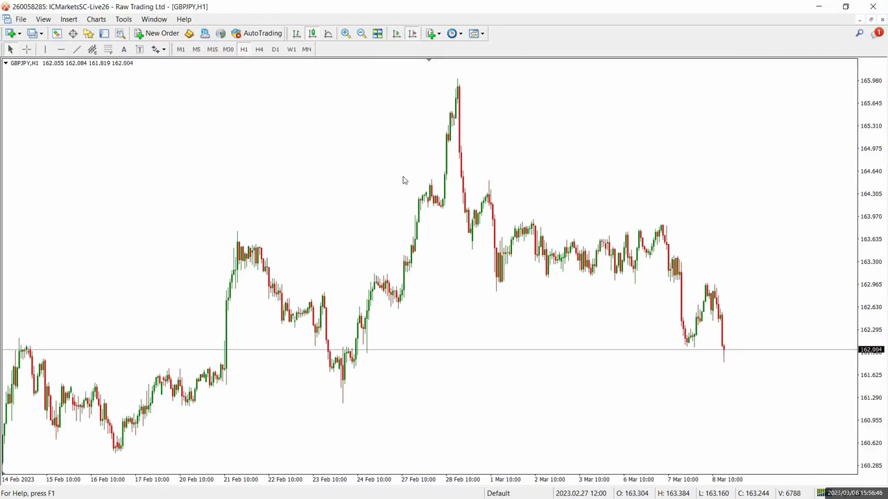
pyautogui.scroll(9, 362, 192)
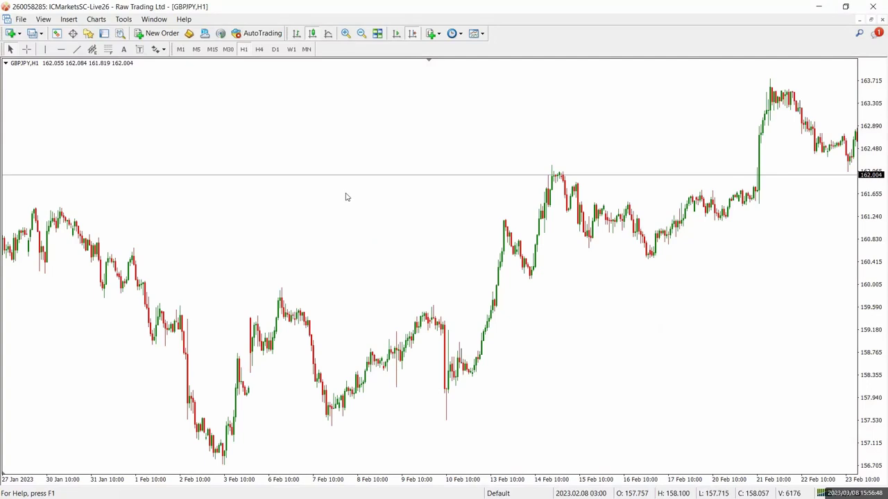
pyautogui.scroll(4, 347, 197)
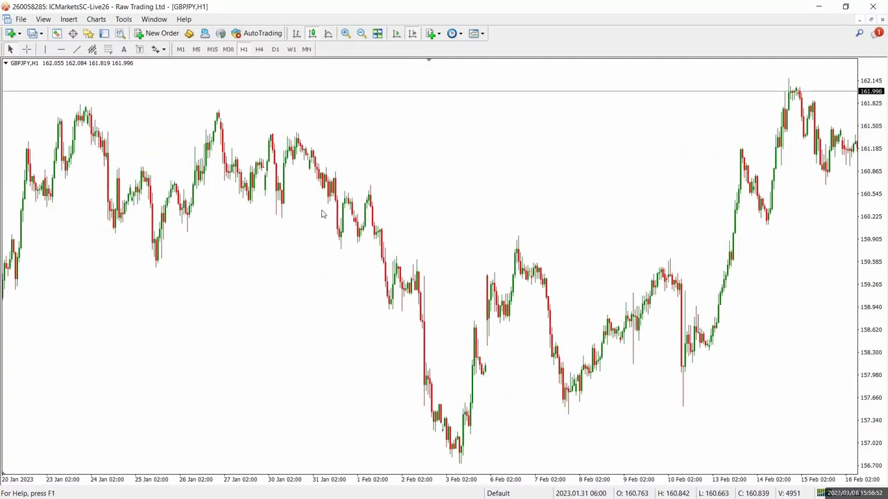
pyautogui.scroll(3, 319, 214)
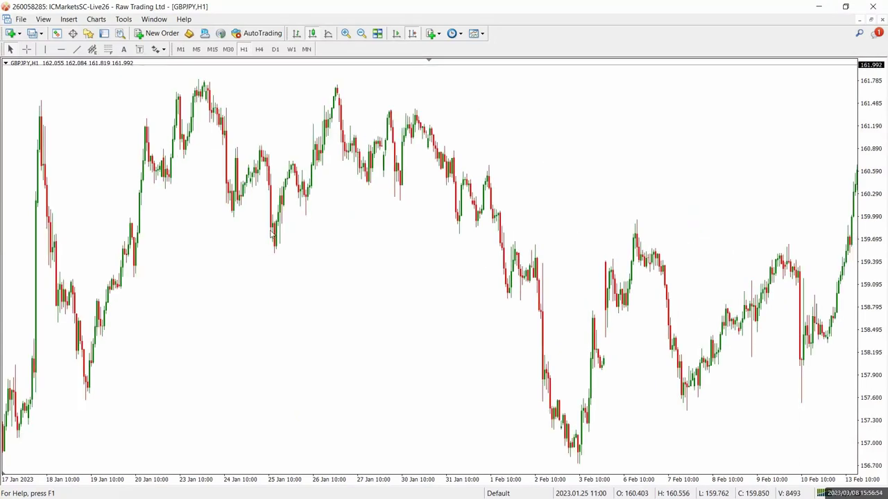
pyautogui.scroll(-3, 277, 229)
pyautogui.scroll(3, 253, 243)
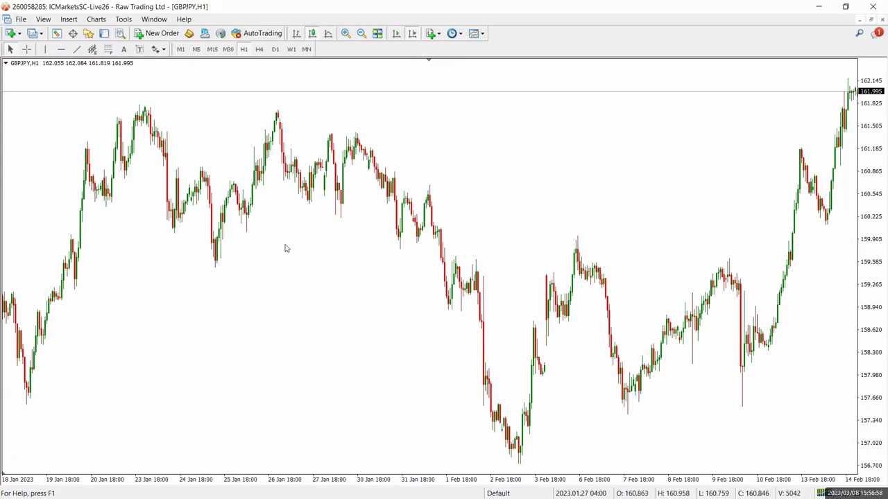
pyautogui.scroll(3, 284, 248)
pyautogui.scroll(-3, 362, 182)
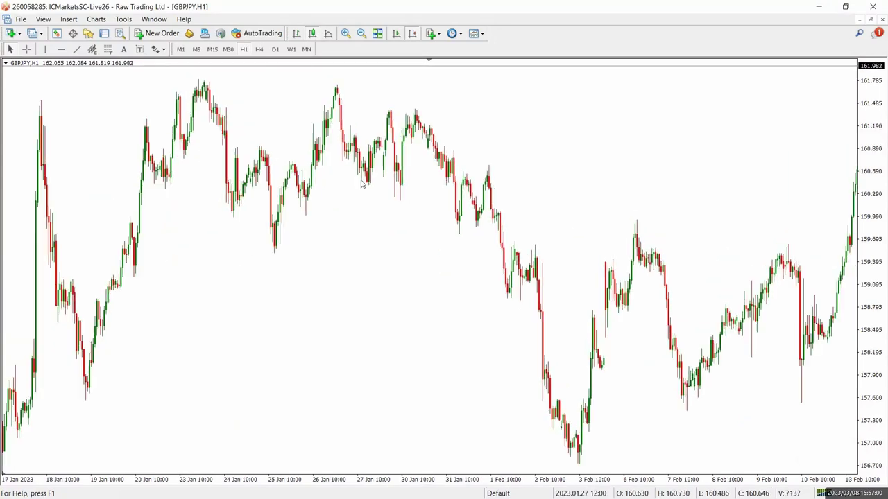
pyautogui.scroll(-9, 448, 202)
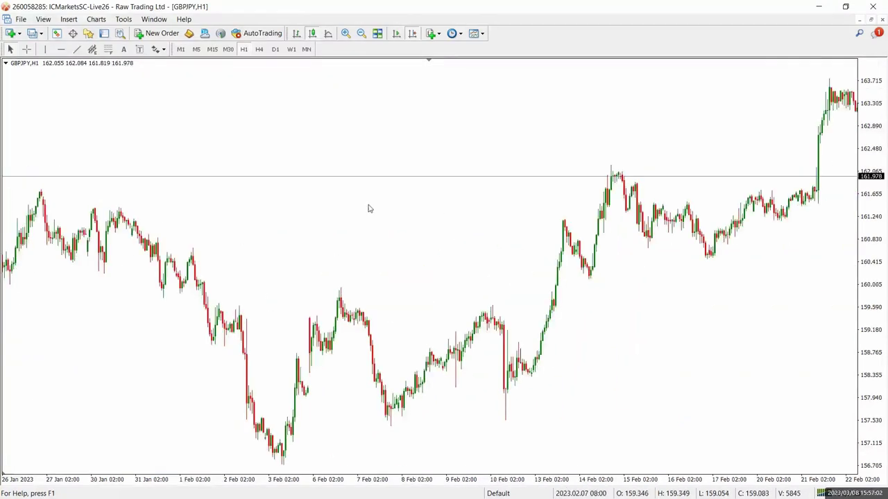
pyautogui.scroll(6, 447, 224)
pyautogui.scroll(5, 447, 225)
pyautogui.scroll(-10, 425, 222)
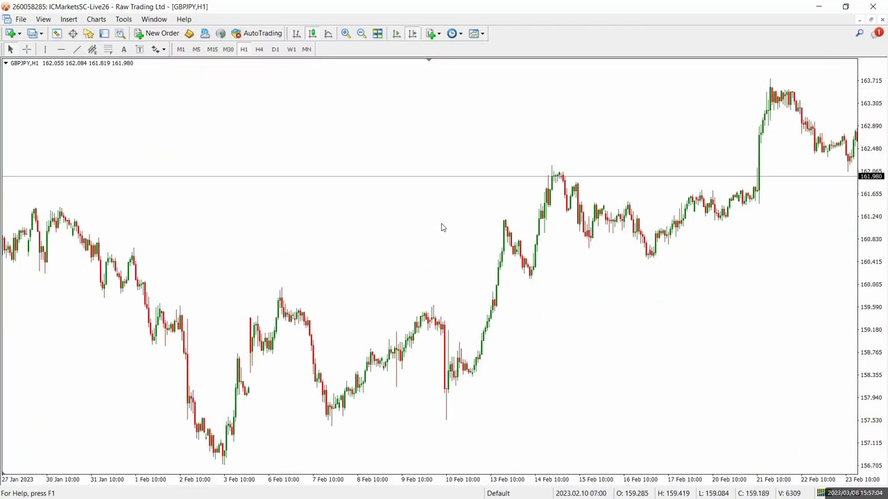
pyautogui.scroll(9, 440, 226)
pyautogui.click(361, 34)
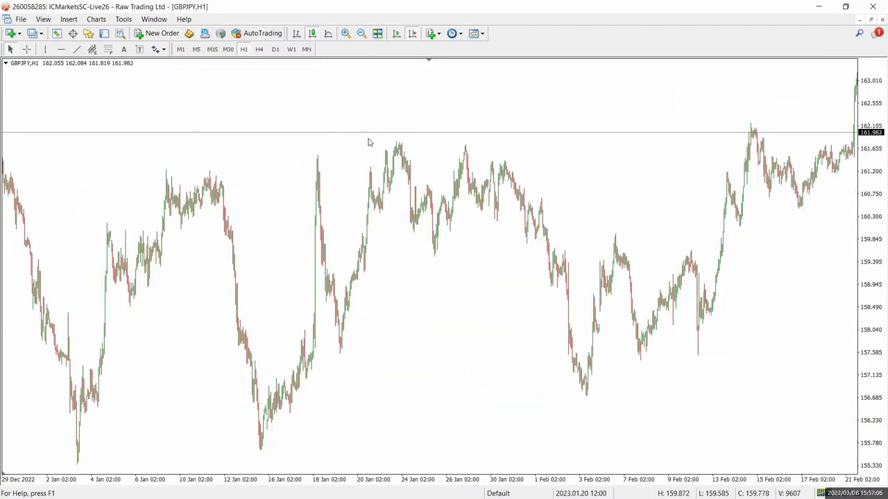
pyautogui.scroll(5, 415, 216)
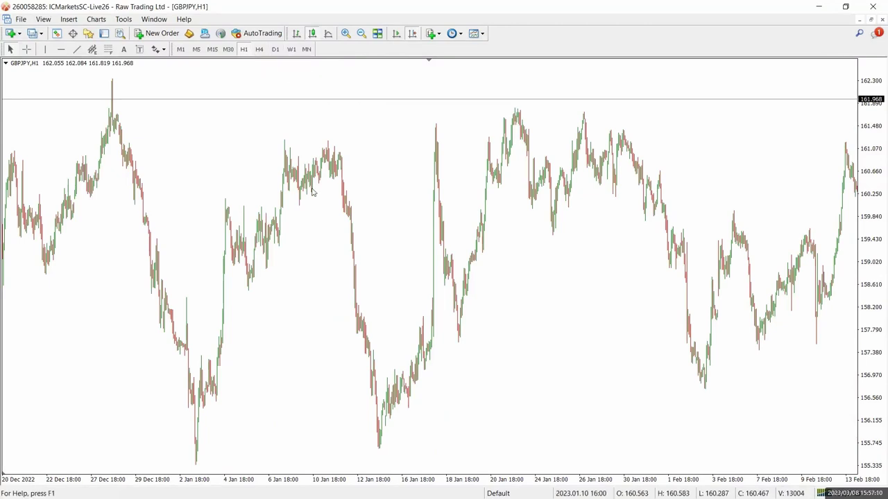
pyautogui.scroll(-5, 313, 188)
pyautogui.scroll(-5, 348, 190)
pyautogui.click(345, 33)
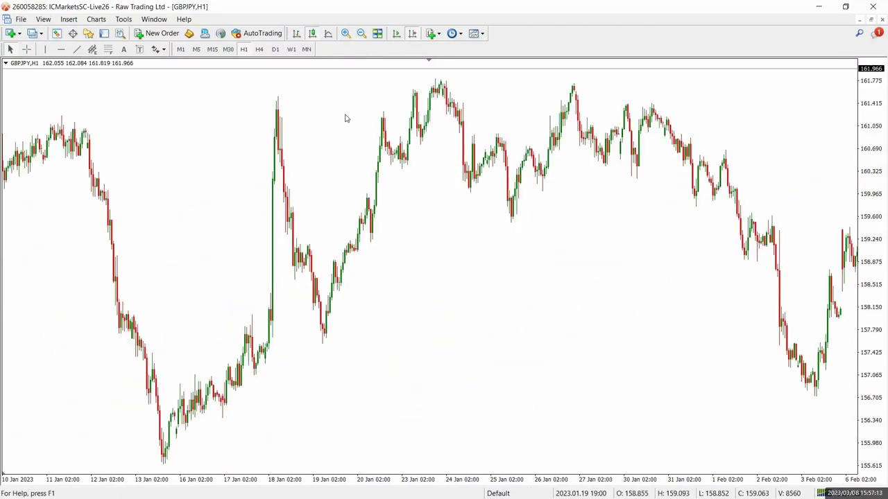
# Draw a rectangle zone across the late-January highs and a trendline rising from the 13 January low through the higher lows
pyautogui.scroll(-2, 347, 119)
pyautogui.scroll(2, 354, 141)
pyautogui.click(69, 19)
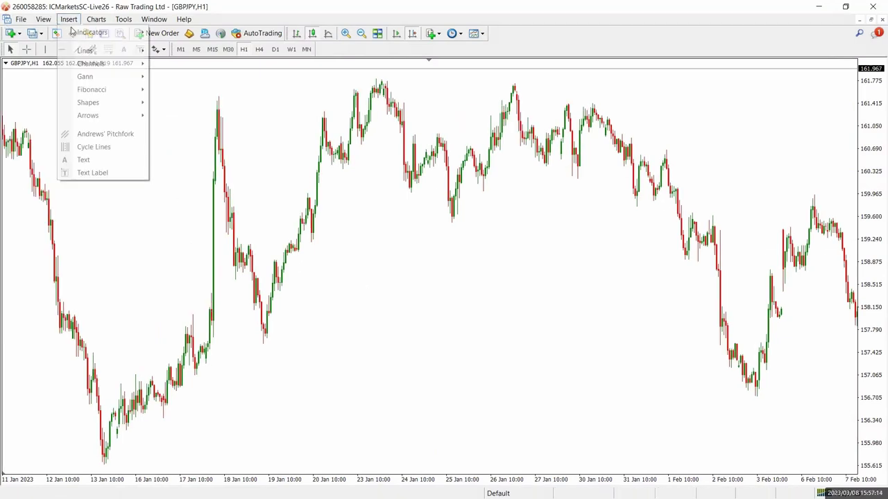
pyautogui.moveTo(116, 107)
pyautogui.click(179, 102)
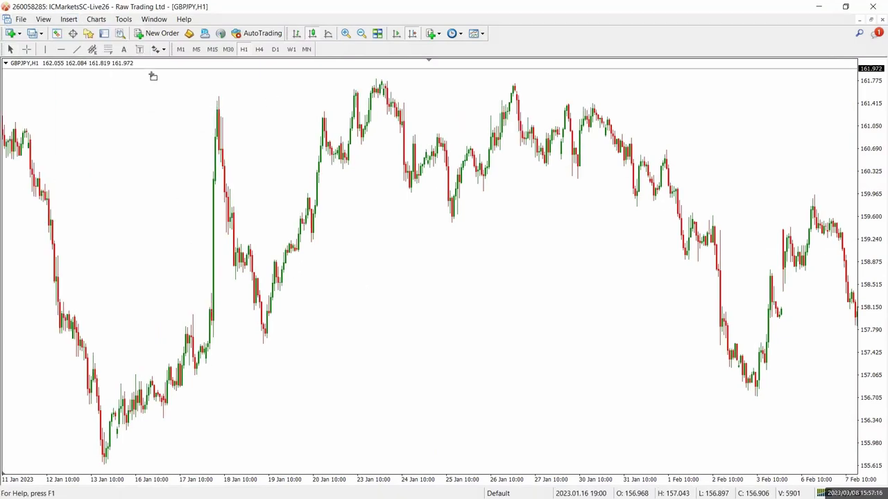
pyautogui.moveTo(136, 75)
pyautogui.mouseDown()
pyautogui.moveTo(822, 109)
pyautogui.moveTo(836, 97)
pyautogui.mouseUp()
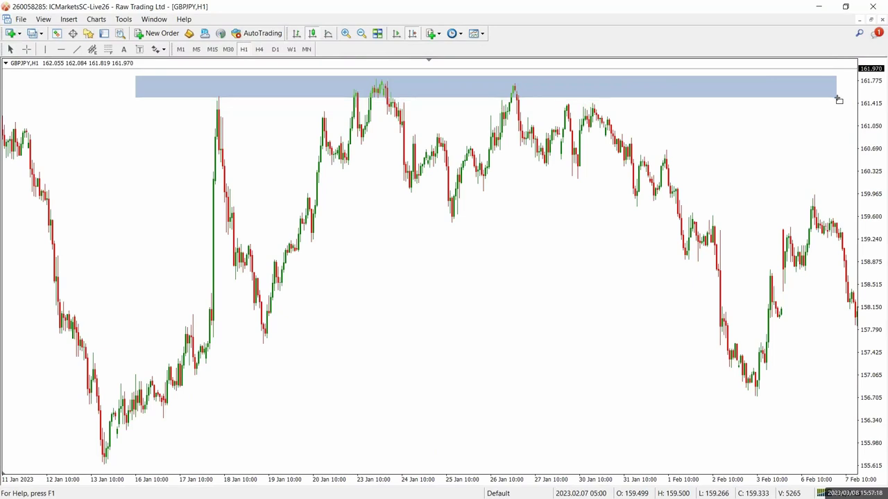
pyautogui.click(76, 50)
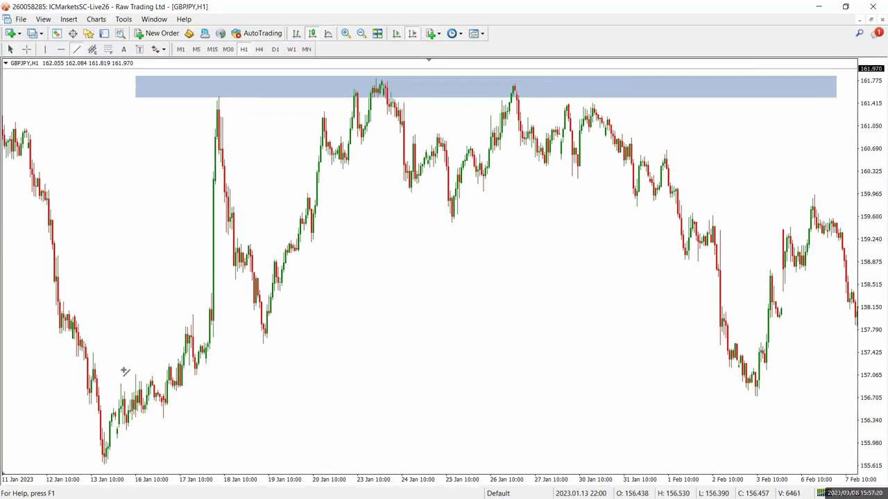
pyautogui.moveTo(104, 462); pyautogui.dragTo(636, 62)
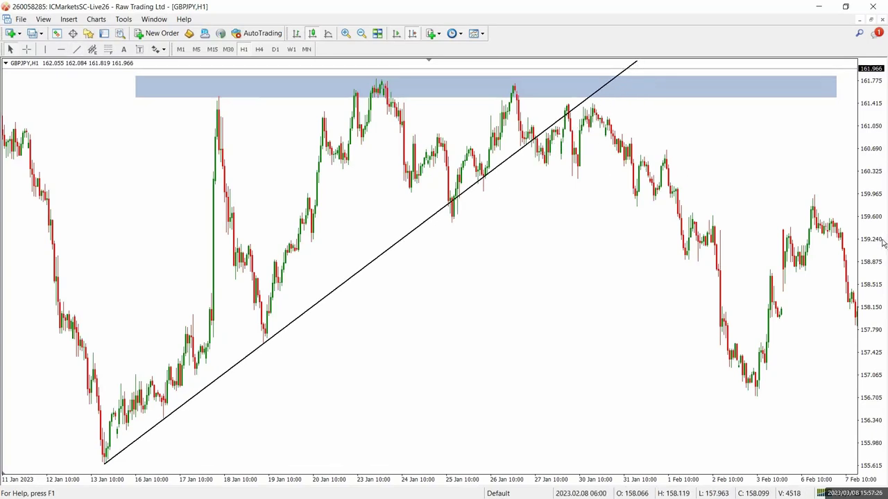
# Draw a second rectangle zone at the 25 January low, from about 159.5 to 159.8, reaching to 7 February
pyautogui.moveTo(881, 242); pyautogui.dragTo(881, 248)
pyautogui.moveTo(697, 251); pyautogui.dragTo(579, 251)
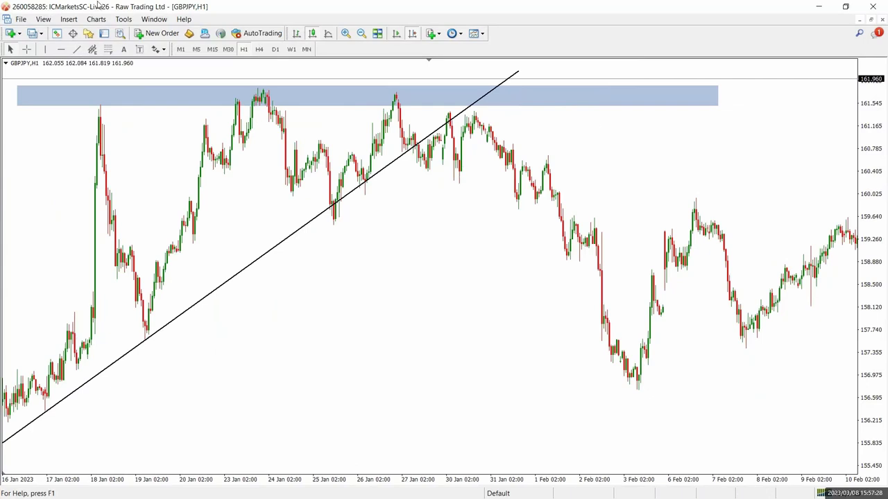
pyautogui.click(69, 19)
pyautogui.moveTo(122, 102)
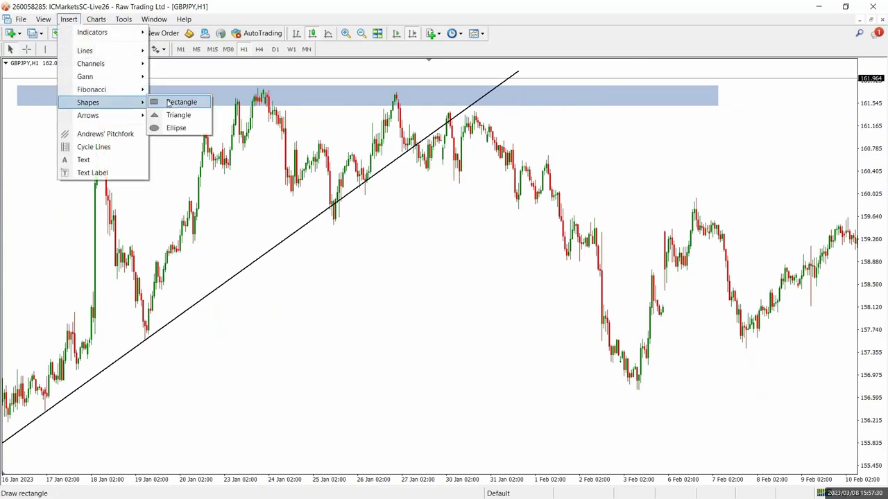
pyautogui.click(180, 102)
pyautogui.moveTo(154, 224); pyautogui.dragTo(781, 238)
pyautogui.moveTo(467, 231); pyautogui.dragTo(427, 220)
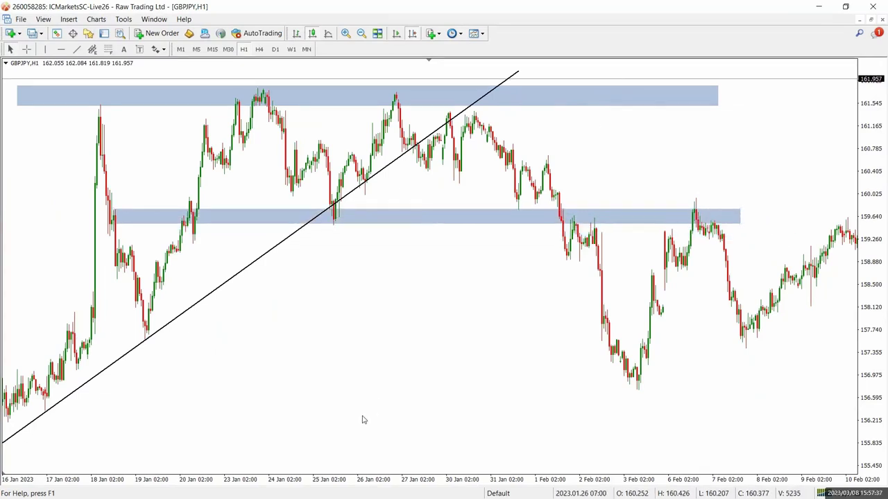
# Circle in red the 25 January bounce and the 6 February retest, and cross out the early-February break through the middle zone
pyautogui.moveTo(339, 210)
pyautogui.mouseDown()
pyautogui.moveTo(326, 211)
pyautogui.moveTo(346, 207)
pyautogui.mouseUp()
pyautogui.moveTo(718, 202)
pyautogui.mouseDown()
pyautogui.moveTo(674, 220)
pyautogui.moveTo(694, 209)
pyautogui.mouseUp()
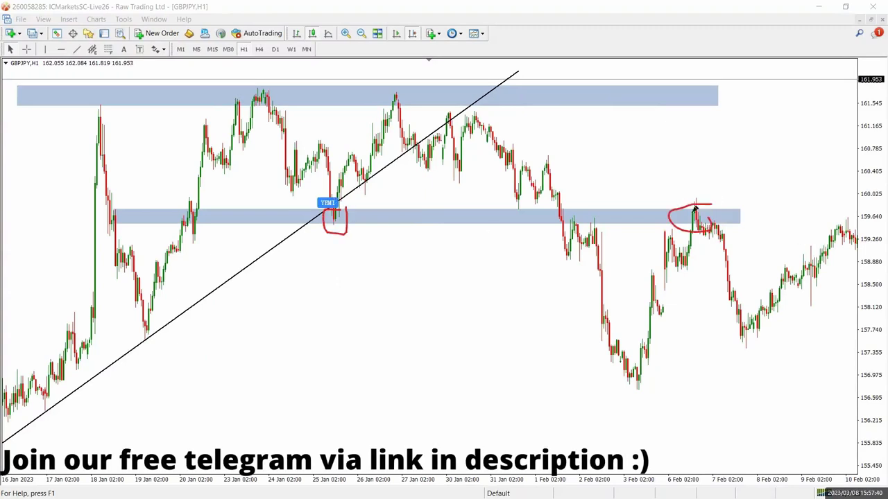
pyautogui.moveTo(573, 206); pyautogui.dragTo(563, 223)
pyautogui.moveTo(564, 211); pyautogui.dragTo(583, 229)
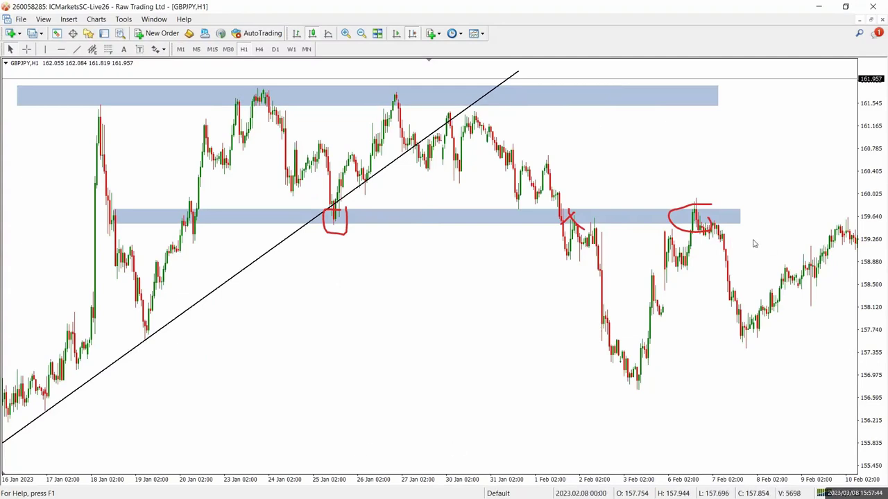
# Extend the middle rectangle zone to about 10 February with a slightly higher upper edge, and clear the red markings
pyautogui.moveTo(740, 214); pyautogui.dragTo(835, 206)
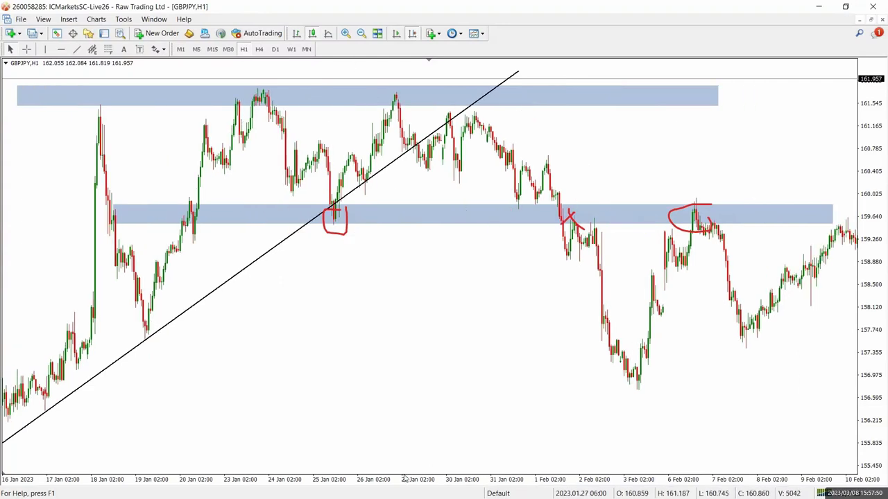
pyautogui.press('Escape')
pyautogui.rightClick(522, 341)
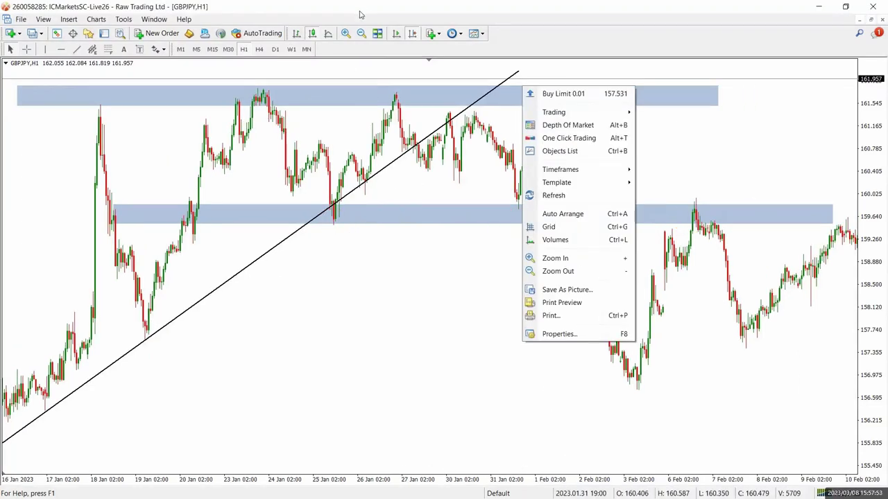
# Draw a third rectangle zone at the 13 January low, from about 155.6 to 156.1, reaching to 17 February
pyautogui.click(362, 33)
pyautogui.scroll(4, 430, 129)
pyautogui.scroll(-1, 430, 129)
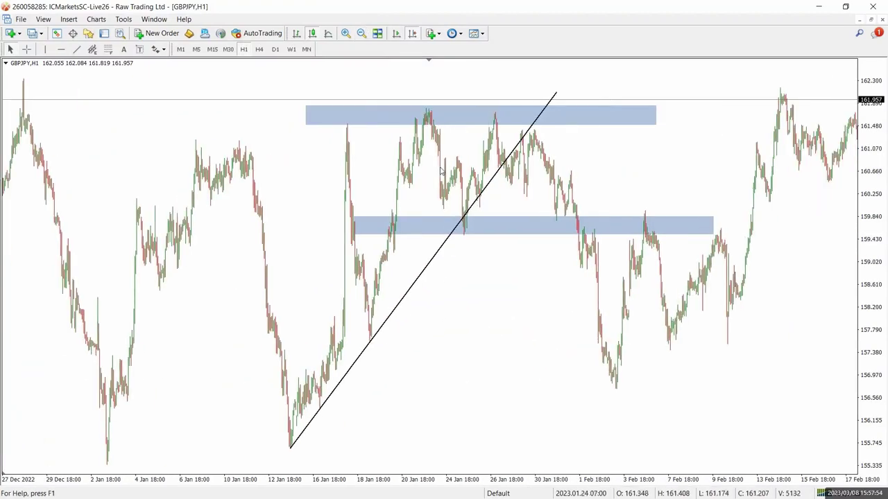
pyautogui.moveTo(860, 212); pyautogui.dragTo(860, 236)
pyautogui.click(69, 19)
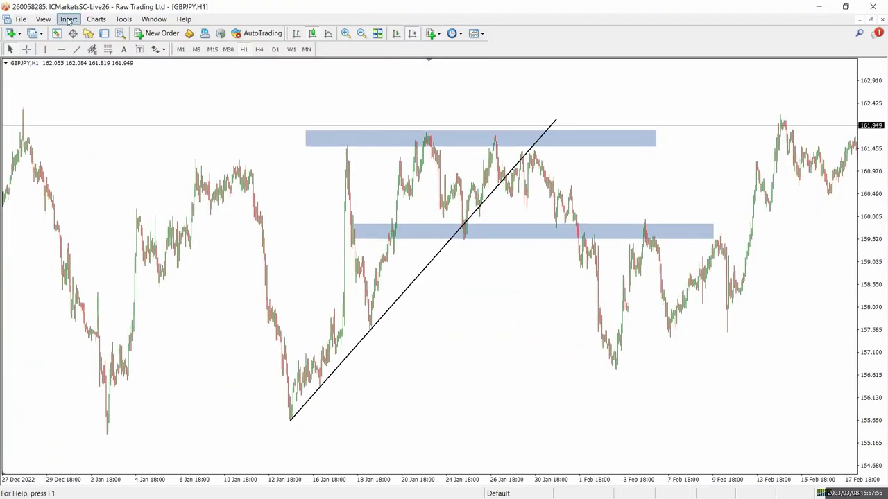
pyautogui.click(182, 104)
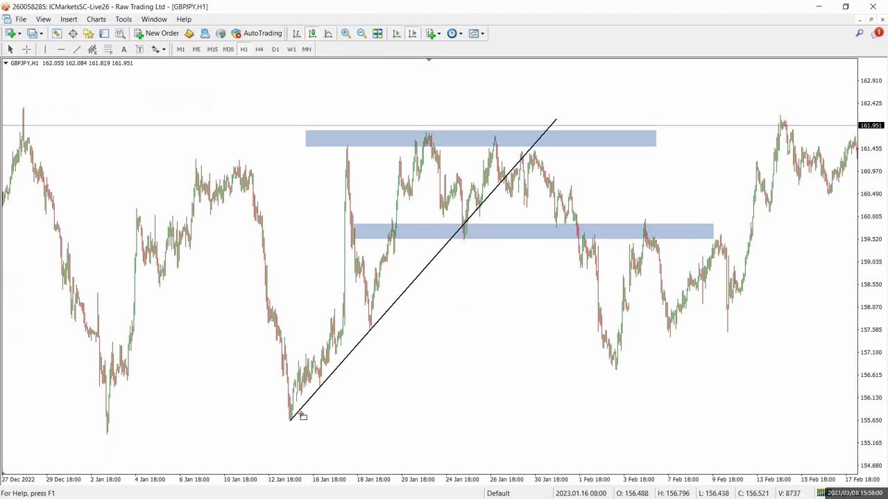
pyautogui.moveTo(266, 402); pyautogui.dragTo(844, 422)
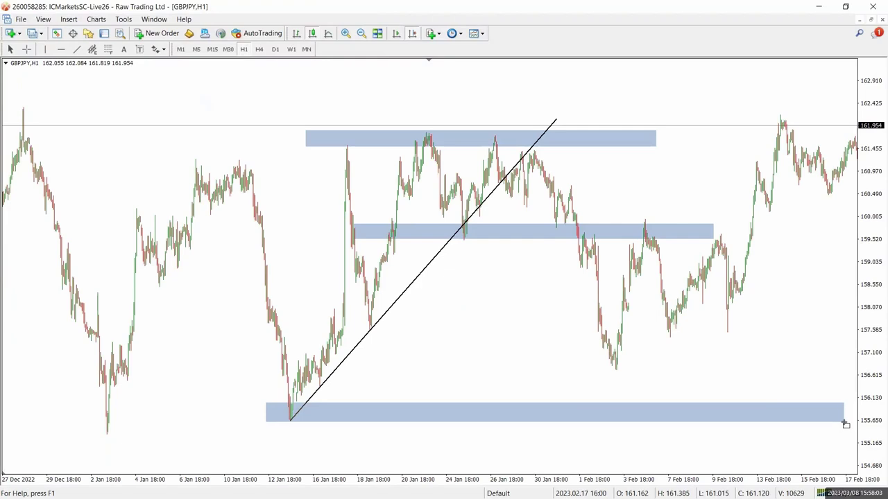
# Switch the chart to H4 and draw a long rising trendline from the late-September 2022 low under the 2023 lows to March
pyautogui.click(259, 50)
pyautogui.click(345, 33)
pyautogui.scroll(3, 357, 125)
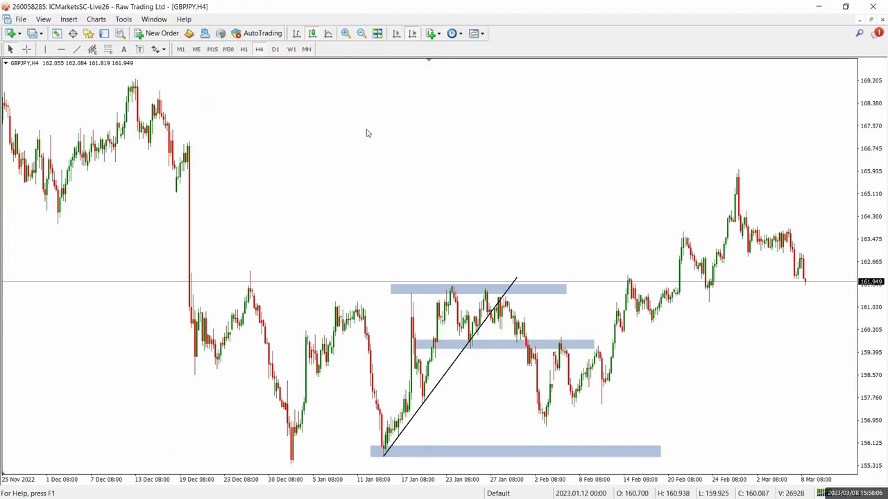
pyautogui.click(362, 33)
pyautogui.scroll(5, 357, 142)
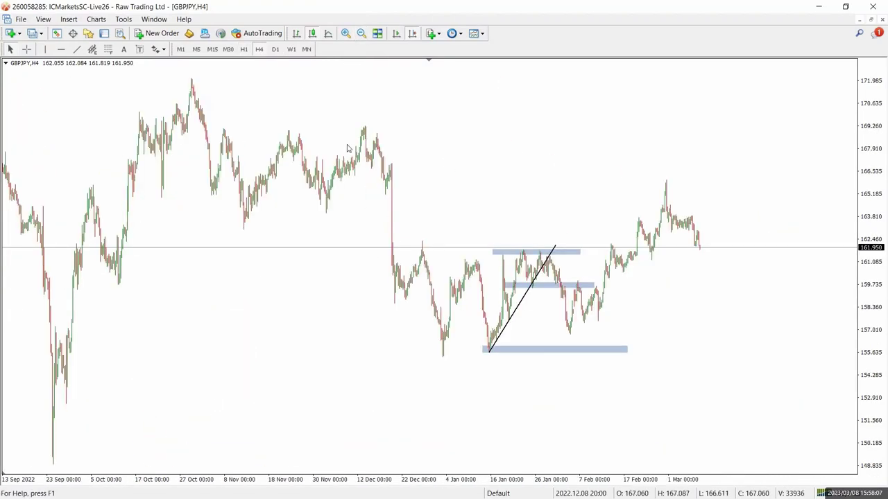
pyautogui.click(78, 50)
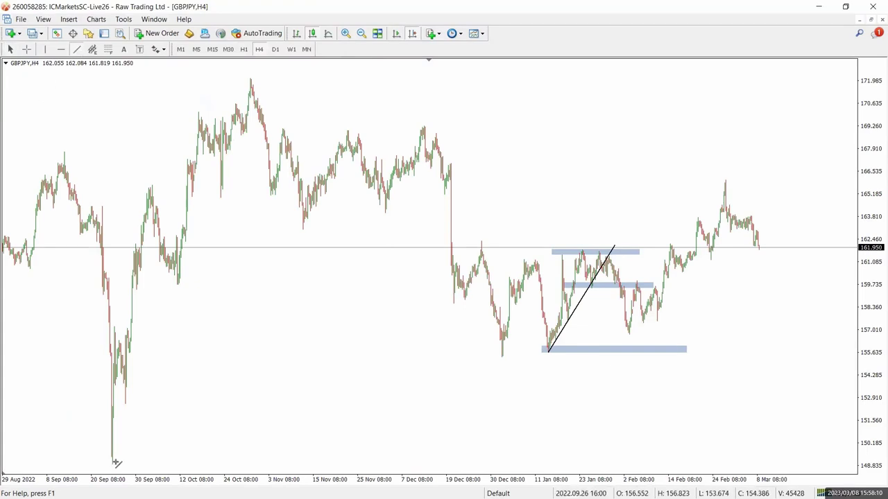
pyautogui.moveTo(115, 464)
pyautogui.mouseDown()
pyautogui.moveTo(495, 372)
pyautogui.moveTo(764, 286)
pyautogui.mouseUp()
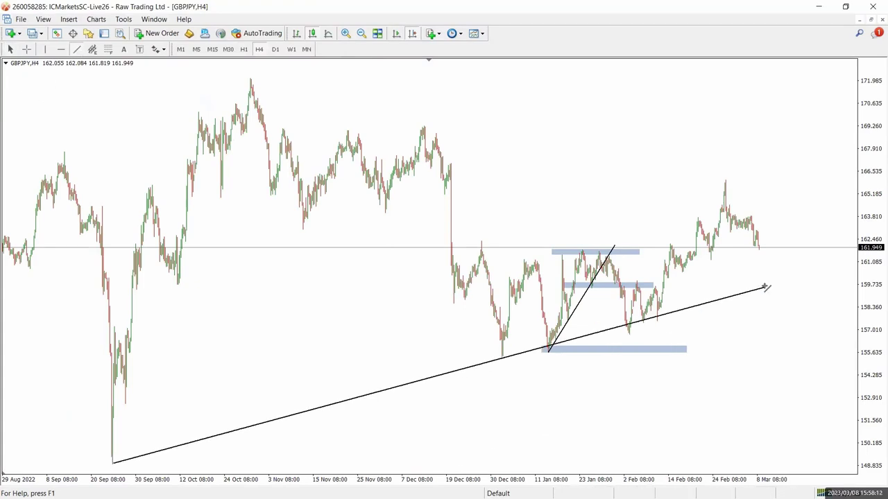
# Return the chart to H1 and show the January to mid-February swings with the drawn zones and trendlines
pyautogui.click(243, 50)
pyautogui.scroll(-10, 372, 284)
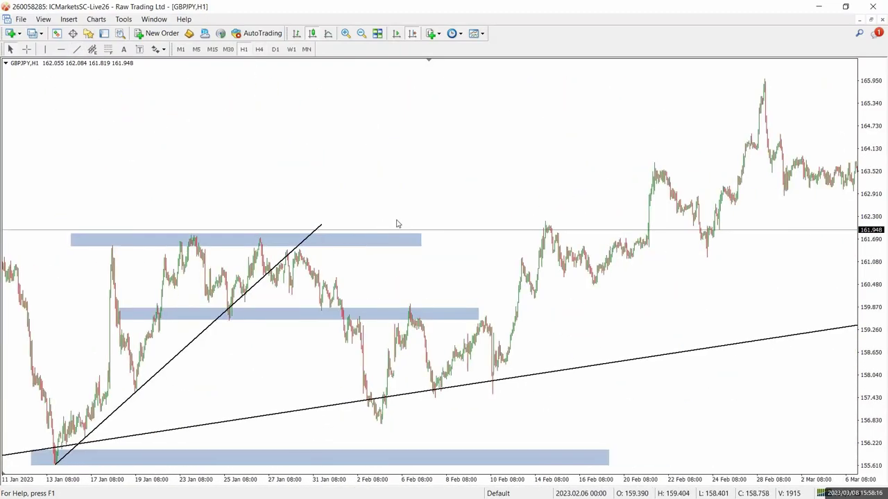
pyautogui.scroll(-10, 485, 229)
pyautogui.scroll(3, 474, 247)
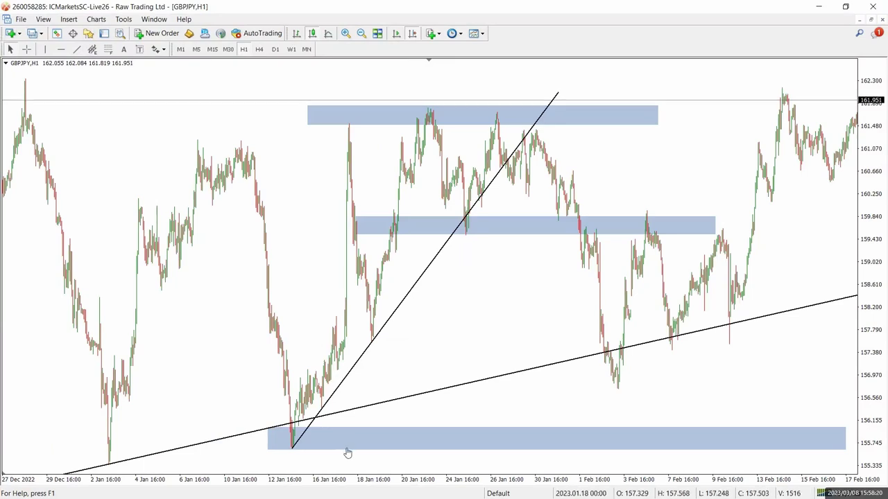
# Draw a black arrow from the 6 February high down to the long rising trendline, and clear it
pyautogui.hotkey('ctrl', 'shift', '3')
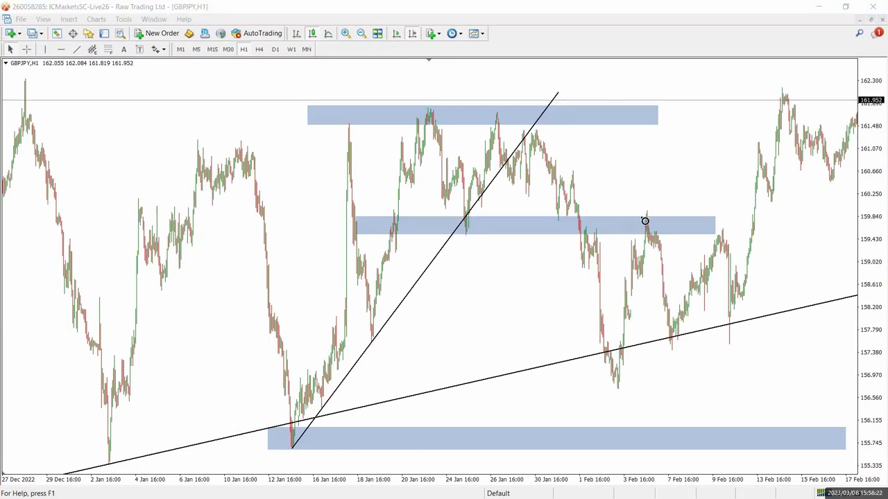
pyautogui.moveTo(644, 221); pyautogui.dragTo(672, 338)
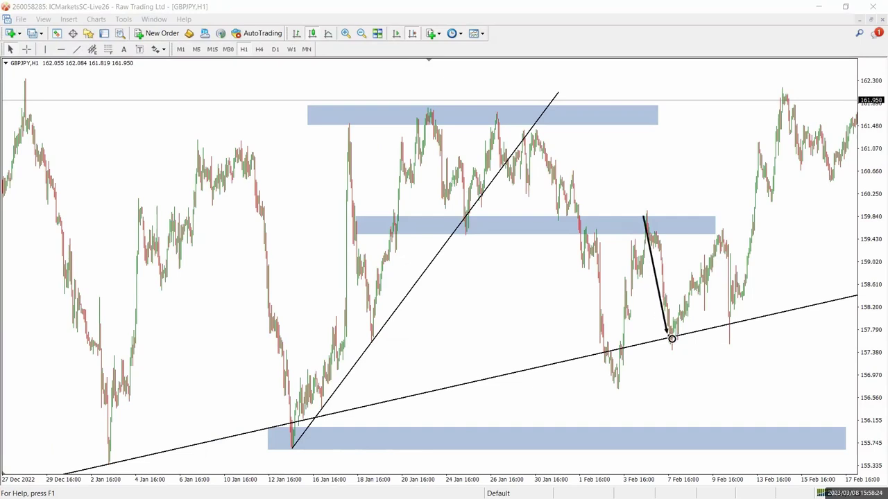
pyautogui.click(507, 453)
# Fit a Fibonacci retracement to the down-leg from the 30 January high to the 3 February low
pyautogui.moveTo(420, 217); pyautogui.dragTo(360, 206)
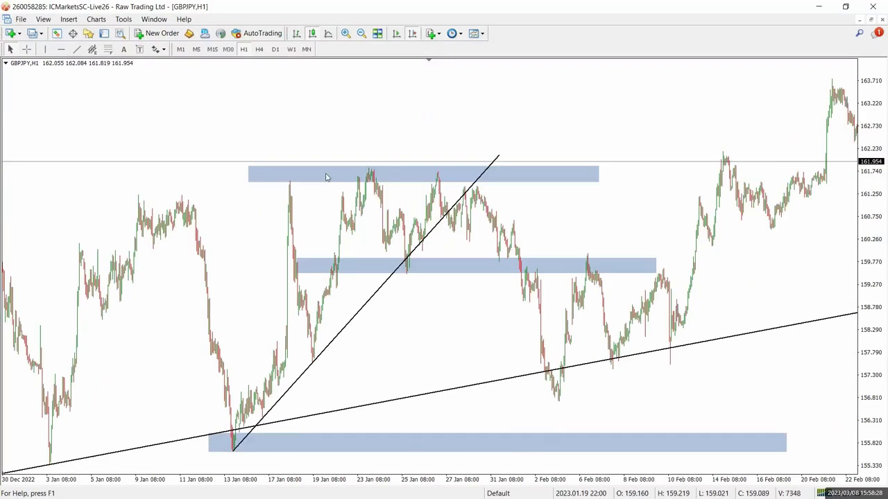
pyautogui.scroll(1, 326, 177)
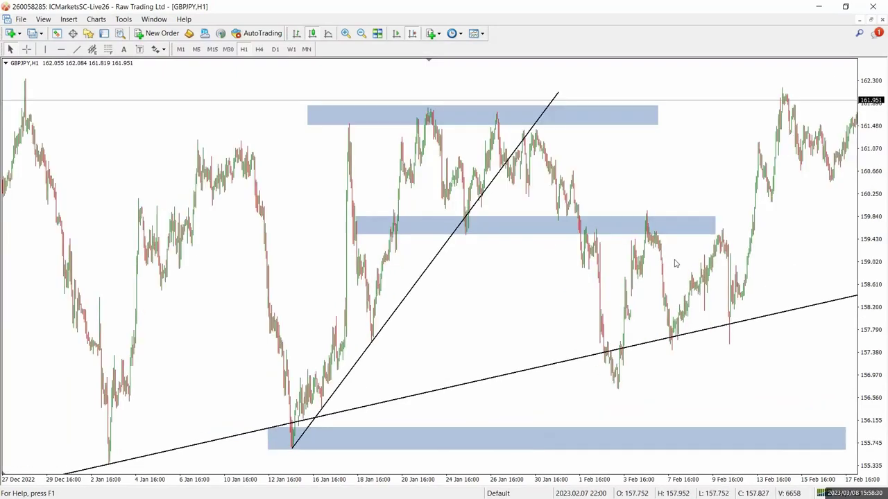
pyautogui.scroll(-2, 666, 265)
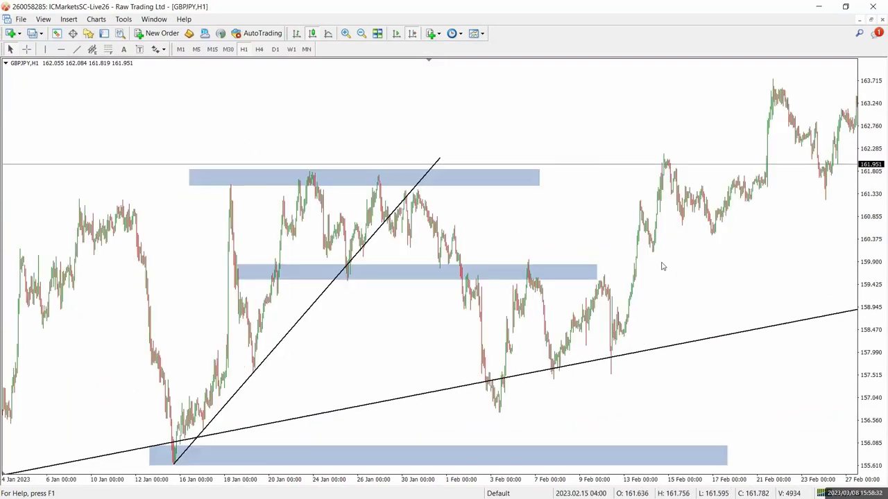
pyautogui.click(346, 34)
pyautogui.scroll(-3, 375, 147)
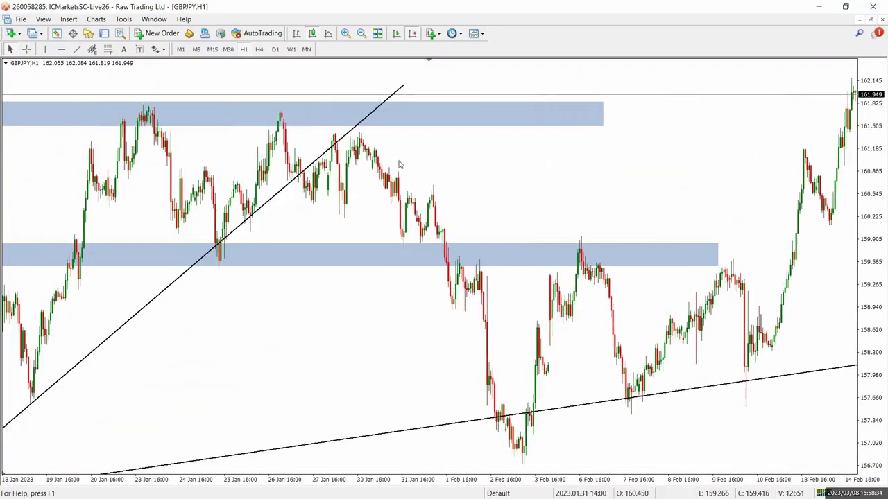
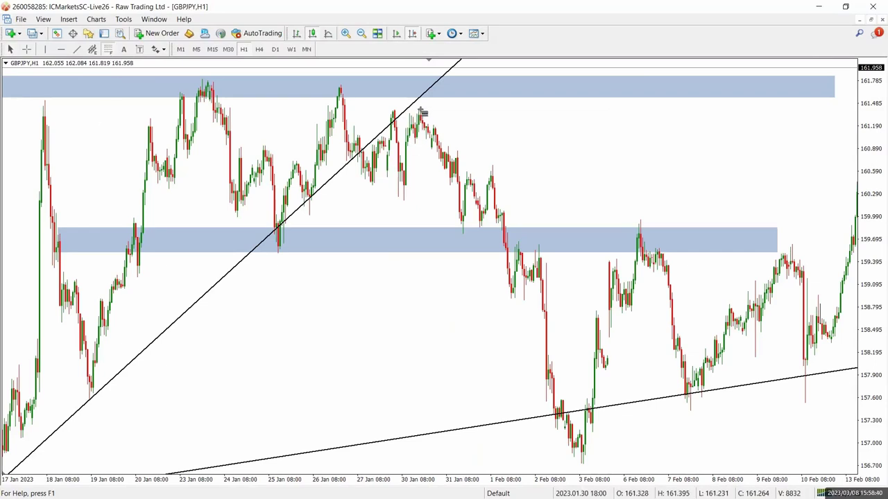
pyautogui.moveTo(420, 110); pyautogui.dragTo(583, 469)
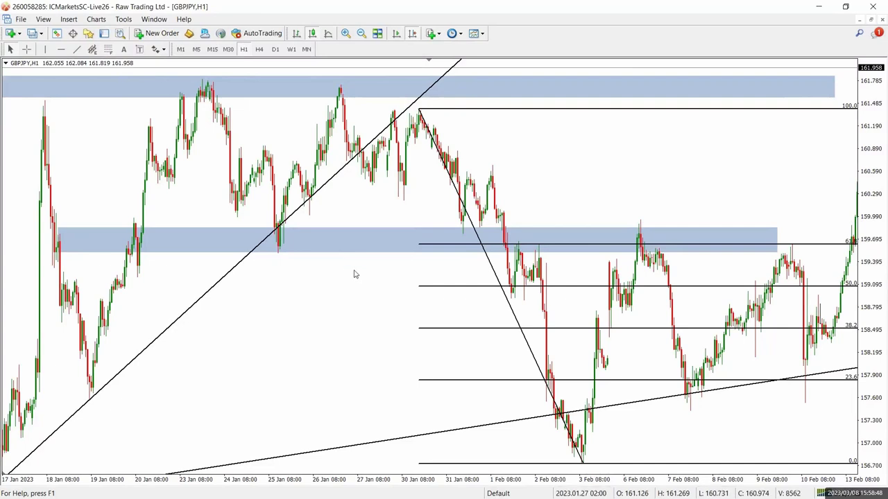
# Circle in red the 25 January low in the middle zone and the 6 February high at the 61.8 level
pyautogui.moveTo(349, 265); pyautogui.dragTo(289, 250)
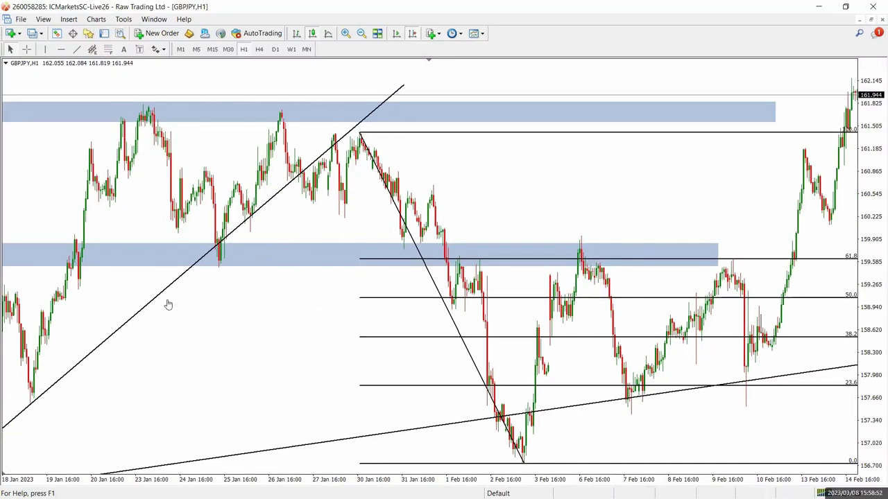
pyautogui.hotkey('alt', 'Tab')
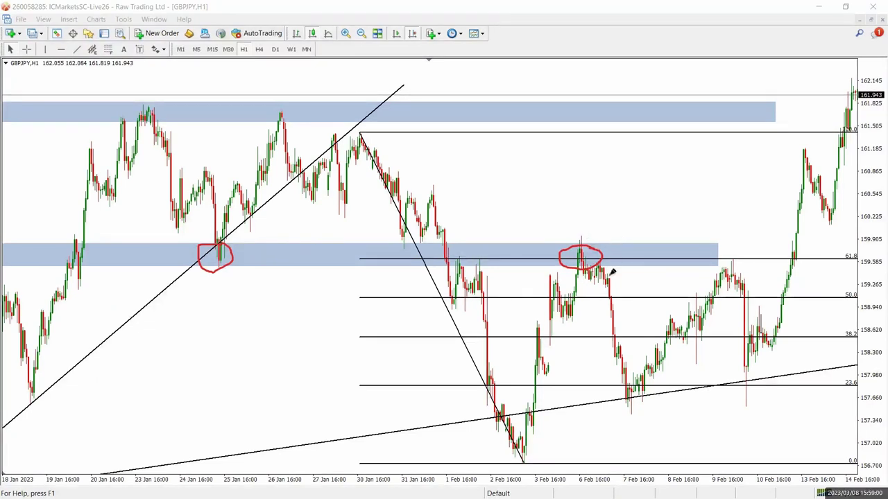
pyautogui.press('Escape')
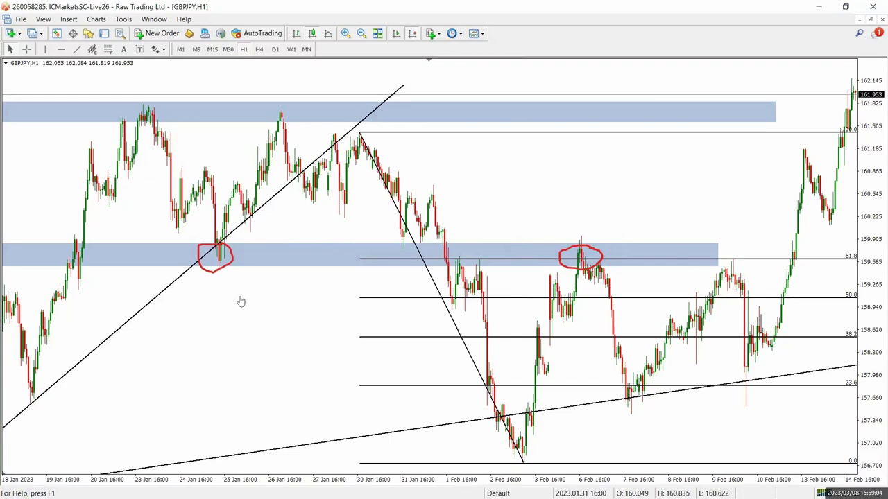
# Draw a black arrow pointing down at the 6 February circle and a rising arrow from the 3 February low past the middle zone
pyautogui.hotkey('ctrl', 'shift', '3')
pyautogui.click(585, 211)
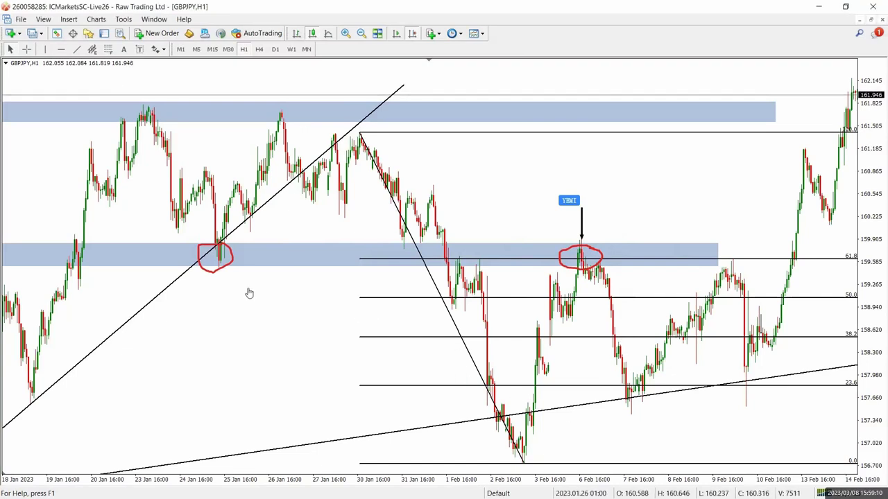
pyautogui.moveTo(524, 463)
pyautogui.mouseDown()
pyautogui.moveTo(573, 254)
pyautogui.moveTo(608, 217)
pyautogui.mouseUp()
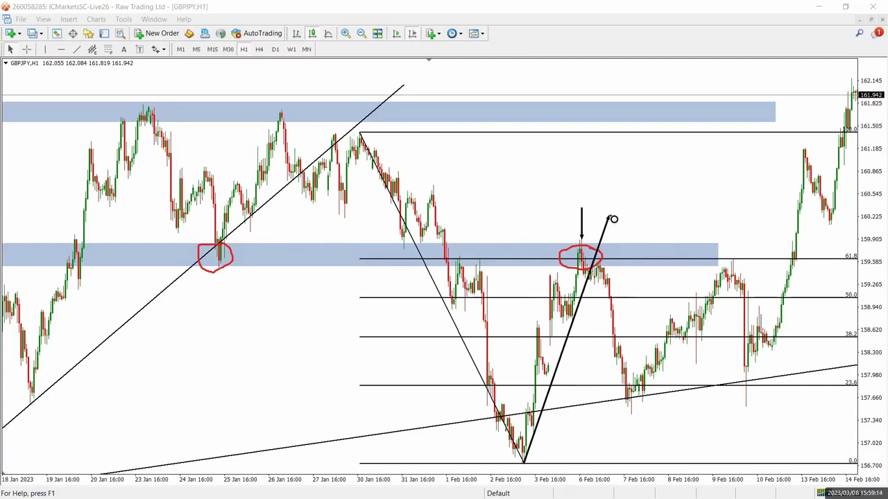
# Trace the fall from the 30 January high, the zigzag rise to 61.8 and the drop to the 7 February low with black arrows, and clear them
pyautogui.moveTo(625, 265); pyautogui.dragTo(639, 397)
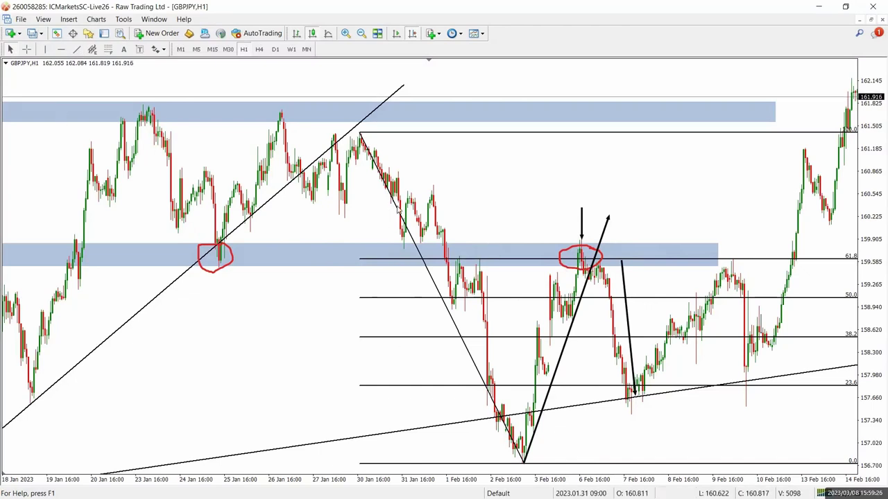
pyautogui.click(420, 4)
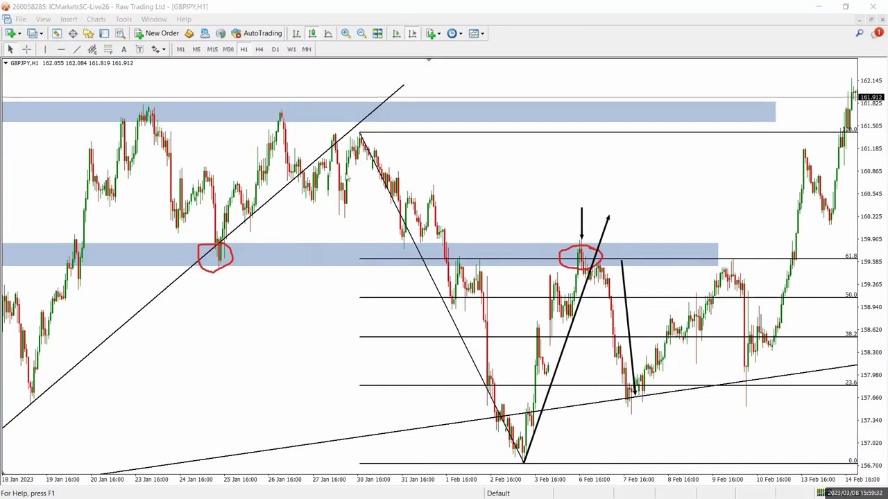
pyautogui.moveTo(368, 136)
pyautogui.mouseDown()
pyautogui.moveTo(476, 402)
pyautogui.moveTo(523, 468)
pyautogui.mouseUp()
pyautogui.moveTo(530, 412)
pyautogui.mouseDown()
pyautogui.moveTo(527, 403)
pyautogui.moveTo(530, 421)
pyautogui.moveTo(551, 276)
pyautogui.moveTo(573, 324)
pyautogui.mouseUp()
pyautogui.moveTo(582, 265); pyautogui.dragTo(583, 249)
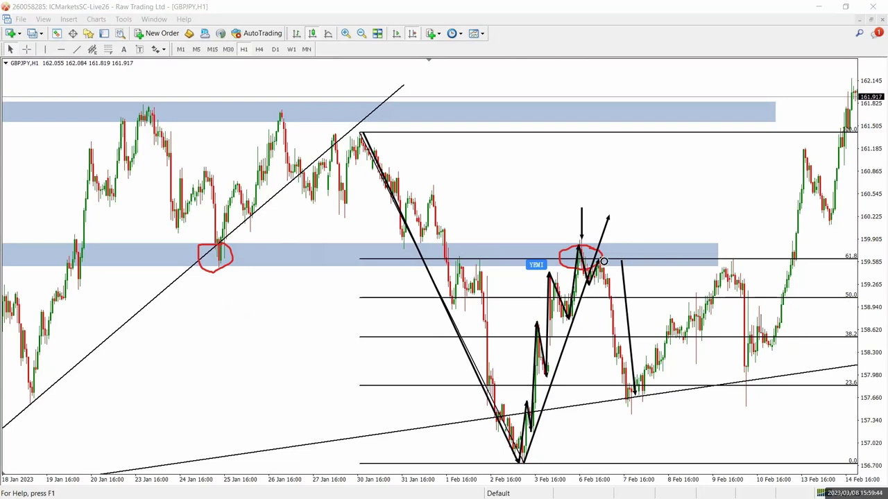
pyautogui.moveTo(602, 262); pyautogui.dragTo(627, 402)
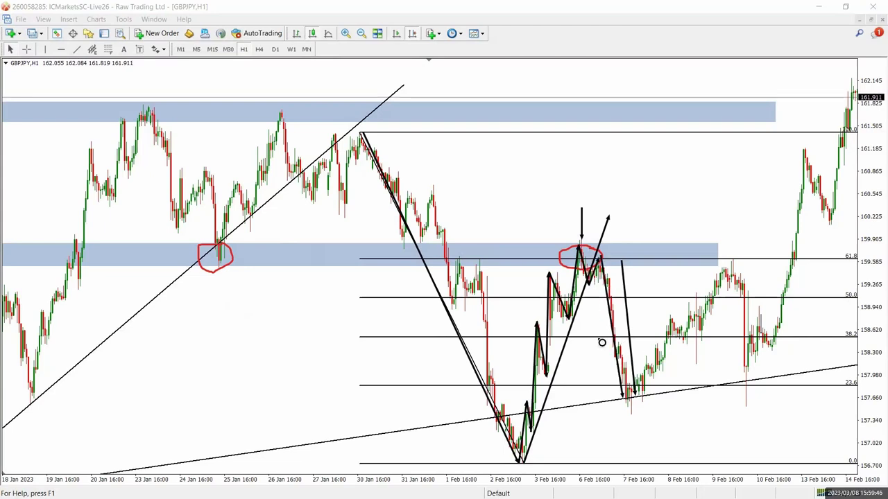
pyautogui.press('Escape')
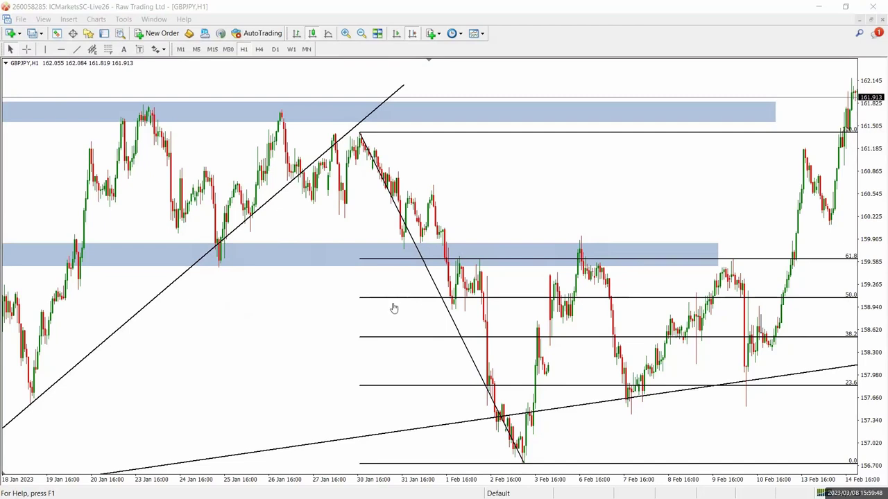
# Delete the long rising trendline from the GBPJPY H1 chart
pyautogui.click(474, 301)
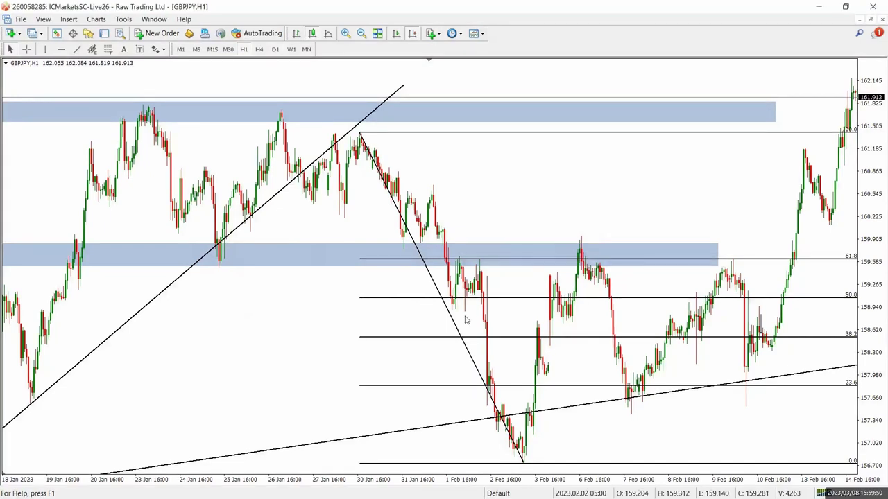
pyautogui.scroll(-2, 459, 321)
pyautogui.scroll(2, 384, 99)
pyautogui.click(361, 33)
pyautogui.rightClick(392, 386)
pyautogui.moveTo(393, 386); pyautogui.dragTo(406, 400)
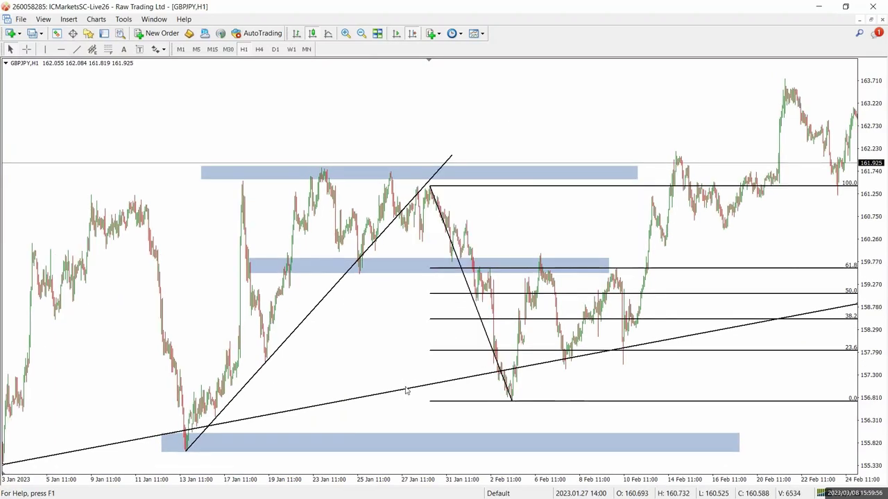
pyautogui.rightClick(407, 390)
pyautogui.click(444, 308)
pyautogui.scroll(-2, 447, 319)
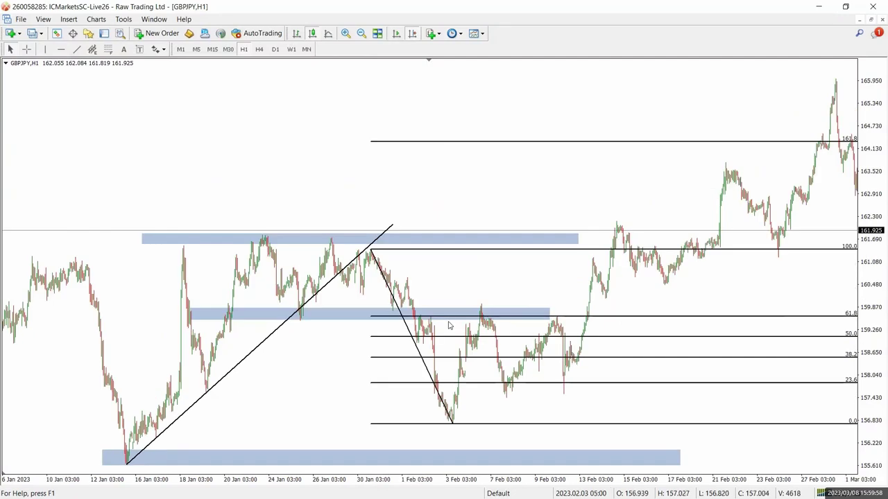
# Delete the Fibonacci retracement on the down-leg from the 30 January high to the 3 February low
pyautogui.scroll(-5, 437, 325)
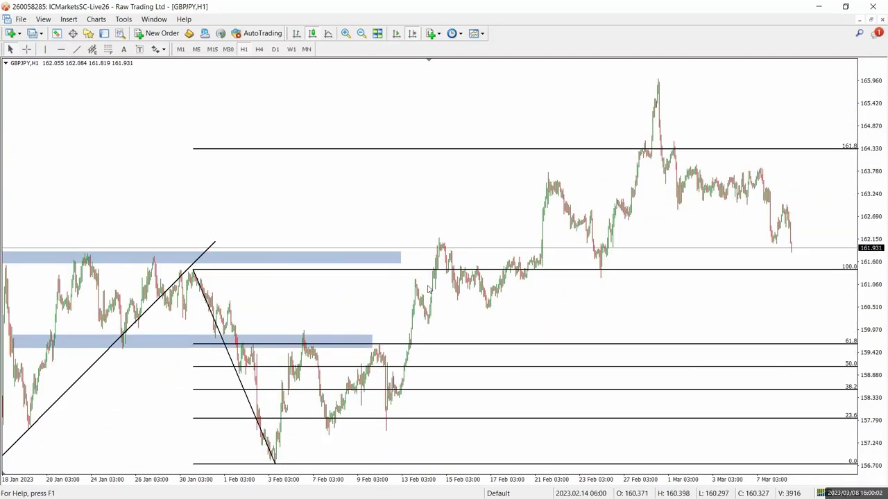
pyautogui.press('Delete')
pyautogui.scroll(-3, 557, 323)
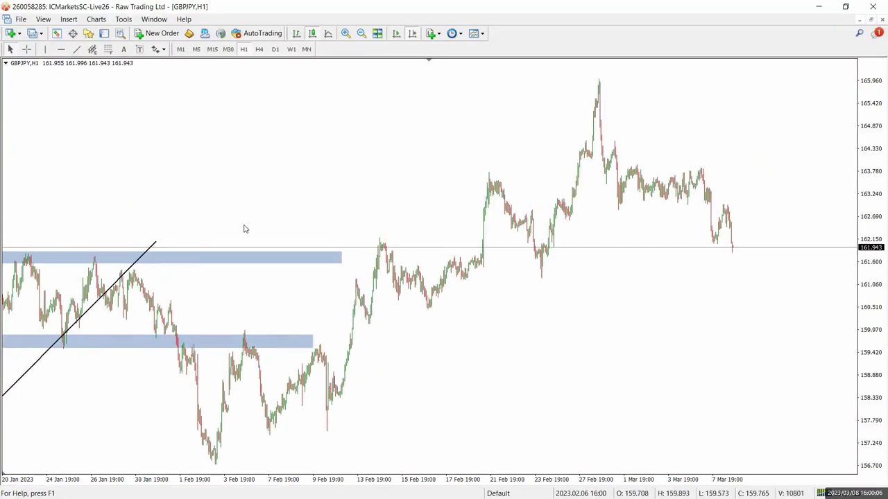
# Try to fit a new Fibonacci retracement to the down-leg from the 30 January high, and delete it
pyautogui.scroll(15, 249, 246)
pyautogui.scroll(-14, 251, 256)
pyautogui.scroll(4, 256, 253)
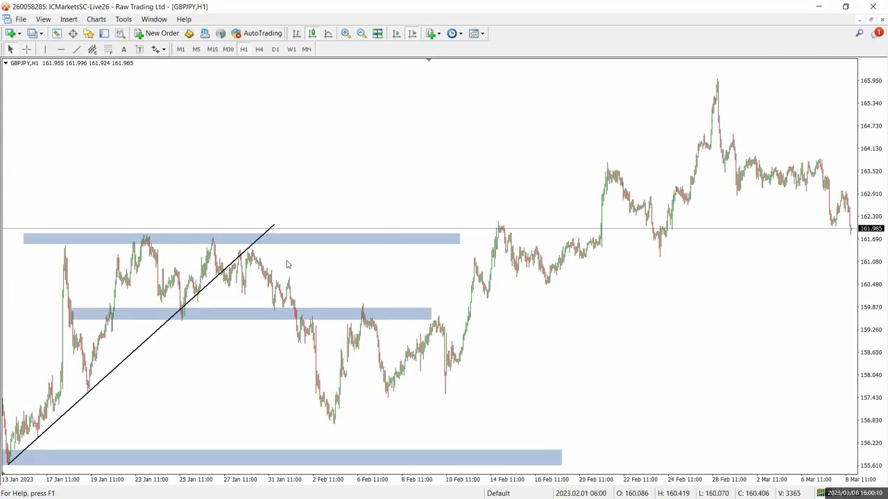
pyautogui.scroll(4, 287, 264)
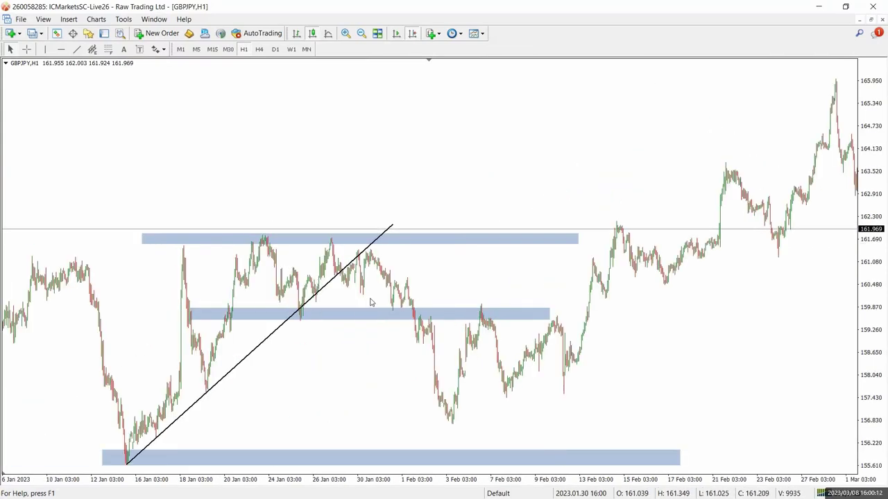
pyautogui.scroll(-6, 370, 302)
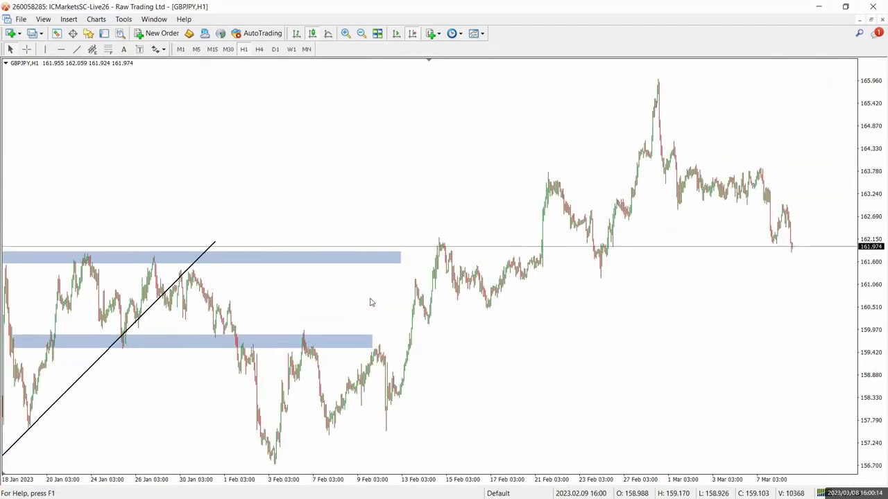
pyautogui.scroll(6, 370, 303)
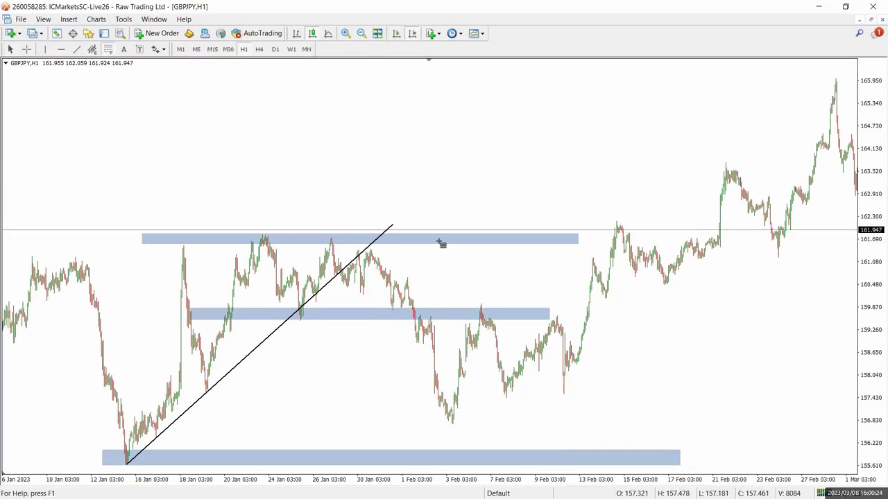
pyautogui.moveTo(371, 248); pyautogui.dragTo(412, 427)
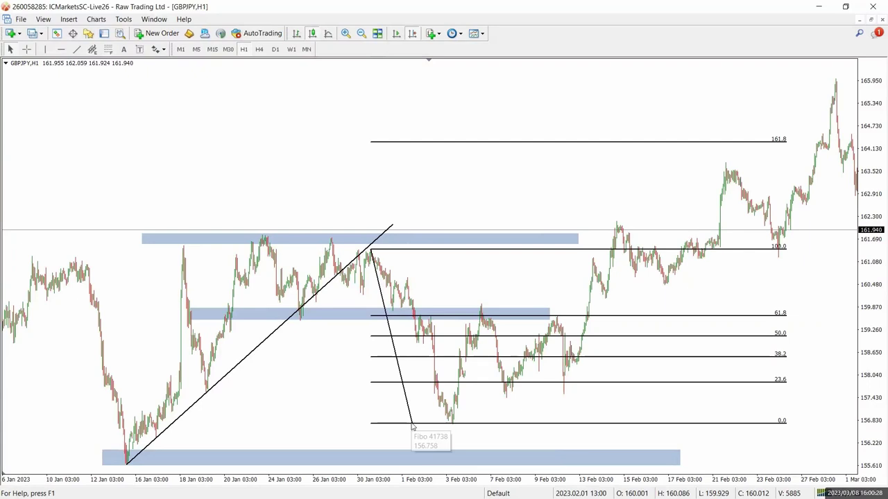
pyautogui.press('Delete')
# Fit a Fibonacci retracement to the up-leg from the 3 February low to the 6 February high
pyautogui.click(109, 52)
pyautogui.moveTo(453, 422); pyautogui.dragTo(484, 307)
pyautogui.scroll(-3, 490, 354)
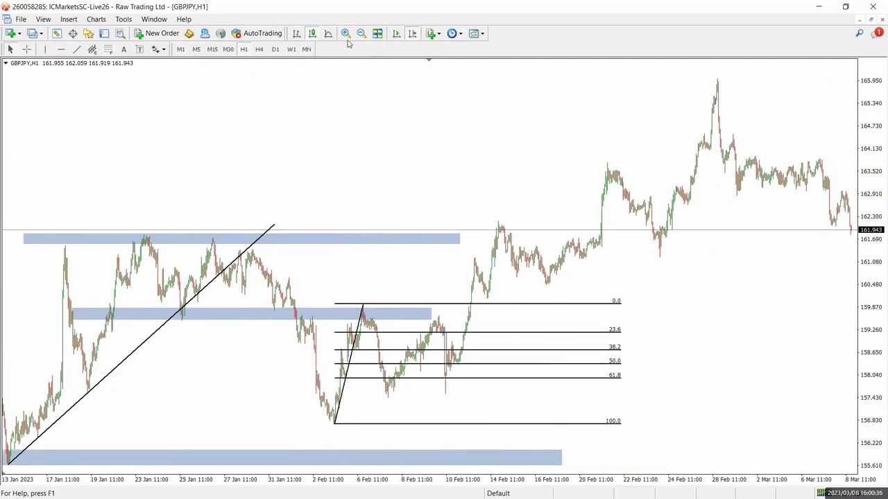
pyautogui.click(346, 33)
pyautogui.scroll(-5, 382, 213)
pyautogui.scroll(3, 379, 226)
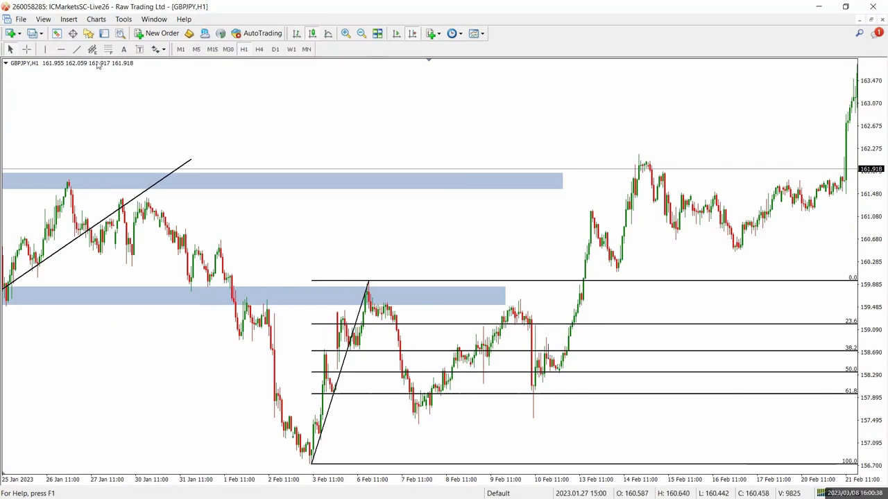
# On the H4 timeframe, draw a long rising trendline from the late September 2022 low through the January lows to March 2023
pyautogui.click(258, 49)
pyautogui.click(360, 33)
pyautogui.scroll(2, 414, 254)
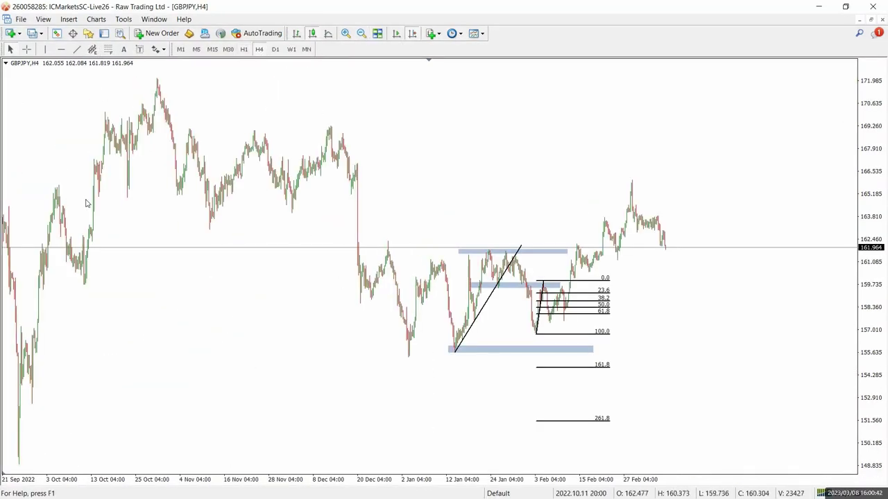
pyautogui.scroll(2, 86, 204)
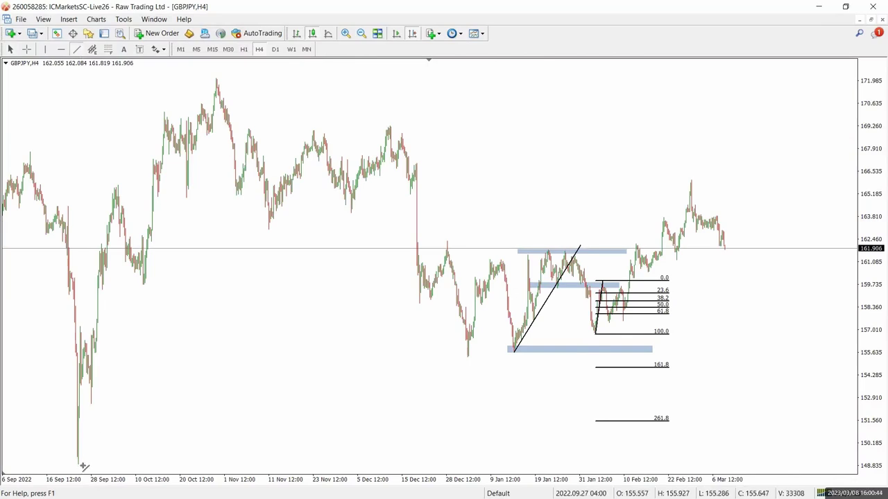
pyautogui.moveTo(78, 465)
pyautogui.mouseDown()
pyautogui.moveTo(743, 280)
pyautogui.moveTo(743, 289)
pyautogui.moveTo(734, 285)
pyautogui.mouseUp()
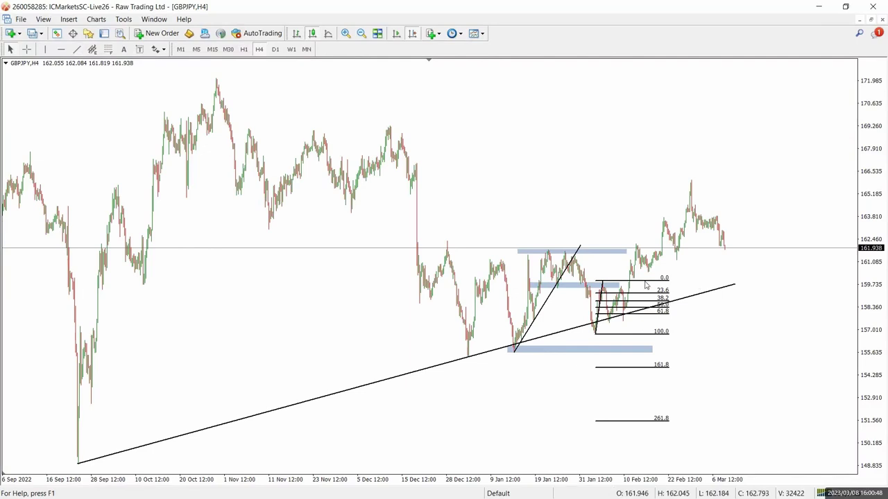
pyautogui.scroll(-4, 696, 285)
pyautogui.click(345, 34)
pyautogui.scroll(-5, 401, 277)
pyautogui.moveTo(401, 277); pyautogui.dragTo(343, 225)
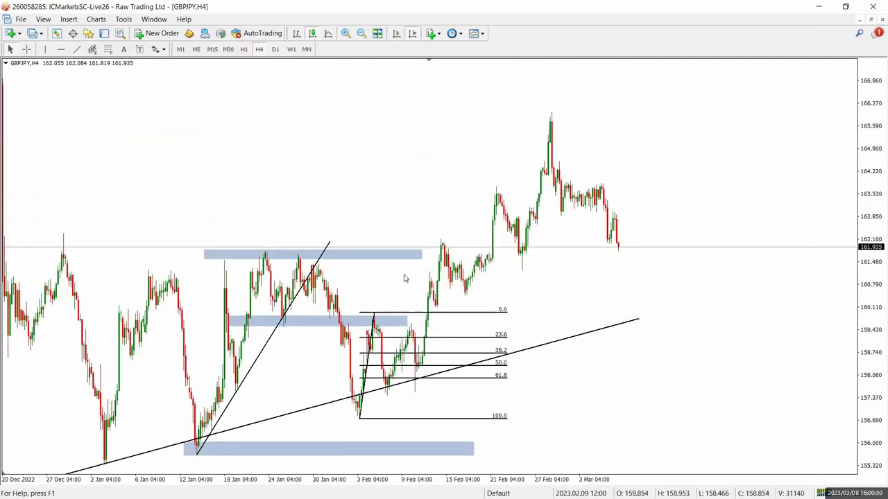
# On the H1 timeframe, delete the steep rising trendline and the upper blue zone
pyautogui.click(244, 48)
pyautogui.scroll(-5, 395, 340)
pyautogui.rightClick(409, 174)
pyautogui.click(427, 205)
pyautogui.scroll(-5, 426, 224)
pyautogui.rightClick(629, 122)
pyautogui.click(586, 122)
pyautogui.scroll(-5, 586, 121)
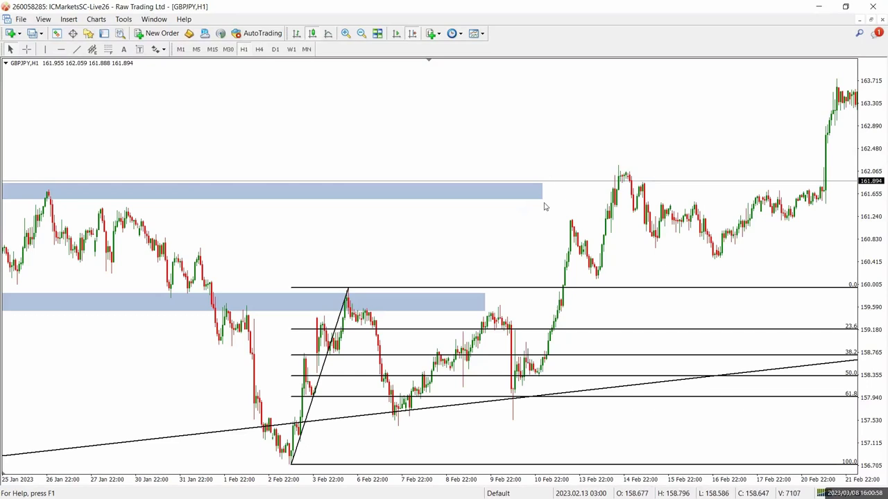
pyautogui.rightClick(545, 202)
pyautogui.click(576, 236)
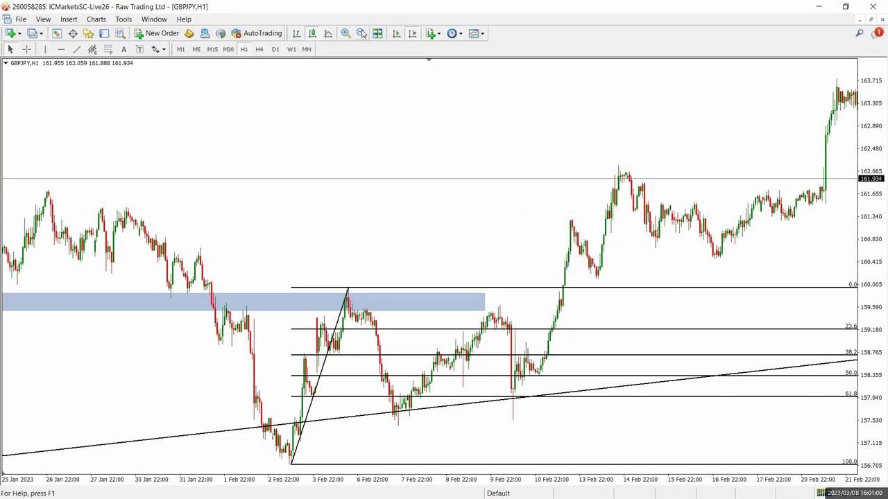
# Extend the middle blue zone forward in time to about 17 February
pyautogui.click(362, 33)
pyautogui.scroll(10, 372, 174)
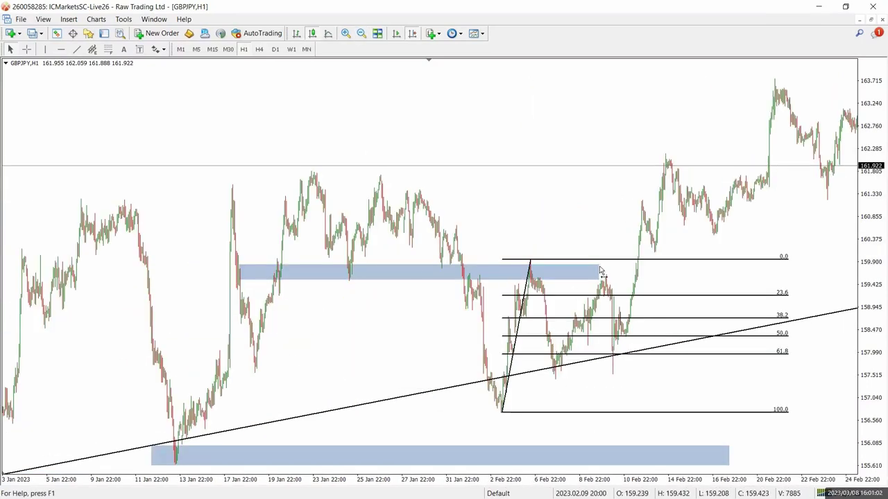
pyautogui.moveTo(610, 269); pyautogui.dragTo(739, 270)
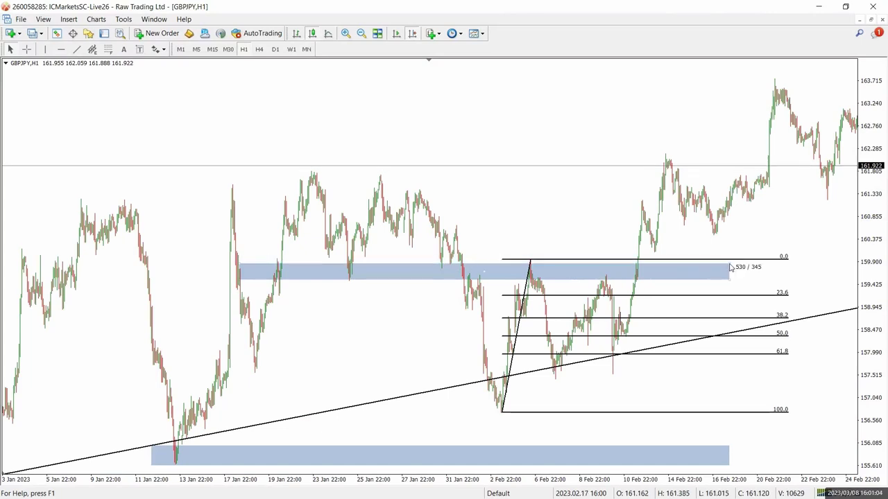
pyautogui.scroll(-6, 439, 99)
pyautogui.click(347, 34)
pyautogui.scroll(-7, 361, 215)
pyautogui.scroll(4, 404, 245)
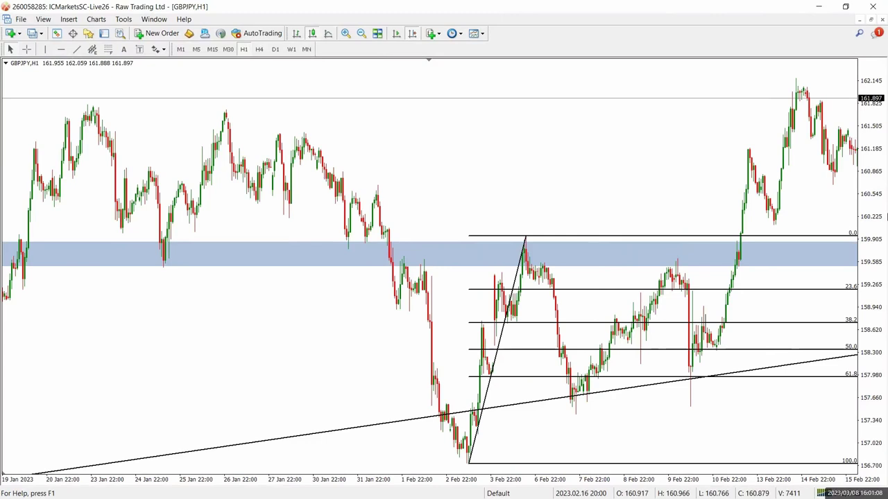
# Circle the 7 February low in red, underline its 61.8 level, and draw black arrows up to and along the middle zone
pyautogui.moveTo(883, 223); pyautogui.dragTo(877, 237)
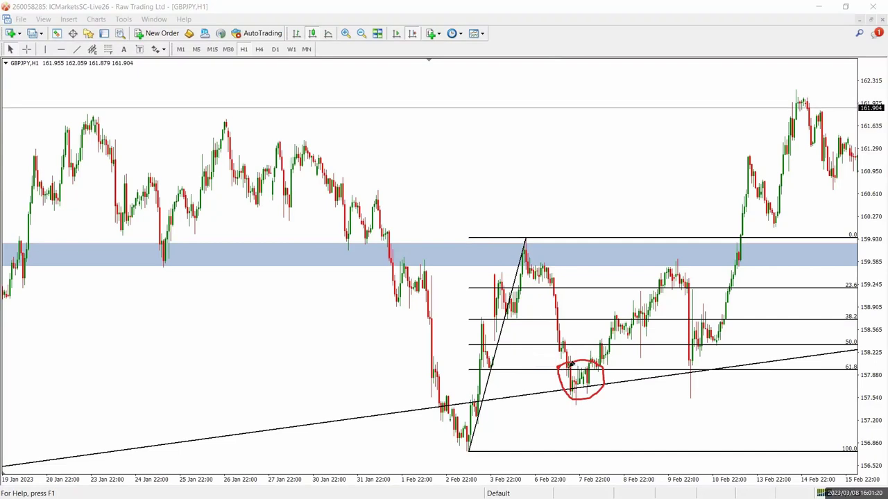
pyautogui.moveTo(602, 363); pyautogui.dragTo(630, 368)
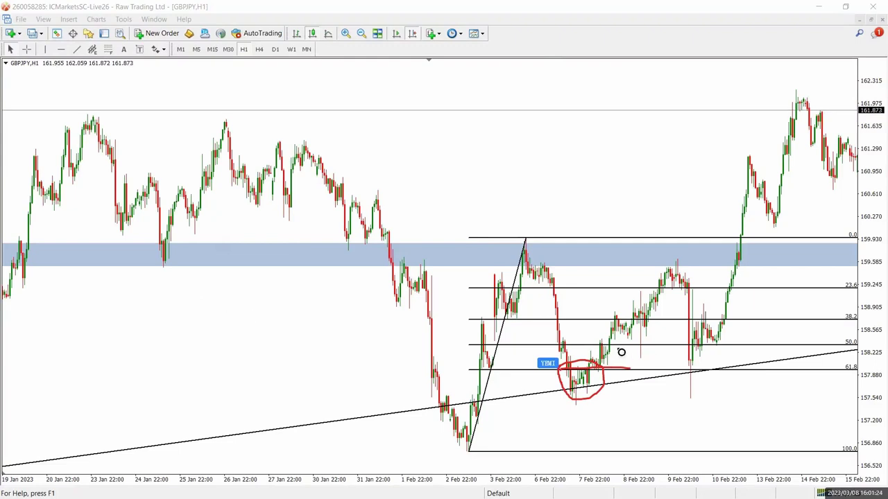
pyautogui.moveTo(634, 314)
pyautogui.mouseDown()
pyautogui.moveTo(638, 266)
pyautogui.moveTo(652, 247)
pyautogui.mouseUp()
pyautogui.moveTo(517, 251)
pyautogui.mouseDown()
pyautogui.moveTo(785, 247)
pyautogui.moveTo(778, 244)
pyautogui.mouseUp()
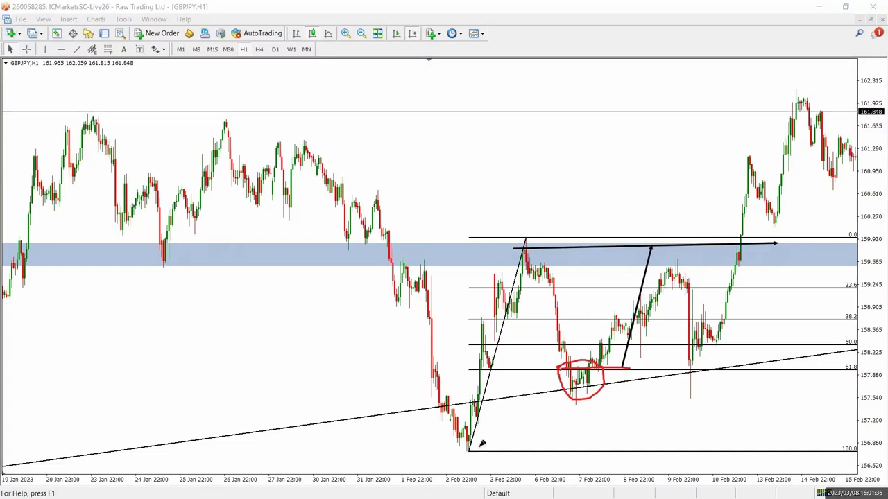
# Circle the 3 February low in red, draw a red arrow up to the 6 February high, and clear the annotations
pyautogui.moveTo(521, 317)
pyautogui.mouseDown()
pyautogui.moveTo(538, 251)
pyautogui.moveTo(526, 248)
pyautogui.mouseUp()
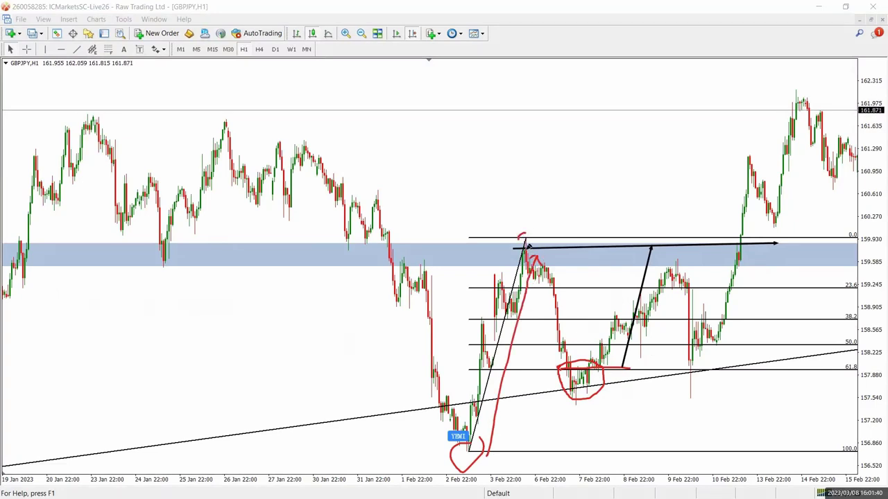
pyautogui.press('Escape')
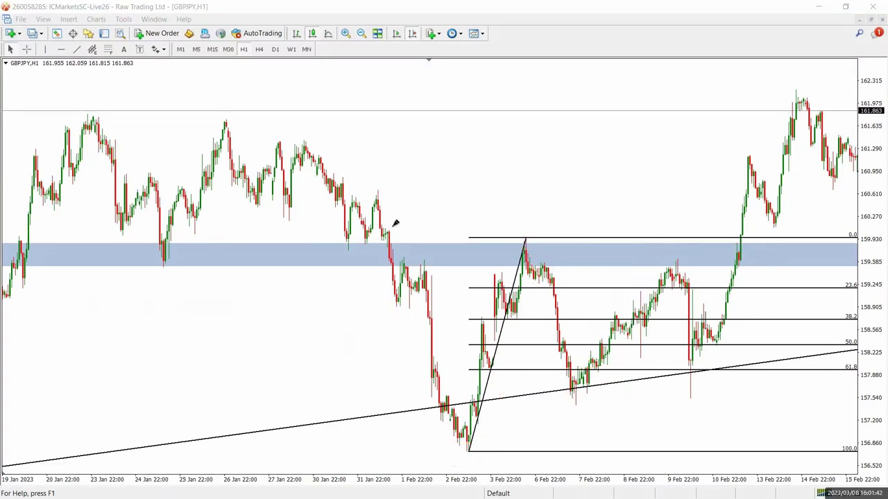
pyautogui.press('BackSpace')
pyautogui.press('BackSpace')
pyautogui.press('BackSpace')
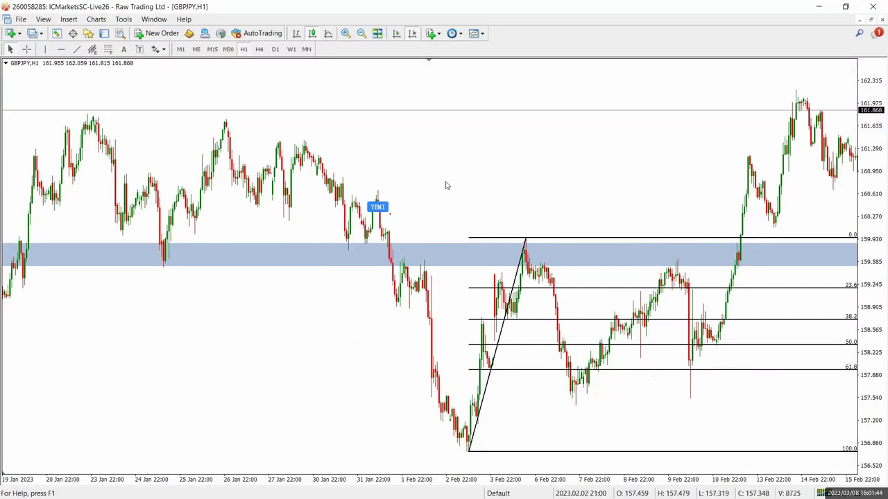
# On the Fibonacci overview board, point an arrow at "AS A RETRACEMENT TOOL", and circle "OBTAIN TRADE ENTRY" with an arrow pointing at it
pyautogui.scroll(-6, 443, 228)
pyautogui.scroll(-6, 438, 226)
pyautogui.scroll(-6, 398, 212)
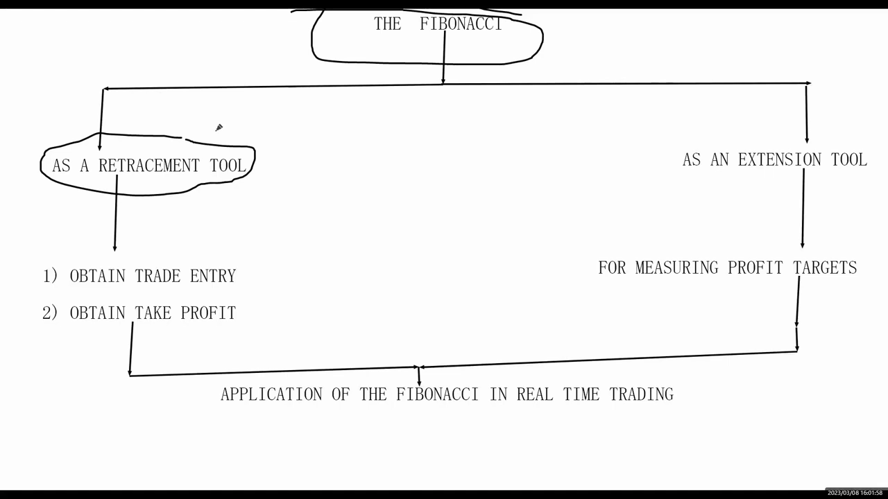
pyautogui.moveTo(227, 128); pyautogui.dragTo(247, 127)
pyautogui.moveTo(226, 254)
pyautogui.mouseDown()
pyautogui.moveTo(27, 257)
pyautogui.moveTo(23, 284)
pyautogui.moveTo(111, 303)
pyautogui.mouseUp()
pyautogui.moveTo(169, 300)
pyautogui.mouseDown()
pyautogui.moveTo(264, 289)
pyautogui.moveTo(215, 256)
pyautogui.mouseUp()
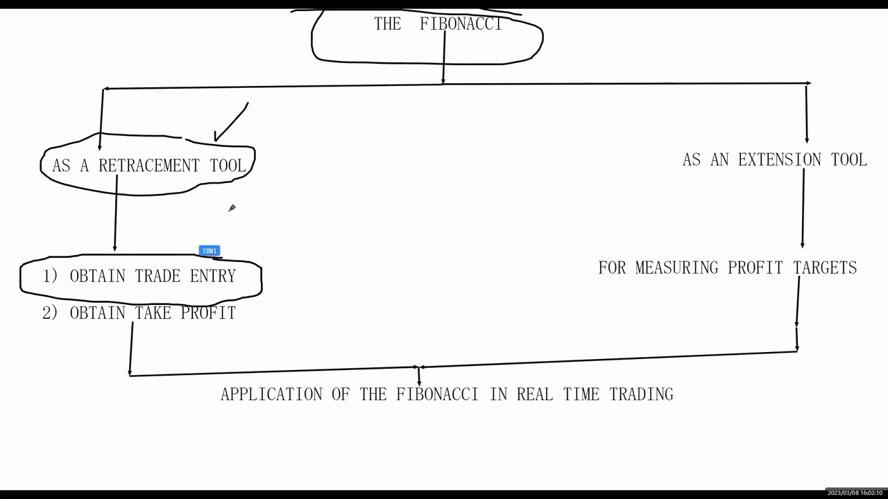
pyautogui.moveTo(236, 245); pyautogui.dragTo(299, 191)
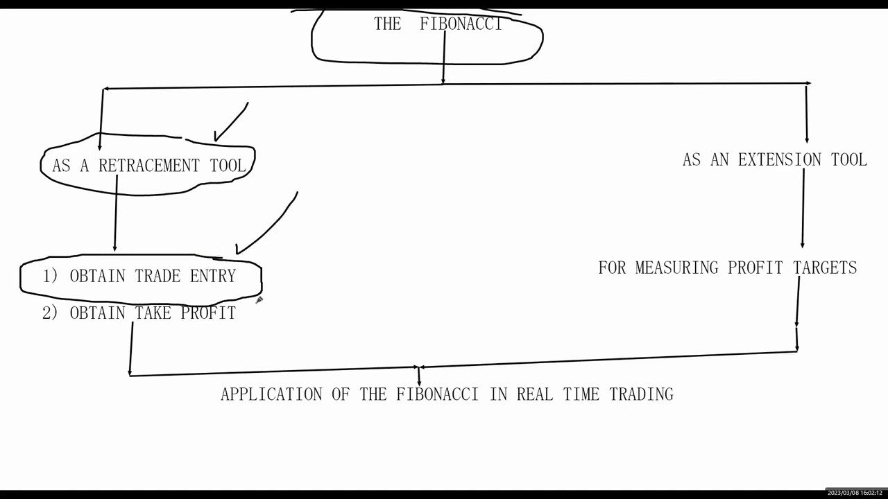
# Circle "OBTAIN TAKE PROFIT" on the Fibonacci overview board
pyautogui.moveTo(77, 295)
pyautogui.mouseDown()
pyautogui.moveTo(35, 307)
pyautogui.moveTo(138, 336)
pyautogui.moveTo(300, 325)
pyautogui.moveTo(295, 309)
pyautogui.moveTo(244, 298)
pyautogui.mouseUp()
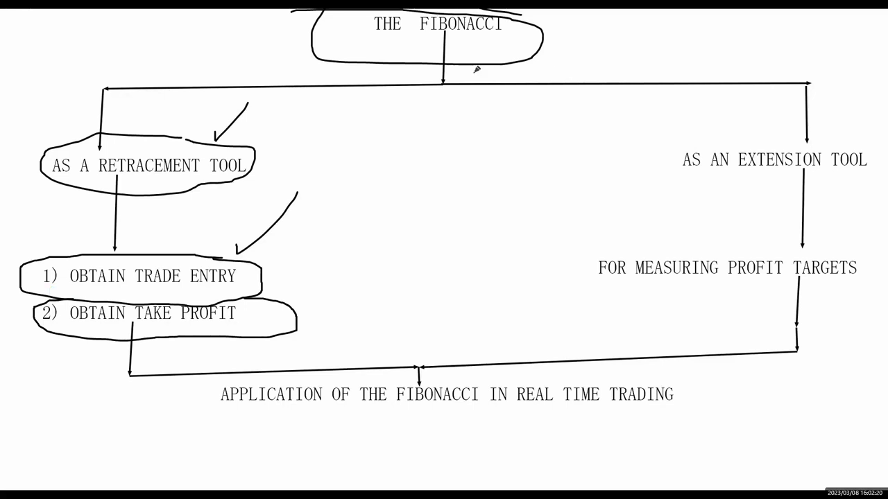
# Switch to the GBPJPY chart on H4 and draw a rising trendline from the late-September low under the January lows to about 27 February
pyautogui.hotkey('alt', 'Tab')
pyautogui.scroll(8, 435, 350)
pyautogui.scroll(3, 426, 347)
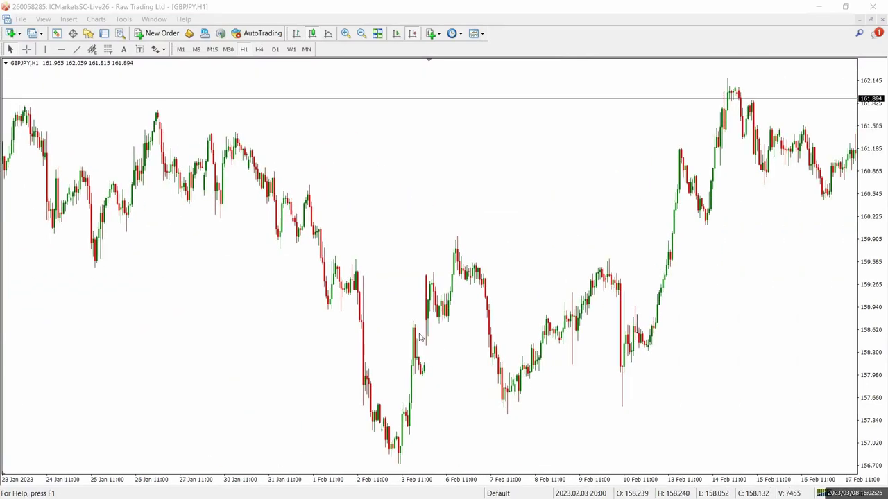
pyautogui.scroll(-4, 419, 337)
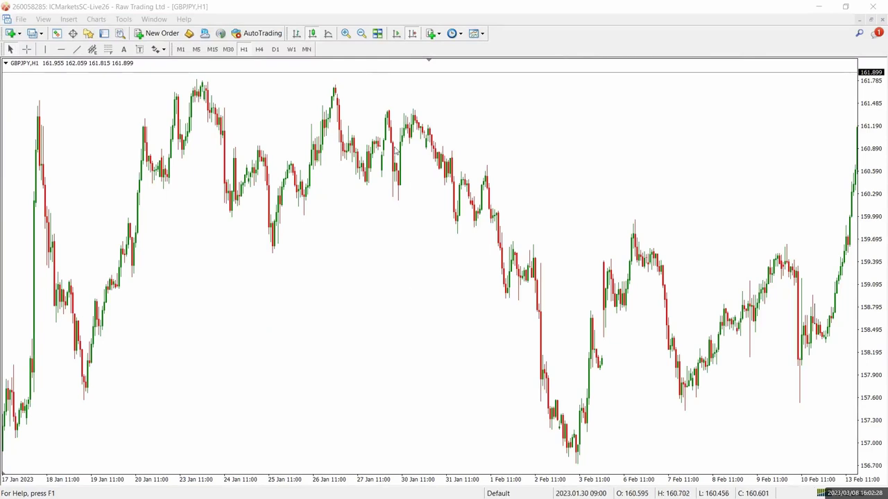
pyautogui.click(360, 33)
pyautogui.scroll(6, 387, 236)
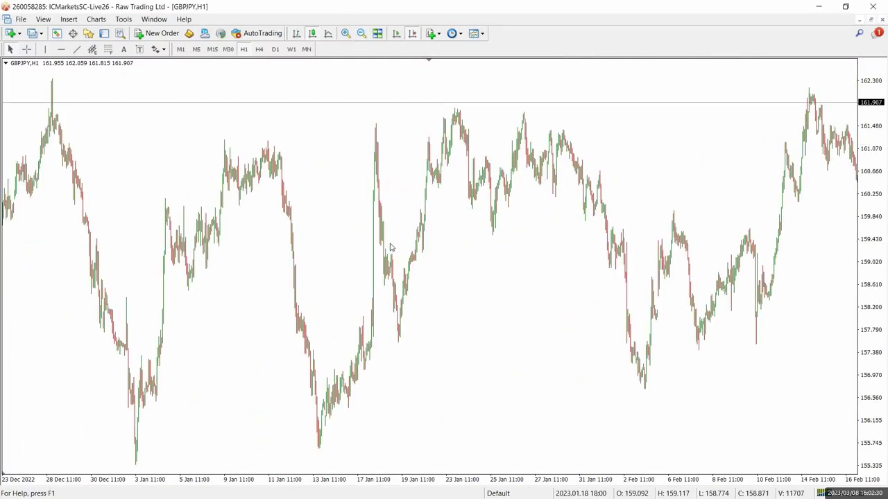
pyautogui.click(259, 49)
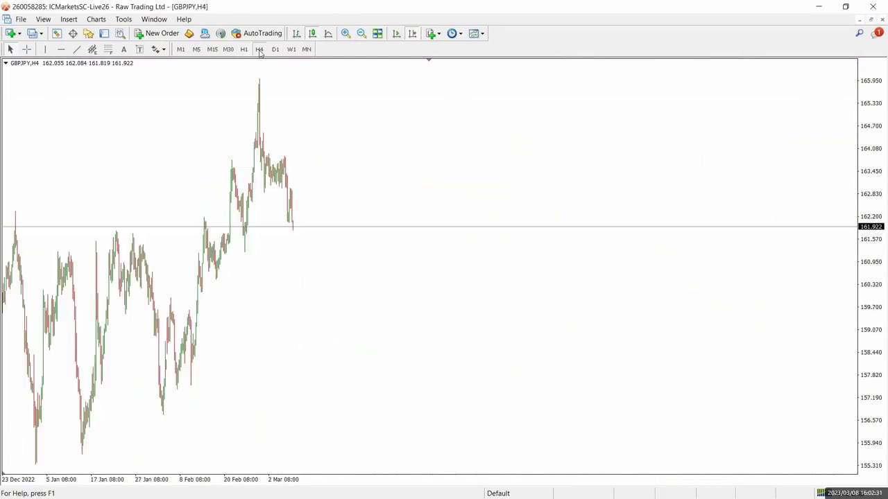
pyautogui.click(345, 33)
pyautogui.scroll(-3, 370, 213)
pyautogui.click(362, 33)
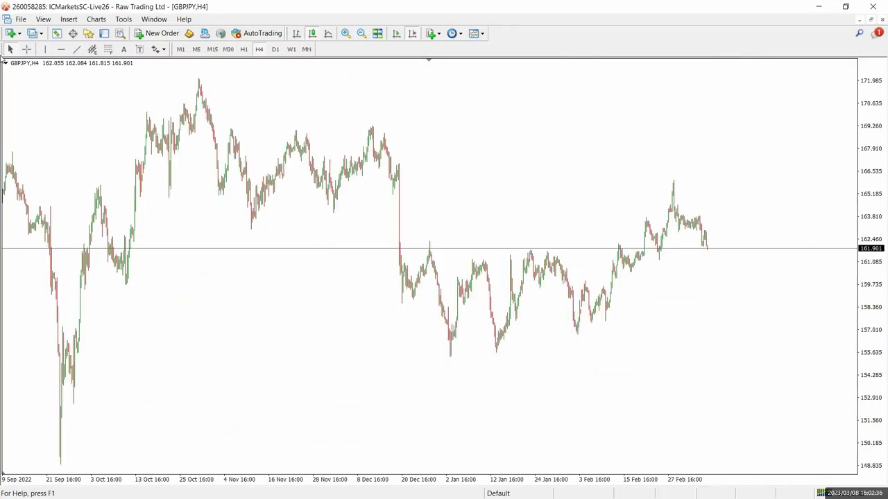
pyautogui.click(78, 50)
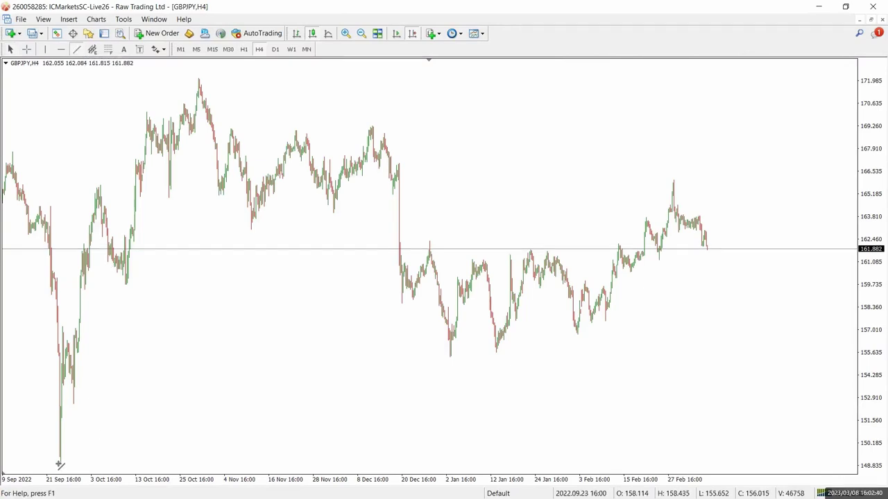
pyautogui.moveTo(59, 463); pyautogui.dragTo(670, 298)
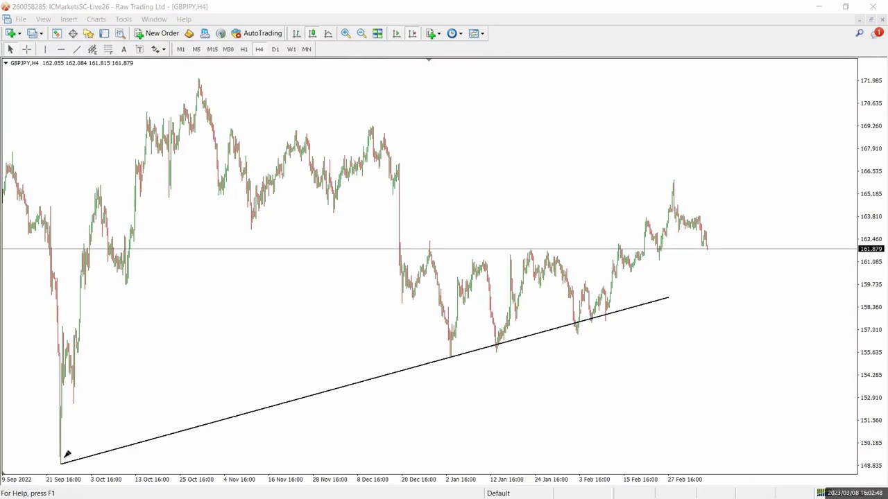
# Circle the September, two January and early-February lows on the trendline in red, point an arrow at the February low, and clear the annotations
pyautogui.moveTo(58, 464)
pyautogui.mouseDown()
pyautogui.moveTo(72, 464)
pyautogui.moveTo(65, 458)
pyautogui.mouseUp()
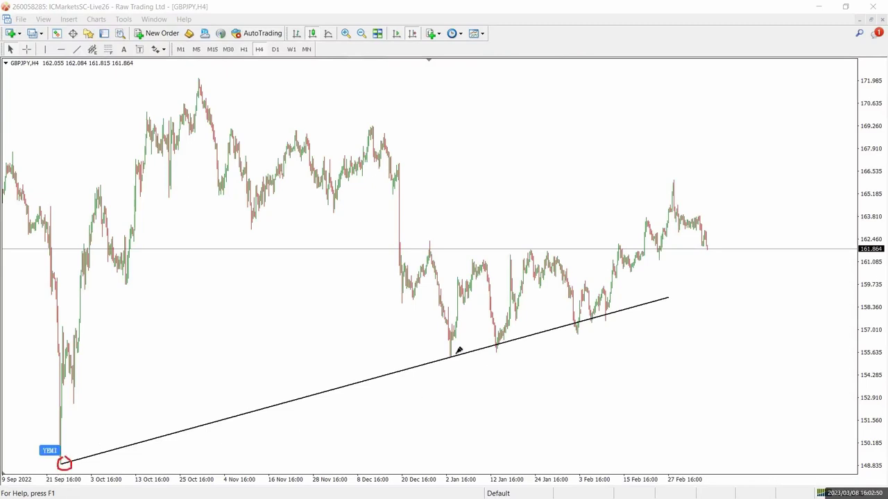
pyautogui.moveTo(453, 353); pyautogui.dragTo(447, 357)
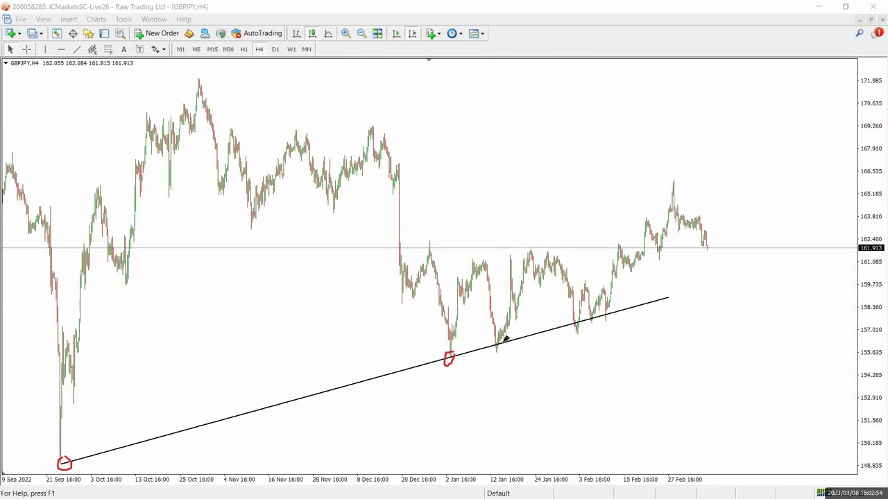
pyautogui.moveTo(497, 340); pyautogui.dragTo(508, 343)
pyautogui.moveTo(580, 316)
pyautogui.mouseDown()
pyautogui.moveTo(572, 334)
pyautogui.moveTo(584, 326)
pyautogui.mouseUp()
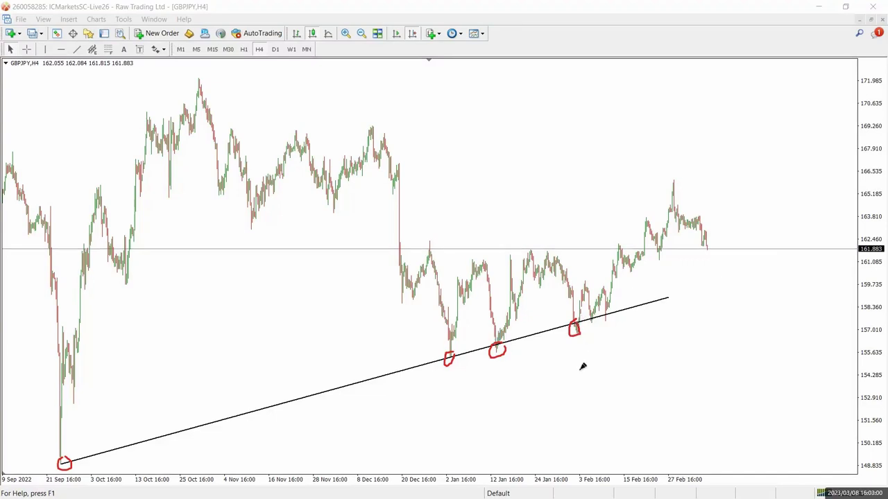
pyautogui.moveTo(573, 369); pyautogui.dragTo(578, 333)
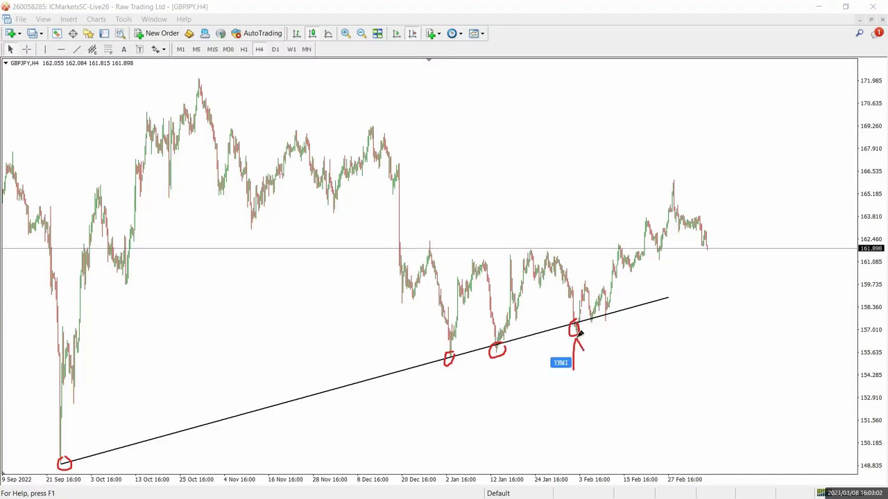
pyautogui.click(582, 454)
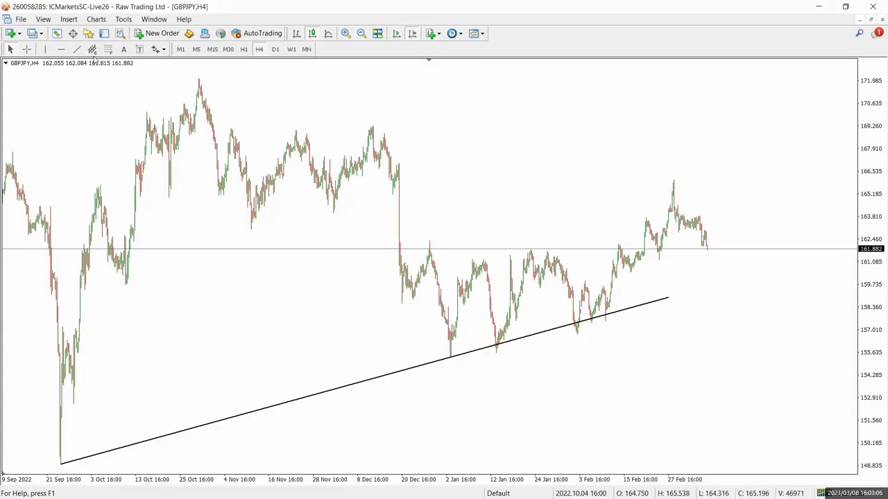
# Draw a rectangle zone over the early-February low at about 156.7 to 157.4, from about 16 January to 1 March
pyautogui.click(69, 19)
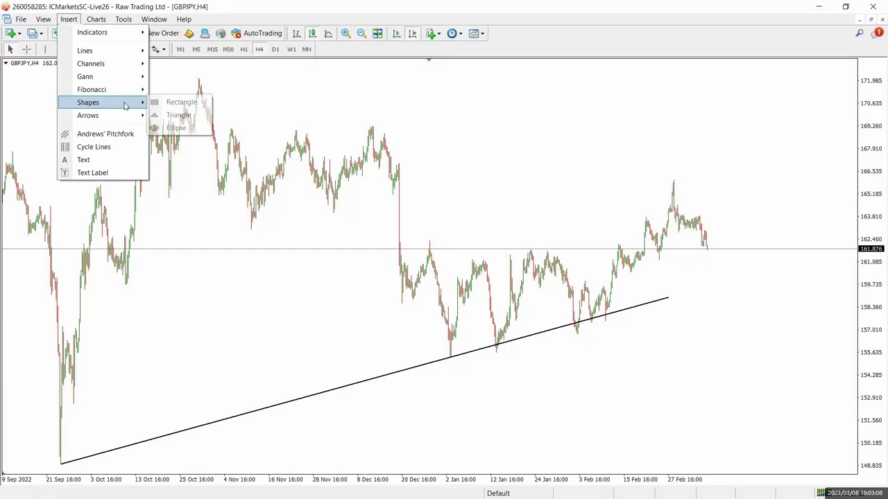
pyautogui.moveTo(115, 102)
pyautogui.click(173, 102)
pyautogui.moveTo(498, 322); pyautogui.dragTo(676, 336)
# Set the chart to H1 and draw a second rectangle zone at about 159.4 to 159.9, from 24 January to 13 February
pyautogui.click(346, 34)
pyautogui.click(346, 33)
pyautogui.scroll(-3, 342, 58)
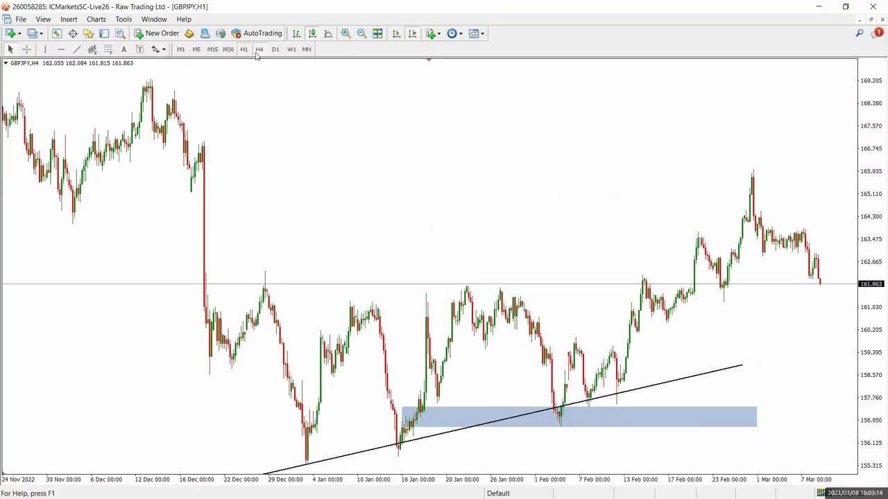
pyautogui.click(246, 51)
pyautogui.click(361, 34)
pyautogui.scroll(-10, 383, 180)
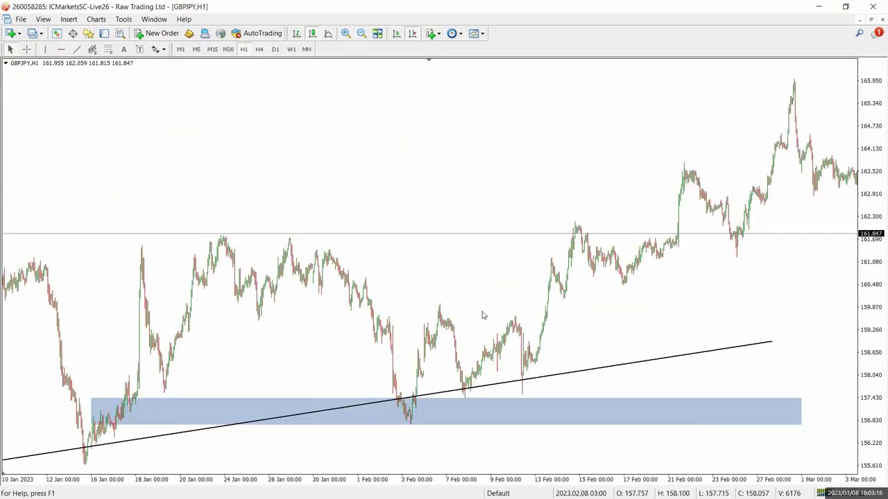
pyautogui.scroll(2, 447, 285)
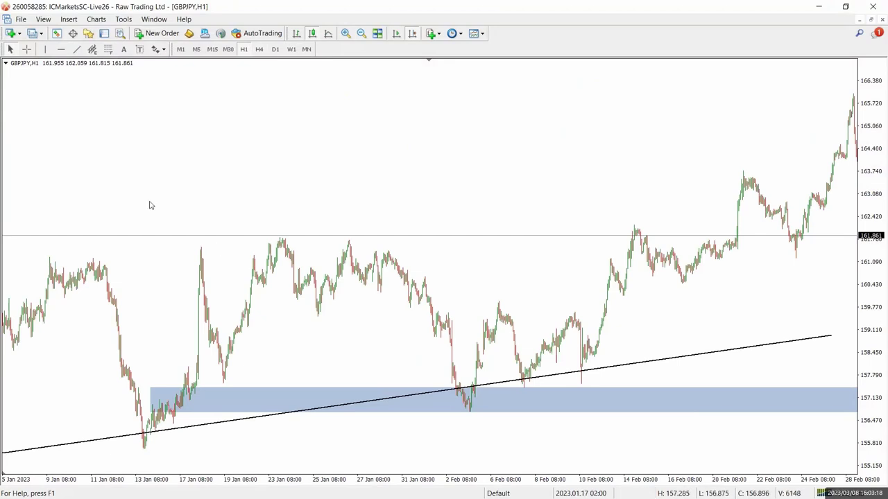
pyautogui.click(69, 19)
pyautogui.moveTo(145, 102)
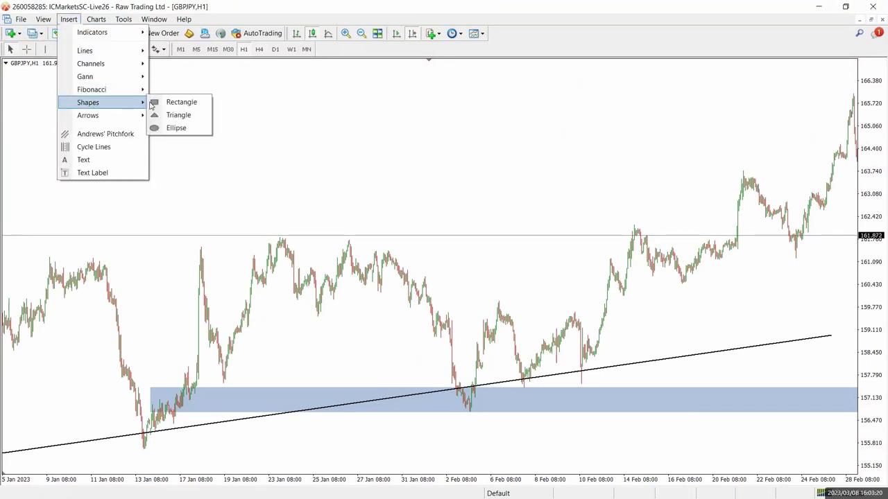
pyautogui.click(179, 102)
pyautogui.moveTo(296, 312)
pyautogui.mouseDown()
pyautogui.moveTo(548, 325)
pyautogui.moveTo(611, 322)
pyautogui.moveTo(612, 306)
pyautogui.mouseUp()
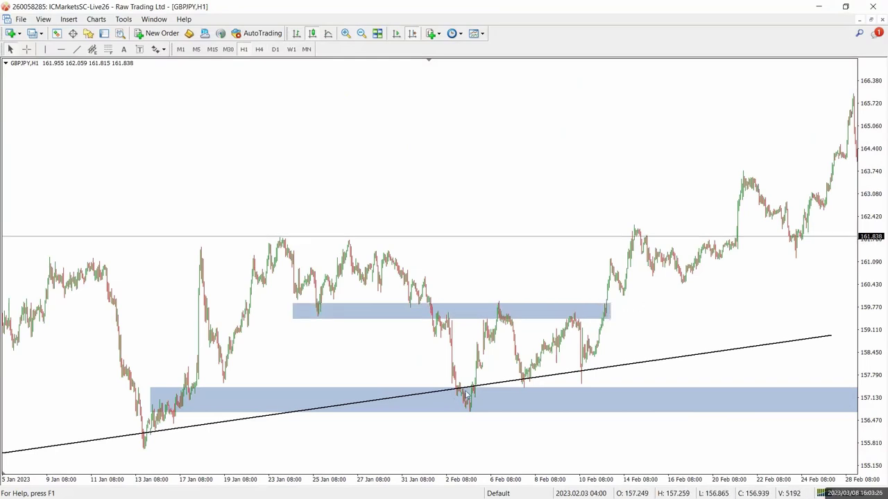
# Circle the 3 February candles at the trendline in red, draw a short line below them at about 157.1, and clear the marks
pyautogui.scroll(-3, 458, 371)
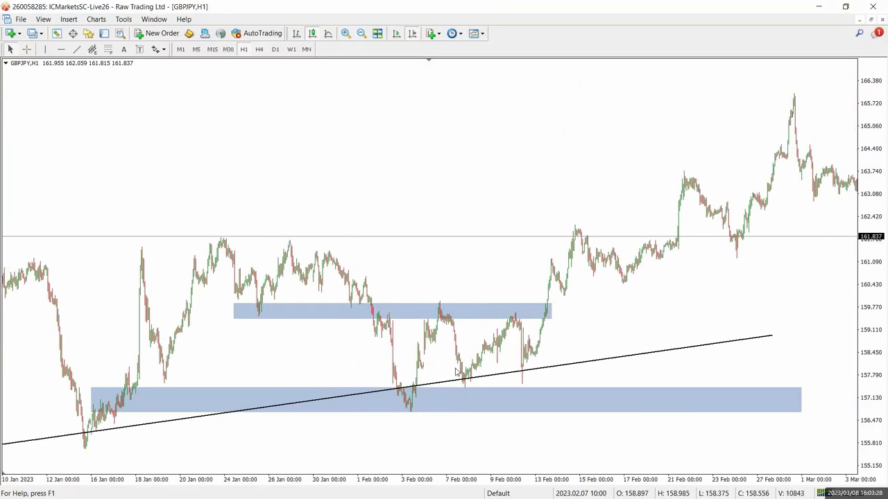
pyautogui.click(345, 33)
pyautogui.scroll(-5, 359, 245)
pyautogui.moveTo(880, 306); pyautogui.dragTo(879, 200)
pyautogui.scroll(5, 650, 358)
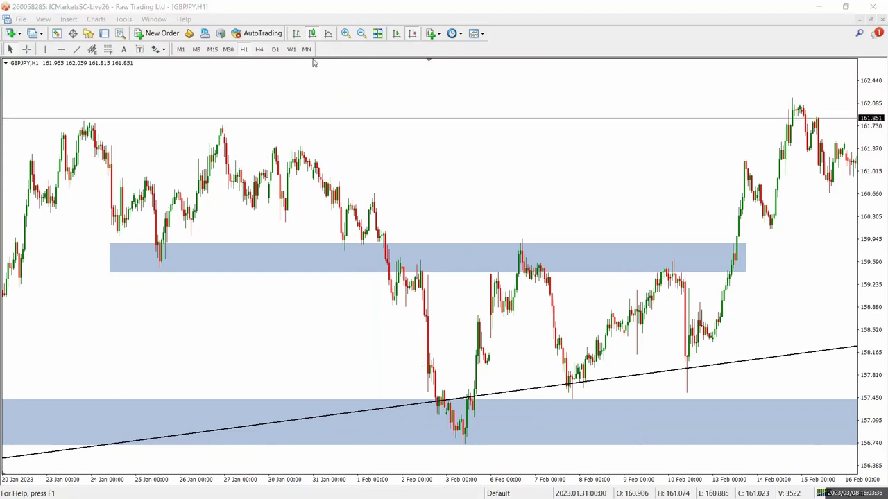
pyautogui.moveTo(483, 403)
pyautogui.mouseDown()
pyautogui.moveTo(465, 394)
pyautogui.moveTo(424, 419)
pyautogui.moveTo(482, 400)
pyautogui.mouseUp()
pyautogui.click(484, 89)
pyautogui.moveTo(442, 418); pyautogui.dragTo(493, 418)
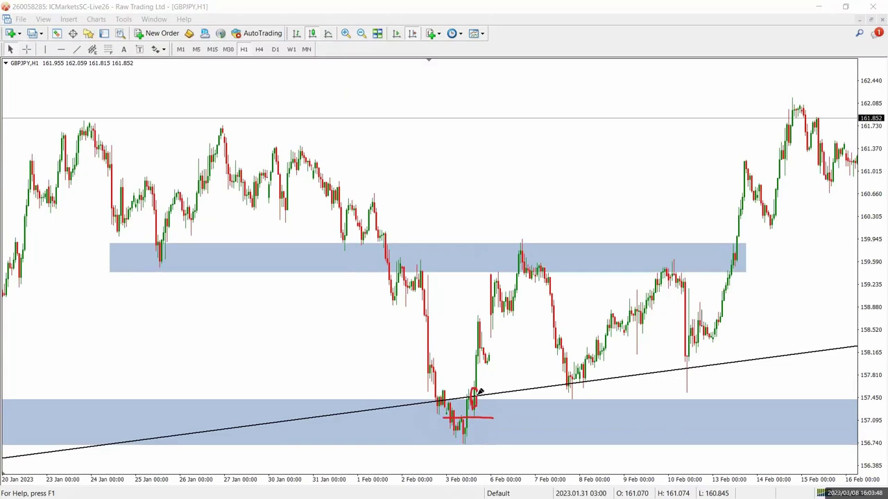
pyautogui.click(481, 91)
pyautogui.click(481, 90)
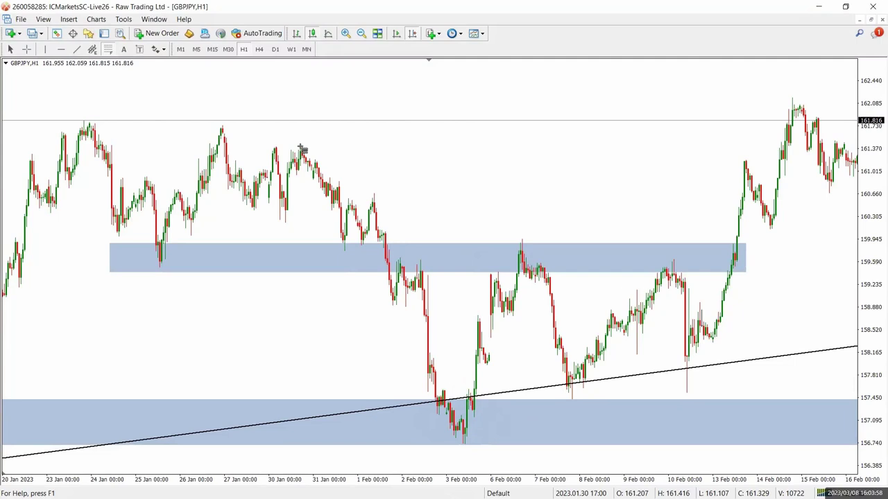
# Draw a Fibonacci retracement from the 30 January high down to the 3 February low
pyautogui.moveTo(301, 147); pyautogui.dragTo(463, 442)
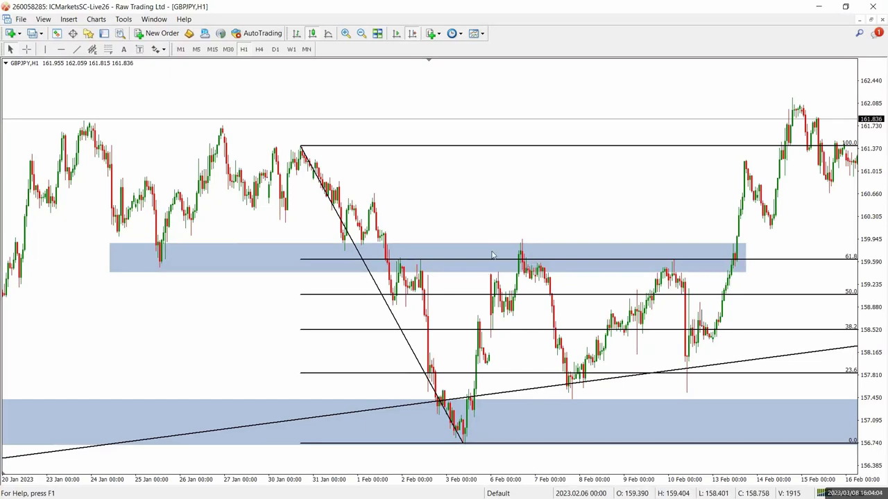
# Circle the 6 February reaction at the 61.8 level in red, draw an arrow falling past the 0.0 level, and clear both
pyautogui.moveTo(527, 248); pyautogui.dragTo(533, 243)
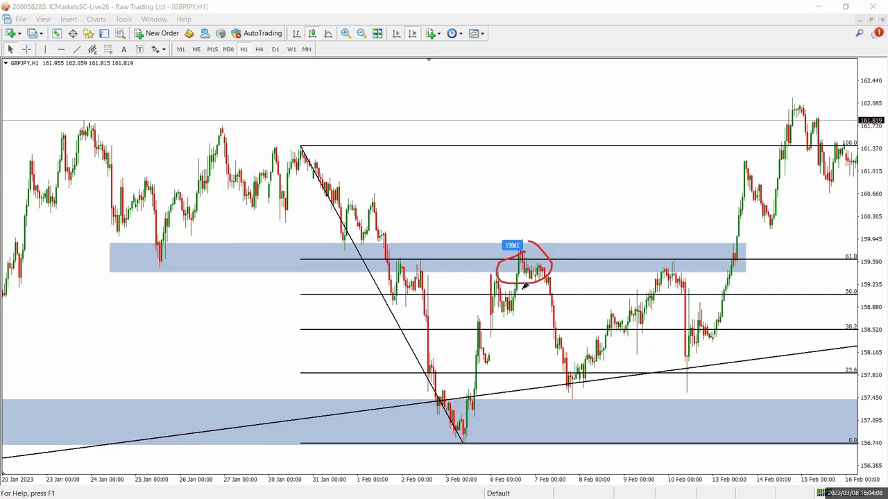
pyautogui.moveTo(537, 267)
pyautogui.mouseDown()
pyautogui.moveTo(599, 471)
pyautogui.moveTo(660, 434)
pyautogui.mouseUp()
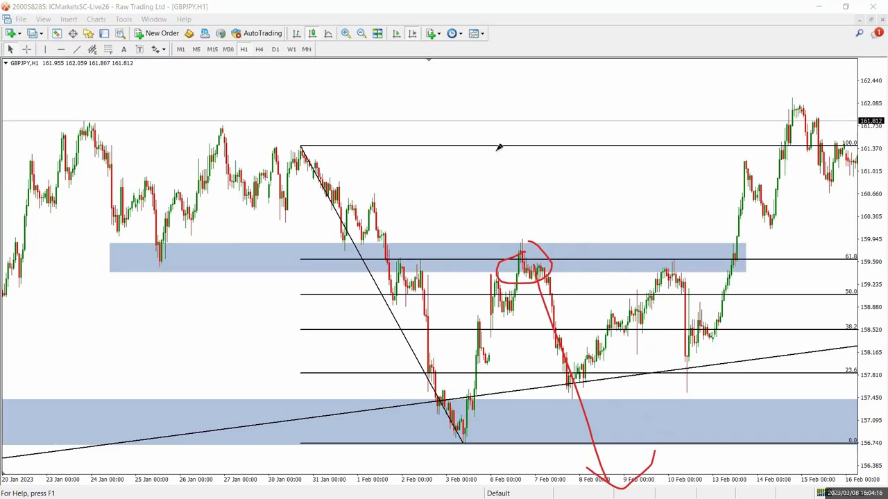
pyautogui.click(486, 97)
pyautogui.click(487, 97)
pyautogui.click(487, 97)
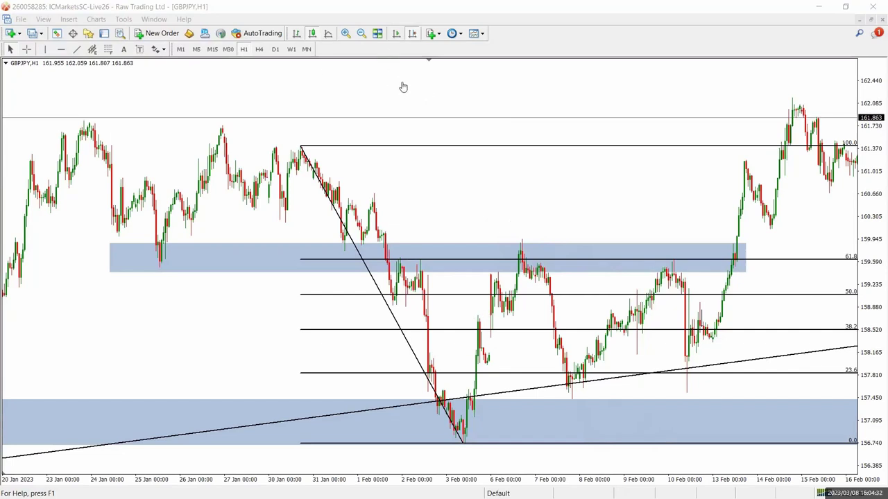
# Draw a red arrow from the 3 February low to the 61.8 level, circle the 6 February high and 25 January low, and clear the marks
pyautogui.moveTo(472, 441); pyautogui.dragTo(514, 278)
pyautogui.press('BackSpace')
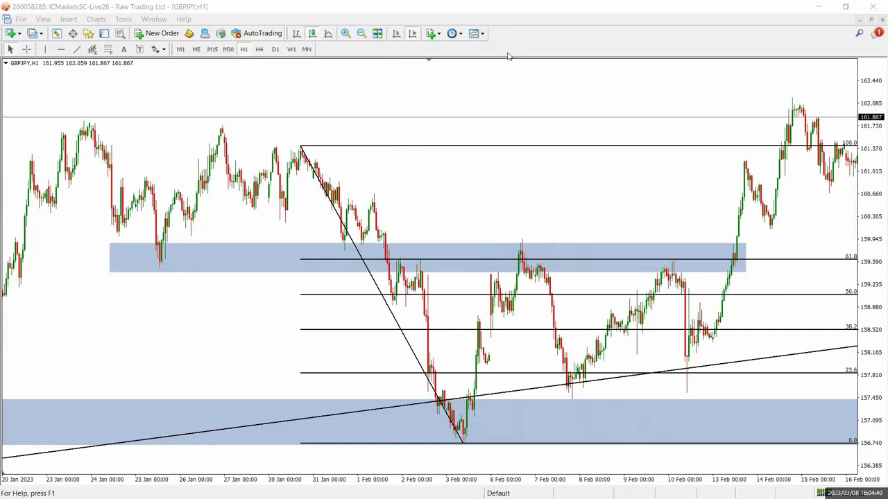
pyautogui.moveTo(468, 438)
pyautogui.mouseDown()
pyautogui.moveTo(509, 317)
pyautogui.moveTo(515, 258)
pyautogui.mouseUp()
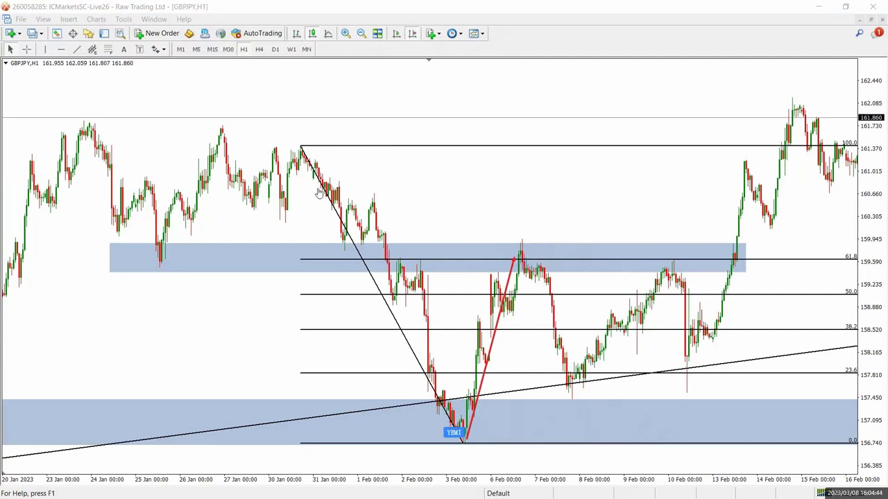
pyautogui.moveTo(531, 243)
pyautogui.mouseDown()
pyautogui.moveTo(525, 238)
pyautogui.moveTo(504, 272)
pyautogui.moveTo(535, 247)
pyautogui.moveTo(528, 243)
pyautogui.mouseUp()
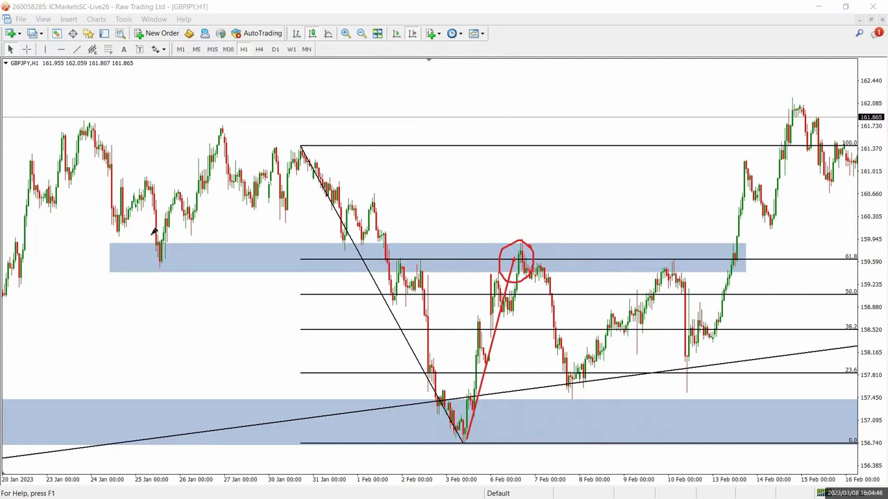
pyautogui.moveTo(153, 238)
pyautogui.mouseDown()
pyautogui.moveTo(176, 254)
pyautogui.moveTo(171, 238)
pyautogui.mouseUp()
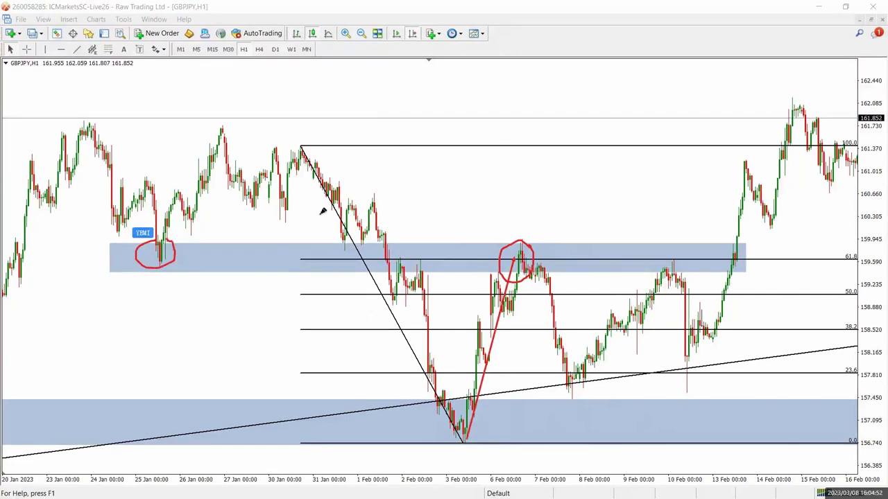
pyautogui.press('Escape')
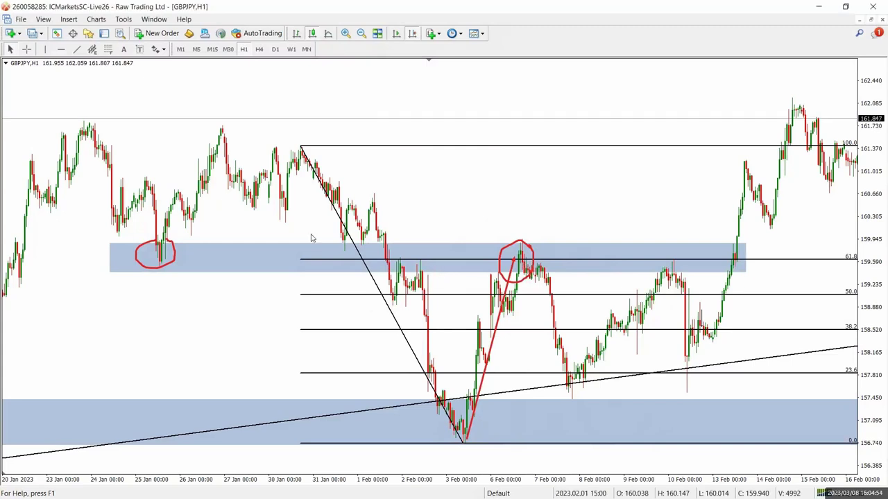
pyautogui.hotkey('ctrl', 'z')
pyautogui.hotkey('ctrl', 'z')
pyautogui.hotkey('ctrl', 'z')
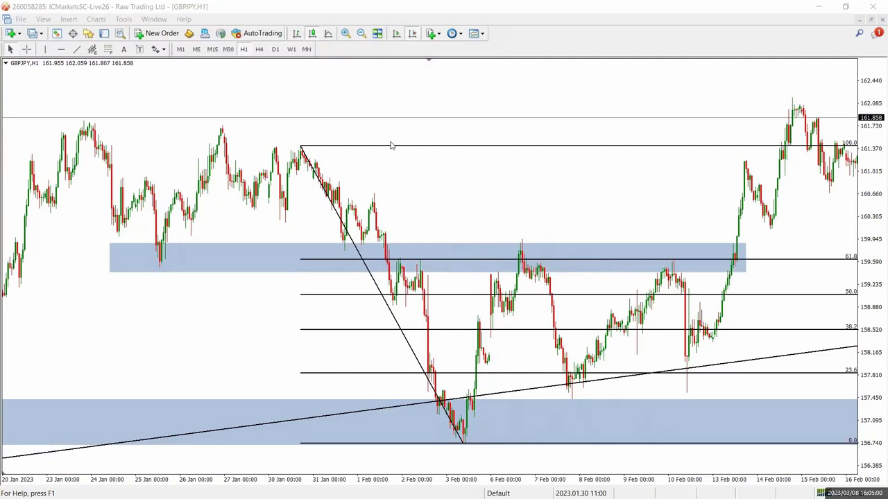
# Draw a black arrow rising from the 3 February low past the upper zone and a horizontal arrow at about 159.3
pyautogui.moveTo(469, 447)
pyautogui.mouseDown()
pyautogui.moveTo(564, 232)
pyautogui.moveTo(548, 225)
pyautogui.mouseUp()
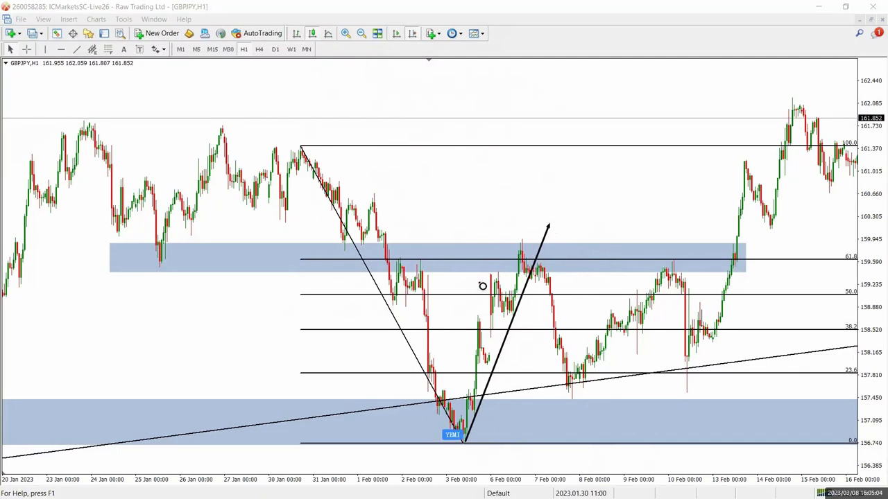
pyautogui.moveTo(489, 276); pyautogui.dragTo(598, 277)
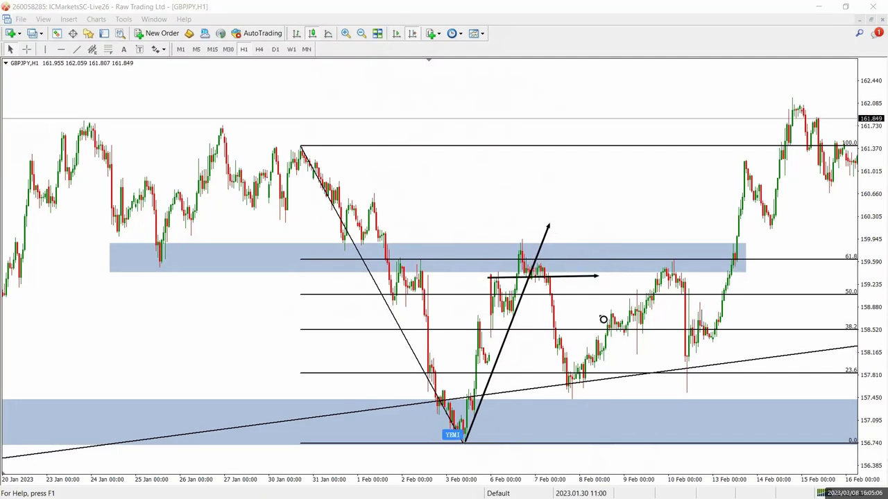
pyautogui.press('Escape')
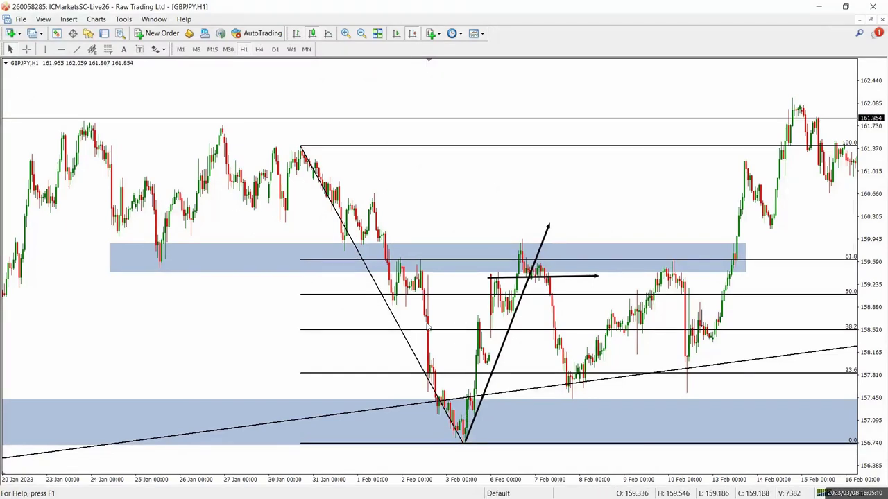
# Circle the 6 February high at the 61.8 level in red, and clear all annotation marks
pyautogui.hotkey('ctrl', '2')
pyautogui.moveTo(533, 247)
pyautogui.mouseDown()
pyautogui.moveTo(525, 237)
pyautogui.moveTo(510, 258)
pyautogui.moveTo(527, 250)
pyautogui.mouseUp()
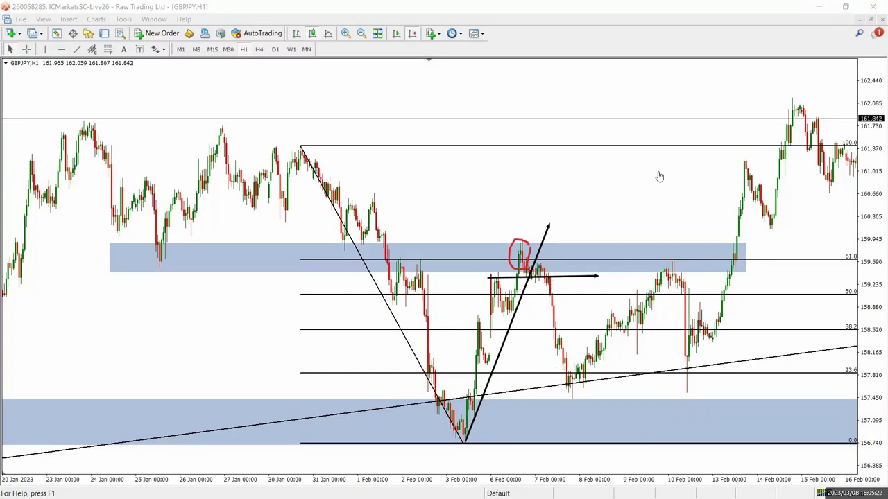
pyautogui.rightClick(493, 79)
pyautogui.click(395, 4)
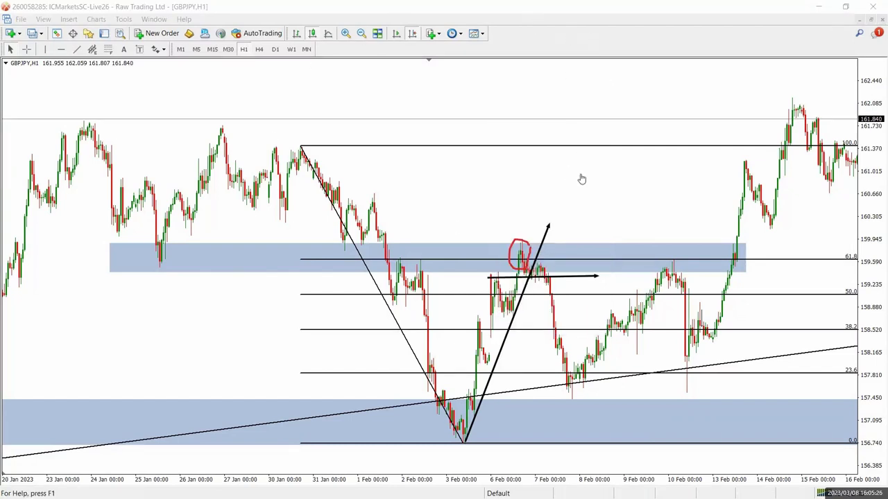
pyautogui.press('Escape')
pyautogui.press('Escape')
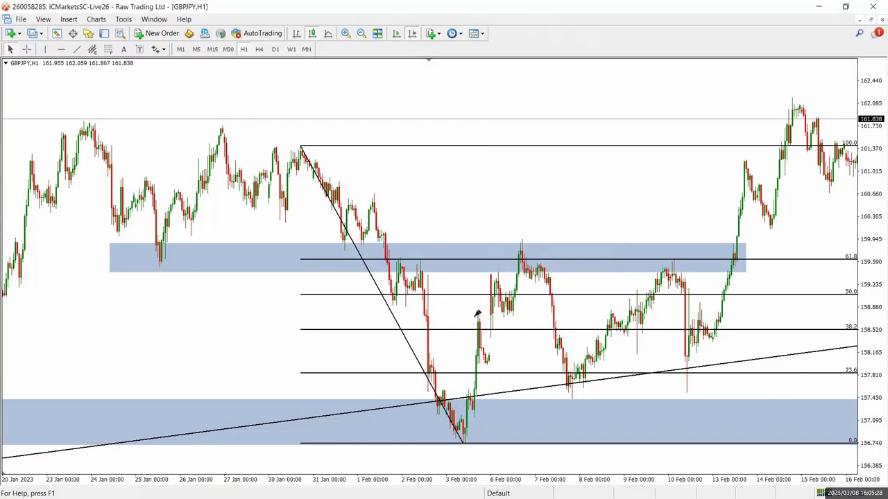
# Replace the Fibonacci retracement with one drawn from the 3 February low up to the 6 February high
pyautogui.doubleClick(371, 276)
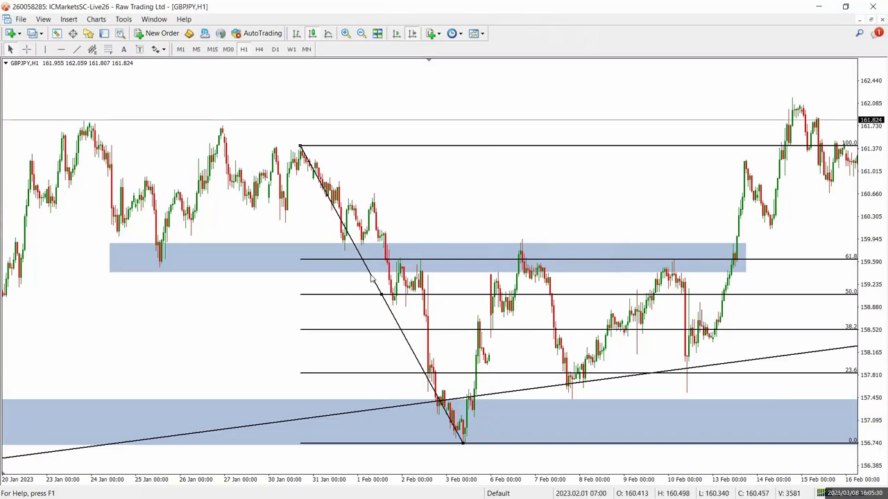
pyautogui.rightClick(372, 279)
pyautogui.click(399, 314)
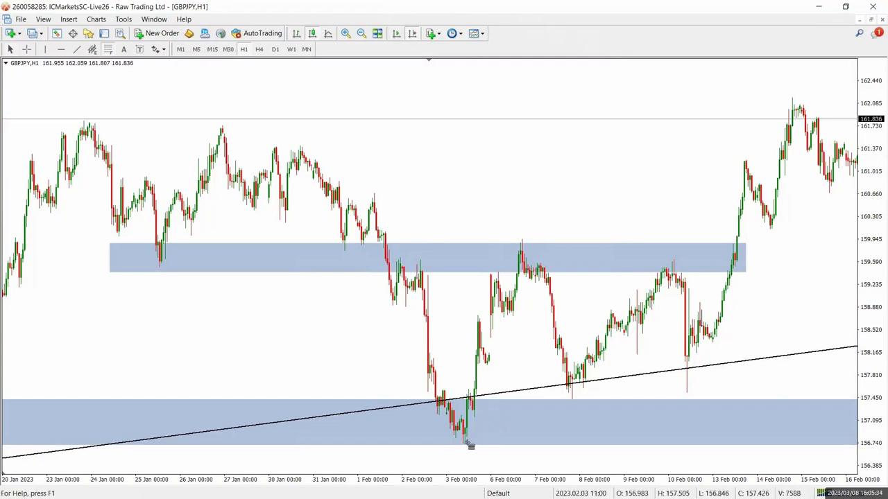
pyautogui.moveTo(466, 444); pyautogui.dragTo(522, 239)
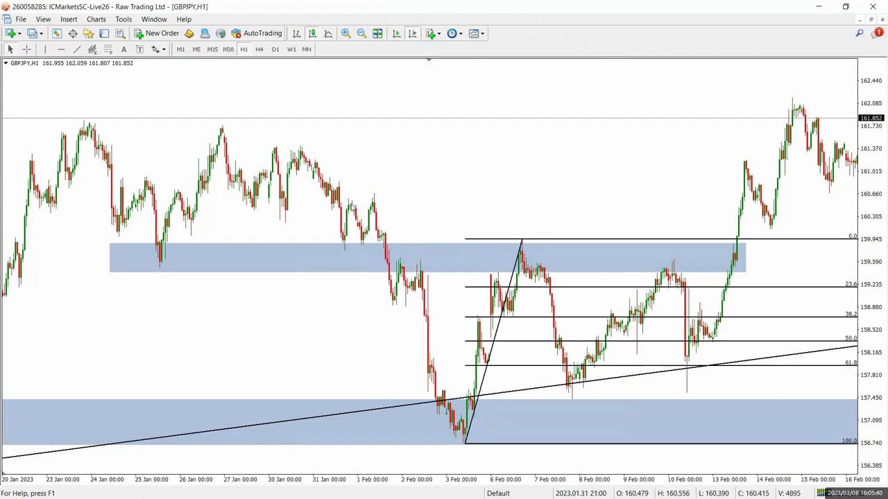
# Draw one black arrow along the 61.8 level and another near the rising trendline just below it
pyautogui.hotkey('ctrl', 'shift', '3')
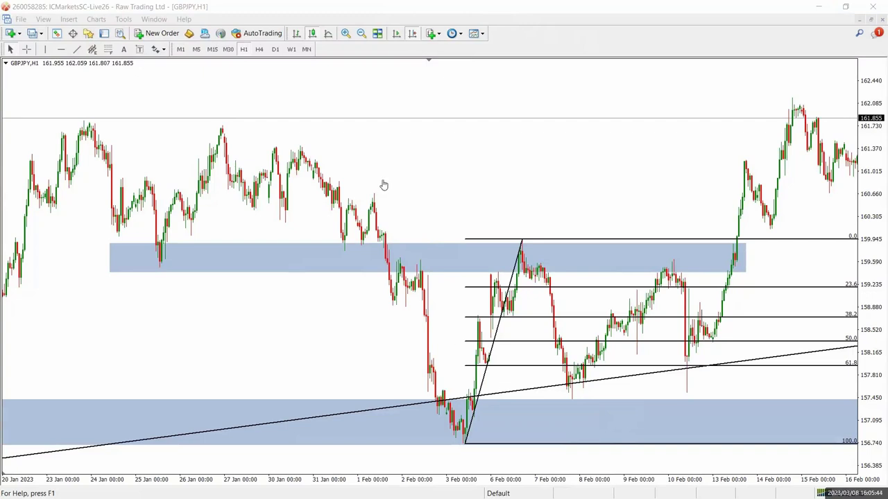
pyautogui.moveTo(470, 368); pyautogui.dragTo(654, 368)
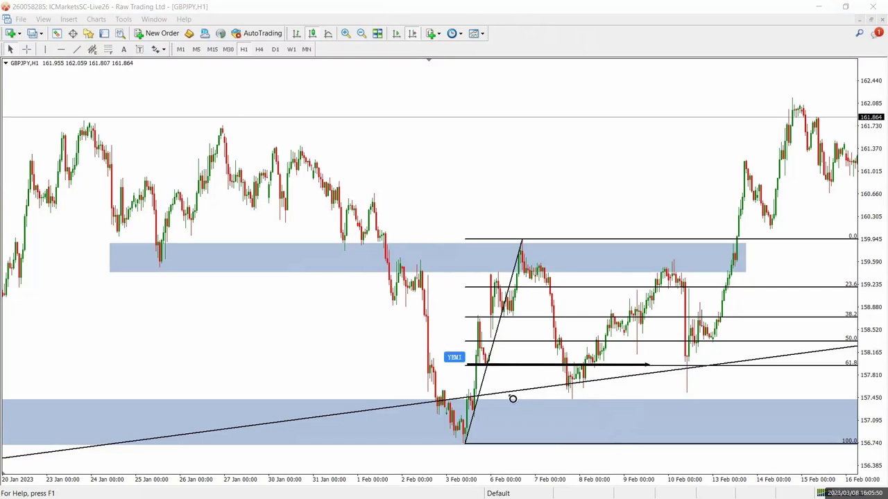
pyautogui.moveTo(464, 396); pyautogui.dragTo(639, 385)
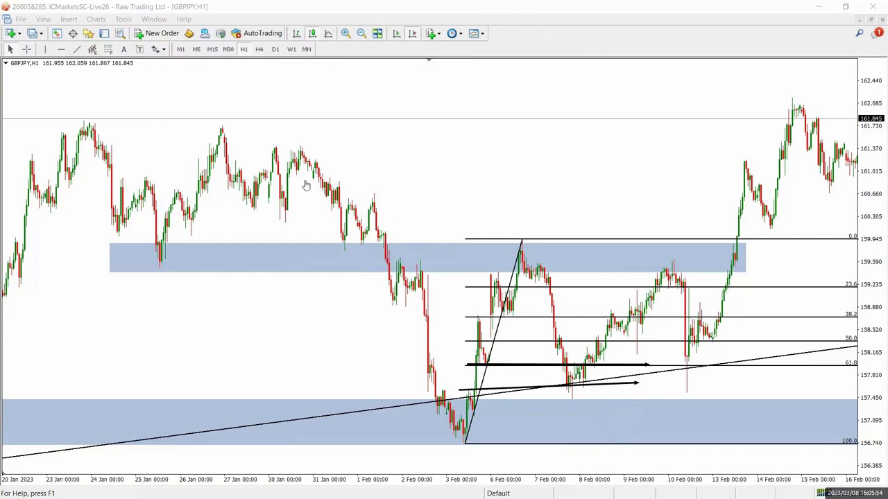
# Circle the 7 February candles at the 61.8 level in red, draw an arrow rising from there, and clear the marks
pyautogui.moveTo(558, 357); pyautogui.dragTo(572, 359)
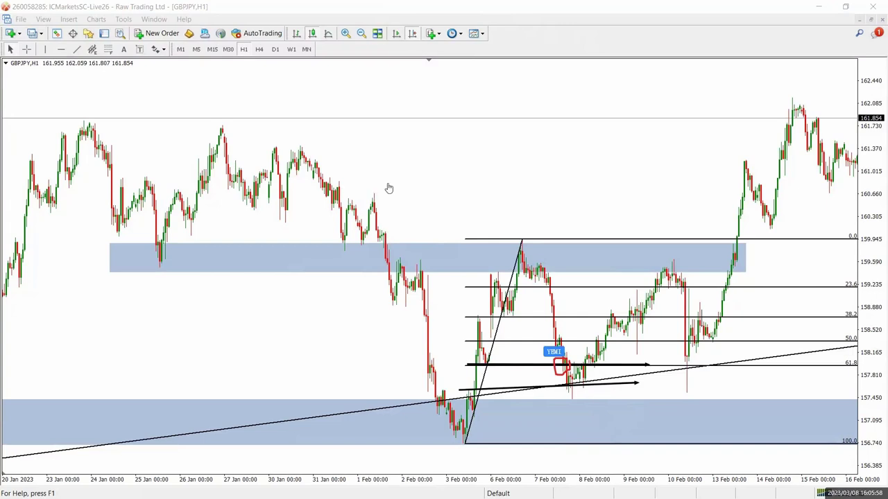
pyautogui.moveTo(575, 359); pyautogui.dragTo(632, 119)
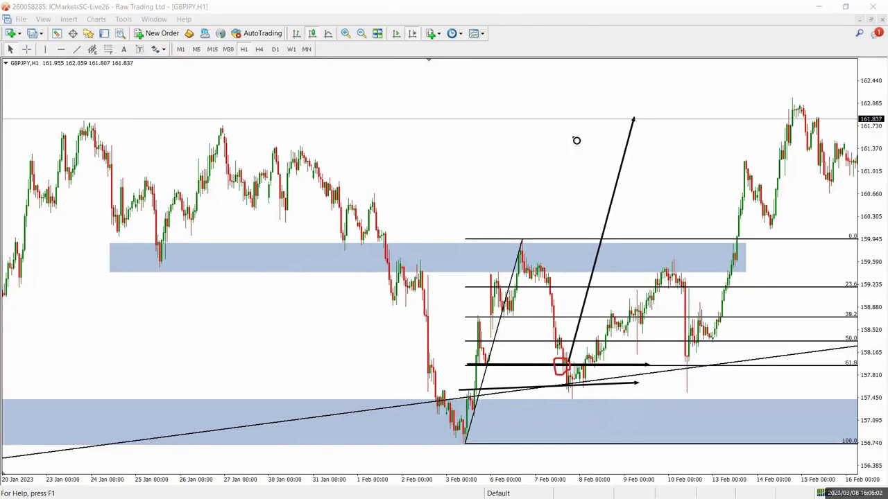
pyautogui.hotkey('ctrl', 'z')
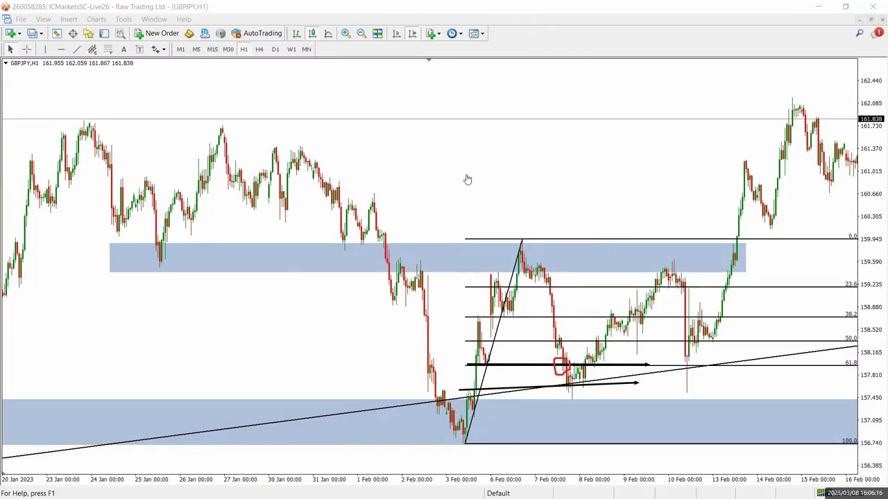
pyautogui.click(545, 210)
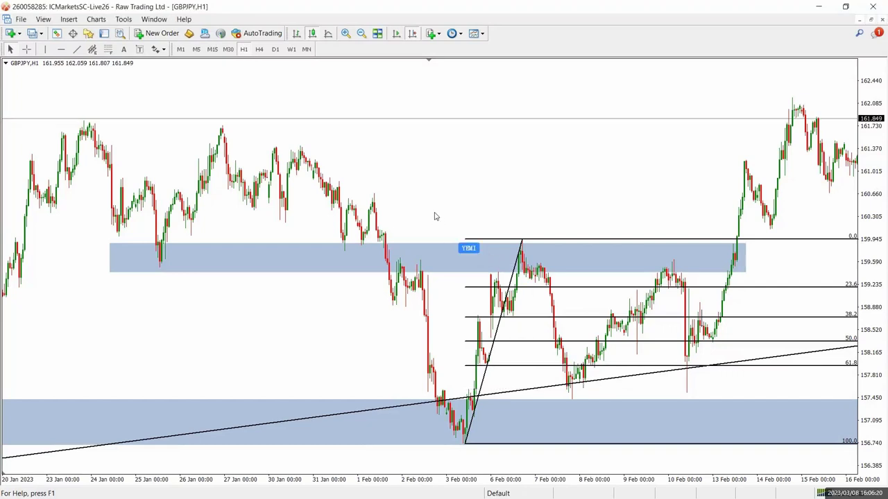
# Delete the Fibonacci retracement, the trendline and both rectangle zones from the GBPJPY chart
pyautogui.press('BackSpace')
pyautogui.press('BackSpace')
pyautogui.press('BackSpace')
pyautogui.press('BackSpace')
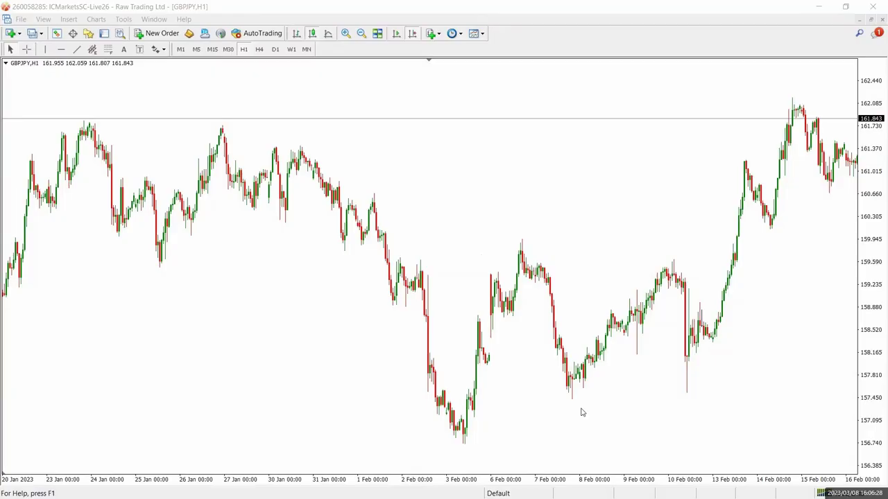
# On the Fibonacci outline slide, tick OBTAIN TAKE PROFIT and circle AS AN EXTENSION TOOL and FOR MEASURING PROFIT TARGETS
pyautogui.hotkey('alt', 'Tab')
pyautogui.moveTo(335, 255); pyautogui.dragTo(343, 237)
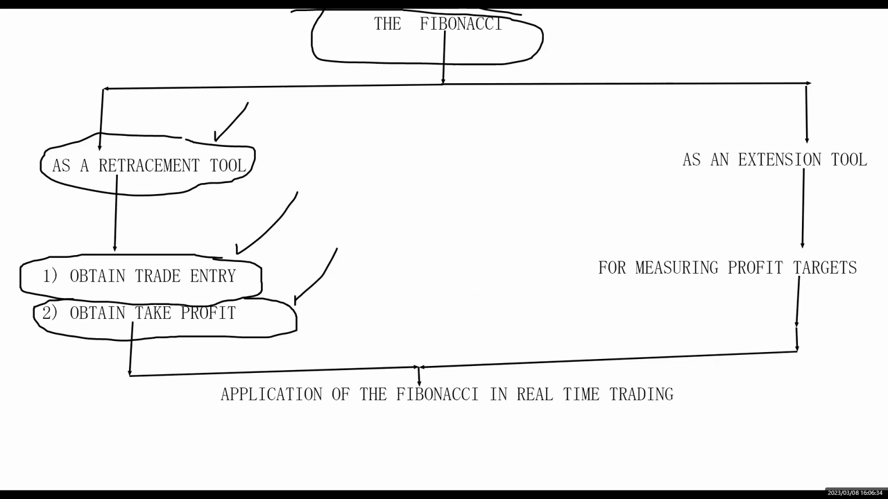
pyautogui.moveTo(866, 140)
pyautogui.mouseDown()
pyautogui.moveTo(745, 136)
pyautogui.moveTo(886, 163)
pyautogui.moveTo(866, 139)
pyautogui.mouseUp()
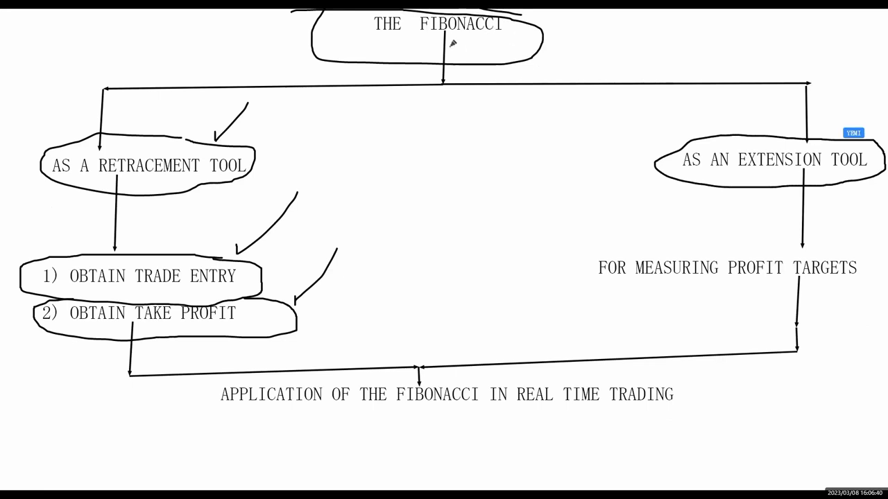
pyautogui.moveTo(867, 247)
pyautogui.mouseDown()
pyautogui.moveTo(692, 244)
pyautogui.moveTo(577, 261)
pyautogui.moveTo(743, 291)
pyautogui.mouseUp()
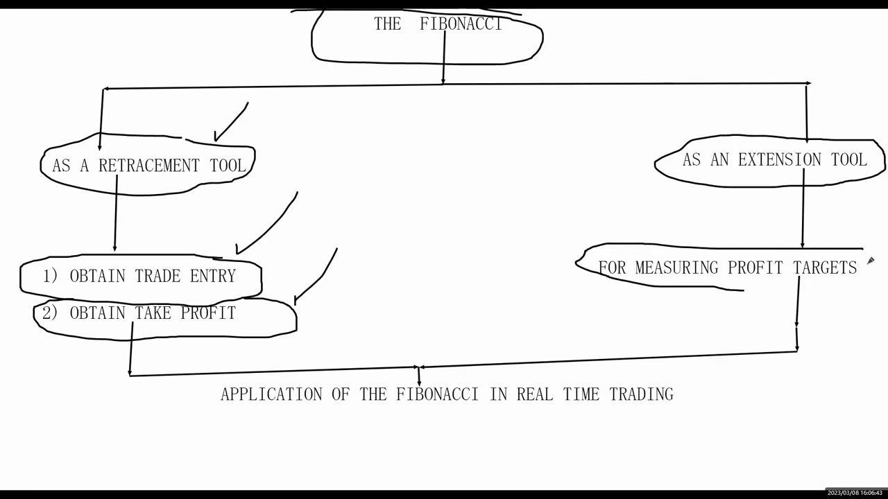
pyautogui.moveTo(870, 261); pyautogui.dragTo(743, 291)
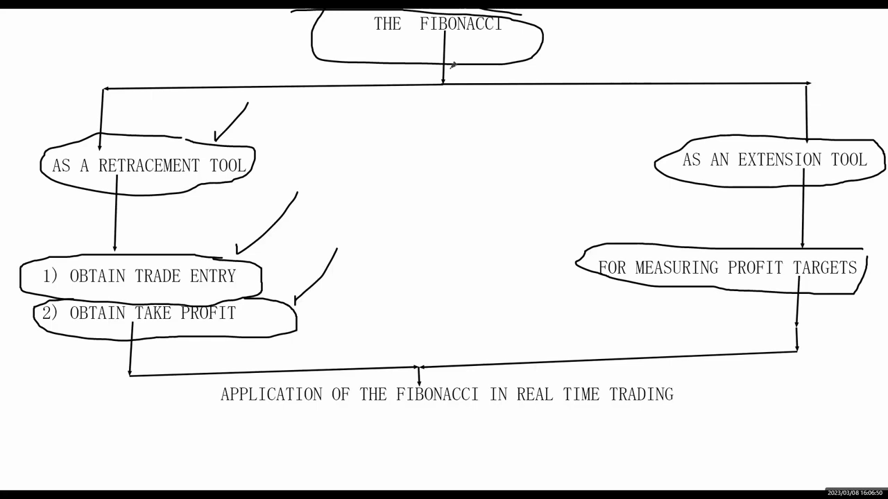
# Return to the GBPJPY H1 chart and examine the price swings from mid-January to 8 March in a wider view
pyautogui.press('Escape')
pyautogui.scroll(-5, 500, 309)
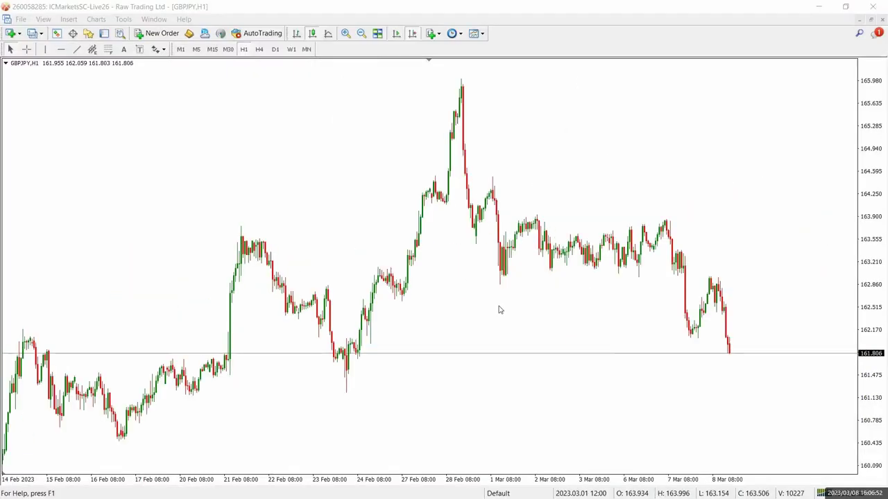
pyautogui.scroll(3, 500, 309)
pyautogui.scroll(2, 500, 308)
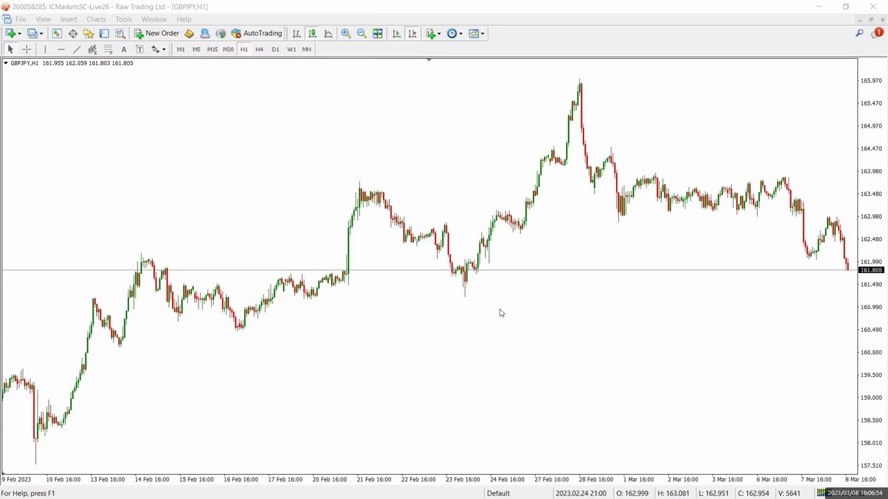
pyautogui.scroll(-2, 496, 318)
pyautogui.scroll(-2, 490, 317)
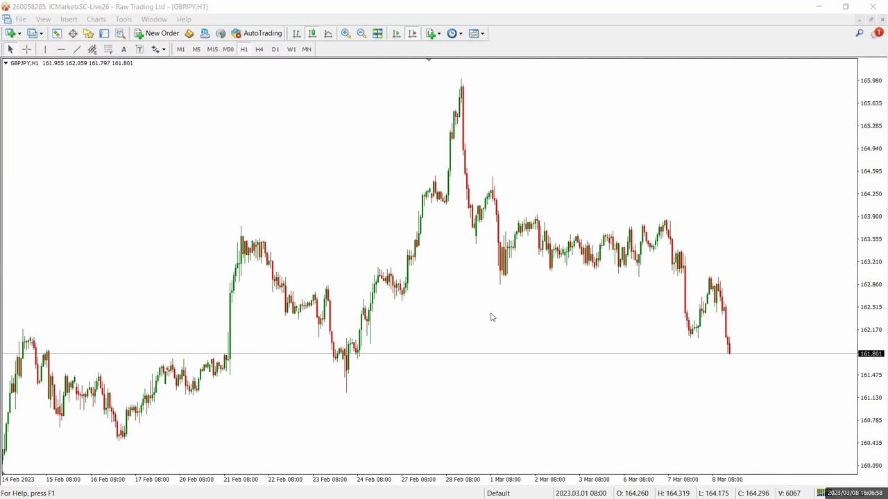
pyautogui.scroll(4, 490, 317)
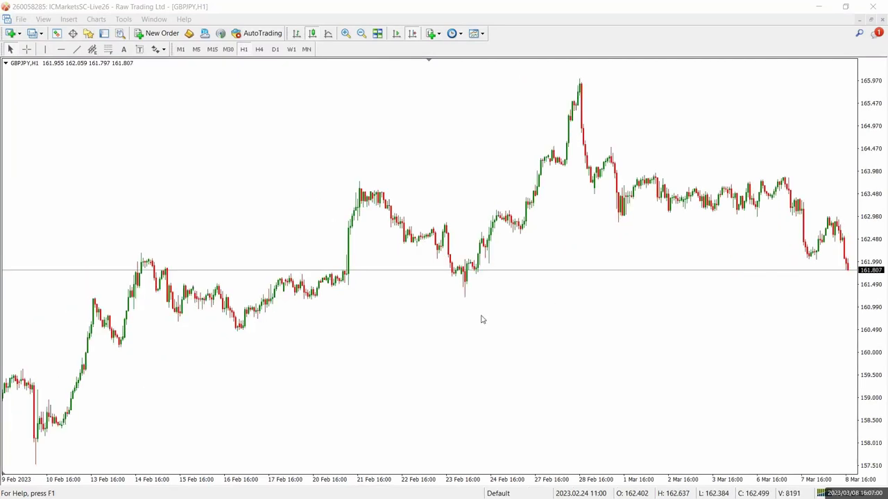
pyautogui.scroll(6, 483, 319)
pyautogui.click(361, 34)
pyautogui.scroll(6, 362, 122)
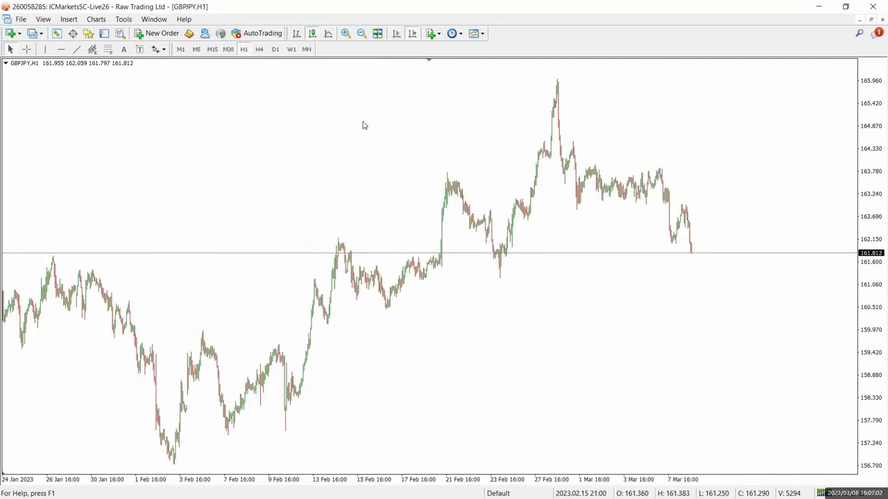
pyautogui.scroll(2, 368, 139)
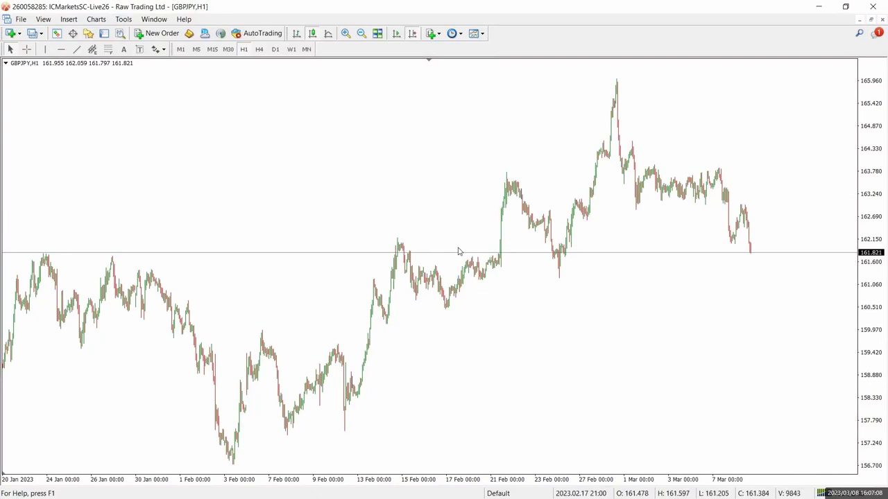
pyautogui.scroll(4, 465, 250)
pyautogui.scroll(-6, 416, 260)
pyautogui.scroll(4, 367, 256)
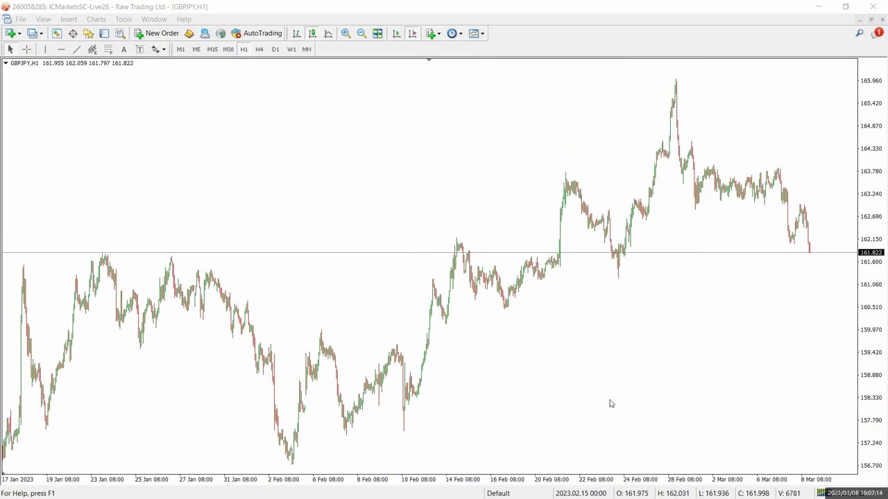
# View the BEFORE and AFTER trade comparison image, and return to the GBPJPY chart
pyautogui.hotkey('alt', 'Tab')
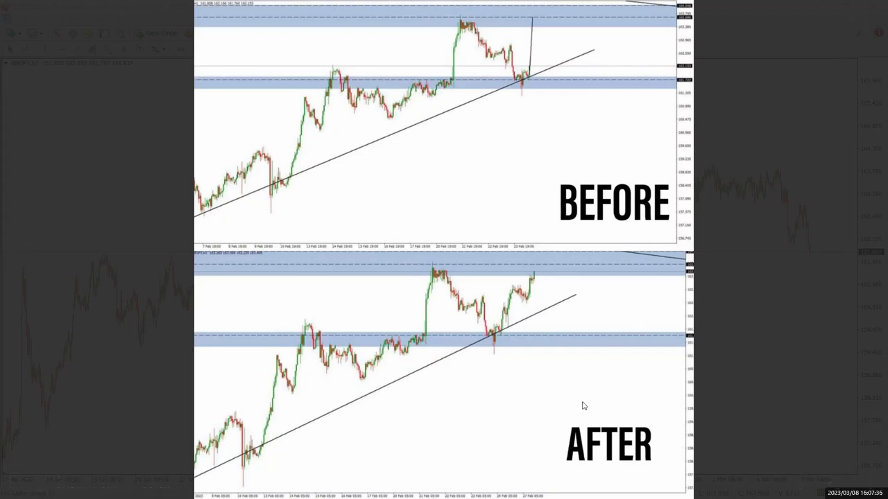
pyautogui.press('Escape')
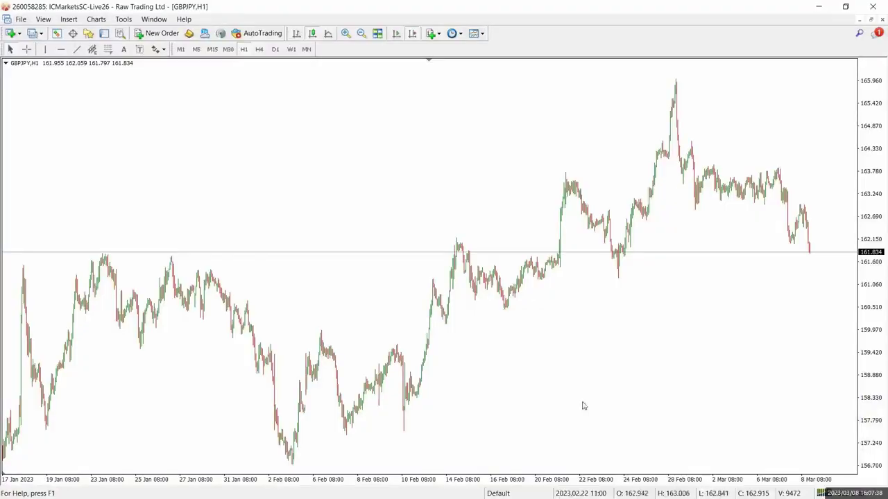
pyautogui.scroll(-1, 550, 348)
pyautogui.scroll(1, 541, 347)
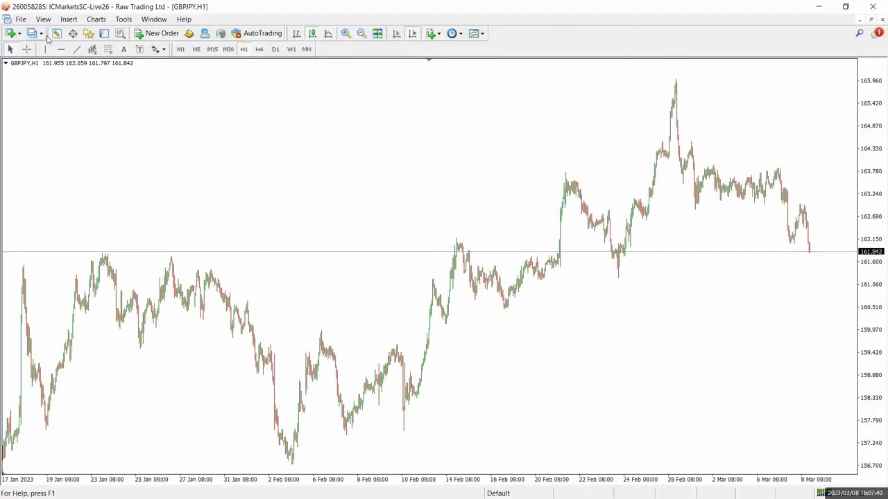
# Draw a rectangle zone between about 161.3 and 161.8 on the H4 timeframe, and switch the chart back to H1
pyautogui.click(69, 19)
pyautogui.moveTo(111, 103)
pyautogui.click(181, 104)
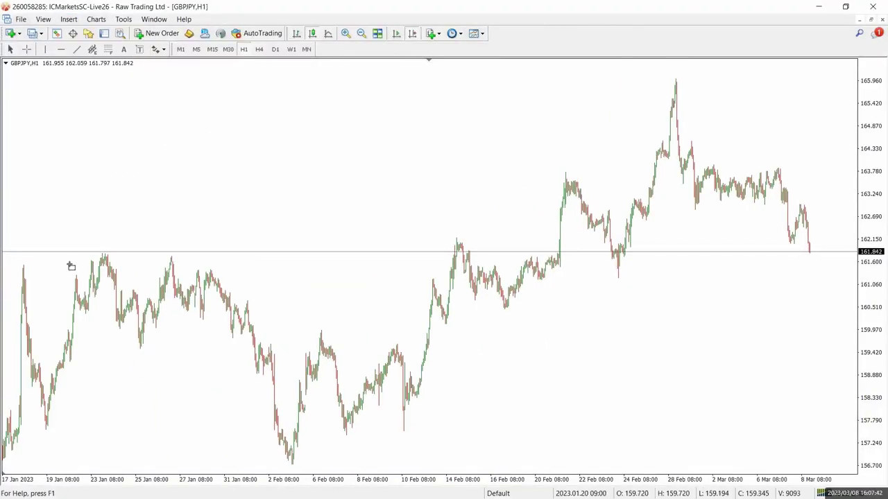
pyautogui.click(261, 51)
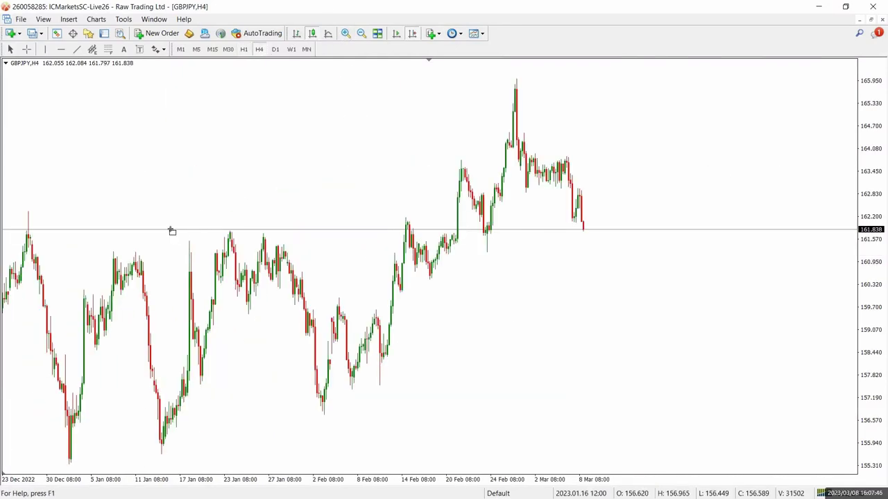
pyautogui.moveTo(153, 232); pyautogui.dragTo(718, 252)
pyautogui.scroll(-3, 259, 104)
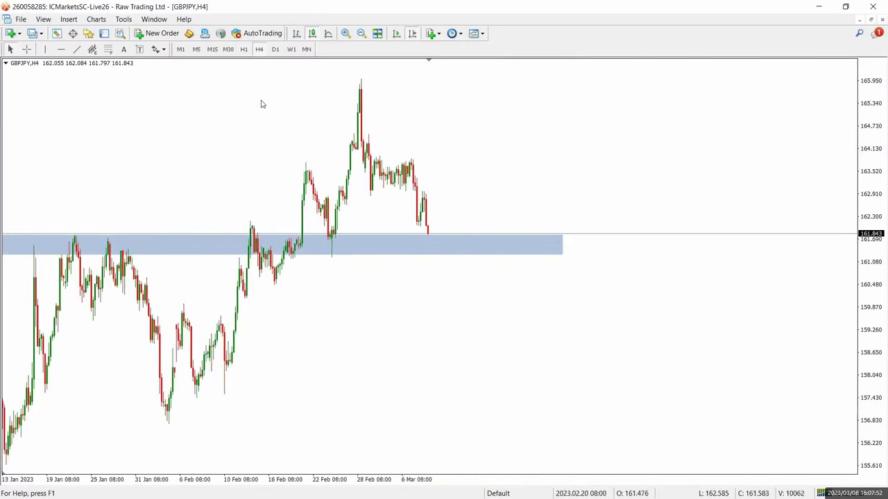
pyautogui.click(244, 49)
pyautogui.scroll(-8, 326, 204)
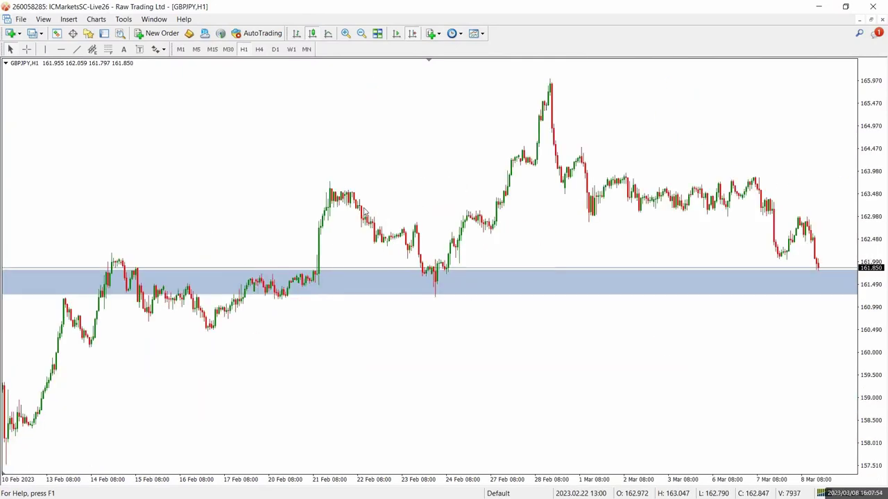
# Draw a rising trendline from the 3 February low at about 156.7 through the 24 February low, ending near 163.6 in early March
pyautogui.scroll(2, 388, 222)
pyautogui.scroll(3, 404, 243)
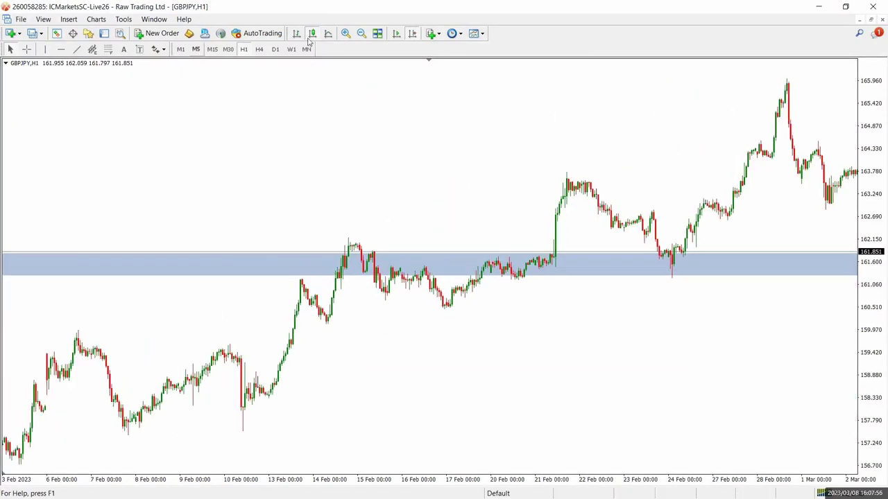
pyautogui.click(361, 33)
pyautogui.click(76, 49)
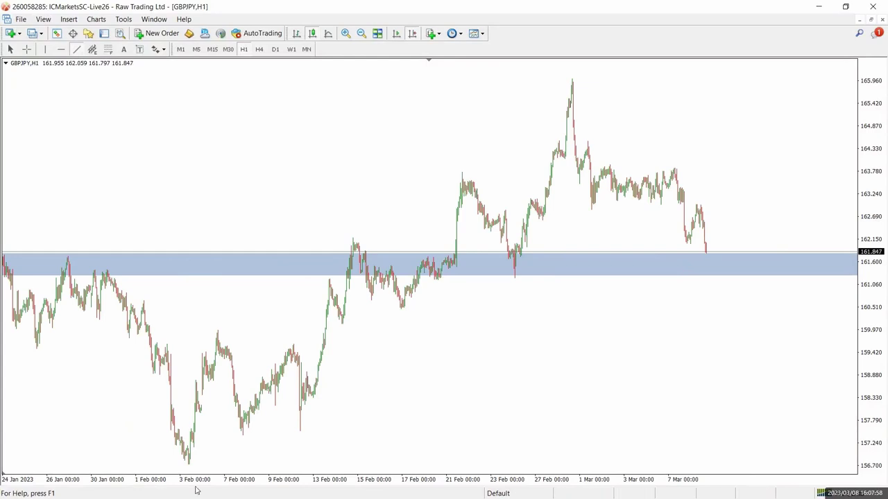
pyautogui.moveTo(190, 464); pyautogui.dragTo(610, 191)
pyautogui.doubleClick(189, 462)
pyautogui.moveTo(610, 191); pyautogui.dragTo(644, 183)
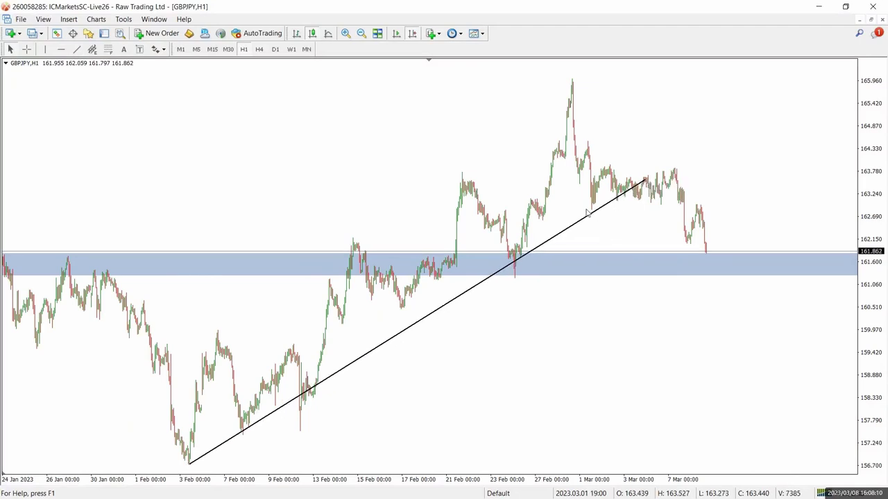
pyautogui.moveTo(598, 215); pyautogui.dragTo(363, 173)
# Circle in red the 23–24 February candles where the trendline meets the 161.3–161.8 zone
pyautogui.click(345, 33)
pyautogui.scroll(-2, 372, 199)
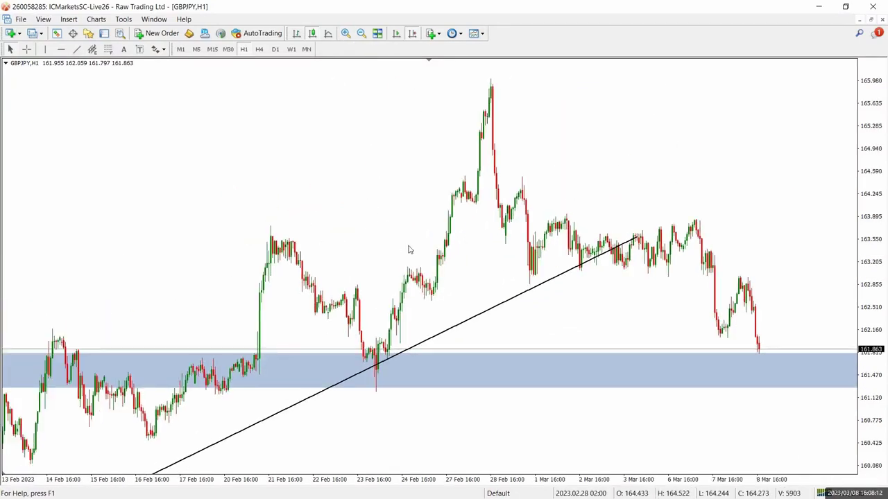
pyautogui.scroll(1, 408, 248)
pyautogui.click(418, 4)
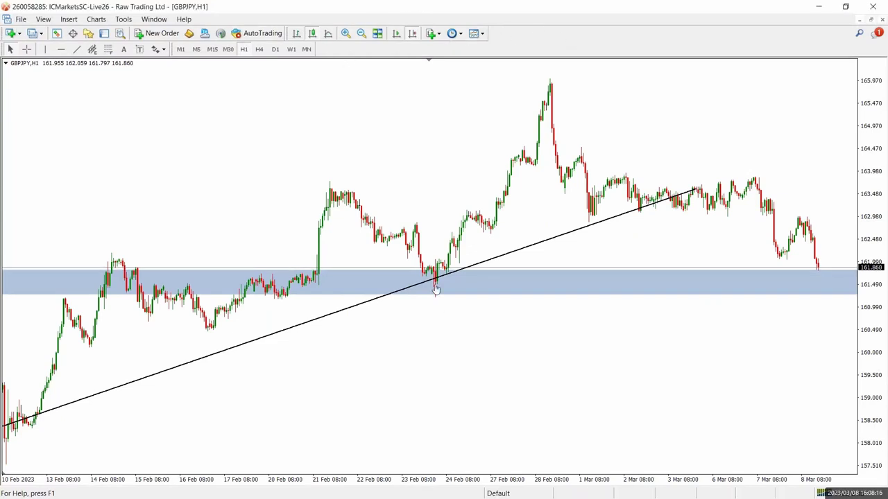
pyautogui.moveTo(441, 261)
pyautogui.mouseDown()
pyautogui.moveTo(423, 285)
pyautogui.moveTo(448, 267)
pyautogui.mouseUp()
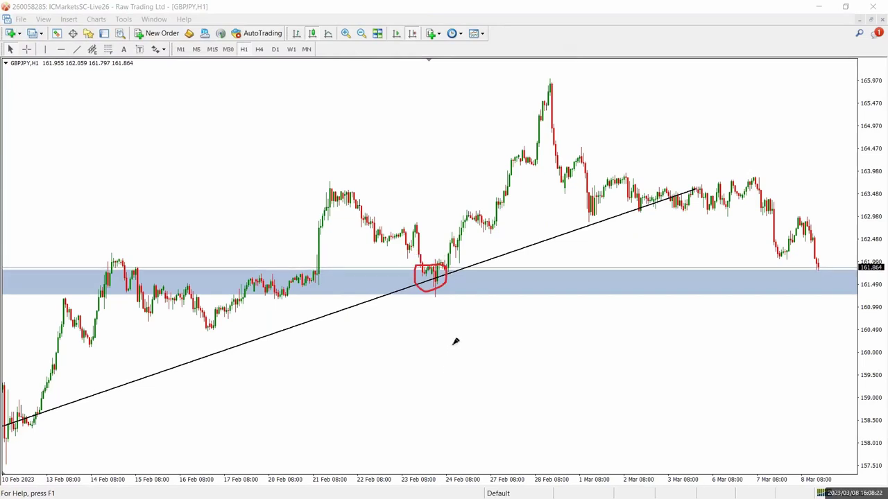
# Draw a rectangle zone between about 163.4 and 163.6 from the 21 February swing high to about 2 March
pyautogui.click(69, 18)
pyautogui.moveTo(122, 102)
pyautogui.click(177, 99)
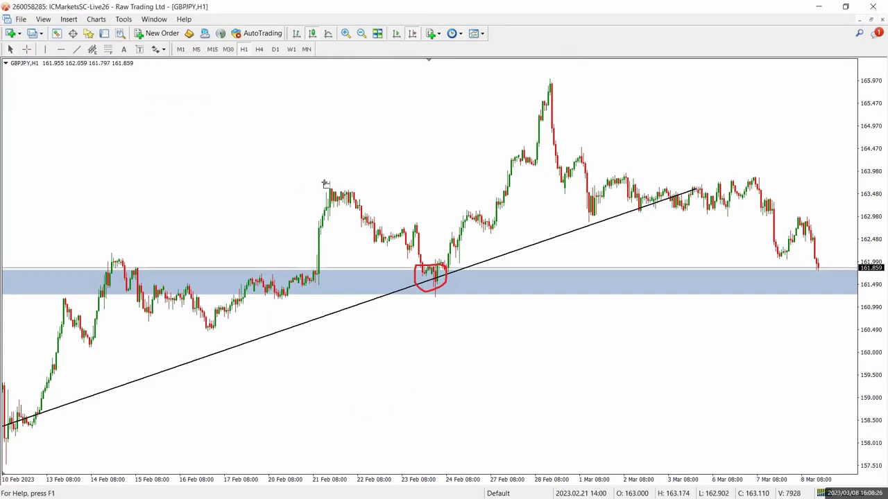
pyautogui.moveTo(310, 190); pyautogui.dragTo(629, 198)
# Measure the price distance from the circled entry area up to the rectangle zone at the 21 February high
pyautogui.click(26, 49)
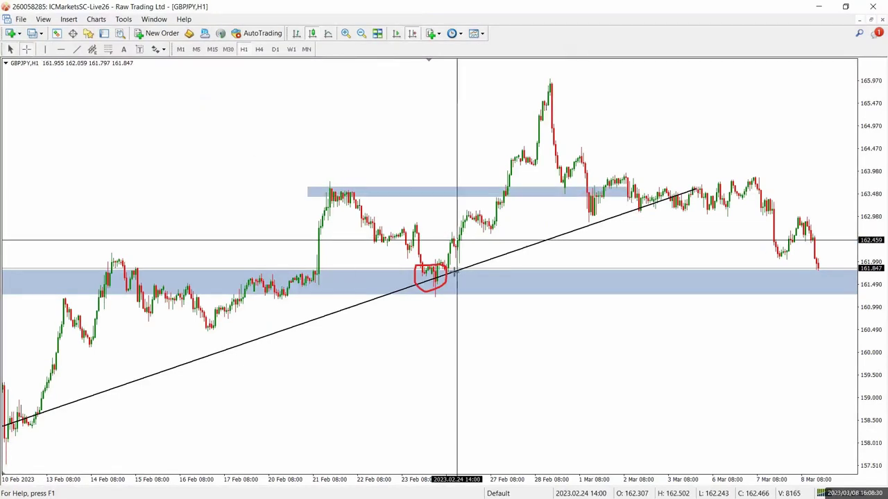
pyautogui.moveTo(438, 268); pyautogui.dragTo(554, 181)
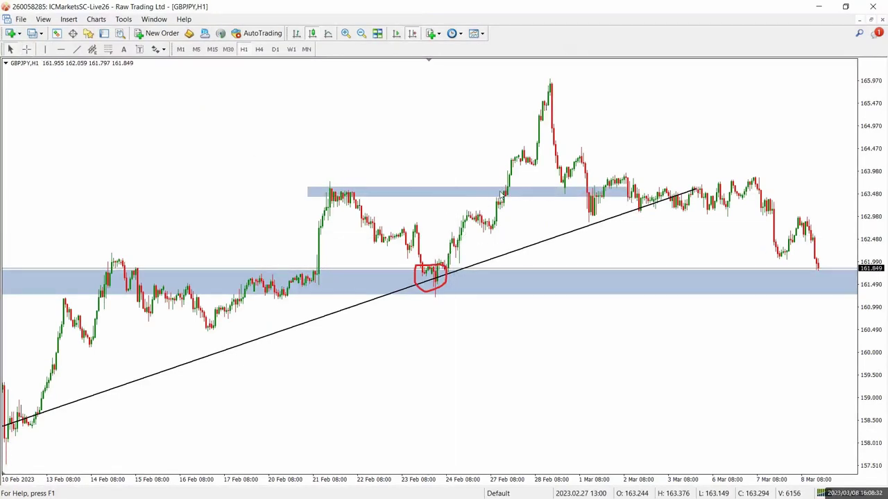
pyautogui.click(27, 49)
pyautogui.moveTo(457, 258); pyautogui.dragTo(493, 192)
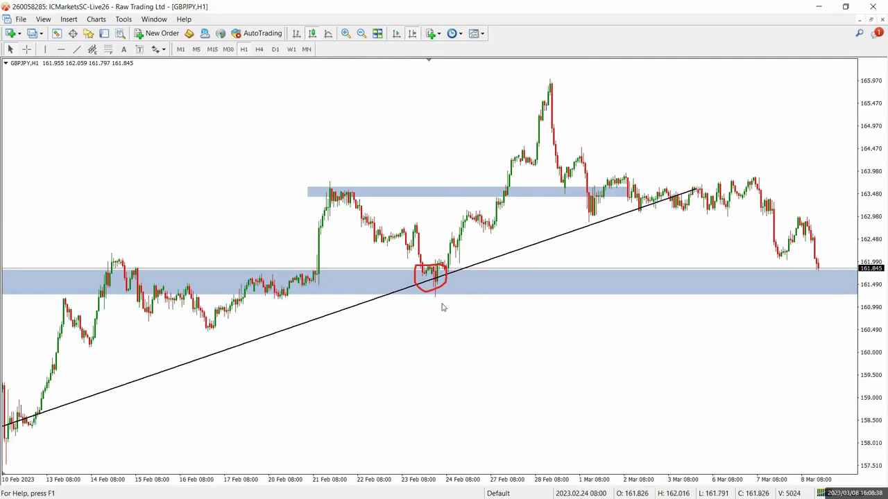
# Clear the red circle and draw a rectangle zone at about 164.4–165.0 on the H4 chart, from the early-December low to early March
pyautogui.press('Escape')
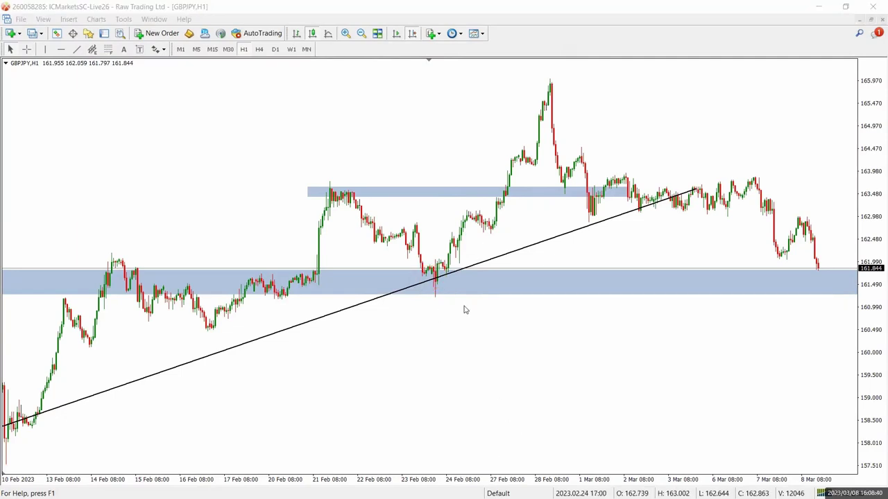
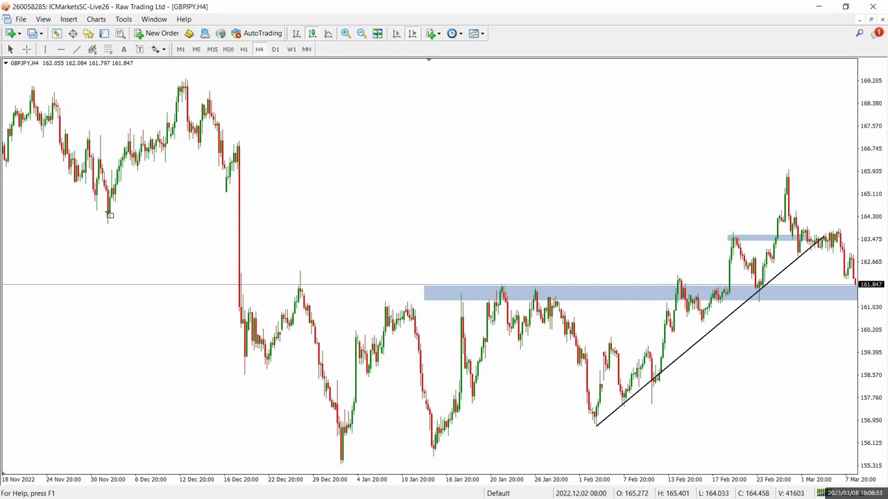
pyautogui.moveTo(107, 211)
pyautogui.mouseDown()
pyautogui.moveTo(735, 196)
pyautogui.moveTo(849, 197)
pyautogui.moveTo(850, 205)
pyautogui.moveTo(846, 198)
pyautogui.mouseUp()
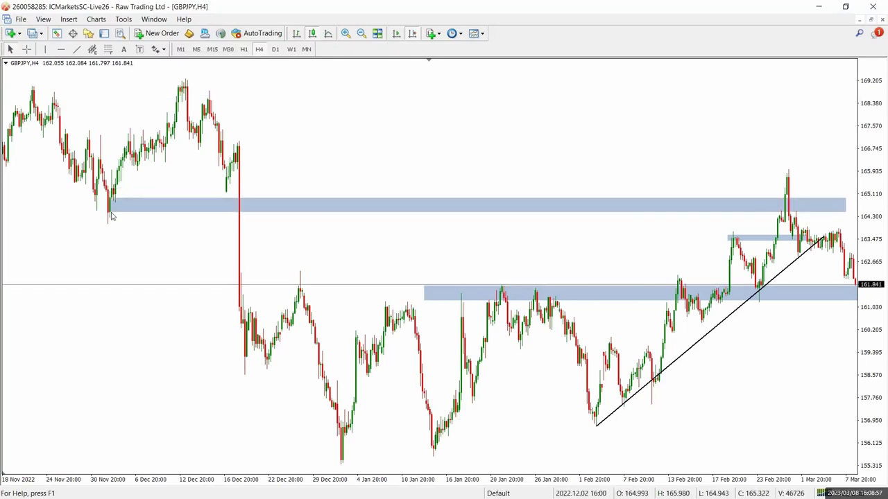
pyautogui.moveTo(111, 216); pyautogui.dragTo(106, 219)
pyautogui.scroll(-6, 274, 174)
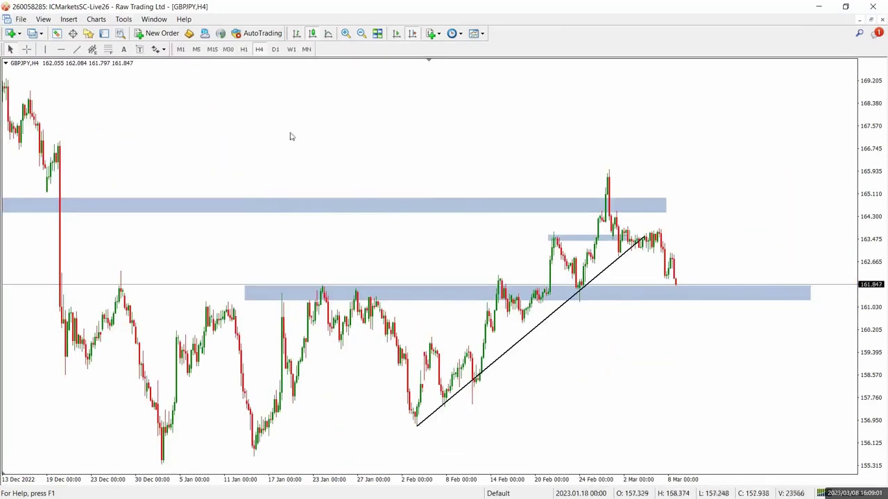
# Switch the chart to H1 and draw a Fibonacci retracement from the 21 February swing high down to the 23 February low
pyautogui.click(244, 48)
pyautogui.scroll(-15, 375, 315)
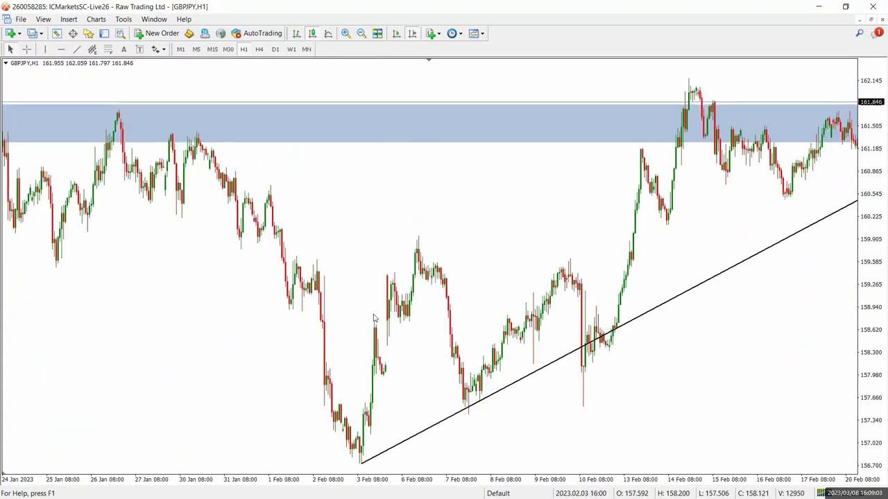
pyautogui.scroll(3, 604, 222)
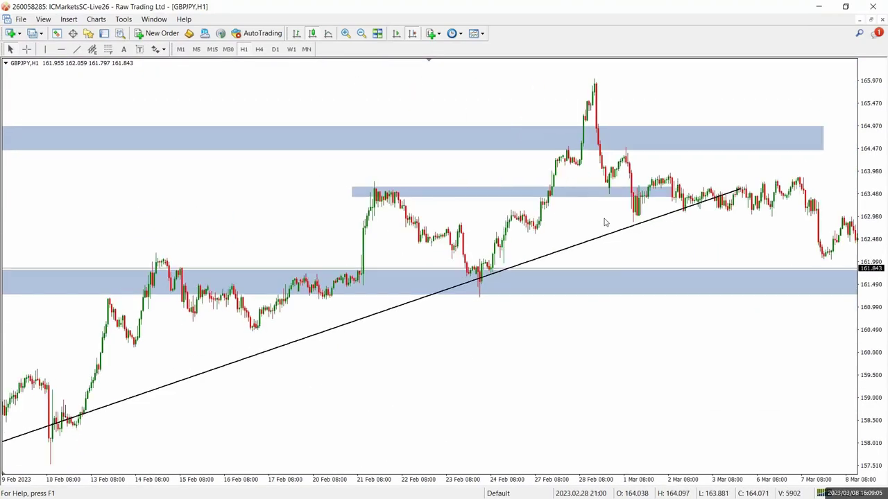
pyautogui.scroll(-2, 530, 212)
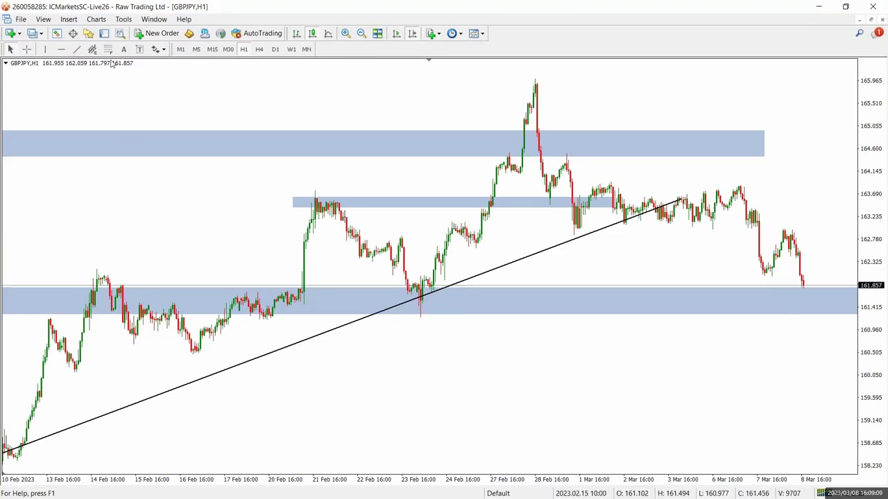
pyautogui.click(108, 49)
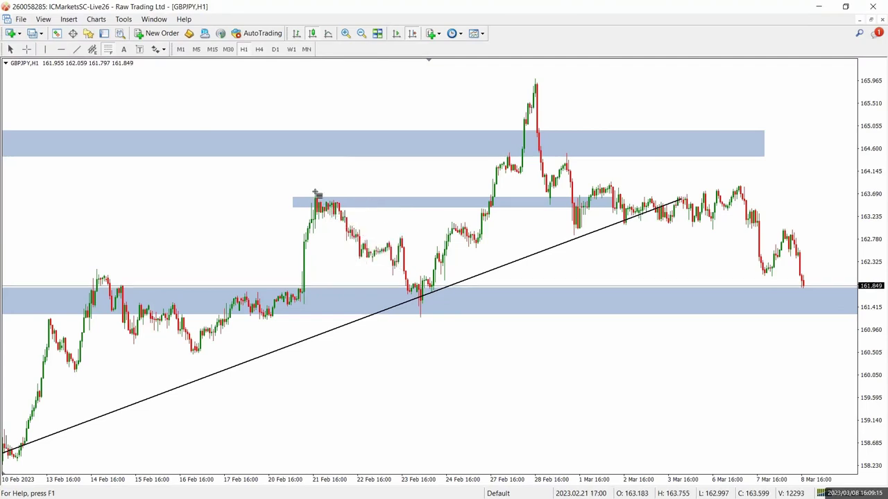
pyautogui.moveTo(314, 190)
pyautogui.mouseDown()
pyautogui.moveTo(367, 300)
pyautogui.moveTo(367, 317)
pyautogui.mouseUp()
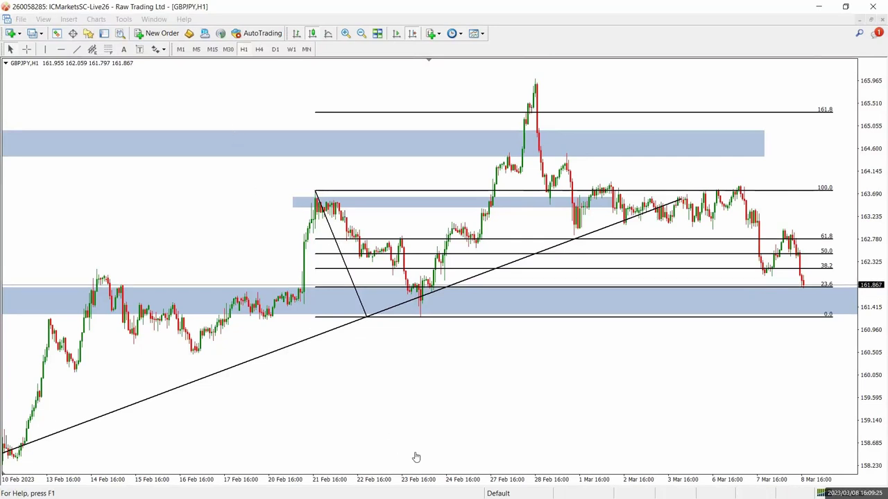
# Mark the projected rise with red arrows from the 23.6 level to the 100.0 level and on to 161.8
pyautogui.moveTo(437, 287); pyautogui.dragTo(495, 125)
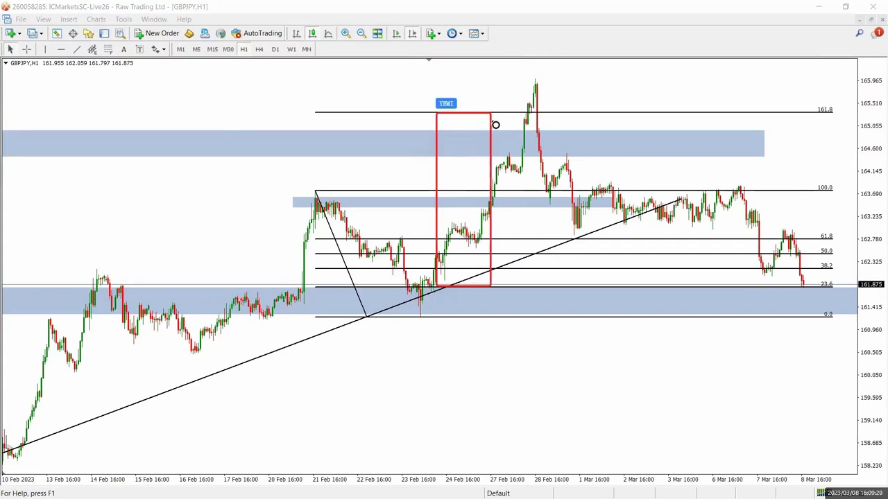
pyautogui.hotkey('ctrl', 'z')
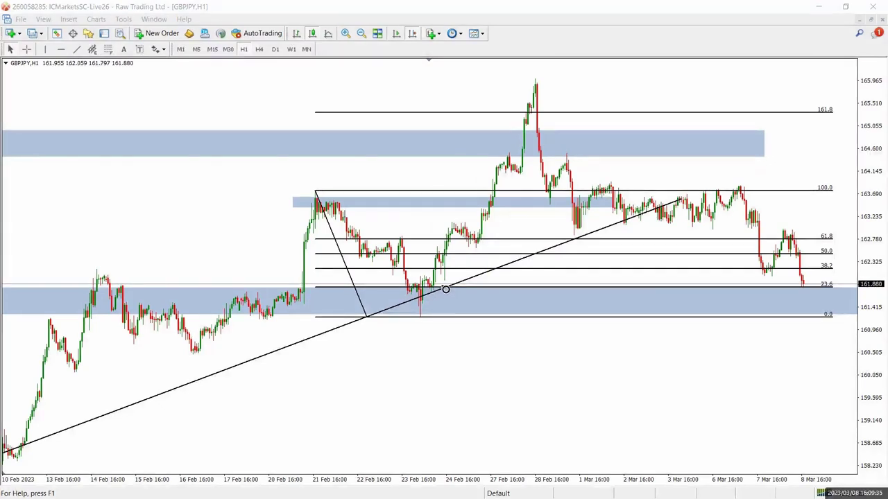
pyautogui.moveTo(441, 280); pyautogui.dragTo(453, 201)
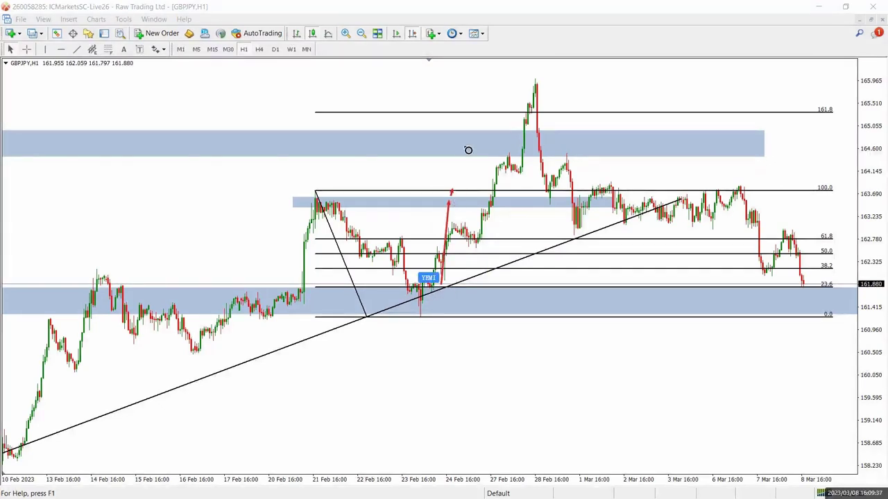
pyautogui.moveTo(468, 150); pyautogui.dragTo(467, 117)
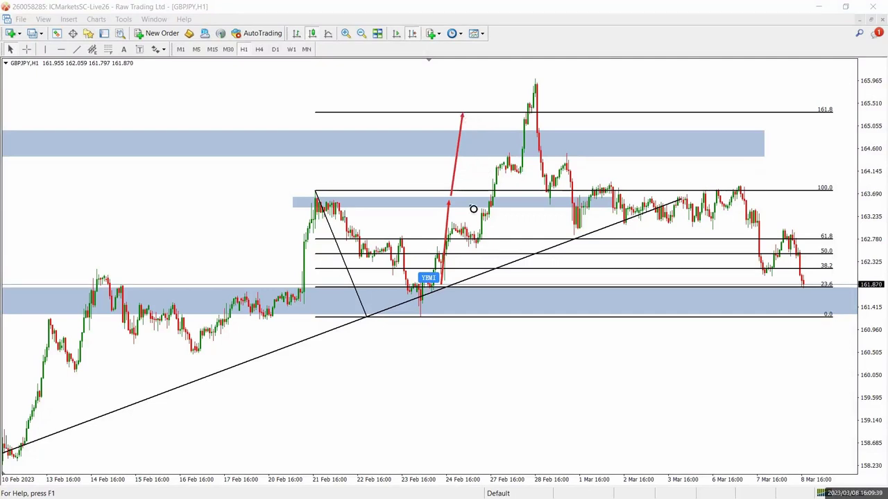
# Measure the distance from the 23.6 Fibonacci level near the trendline up to the 161.8 level
pyautogui.click(26, 49)
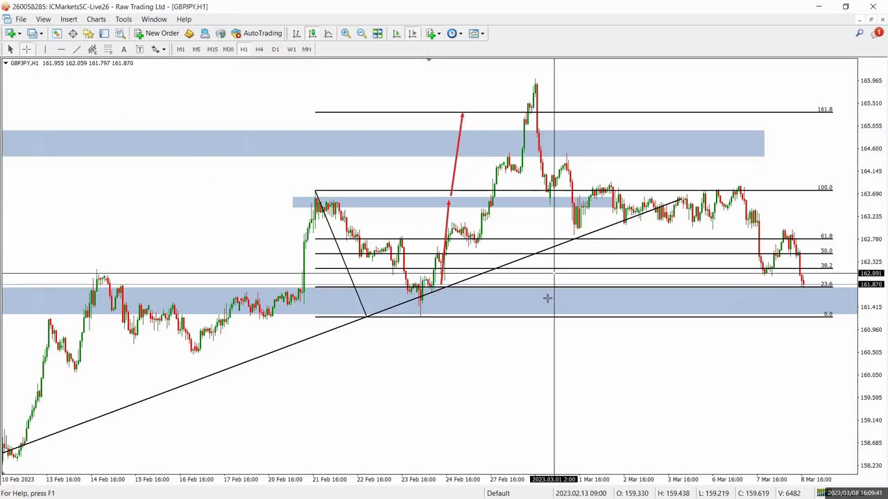
pyautogui.moveTo(445, 286); pyautogui.dragTo(504, 113)
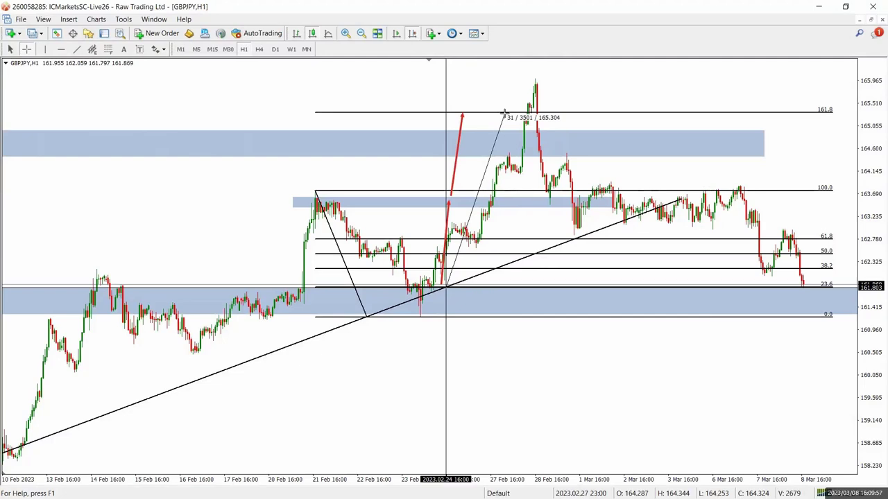
pyautogui.moveTo(504, 112); pyautogui.dragTo(504, 118)
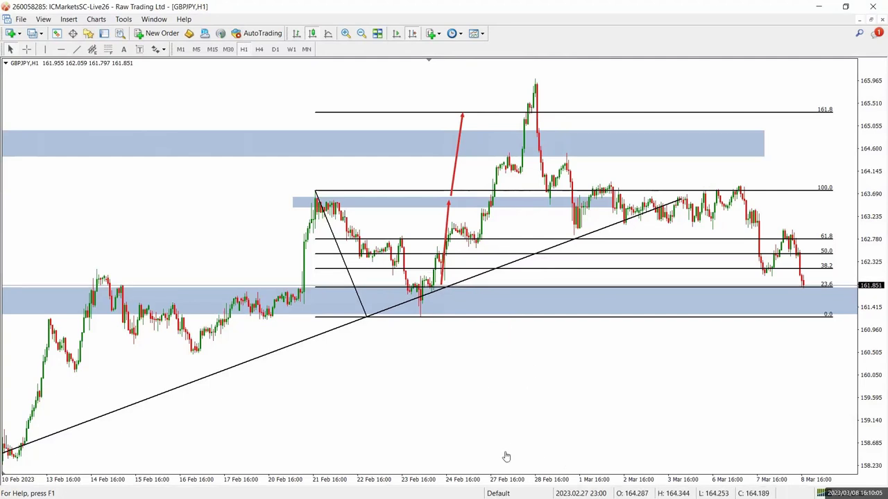
# Remove the red projection arrows and delete the Fibonacci retracement from the chart
pyautogui.hotkey('ctrl', 'z')
pyautogui.hotkey('ctrl', 'z')
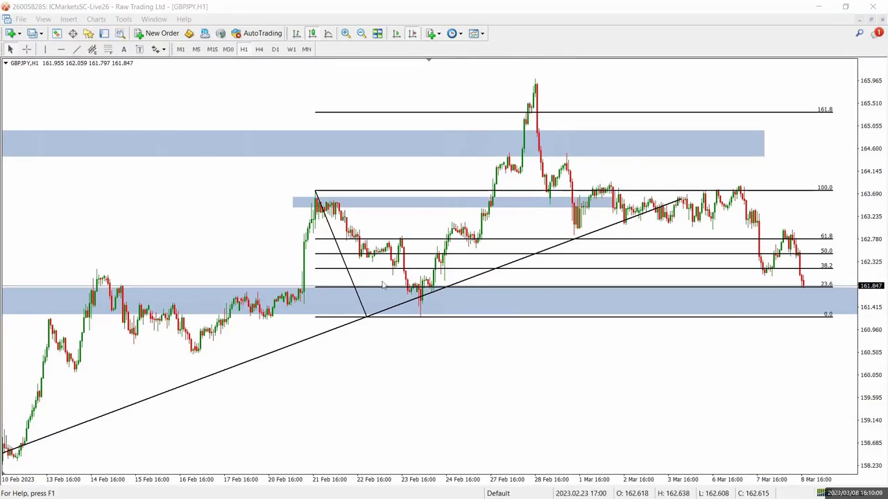
pyautogui.rightClick(337, 237)
pyautogui.click(366, 275)
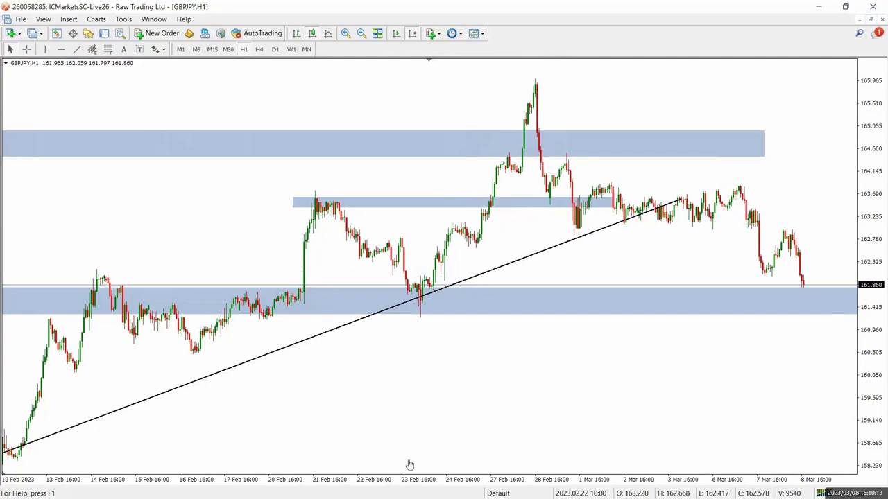
# Sketch a rising zigzag of red arrows with higher highs and higher lows in the empty area above the mid-February candles
pyautogui.hotkey('ctrl', 'shift', '3')
pyautogui.moveTo(62, 278); pyautogui.dragTo(108, 184)
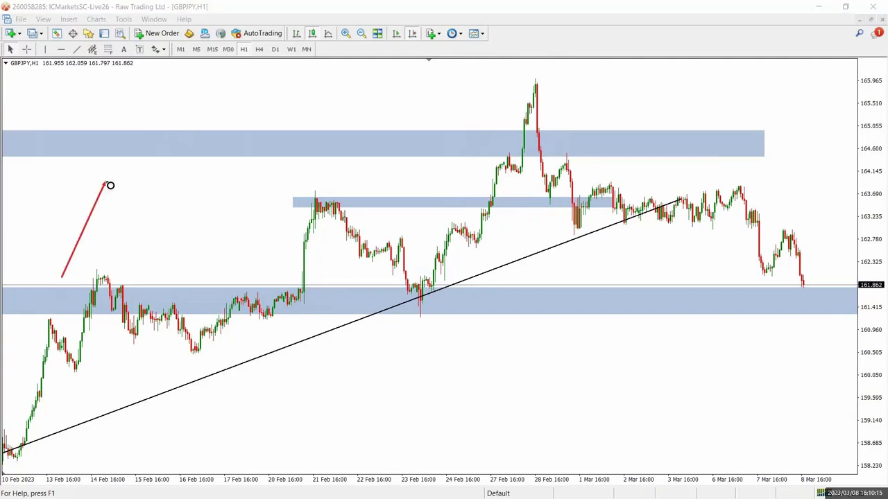
pyautogui.moveTo(130, 217); pyautogui.dragTo(141, 254)
pyautogui.moveTo(170, 166)
pyautogui.mouseDown()
pyautogui.moveTo(202, 120)
pyautogui.moveTo(242, 201)
pyautogui.moveTo(295, 71)
pyautogui.mouseUp()
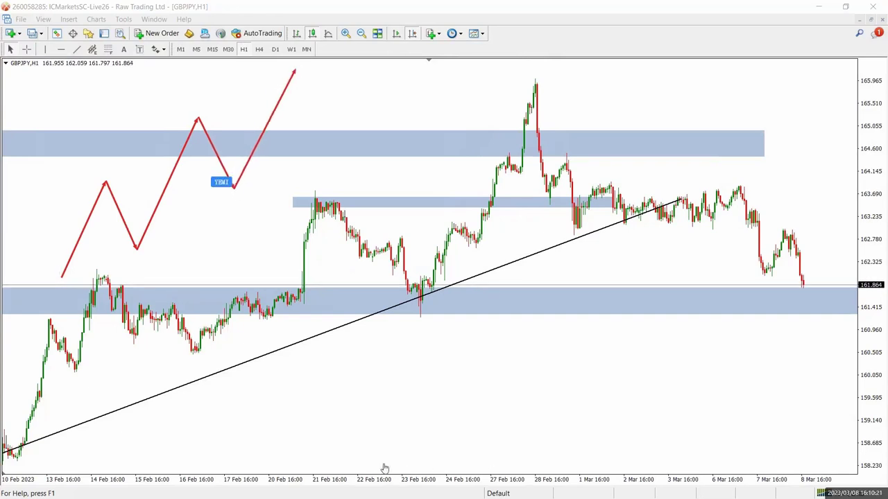
# Draw a Fibonacci retracement from the bottom to the top of the sketch's first up-leg and circle its first pullback low in red
pyautogui.click(109, 49)
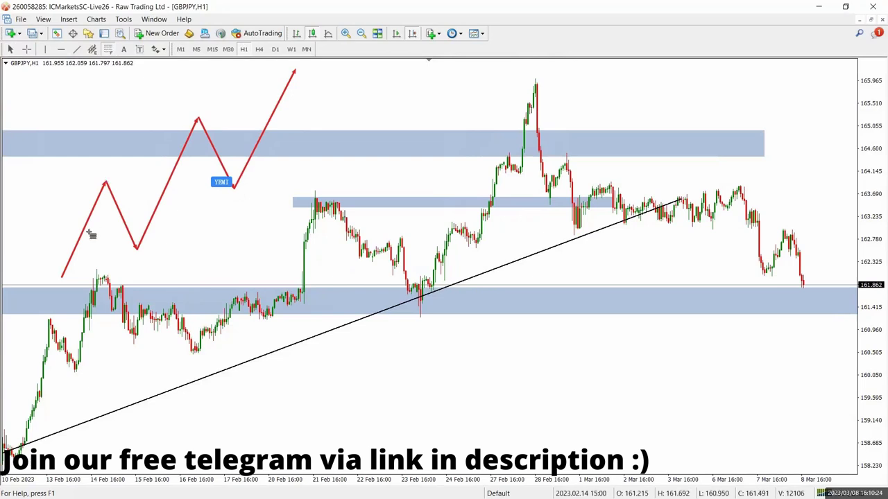
pyautogui.moveTo(62, 277); pyautogui.dragTo(104, 180)
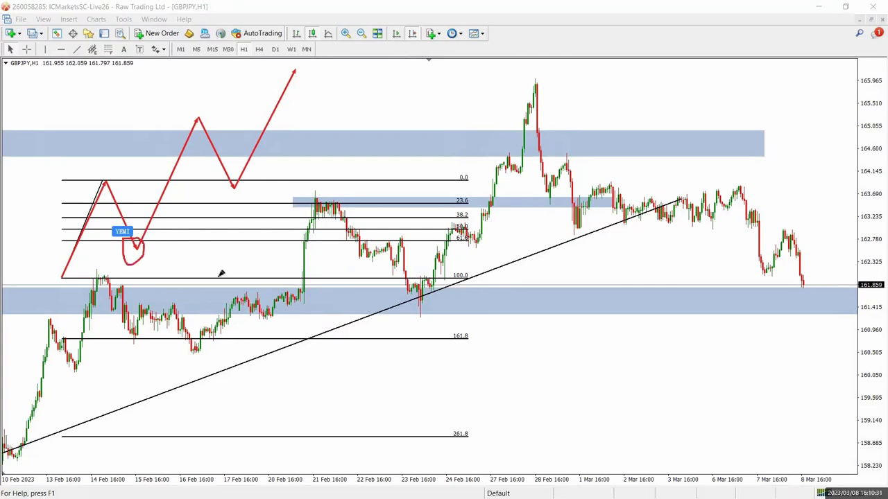
pyautogui.moveTo(68, 241); pyautogui.dragTo(141, 241)
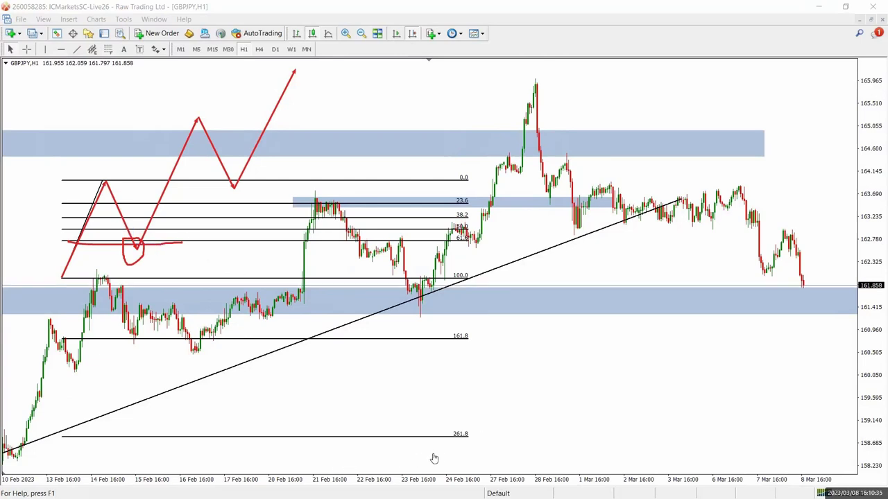
pyautogui.hotkey('ctrl', 'z')
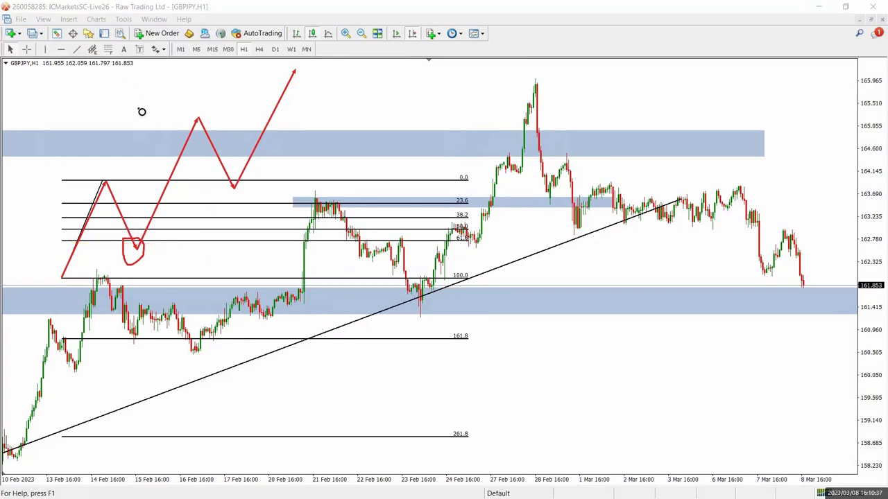
# Add a thin rectangle zone just below the 61.8 level, spanning the sketch's first pullback low
pyautogui.click(69, 18)
pyautogui.moveTo(129, 102)
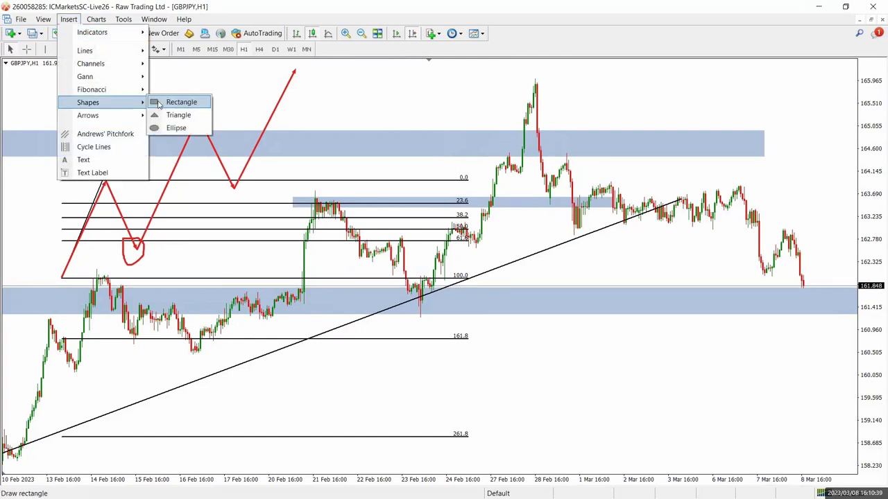
pyautogui.click(179, 102)
pyautogui.moveTo(79, 241); pyautogui.dragTo(206, 251)
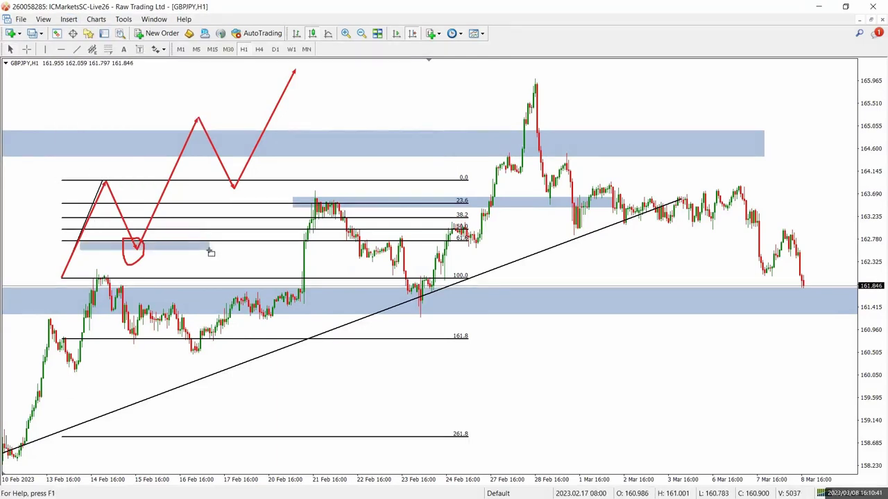
# Delete the upper two rectangle zones and the rising trendline, keeping the wide lower zone
pyautogui.rightClick(768, 136)
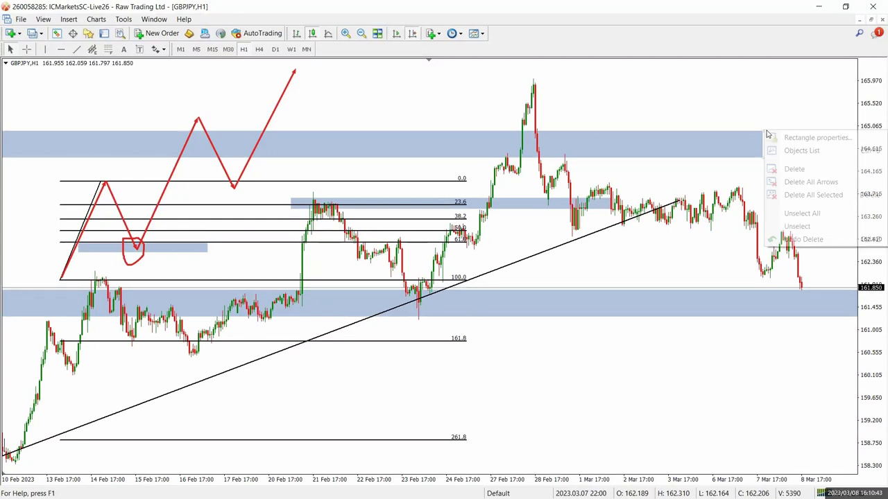
pyautogui.click(785, 168)
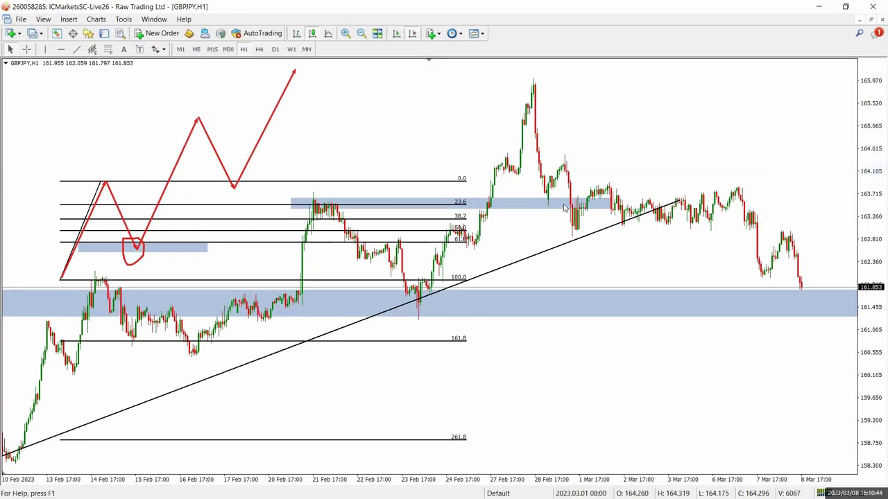
pyautogui.rightClick(613, 199)
pyautogui.click(639, 237)
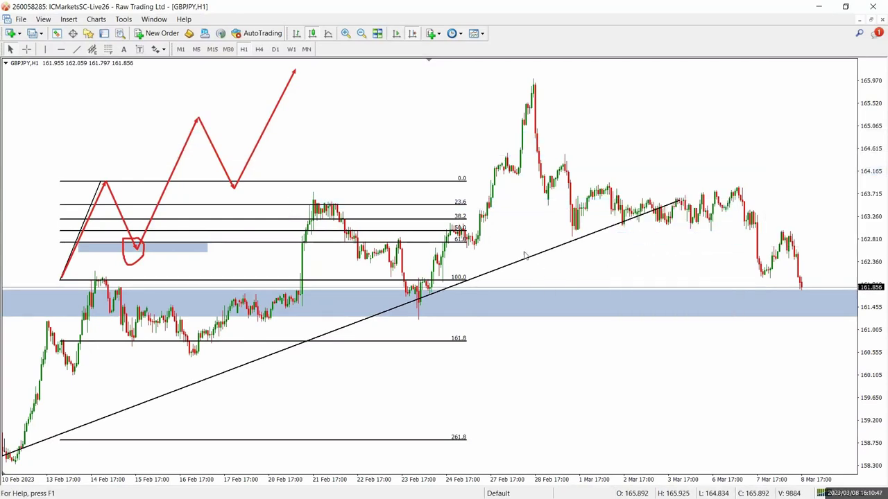
pyautogui.rightClick(558, 255)
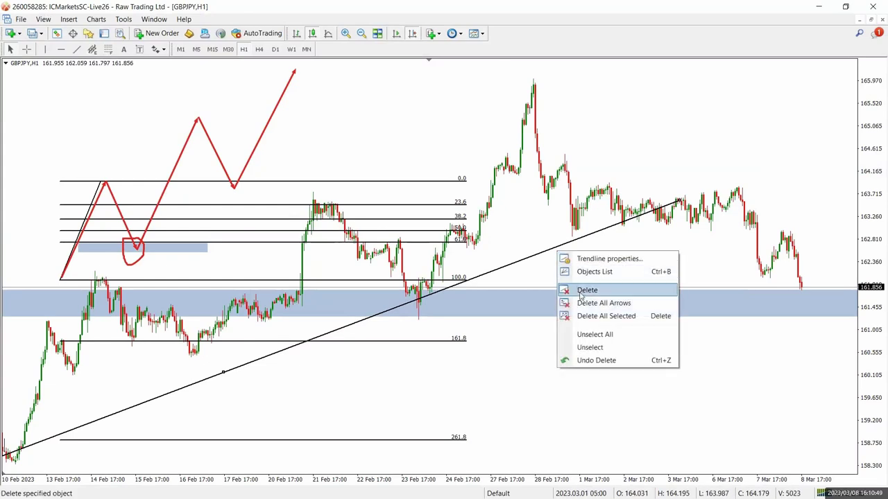
pyautogui.click(582, 290)
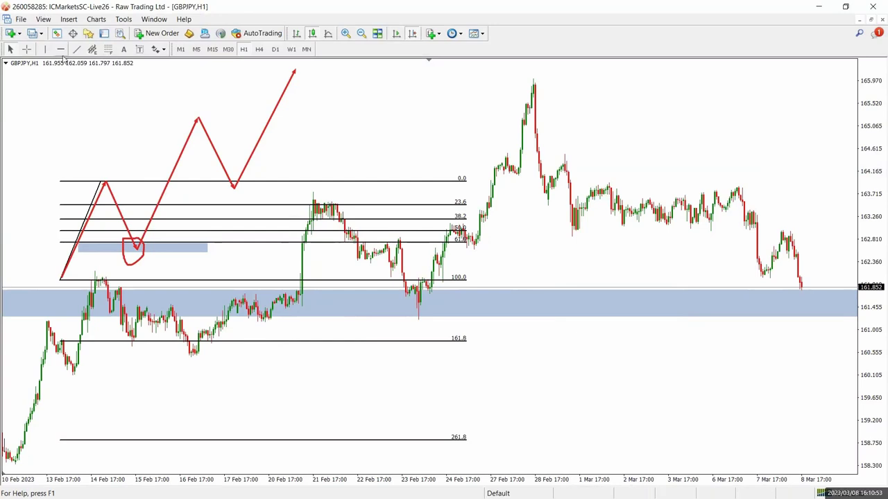
# Place a horizontal line at the sketch's 61.8 Fibonacci level, about 162.76, and delete the Fibonacci retracement
pyautogui.click(61, 49)
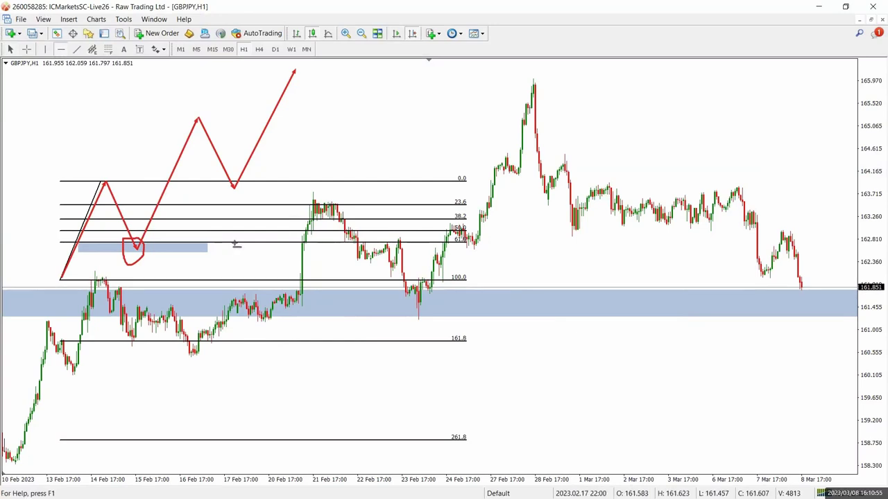
pyautogui.click(236, 243)
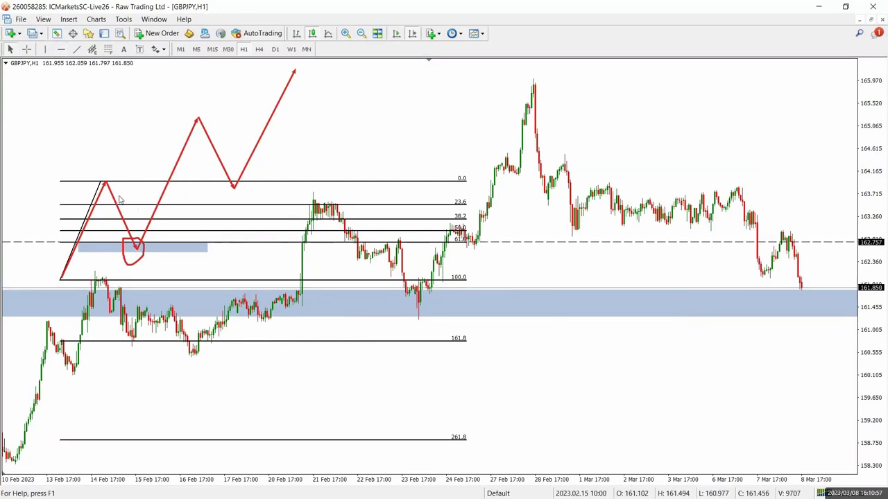
pyautogui.rightClick(100, 186)
pyautogui.click(128, 222)
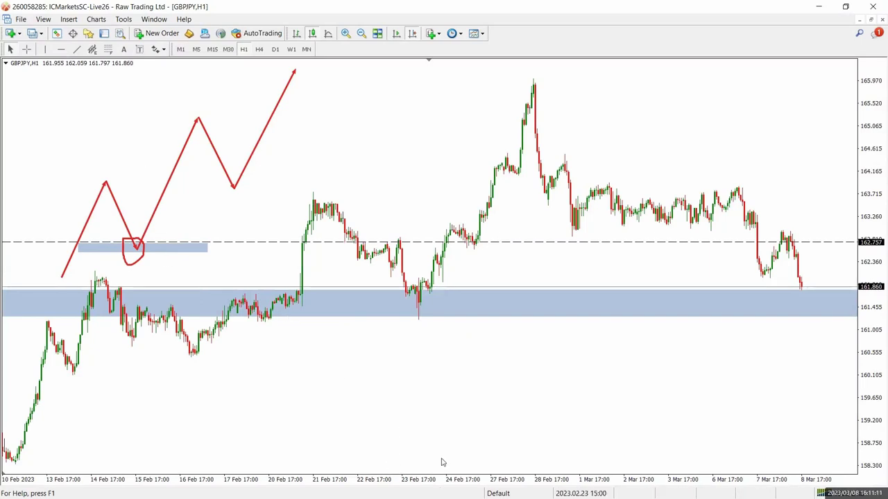
# Draw a red horizontal arrow from the sketch's first peak, at about 164.0, across to just past its second pullback low
pyautogui.hotkey('ctrl', 'shift', '5')
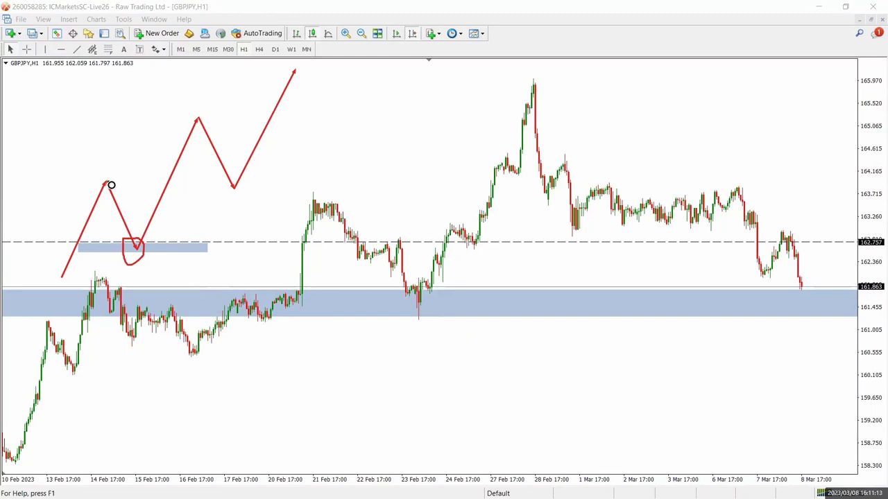
pyautogui.moveTo(111, 185); pyautogui.dragTo(259, 183)
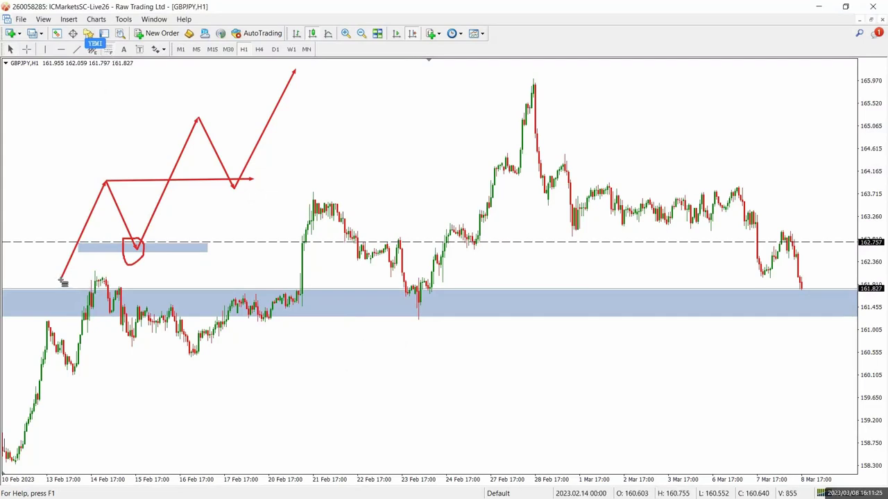
# Replace a Fibonacci drawn up the sketch's first leg with one drawn from its first peak down to its first pullback low
pyautogui.moveTo(61, 278); pyautogui.dragTo(108, 177)
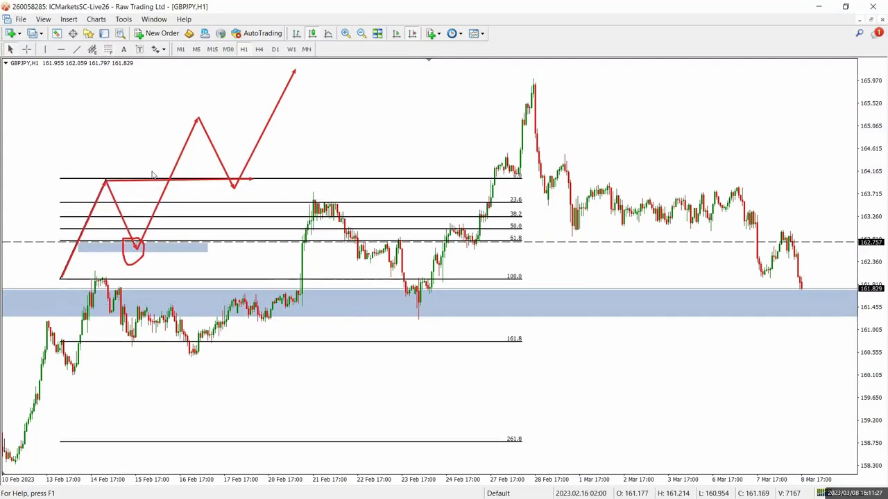
pyautogui.press('Delete')
pyautogui.click(107, 50)
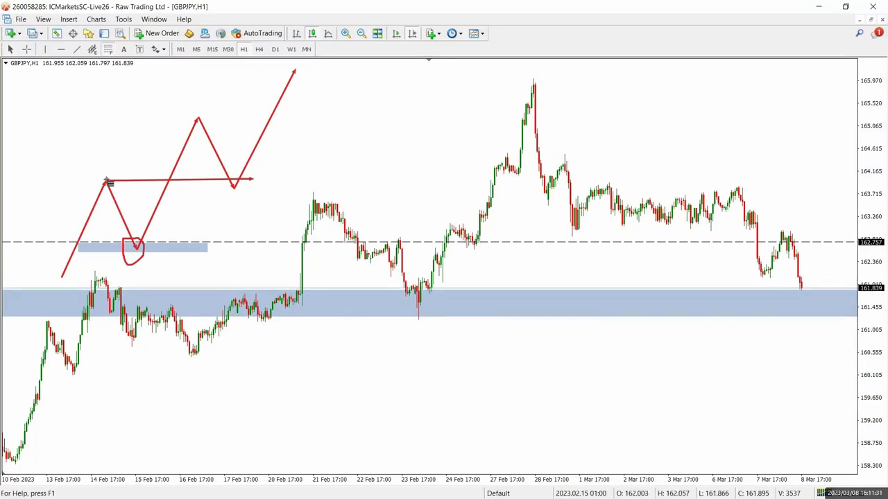
pyautogui.moveTo(108, 181); pyautogui.dragTo(139, 253)
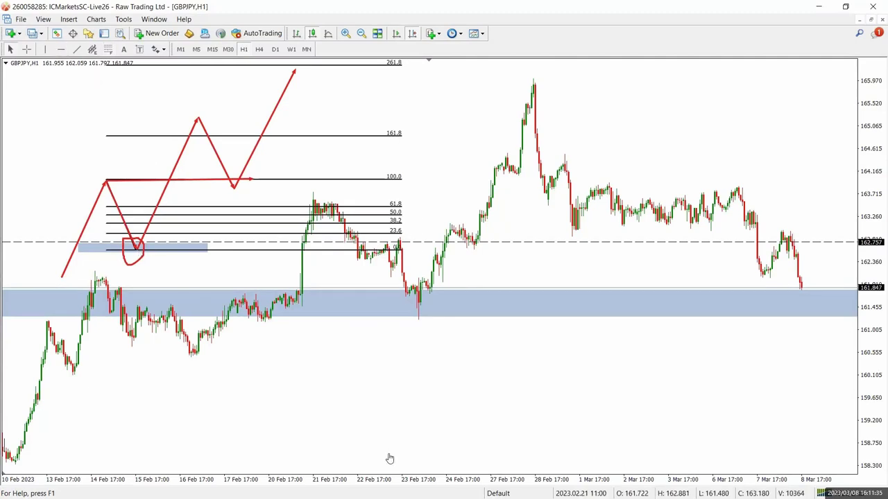
# Mark the 161.8 Fibonacci level with a green horizontal arrow across the sketch's second peak, and delete the Fibonacci
pyautogui.click(424, 459)
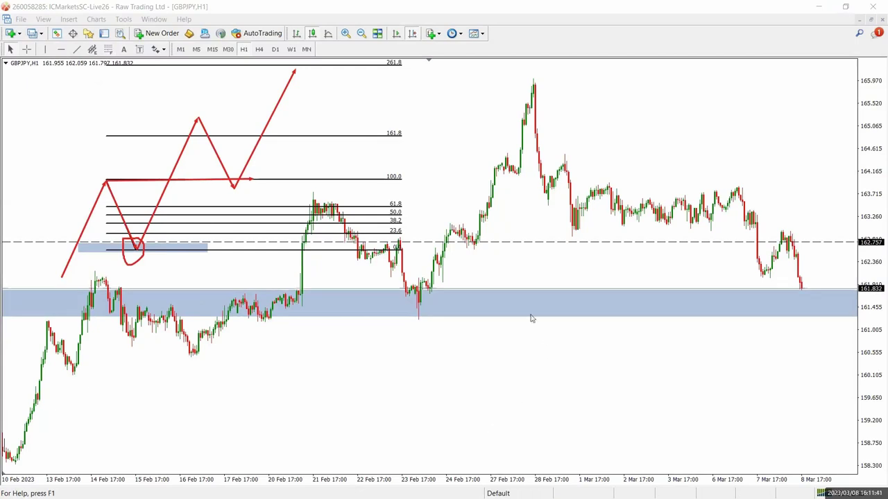
pyautogui.moveTo(108, 139); pyautogui.dragTo(250, 140)
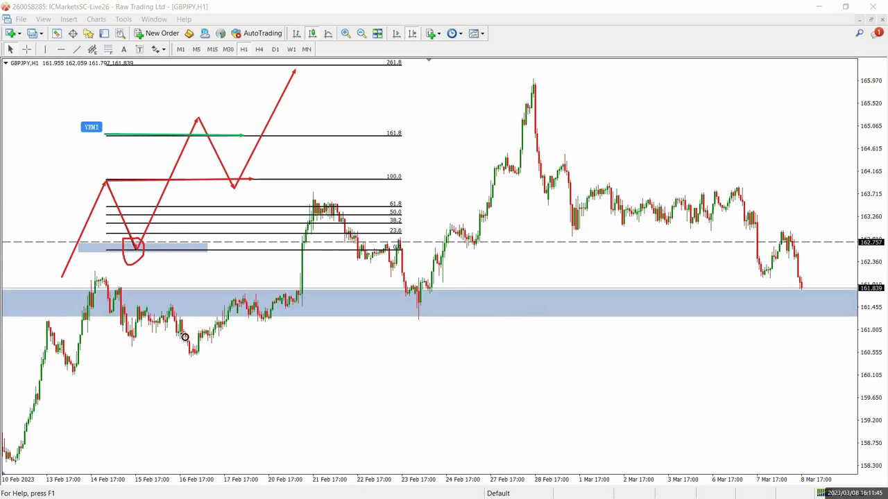
pyautogui.click(189, 328)
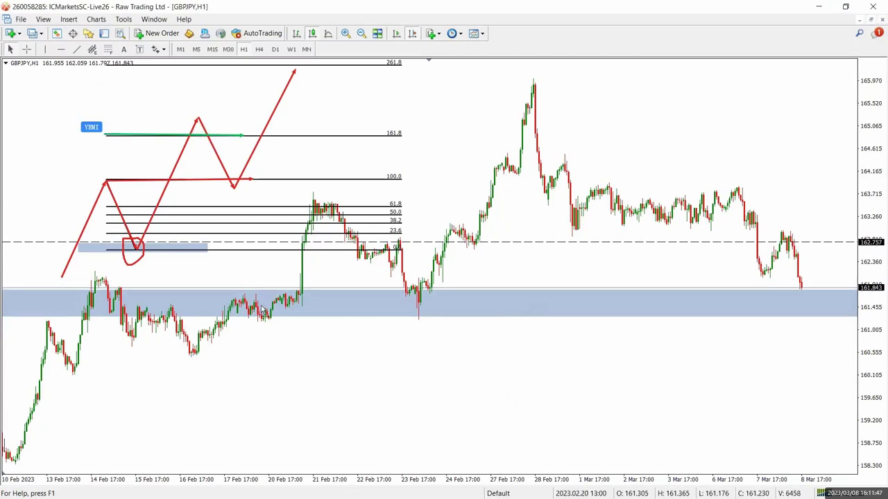
pyautogui.press('BackSpace')
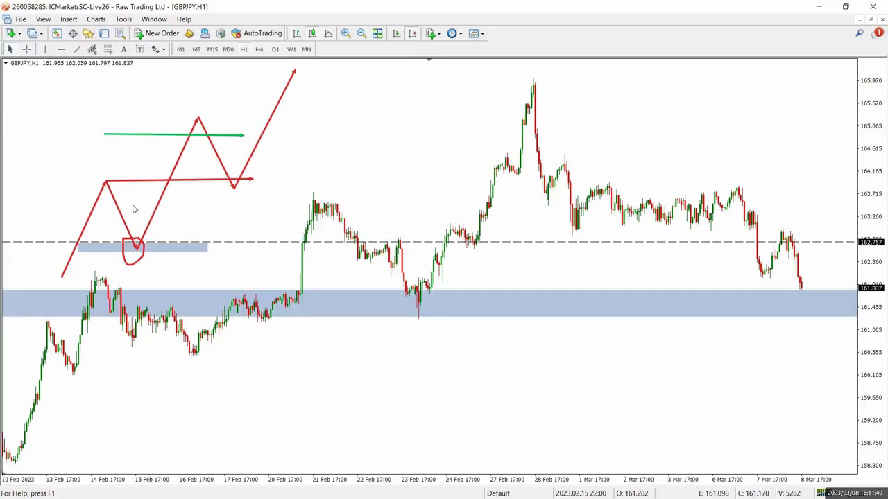
# Circle in red where the sketch's second up-leg crosses the red and green arrows, and restore the deleted Fibonacci
pyautogui.click(340, 452)
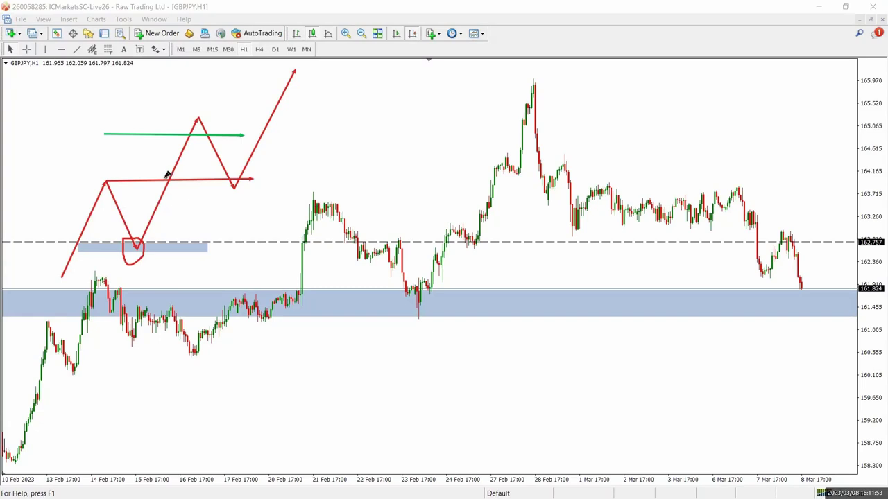
pyautogui.moveTo(173, 185); pyautogui.dragTo(172, 177)
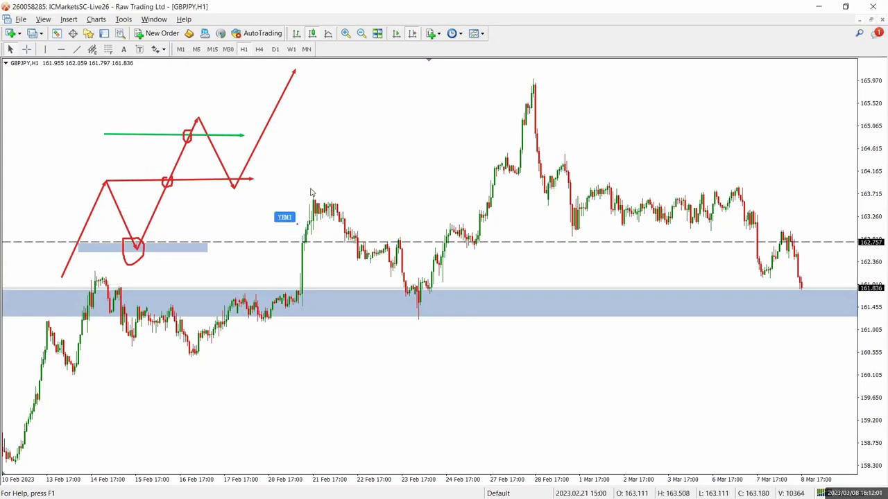
pyautogui.hotkey('ctrl', 'z')
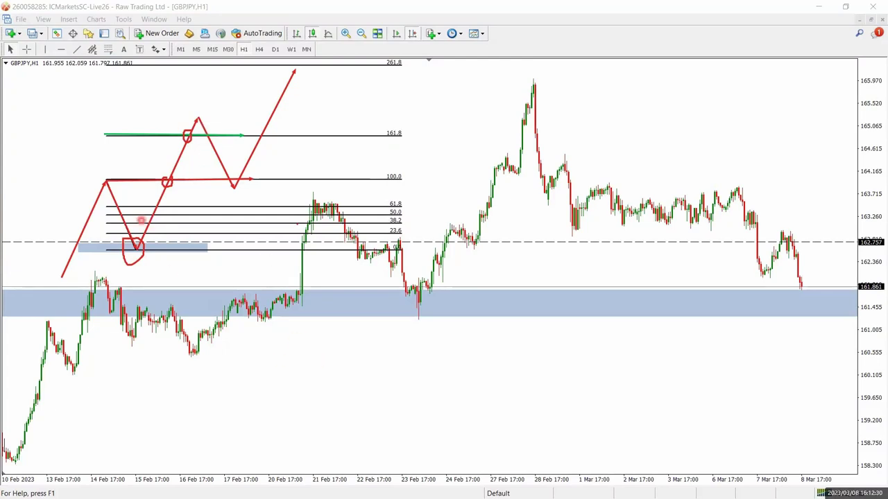
pyautogui.press('Escape')
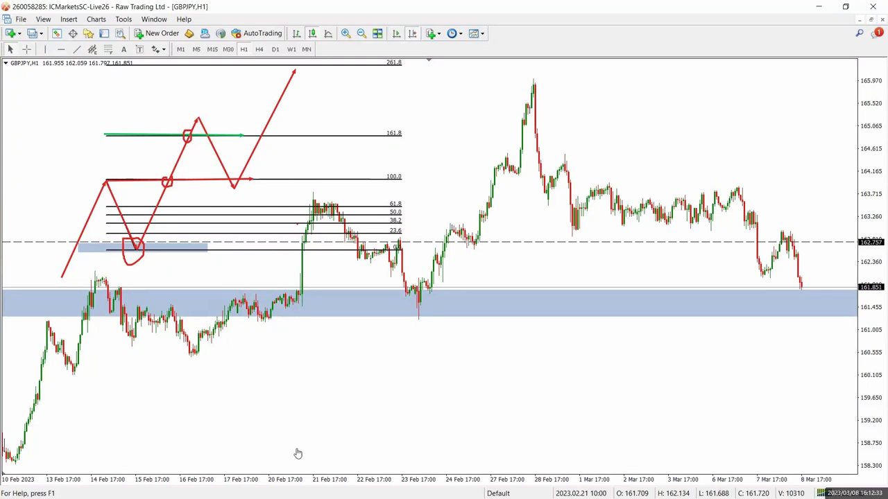
pyautogui.hotkey('ctrl', '2')
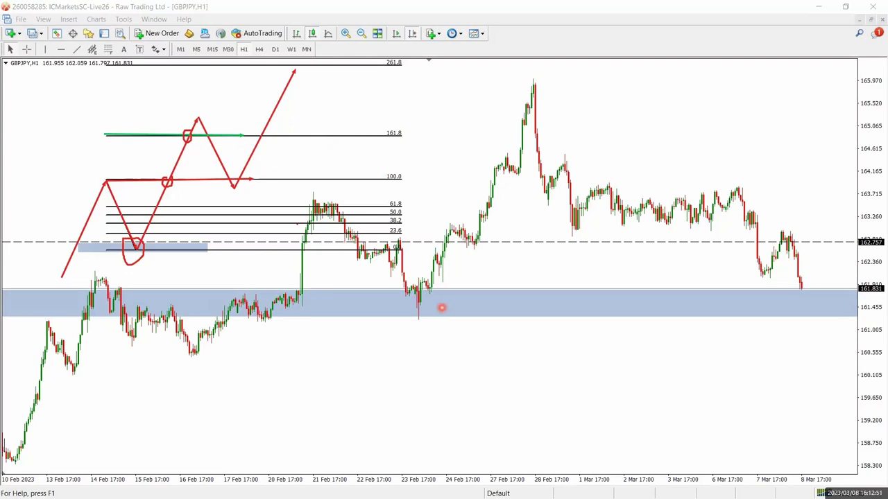
pyautogui.press('Escape')
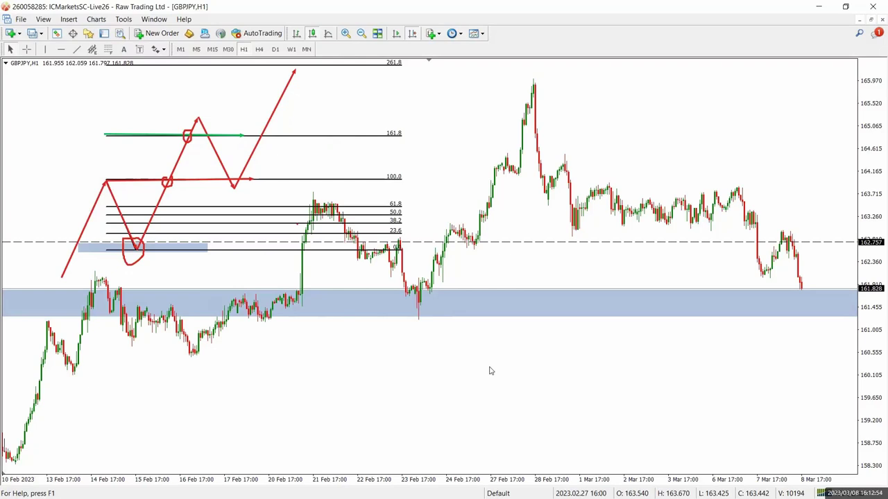
# Clear the red and green sketch annotations and delete the Fibonacci, both rectangle zones and the horizontal line from the chart
pyautogui.press('Escape')
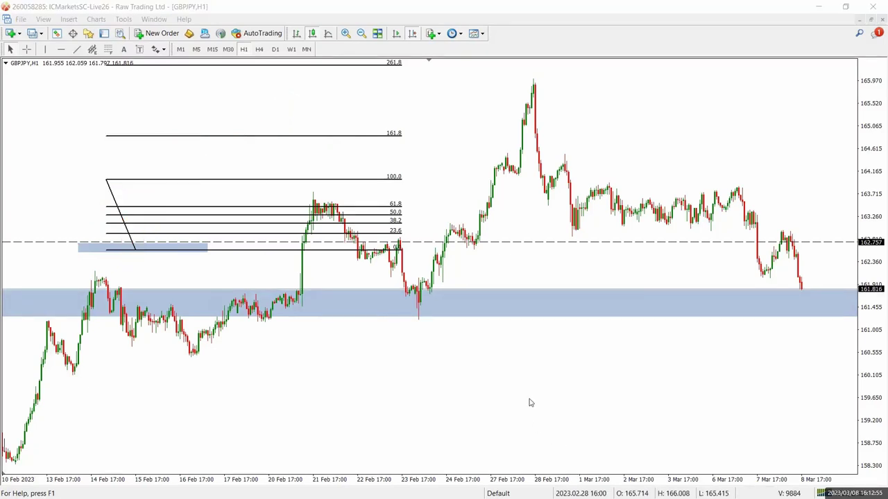
pyautogui.rightClick(529, 402)
pyautogui.moveTo(515, 374); pyautogui.dragTo(501, 375)
pyautogui.press('BackSpace')
pyautogui.press('BackSpace')
pyautogui.press('BackSpace')
pyautogui.press('BackSpace')
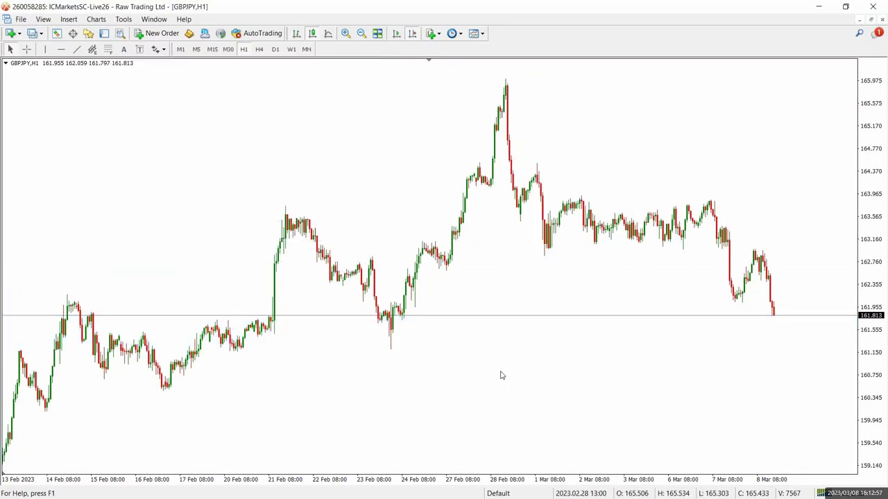
# On the H4 timeframe, draw a rectangle zone from about 161.8 to 161.4, from the late-December high to beyond the latest candle
pyautogui.scroll(2, 502, 352)
pyautogui.scroll(-1, 491, 355)
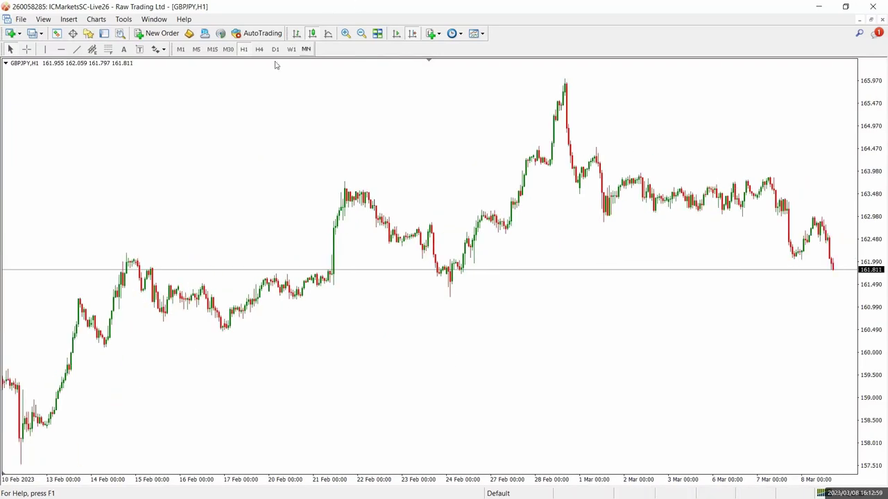
pyautogui.click(259, 49)
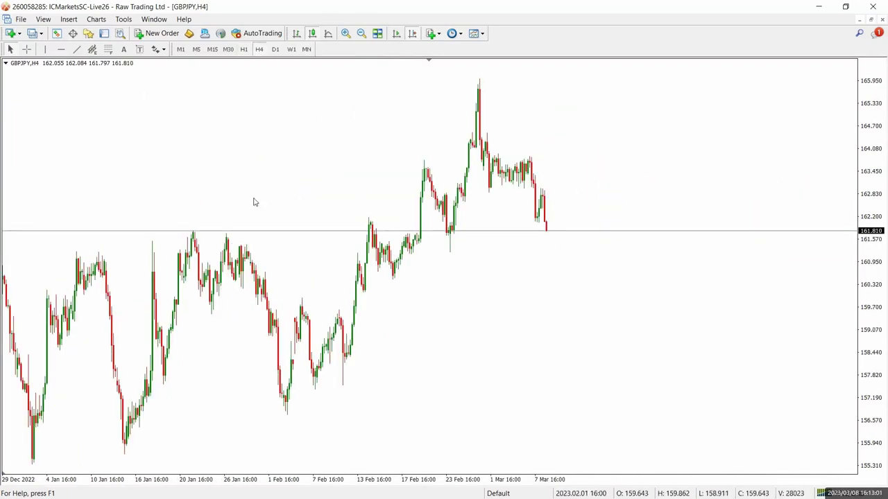
pyautogui.scroll(2, 222, 198)
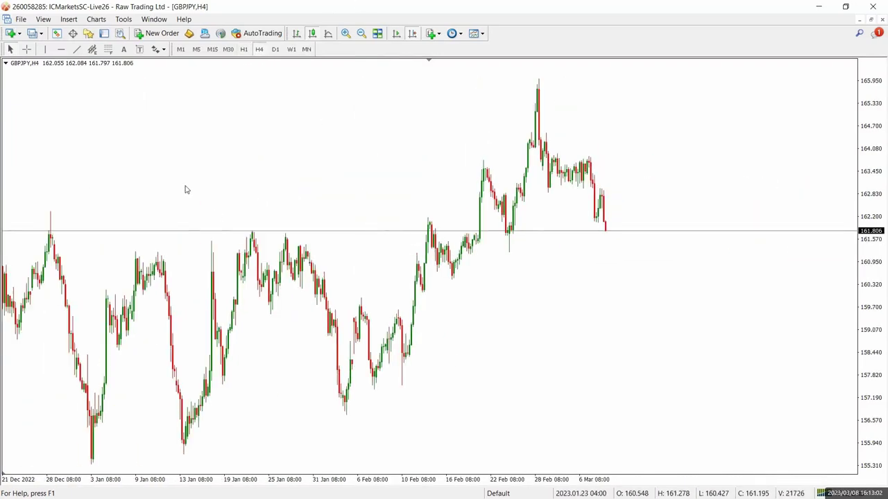
pyautogui.click(69, 18)
pyautogui.moveTo(105, 105)
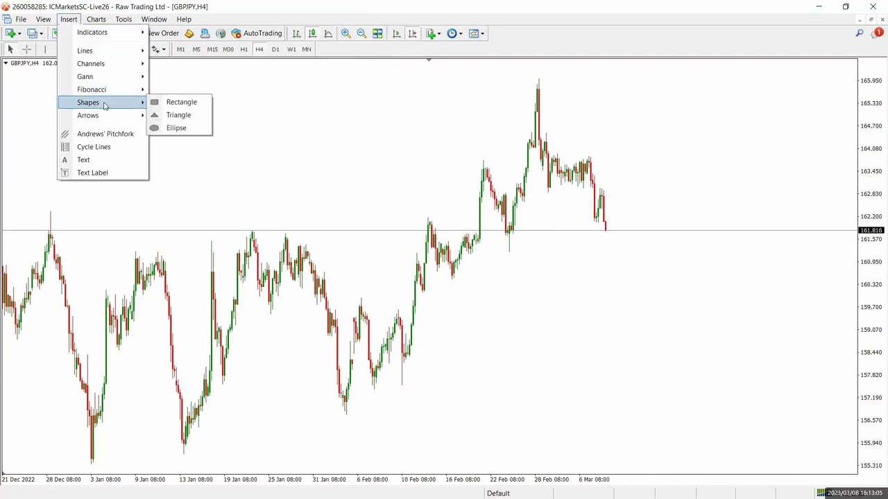
pyautogui.click(170, 102)
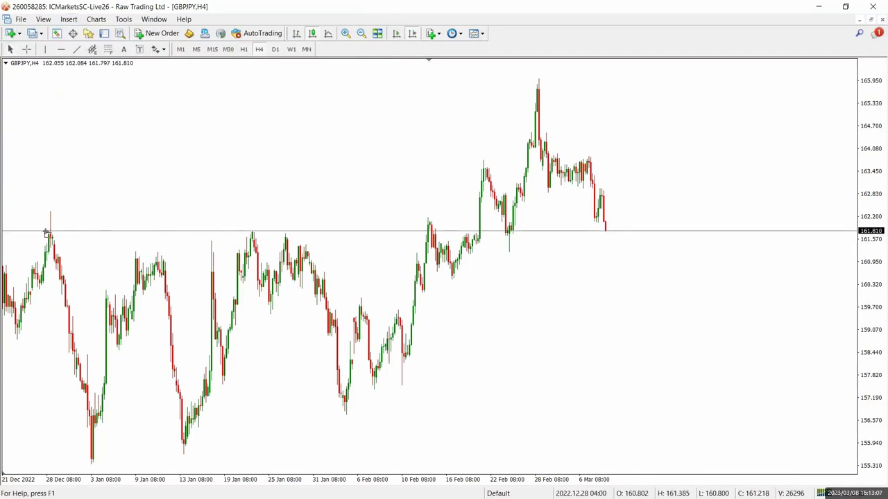
pyautogui.moveTo(46, 233); pyautogui.dragTo(719, 249)
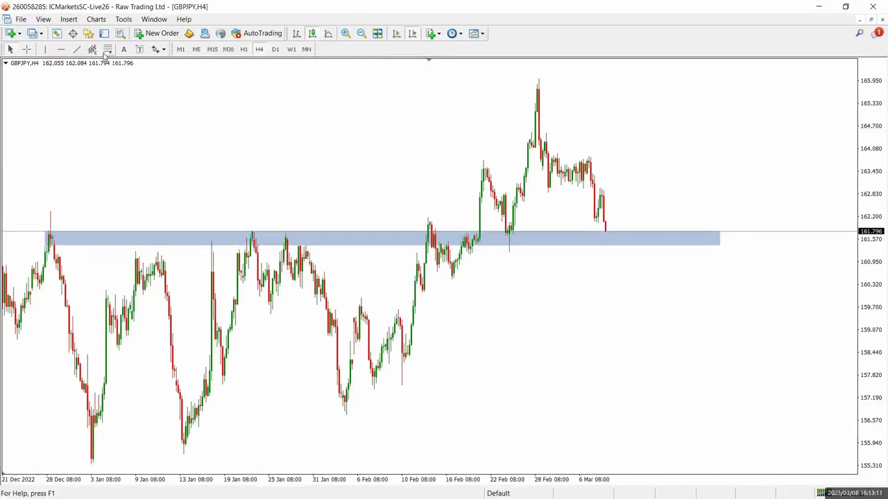
# Draw a rising trendline from the 3 February low at about 156.7, through the late-February low, up to about 163.8
pyautogui.click(76, 49)
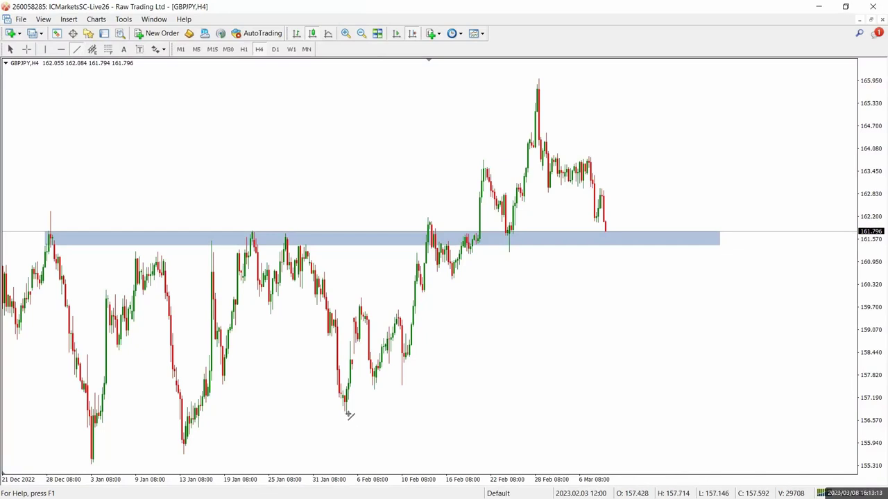
pyautogui.moveTo(347, 414); pyautogui.dragTo(583, 161)
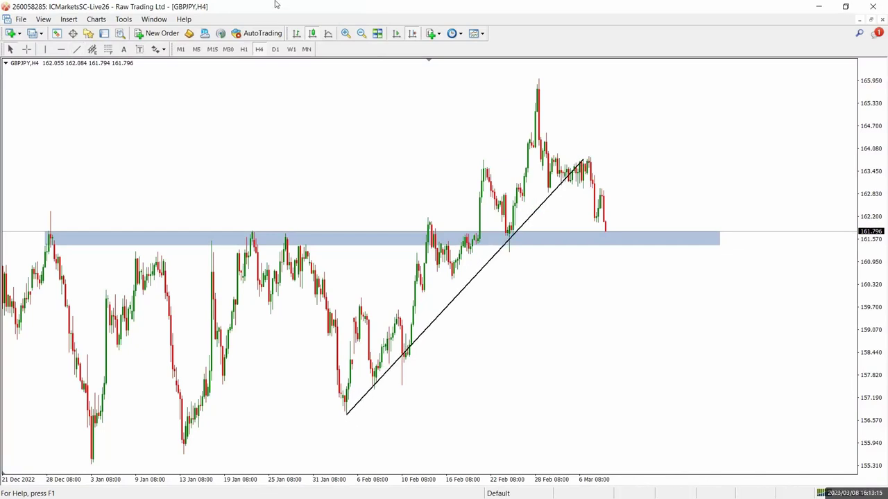
# On a zoomed-out H1 chart, circle in red the zone's late-January high and its late-February retest
pyautogui.click(244, 50)
pyautogui.scroll(-10, 267, 201)
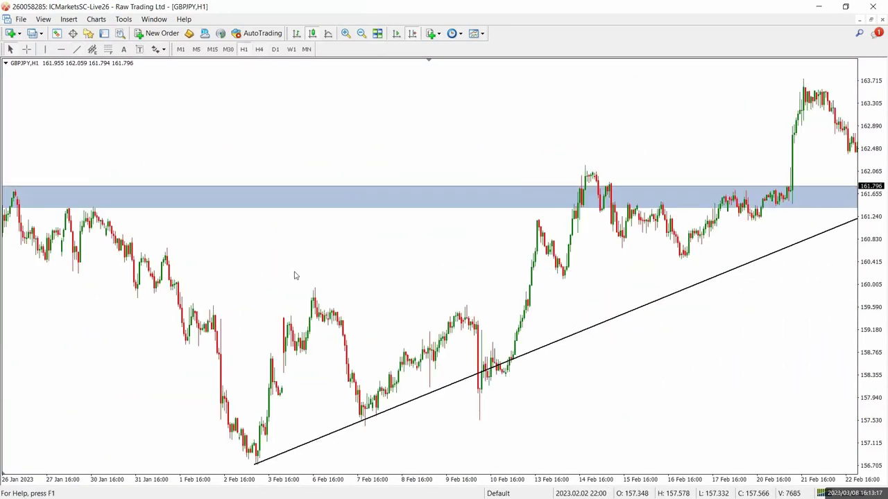
pyautogui.scroll(-15, 294, 276)
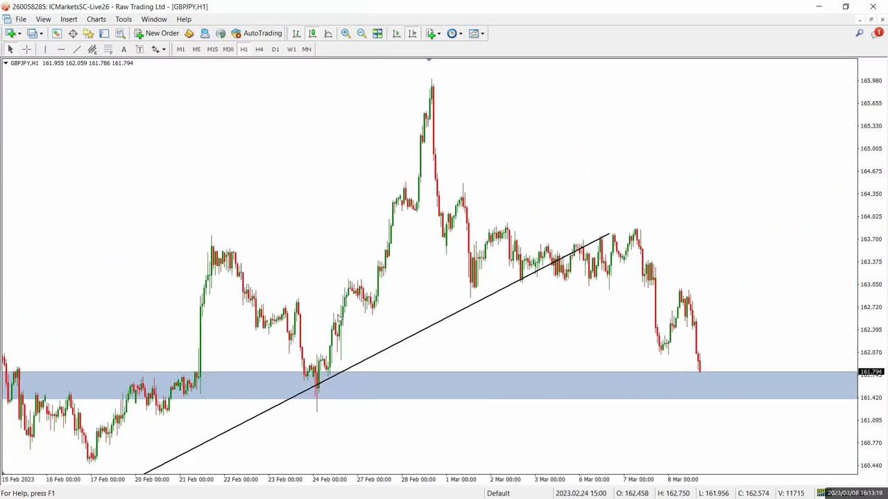
pyautogui.click(361, 34)
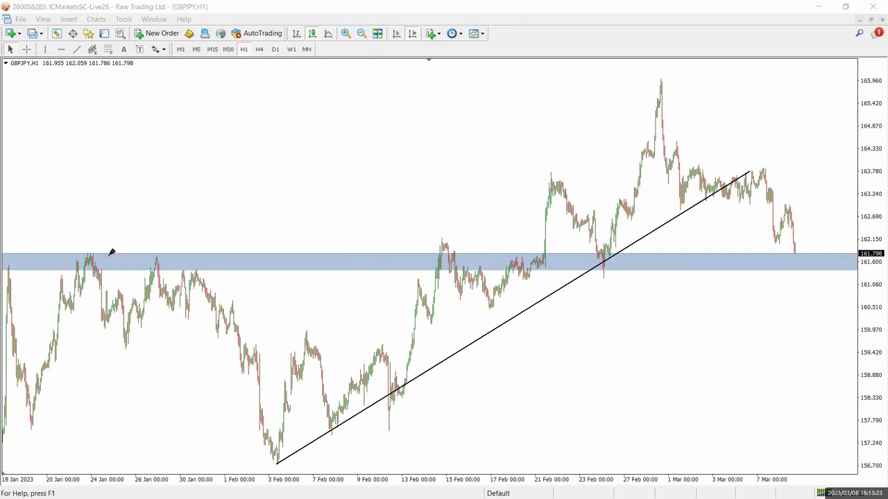
pyautogui.moveTo(94, 250)
pyautogui.mouseDown()
pyautogui.moveTo(100, 263)
pyautogui.moveTo(98, 251)
pyautogui.mouseUp()
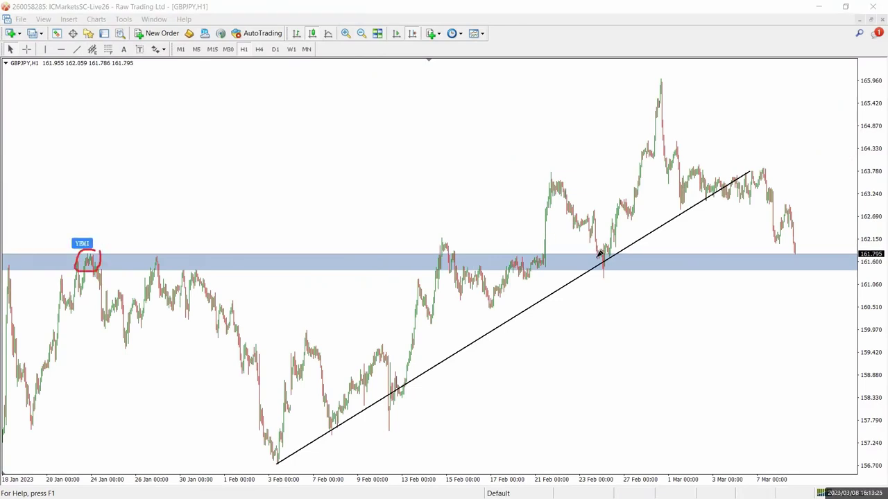
pyautogui.moveTo(590, 262); pyautogui.dragTo(607, 258)
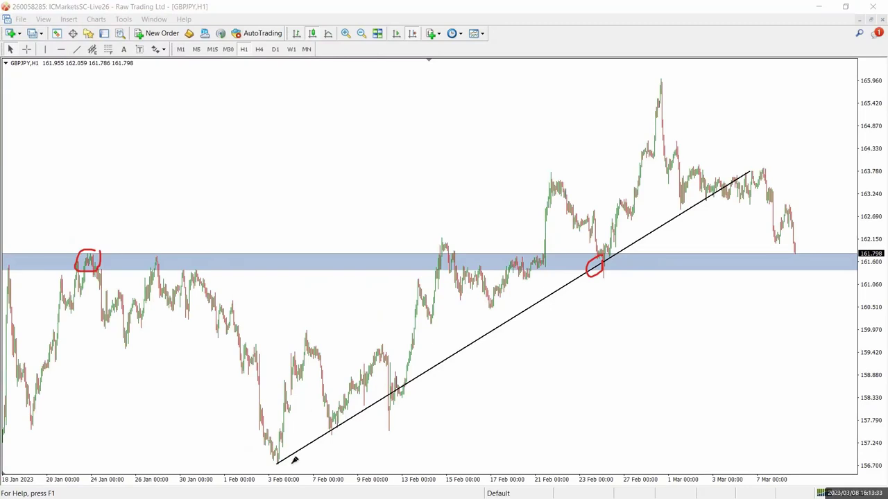
# Circle the trendline's starting low and second touch in red, and mark its crossings around 10 February
pyautogui.moveTo(284, 458)
pyautogui.mouseDown()
pyautogui.moveTo(271, 466)
pyautogui.moveTo(287, 457)
pyautogui.mouseUp()
pyautogui.moveTo(336, 425); pyautogui.dragTo(338, 421)
pyautogui.moveTo(389, 396)
pyautogui.mouseDown()
pyautogui.moveTo(400, 403)
pyautogui.moveTo(411, 372)
pyautogui.mouseUp()
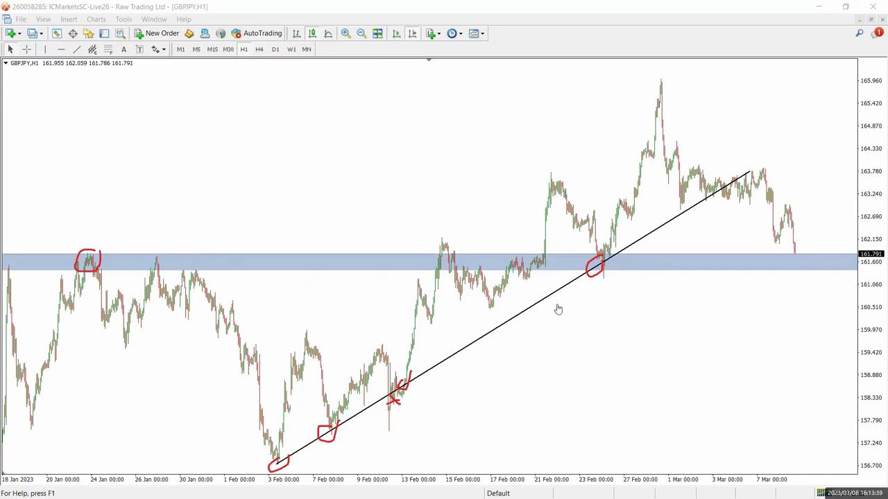
# Clear the red marks and circle only the late-February low where the trendline meets the support zone
pyautogui.press('Escape')
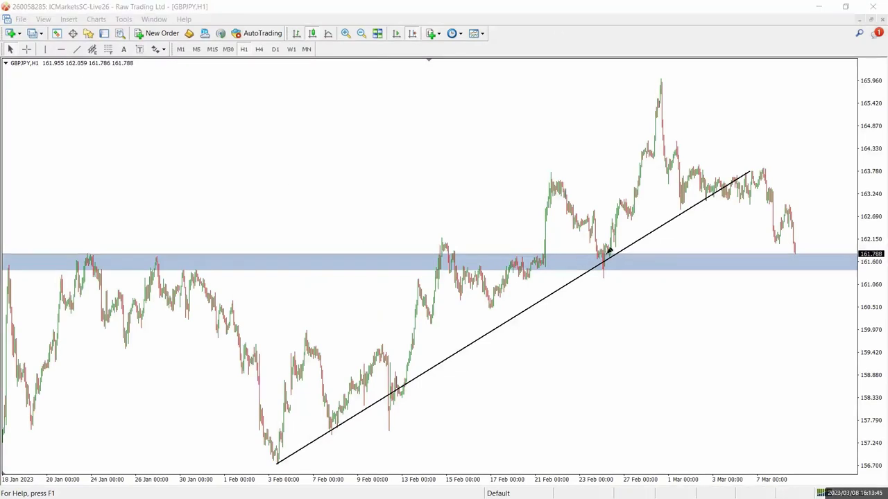
pyautogui.moveTo(606, 253)
pyautogui.mouseDown()
pyautogui.moveTo(597, 281)
pyautogui.moveTo(610, 249)
pyautogui.mouseUp()
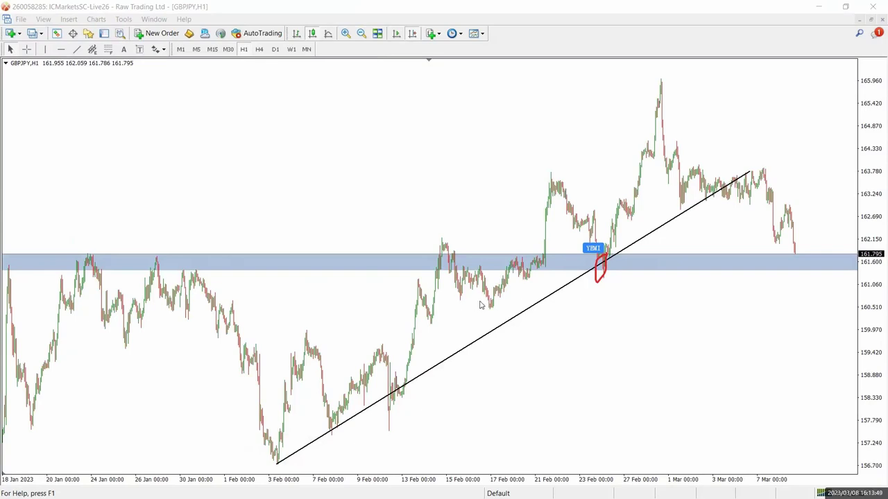
pyautogui.moveTo(507, 217); pyautogui.dragTo(329, 233)
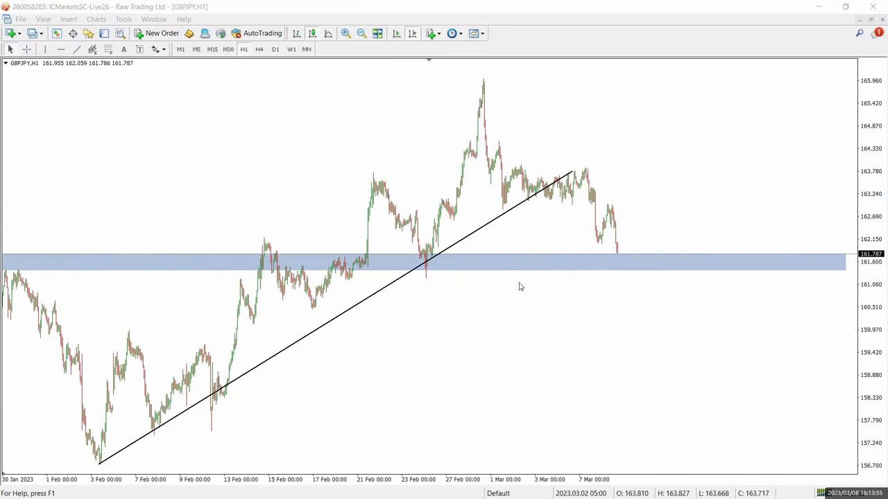
pyautogui.scroll(1, 511, 374)
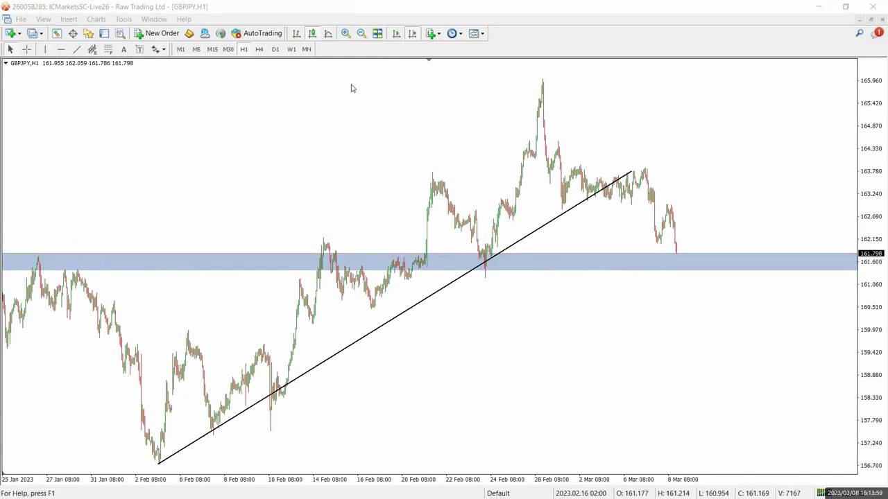
# Draw a thin rectangle at about 161.9 across the late-February low, just above the support zone
pyautogui.click(346, 33)
pyautogui.scroll(-10, 370, 163)
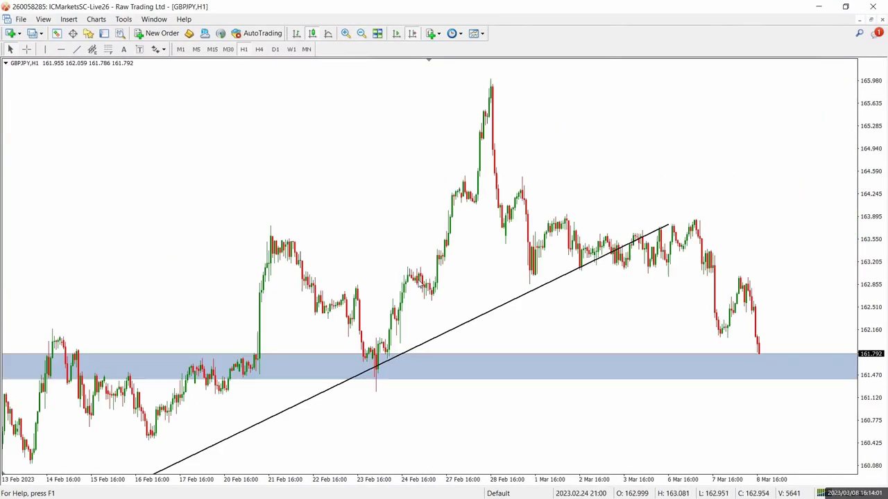
pyautogui.click(68, 18)
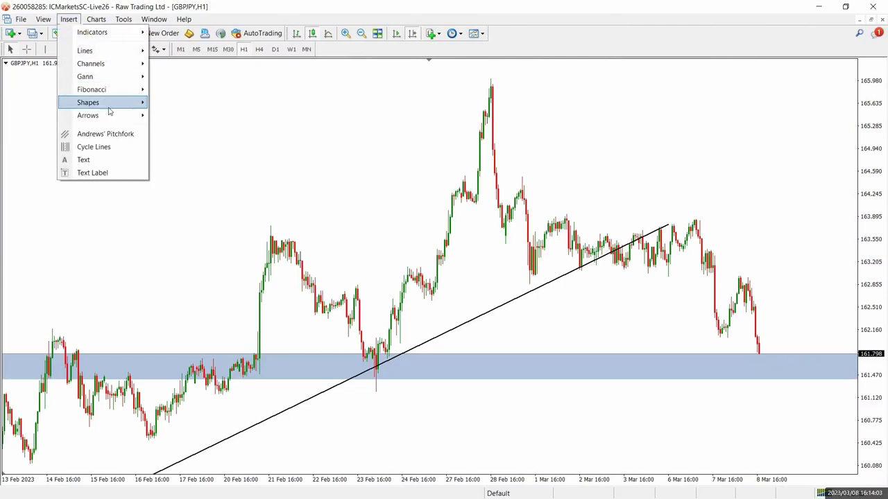
pyautogui.moveTo(118, 102)
pyautogui.click(181, 101)
pyautogui.moveTo(335, 346); pyautogui.dragTo(436, 352)
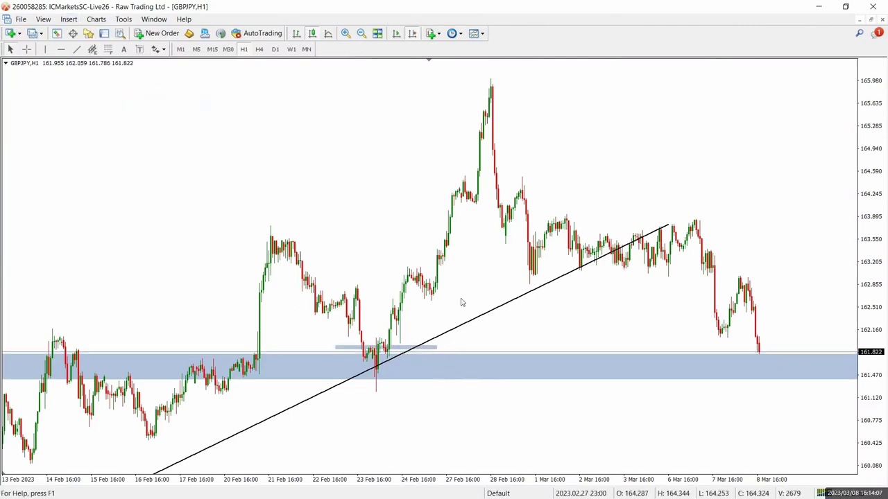
# Draw a rectangle zone around 163.5 from the 21 February high across to about 1 March
pyautogui.click(68, 19)
pyautogui.moveTo(116, 103)
pyautogui.click(178, 102)
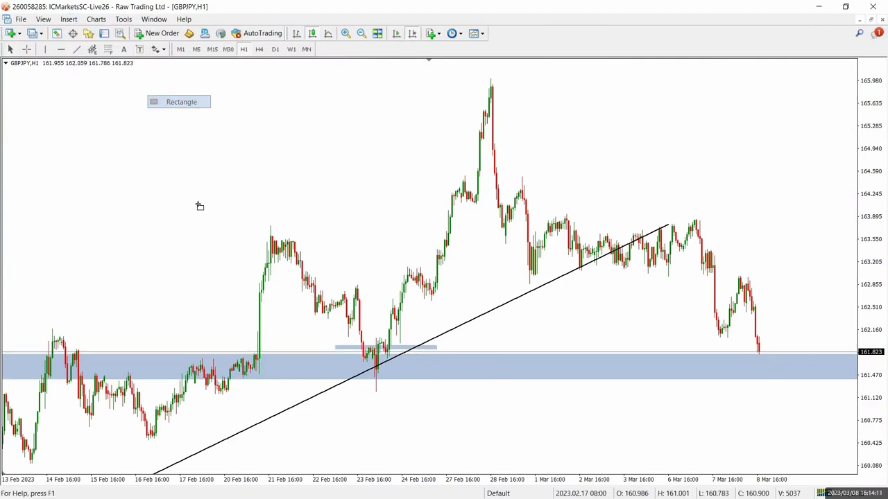
pyautogui.moveTo(233, 236); pyautogui.dragTo(555, 248)
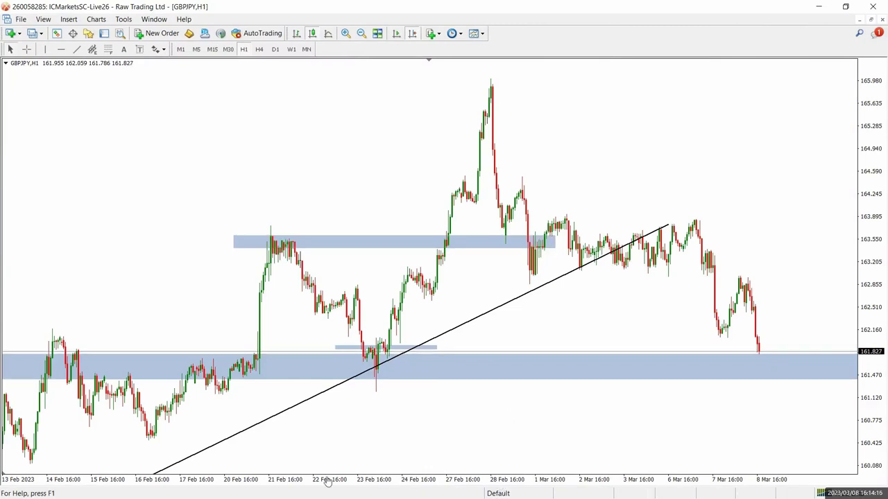
# Circle the late-February low in red, draw a rising arrow towards the 28 February peak, and undo the arrow
pyautogui.moveTo(393, 337)
pyautogui.mouseDown()
pyautogui.moveTo(358, 338)
pyautogui.moveTo(377, 371)
pyautogui.moveTo(399, 347)
pyautogui.moveTo(499, 104)
pyautogui.moveTo(507, 122)
pyautogui.mouseUp()
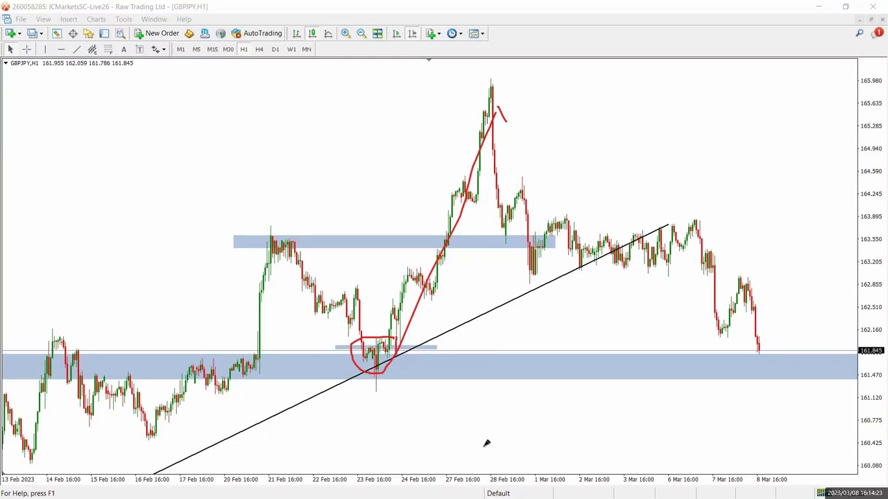
pyautogui.hotkey('ctrl', 'z')
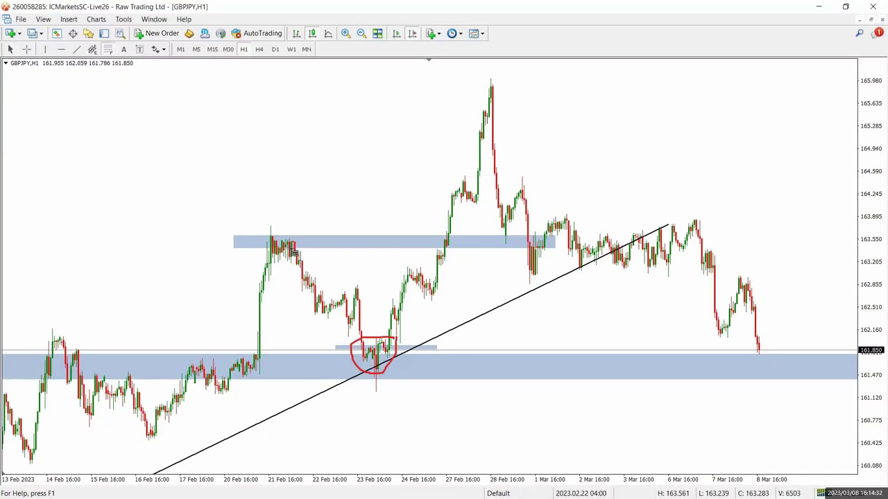
# Draw Fibonacci levels from the 21 February high to the late-February low and mark the 161.8 level with a green arrow
pyautogui.moveTo(272, 226); pyautogui.dragTo(375, 391)
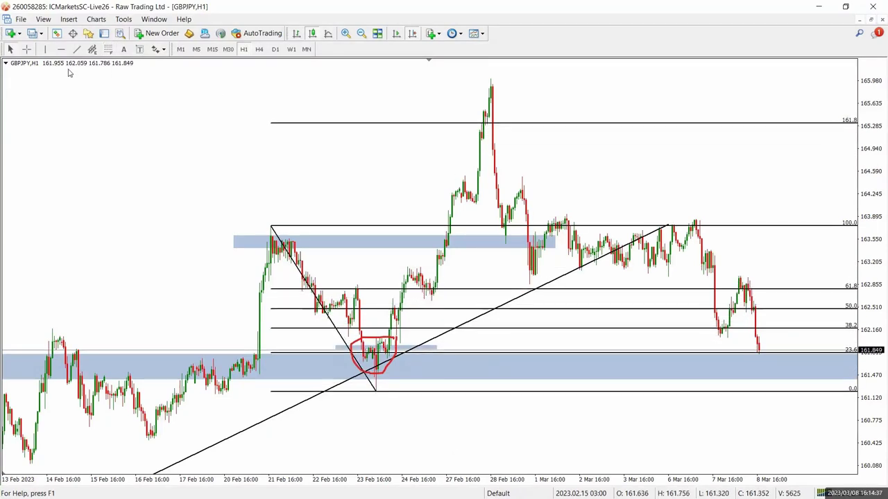
pyautogui.click(60, 49)
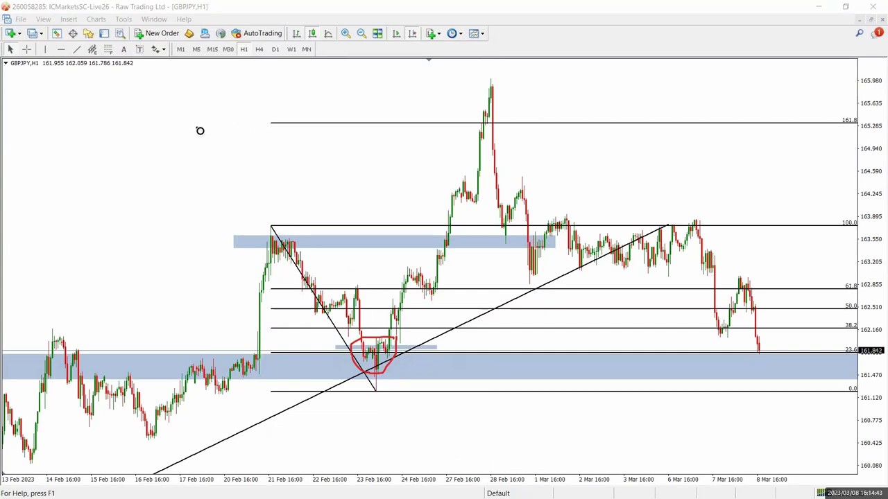
pyautogui.moveTo(200, 130)
pyautogui.mouseDown()
pyautogui.moveTo(507, 138)
pyautogui.moveTo(620, 123)
pyautogui.moveTo(669, 128)
pyautogui.mouseUp()
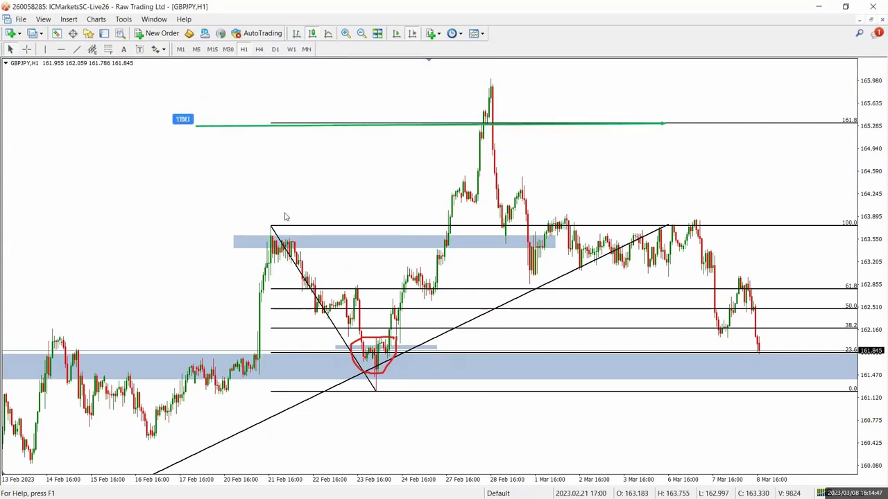
# Delete the Fibonacci retracement from the chart, keeping the green arrow at its 161.8 level
pyautogui.doubleClick(303, 277)
pyautogui.rightClick(298, 272)
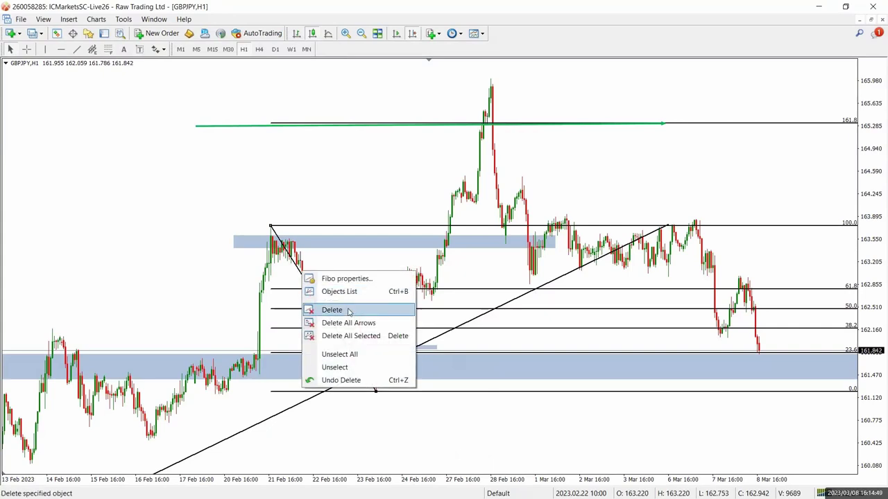
pyautogui.click(348, 310)
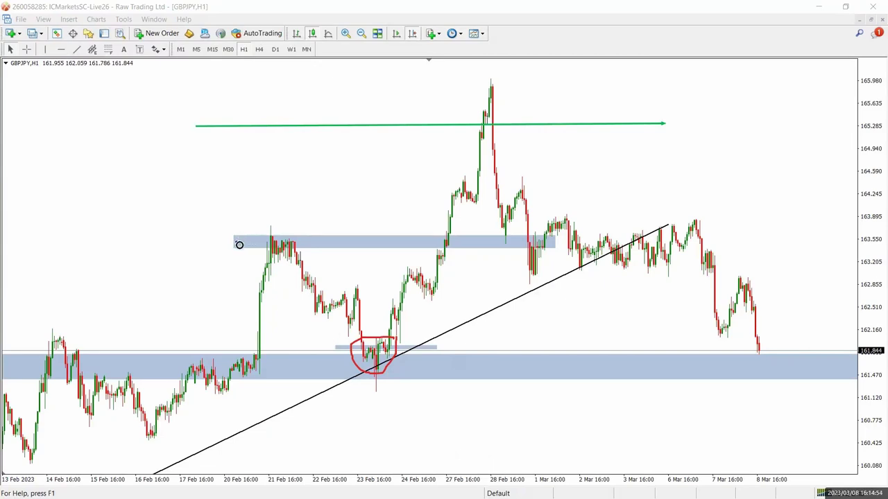
# Draw green arrows through the upper zone at about 163.5, at about 162.6 and at about 164.0
pyautogui.moveTo(239, 244); pyautogui.dragTo(688, 242)
pyautogui.moveTo(408, 300); pyautogui.dragTo(513, 300)
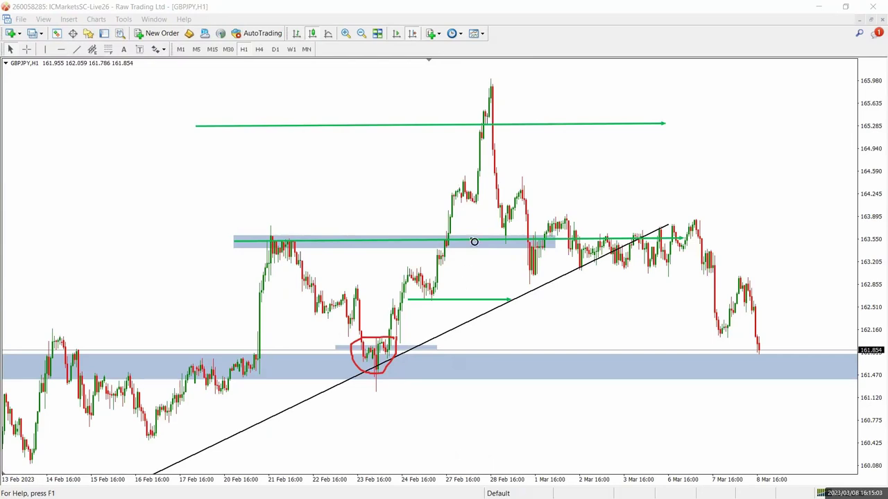
pyautogui.moveTo(435, 212); pyautogui.dragTo(520, 211)
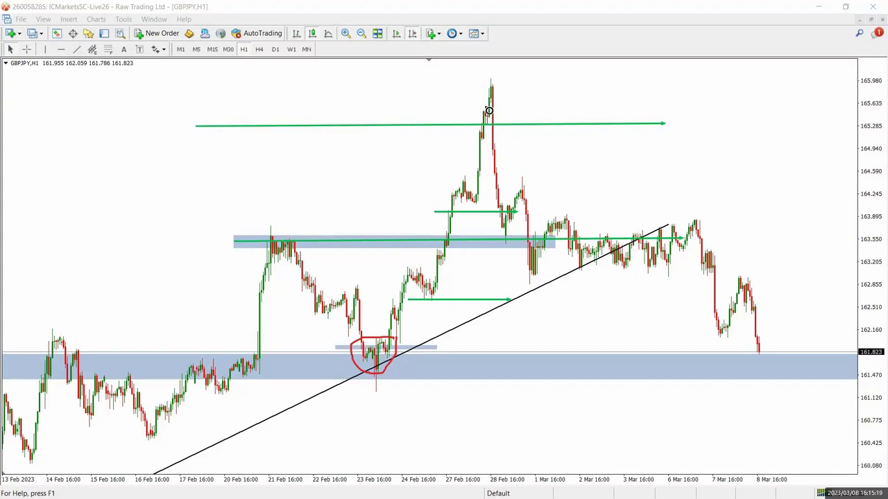
# Clear the red and green annotations and delete the trendline and rectangle zones from the chart
pyautogui.click(574, 476)
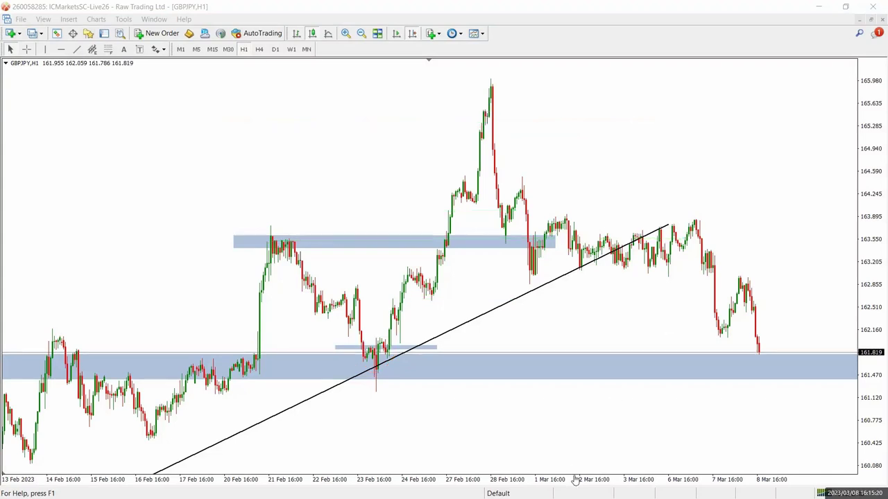
pyautogui.rightClick(543, 286)
pyautogui.click(571, 319)
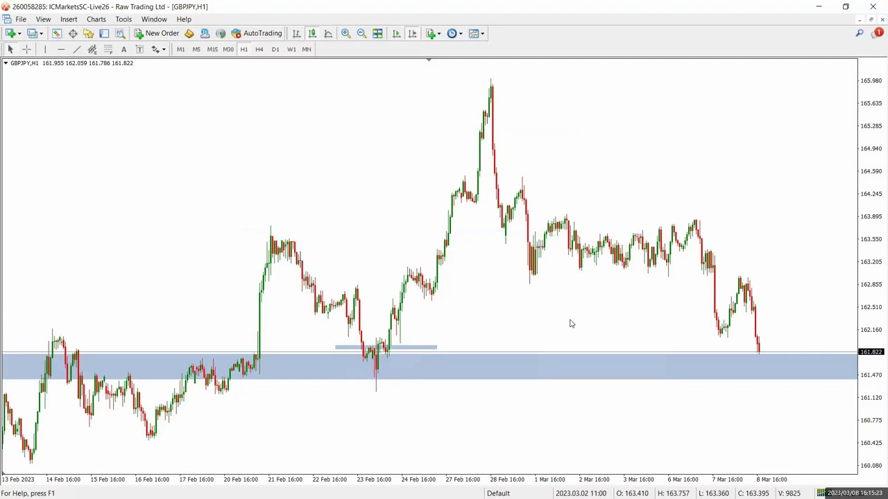
# Examine the H1 price history between late December 2022 and mid-February 2023 for swing highs and lows
pyautogui.scroll(5, 562, 316)
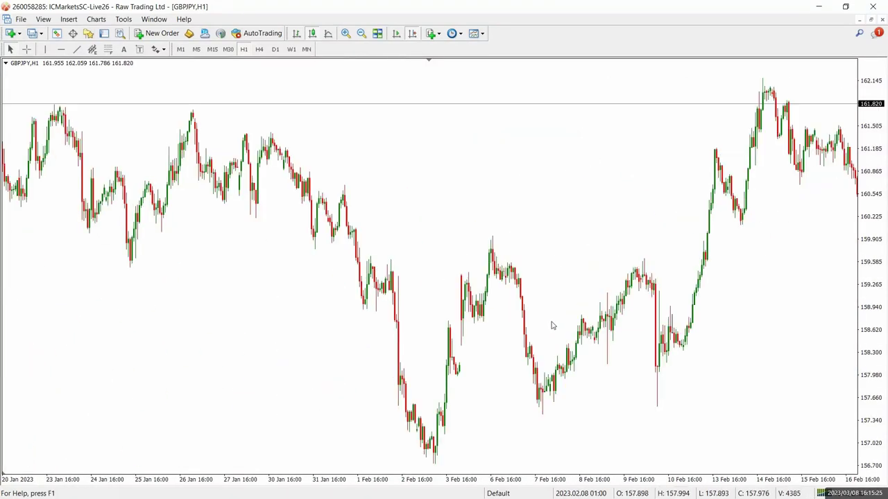
pyautogui.scroll(2, 532, 300)
pyautogui.scroll(2, 495, 287)
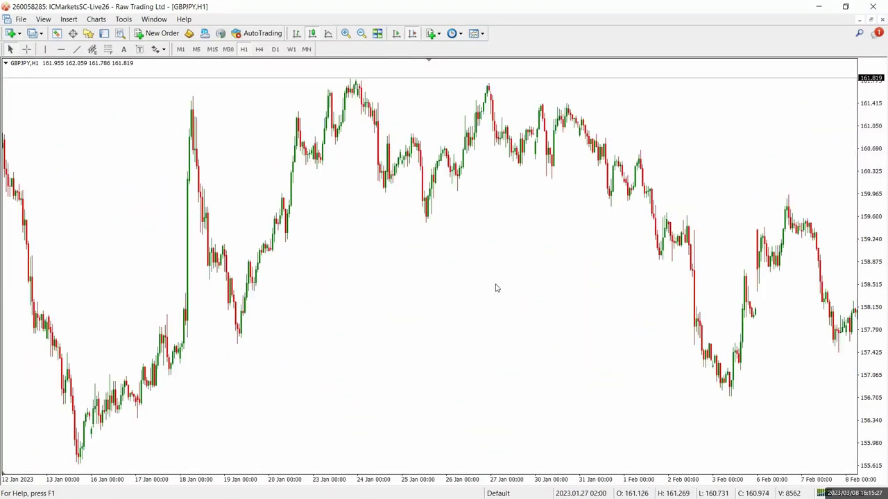
pyautogui.scroll(3, 495, 286)
pyautogui.scroll(4, 495, 286)
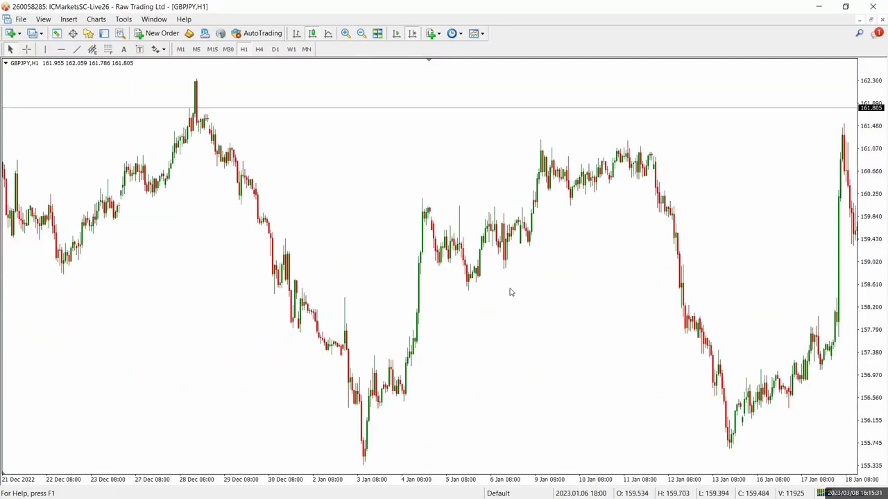
pyautogui.scroll(-15, 503, 287)
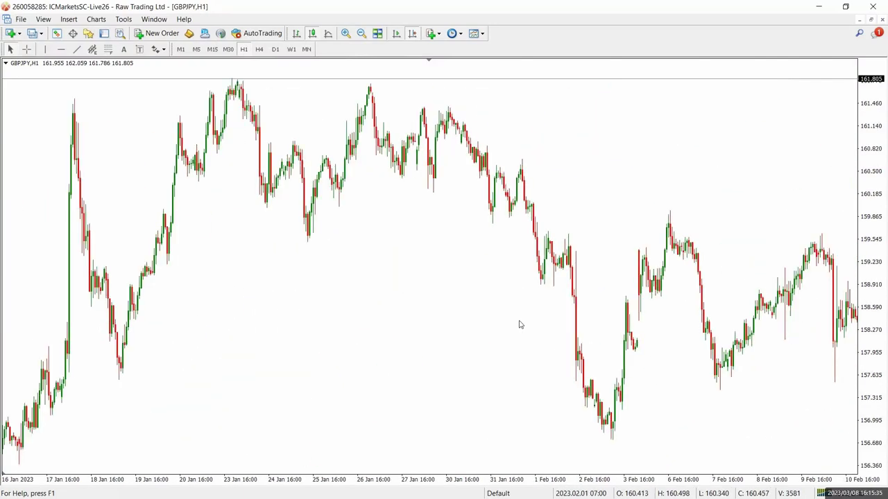
pyautogui.scroll(-4, 520, 324)
pyautogui.scroll(-3, 531, 324)
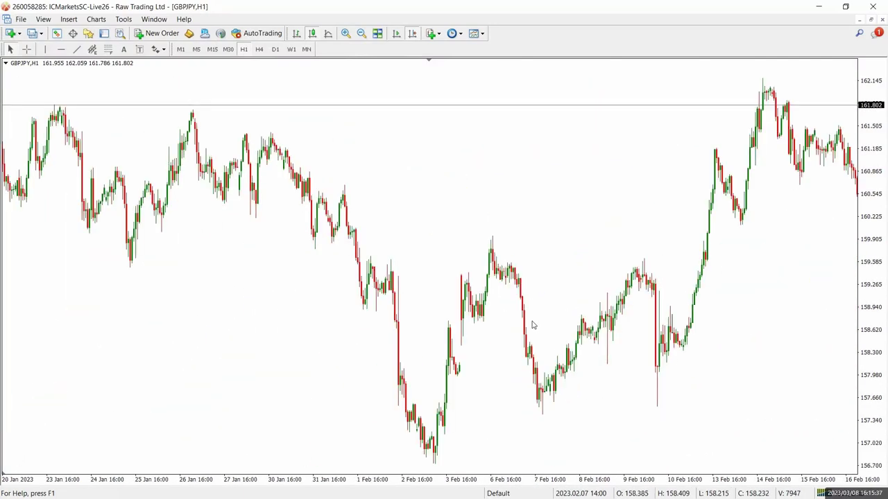
pyautogui.scroll(-3, 532, 325)
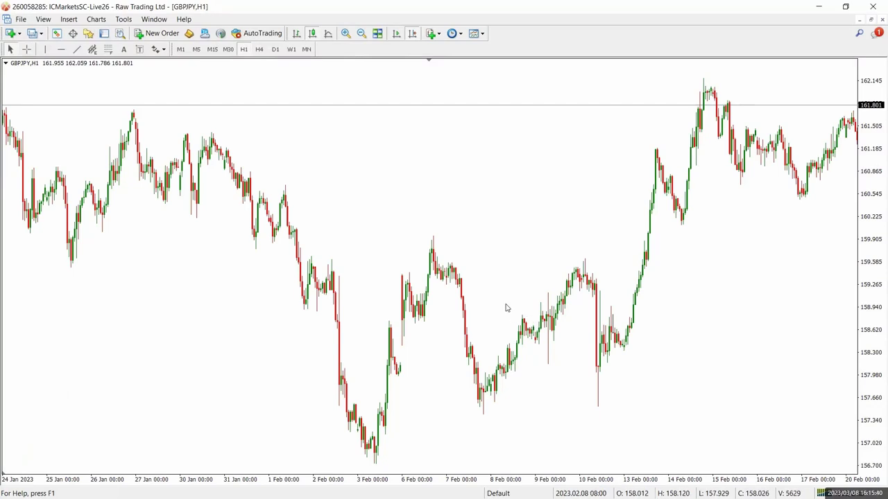
pyautogui.scroll(6, 474, 302)
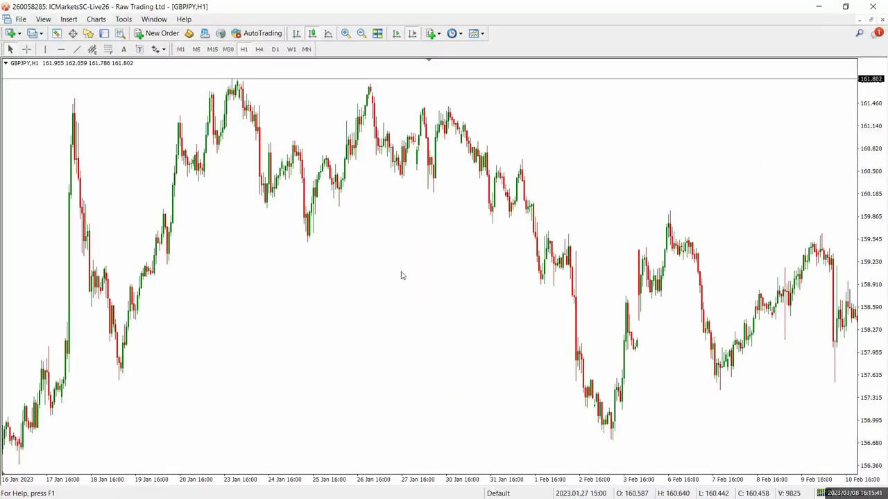
pyautogui.scroll(-6, 400, 275)
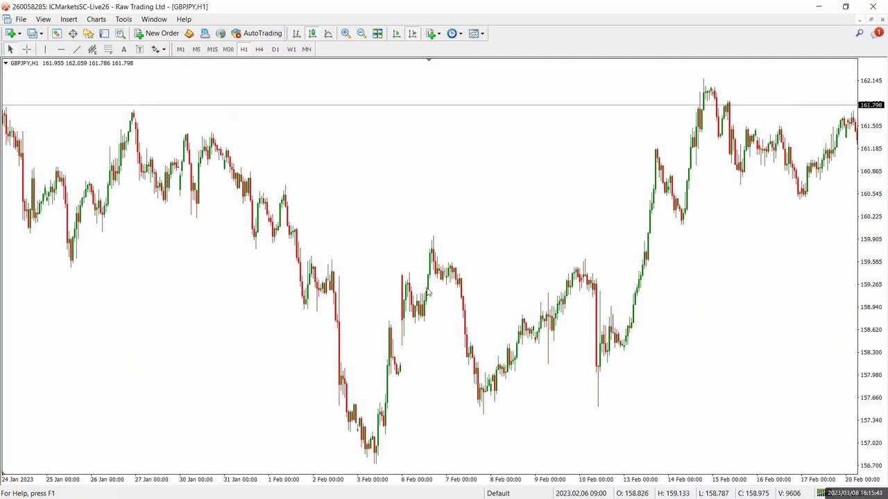
pyautogui.scroll(2, 429, 294)
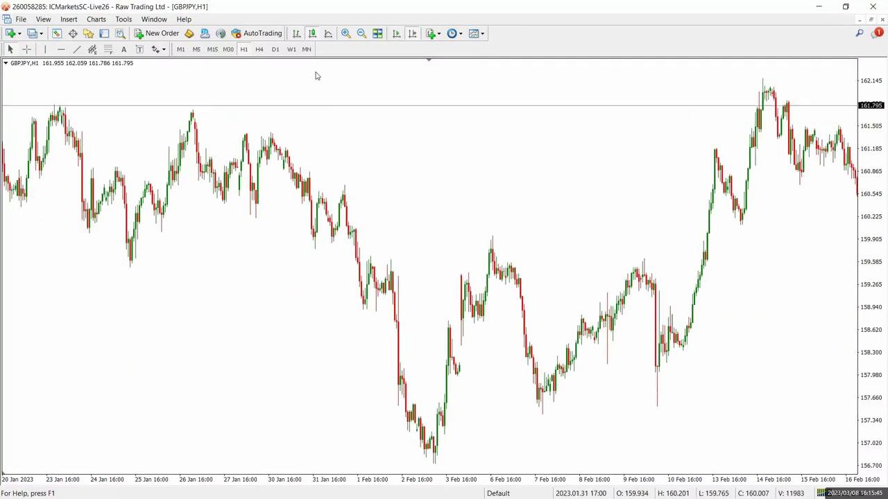
# On a zoomed-out H4 chart, draw a rising trendline from the late-September 2022 low at about 148.8 up to about 159.4
pyautogui.click(258, 49)
pyautogui.click(361, 34)
pyautogui.scroll(10, 411, 214)
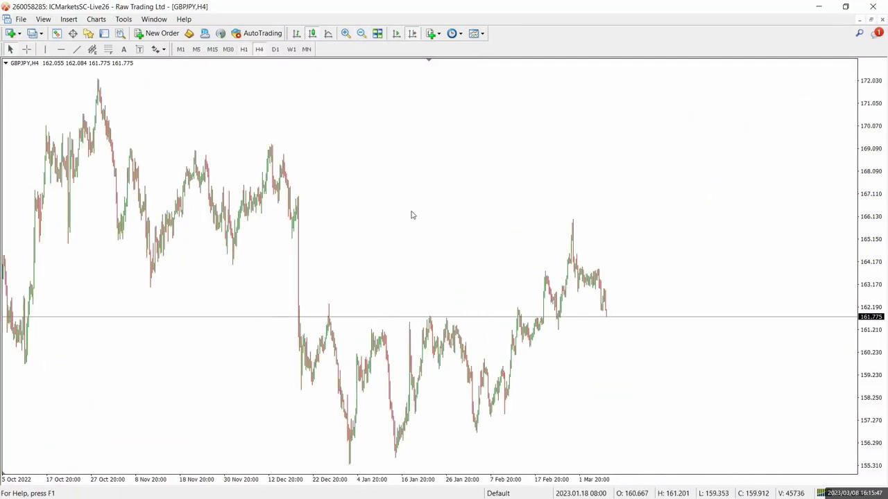
pyautogui.click(76, 50)
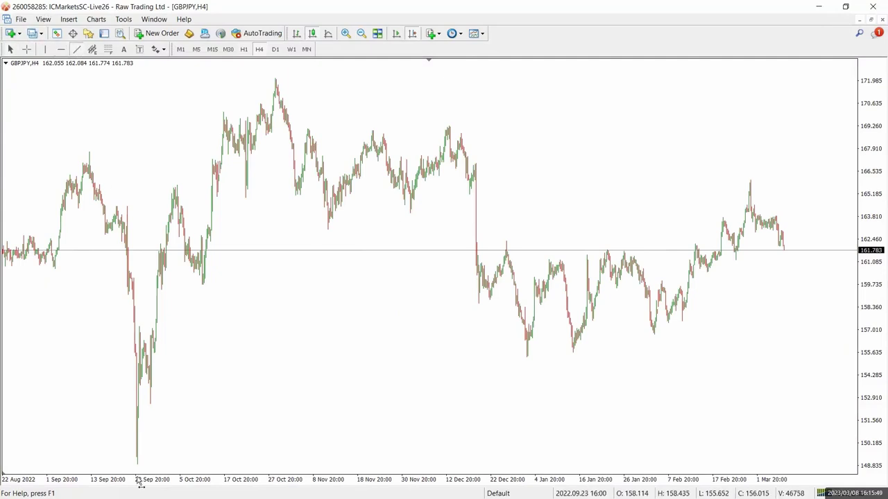
pyautogui.moveTo(139, 466); pyautogui.dragTo(770, 294)
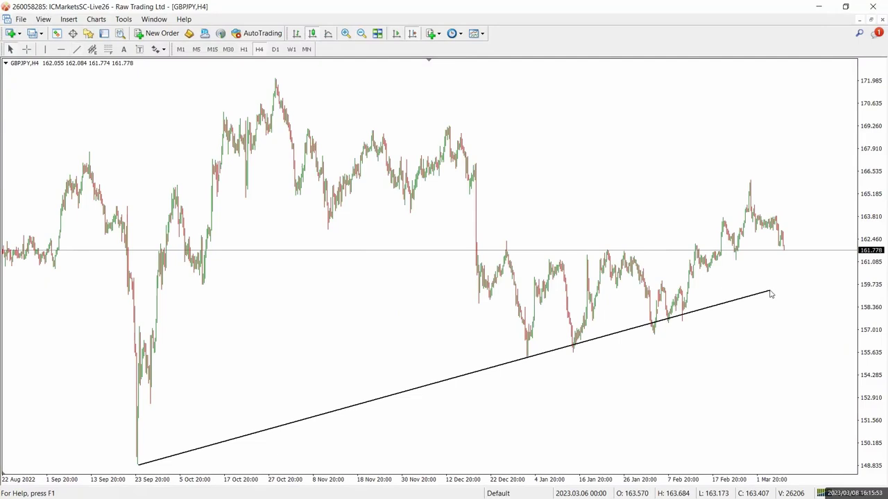
# Select the H4 trendline and adjust its upper end to about 159.3 in early March
pyautogui.doubleClick(155, 461)
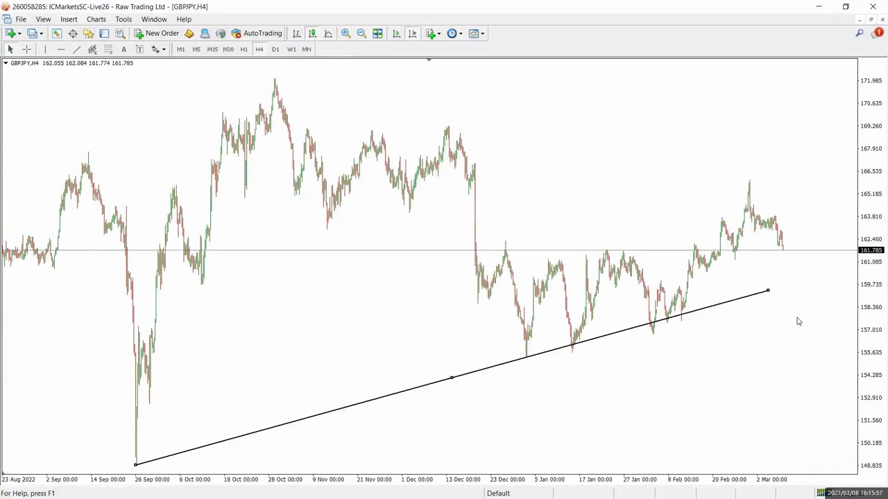
pyautogui.scroll(-3, 656, 360)
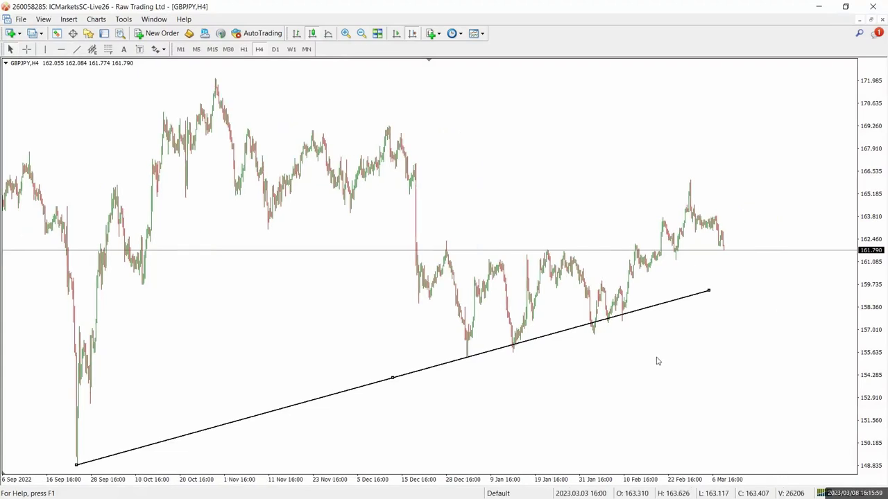
pyautogui.scroll(2, 643, 356)
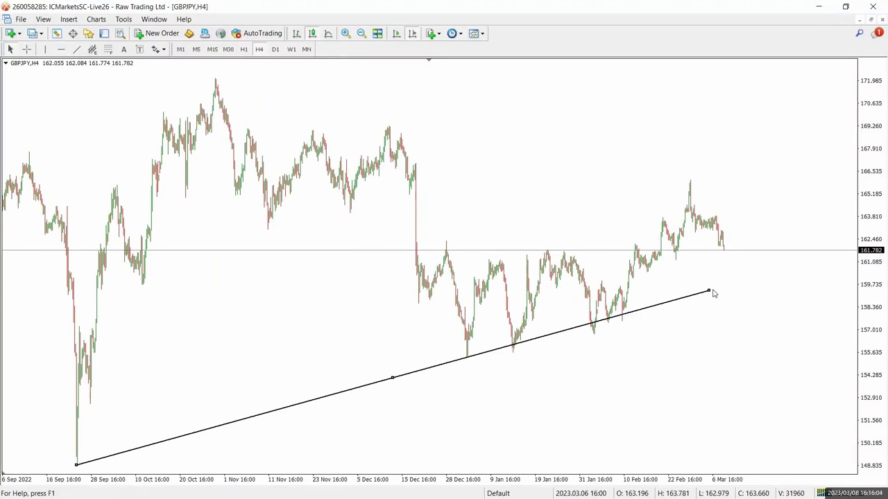
pyautogui.moveTo(713, 293); pyautogui.dragTo(705, 297)
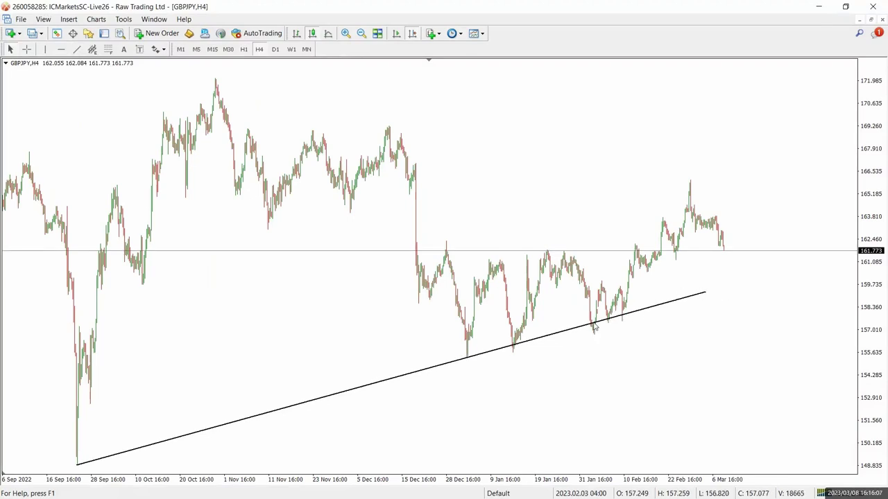
# Circle the H4 trendline's starting point at the late-September low in red
pyautogui.scroll(-2, 506, 305)
pyautogui.scroll(1, 481, 297)
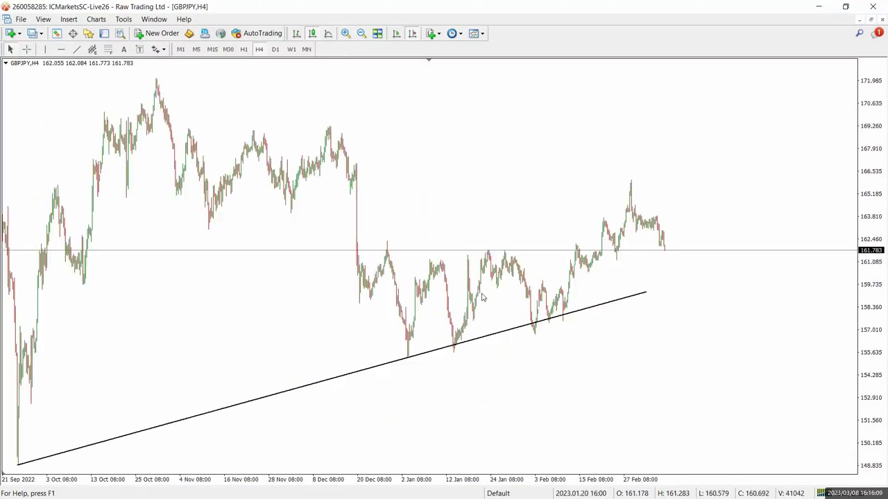
pyautogui.scroll(2, 257, 406)
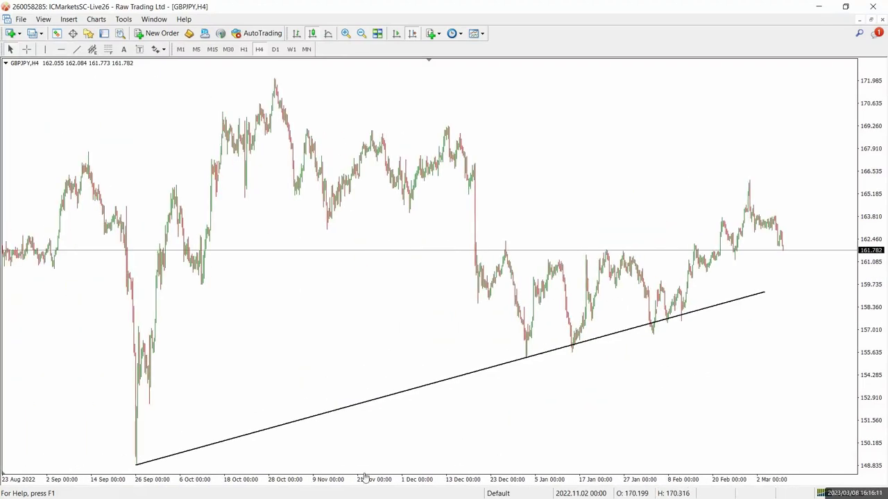
pyautogui.moveTo(119, 472); pyautogui.dragTo(161, 459)
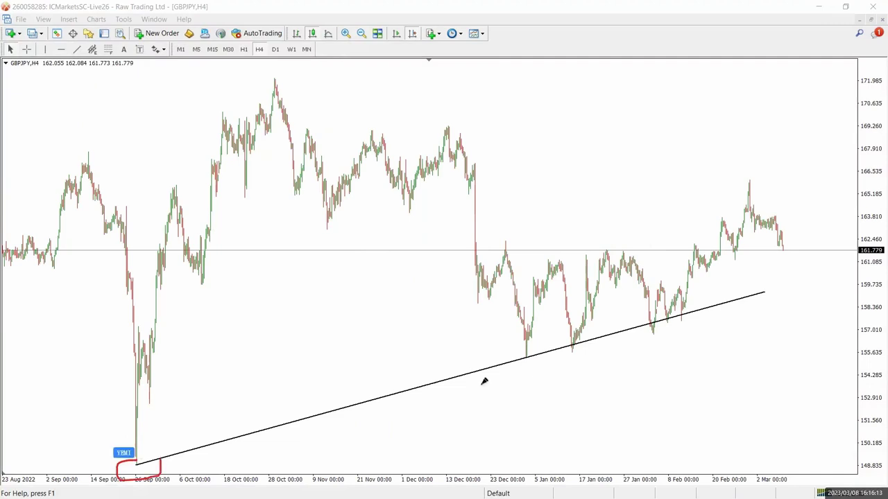
# Mark the H4 trendline's January and February touch points in red and clear all the red markings
pyautogui.moveTo(574, 336); pyautogui.dragTo(586, 340)
pyautogui.moveTo(645, 321); pyautogui.dragTo(655, 325)
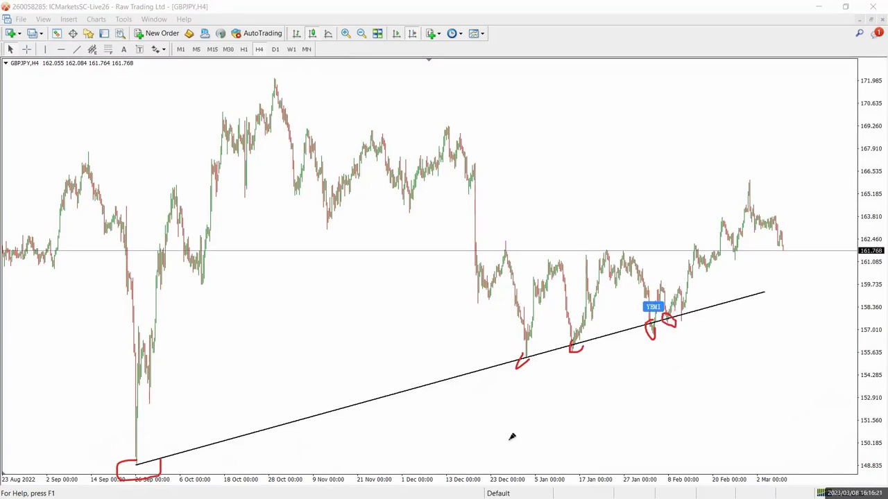
pyautogui.click(582, 481)
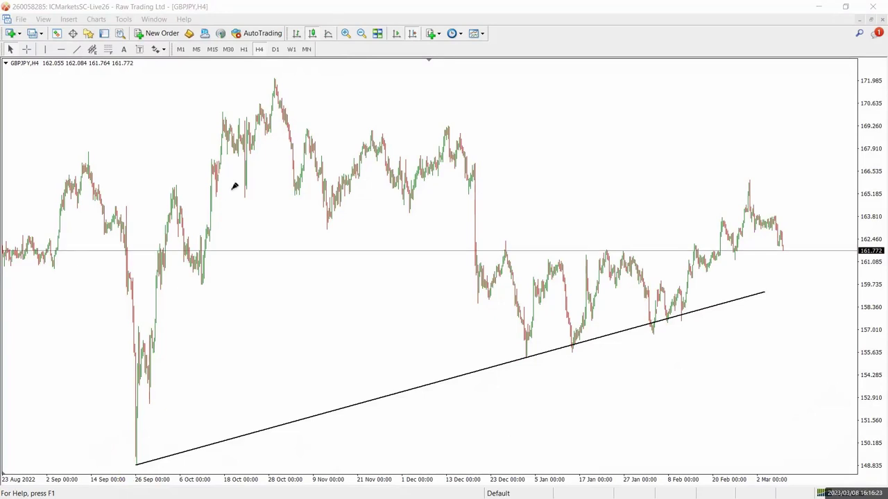
# Draw a rectangle over the early-February lows as a support zone between about 157.5 and 157.8, extending to about 21 February
pyautogui.click(69, 19)
pyautogui.moveTo(97, 103)
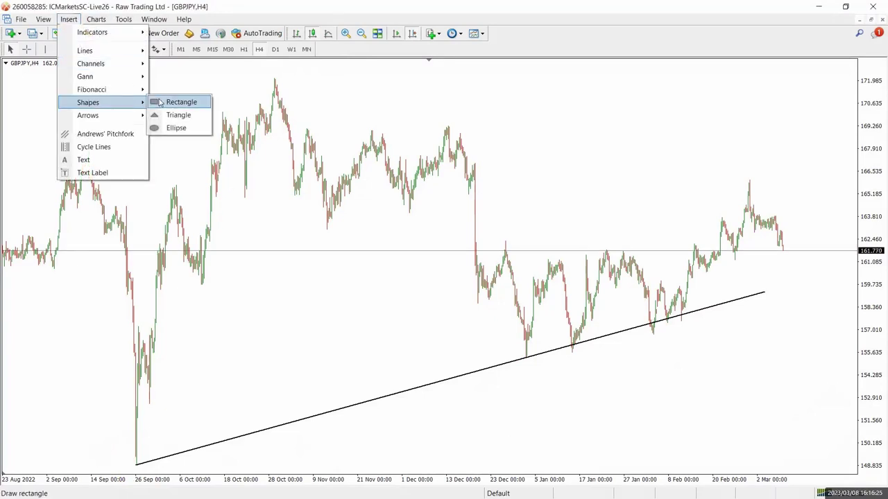
pyautogui.click(174, 102)
pyautogui.moveTo(654, 318); pyautogui.dragTo(718, 322)
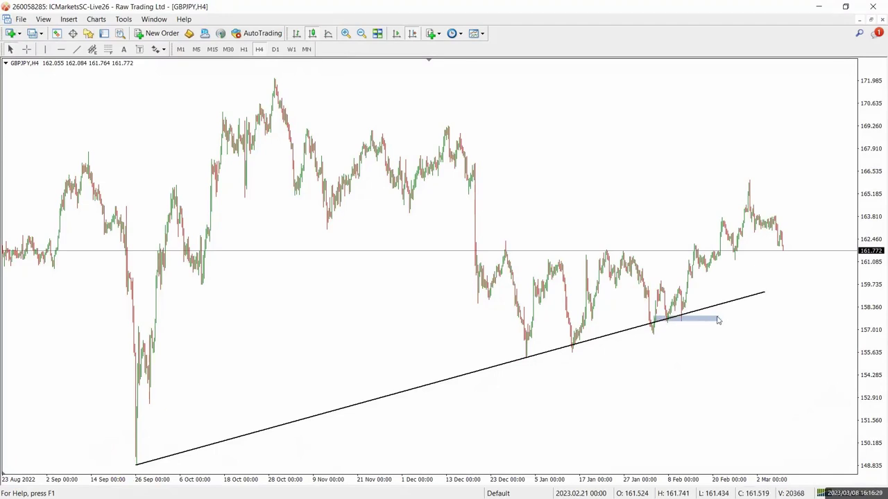
# On the H1 timeframe, draw a Fibonacci retracement from the 3 February low at about 156.74 to the 6 February high near 160
pyautogui.press('+')
pyautogui.click(243, 49)
pyautogui.scroll(-20, 323, 228)
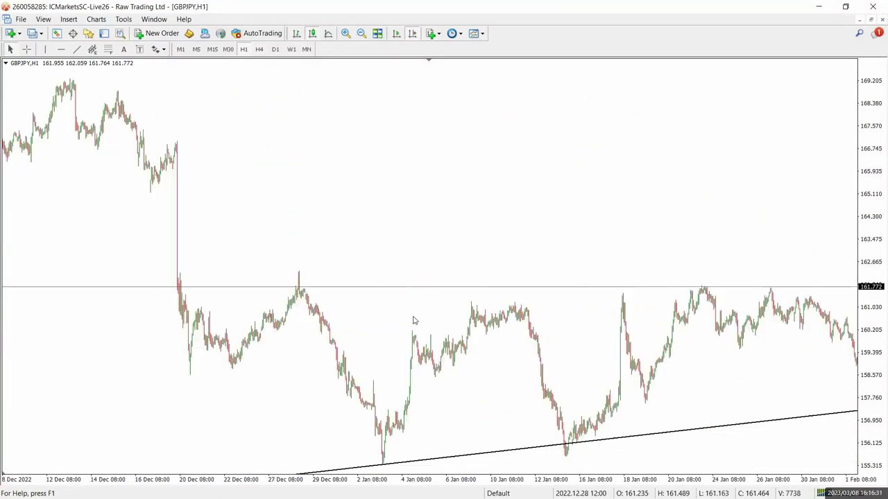
pyautogui.click(345, 34)
pyautogui.scroll(-4, 349, 153)
pyautogui.scroll(3, 377, 229)
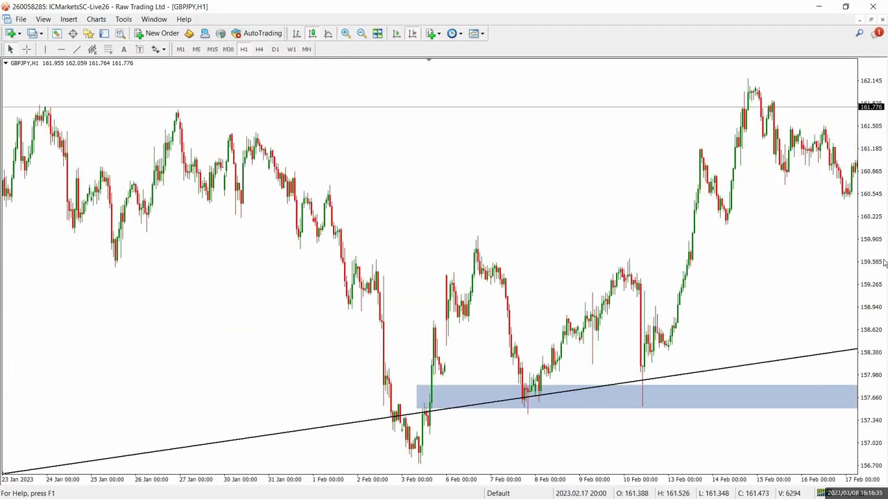
pyautogui.click(108, 50)
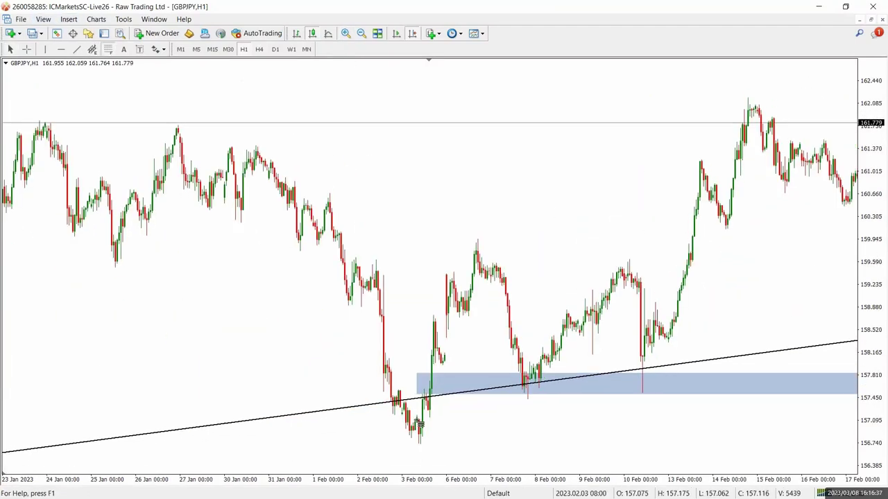
pyautogui.moveTo(420, 446); pyautogui.dragTo(476, 237)
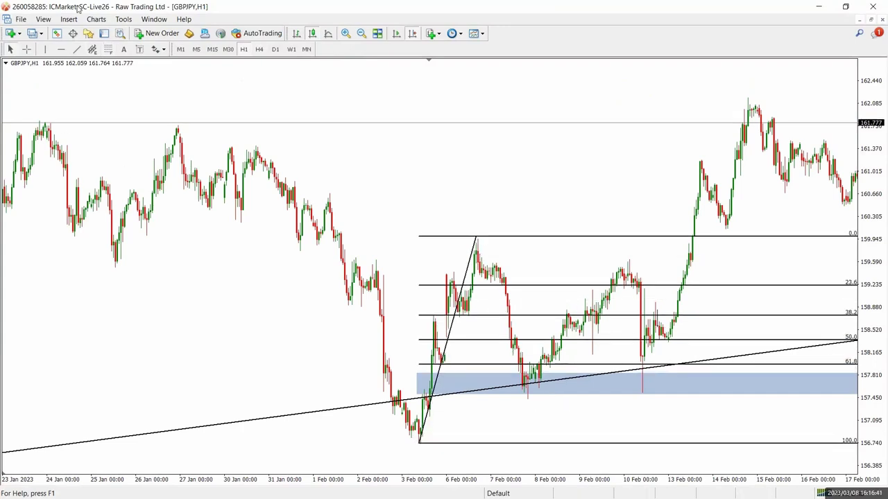
# Circle the 7 February low inside the support zone in red
pyautogui.hotkey('ctrl', 'shift', '3')
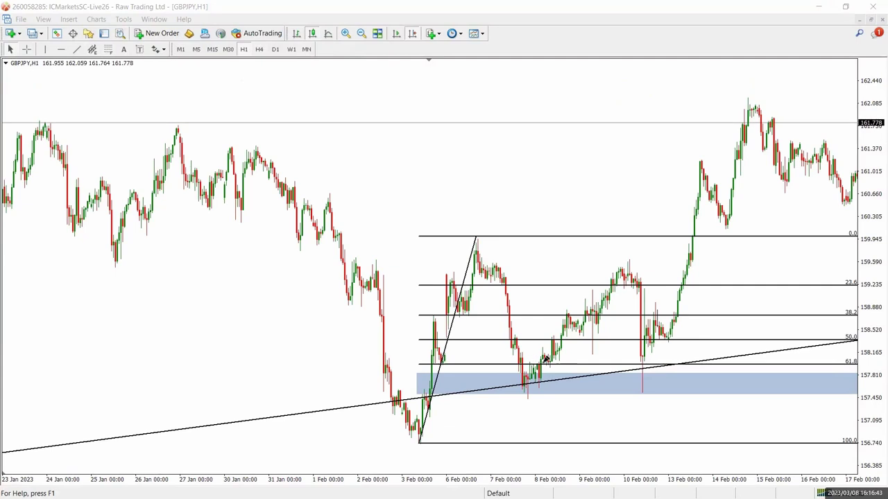
pyautogui.moveTo(531, 364)
pyautogui.mouseDown()
pyautogui.moveTo(520, 390)
pyautogui.moveTo(552, 366)
pyautogui.moveTo(548, 352)
pyautogui.mouseUp()
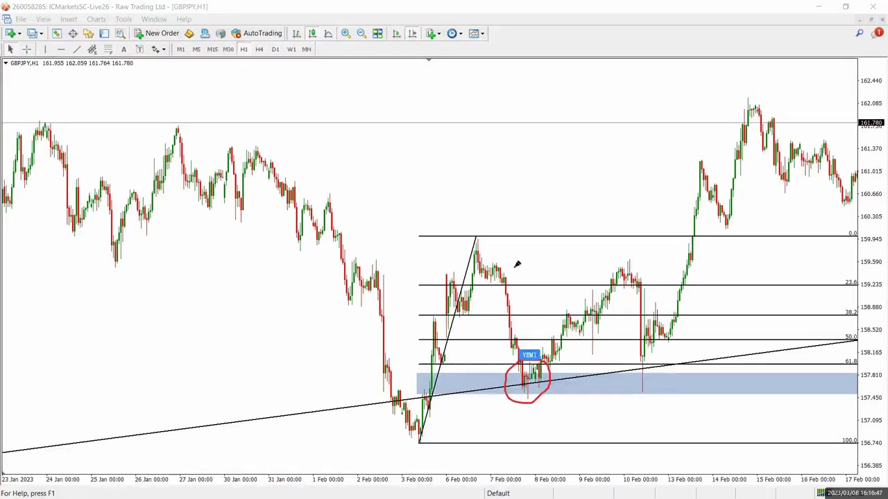
pyautogui.press('Escape')
# Adjust the Fibonacci retracement's upper end to the 6 February high at about 159.95
pyautogui.doubleClick(475, 243)
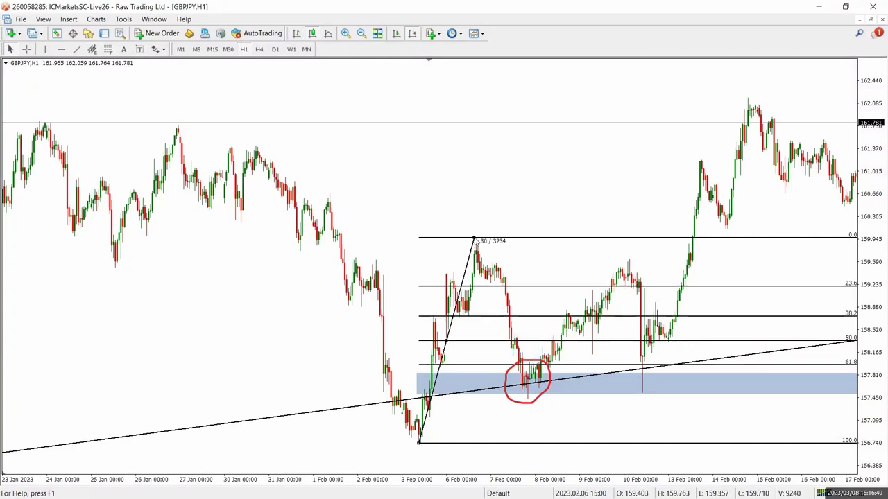
pyautogui.moveTo(474, 239); pyautogui.dragTo(478, 244)
pyautogui.rightClick(478, 245)
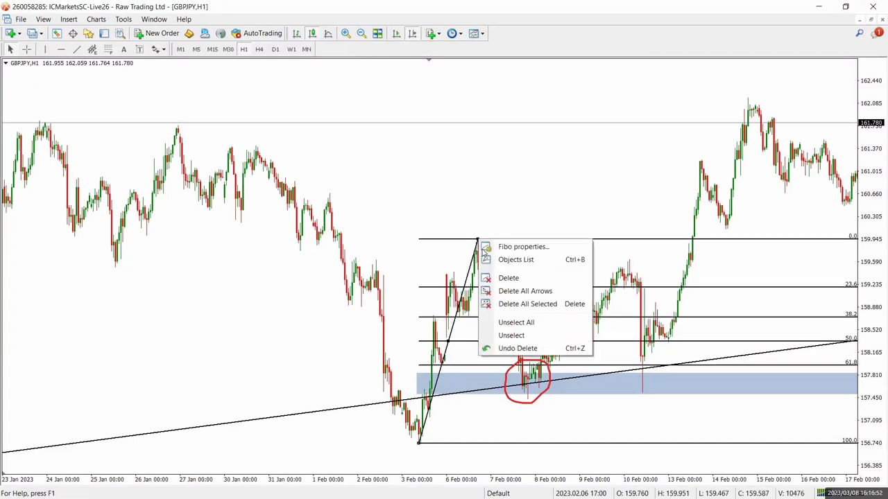
# Raise the support rectangle's upper edge to about 158 and place a horizontal line at 157.971 on the 61.8 Fibonacci level
pyautogui.click(415, 379)
pyautogui.moveTo(353, 374); pyautogui.dragTo(344, 364)
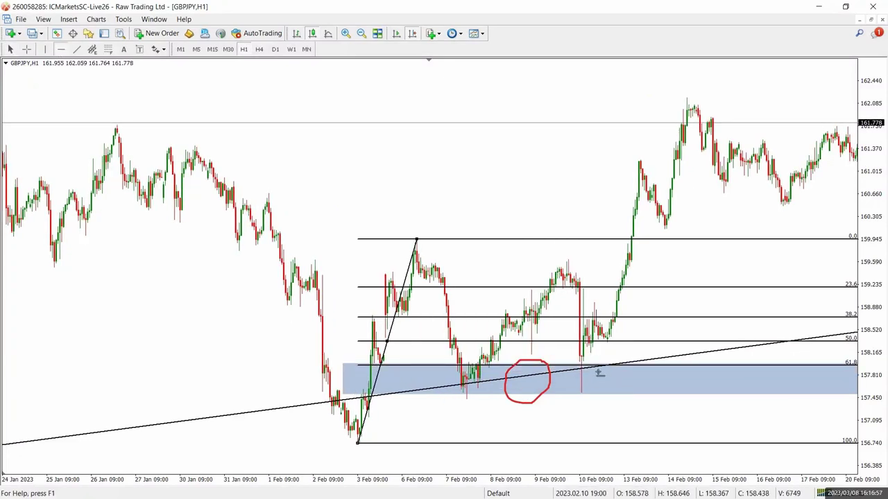
pyautogui.click(581, 365)
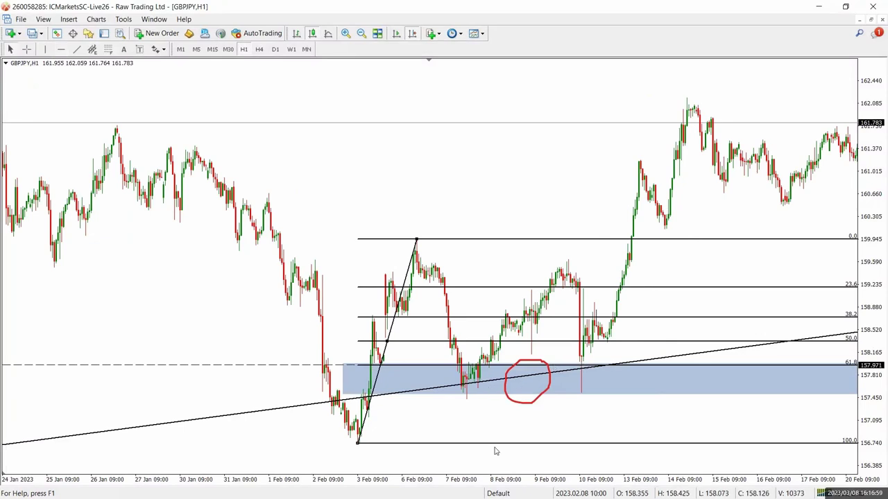
# Clear the red circle and delete the Fibonacci retracement from the H1 chart
pyautogui.press('Escape')
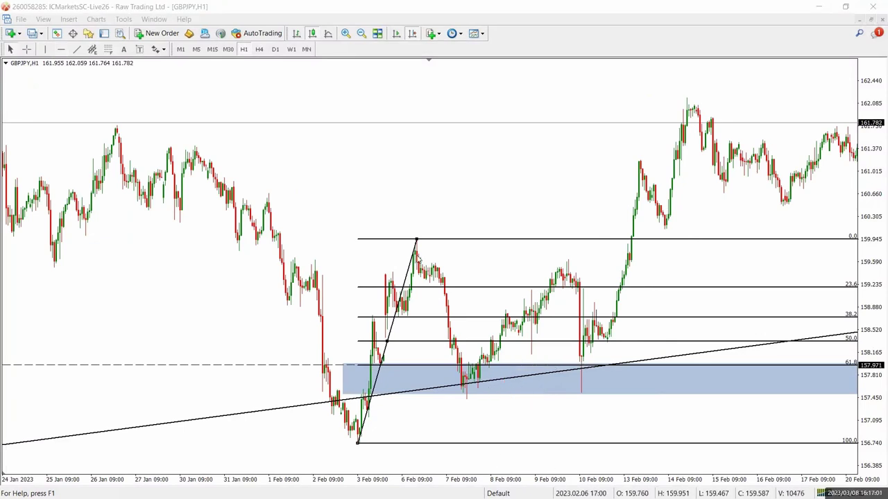
pyautogui.rightClick(416, 252)
pyautogui.click(448, 289)
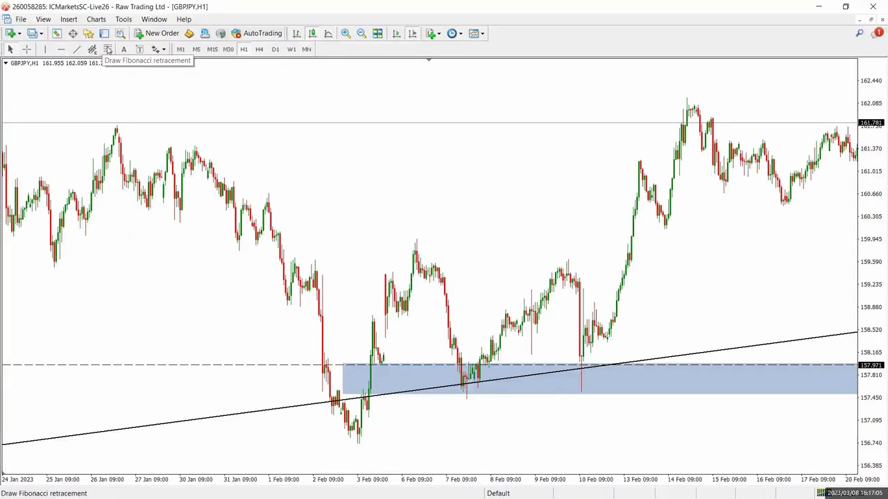
# Draw a Fibonacci from the 6 February high to the 7 February low and place a horizontal line at 161.509 on its 161.8 level
pyautogui.click(109, 49)
pyautogui.moveTo(416, 239); pyautogui.dragTo(466, 397)
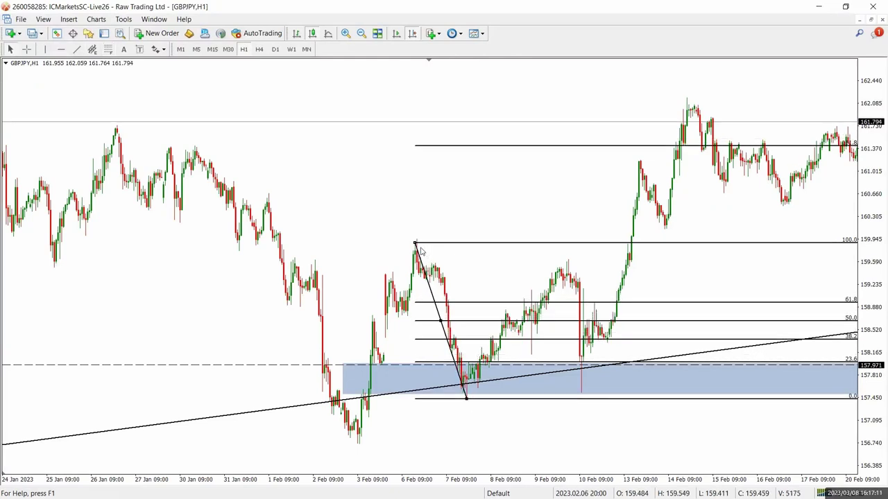
pyautogui.moveTo(415, 242); pyautogui.dragTo(416, 239)
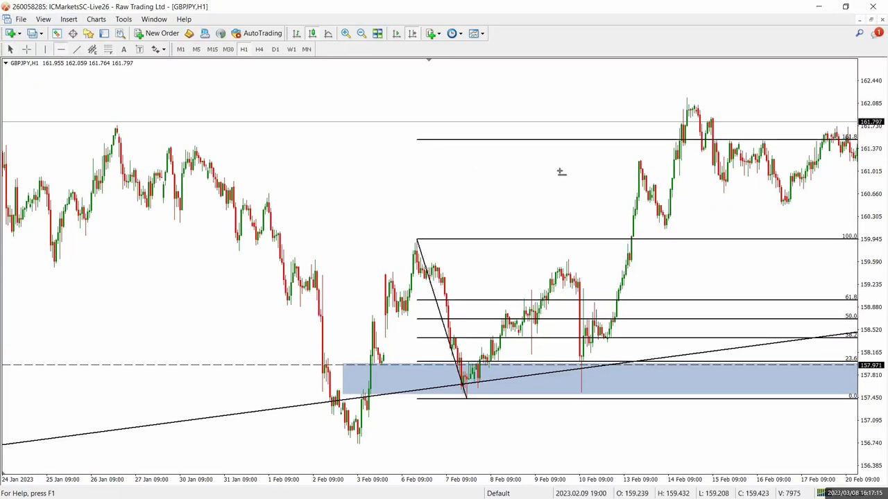
pyautogui.click(577, 141)
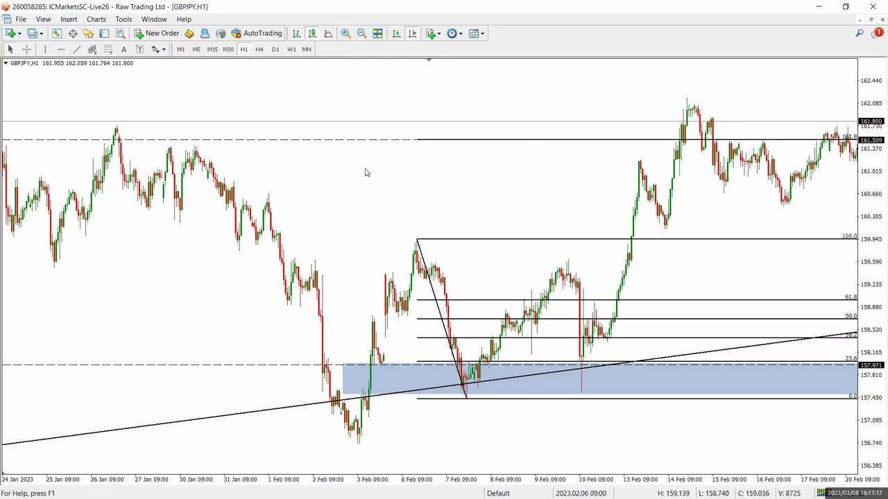
# Delete the Fibonacci drawn between the 6 February high and the 7 February low
pyautogui.scroll(2, 577, 186)
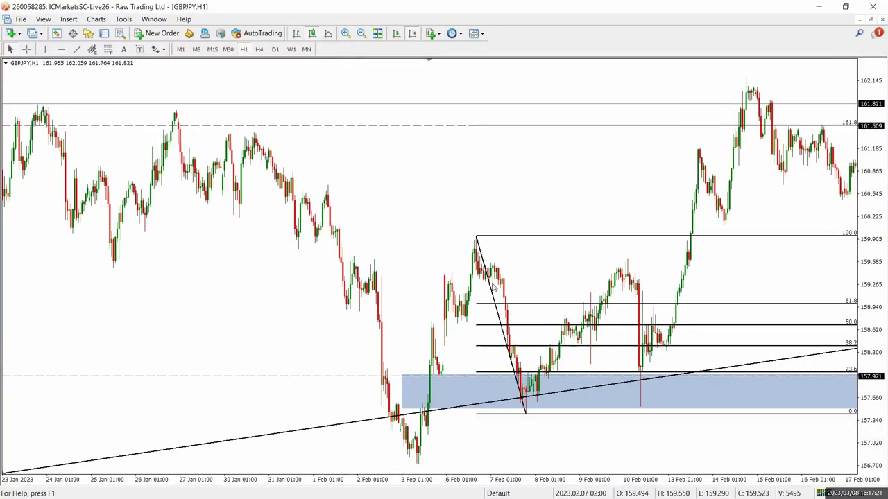
pyautogui.rightClick(489, 283)
pyautogui.click(527, 323)
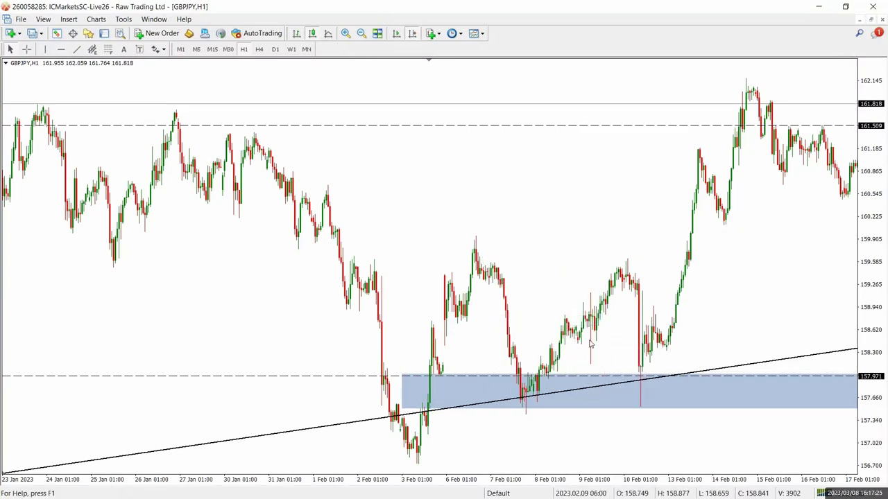
# Draw green arrows from the 7 February low to the 10 February high, down to the support zone, and up to the 161.509 line
pyautogui.click(28, 51)
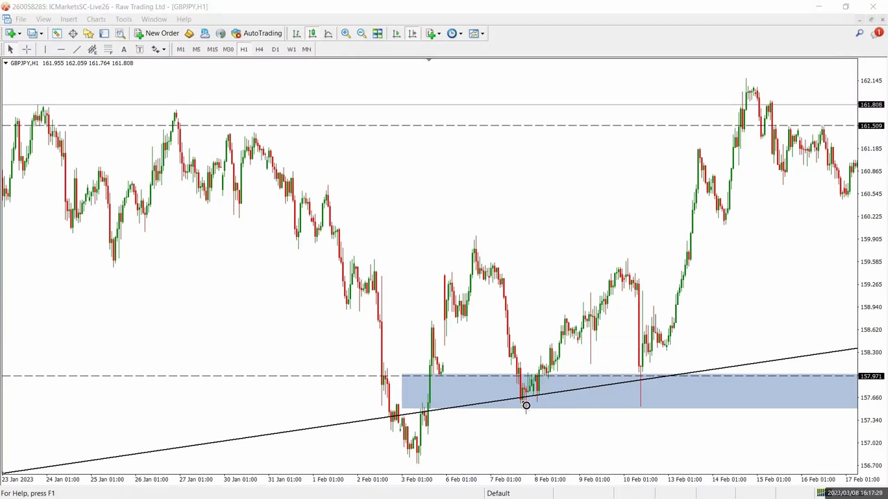
pyautogui.moveTo(526, 406); pyautogui.dragTo(642, 371)
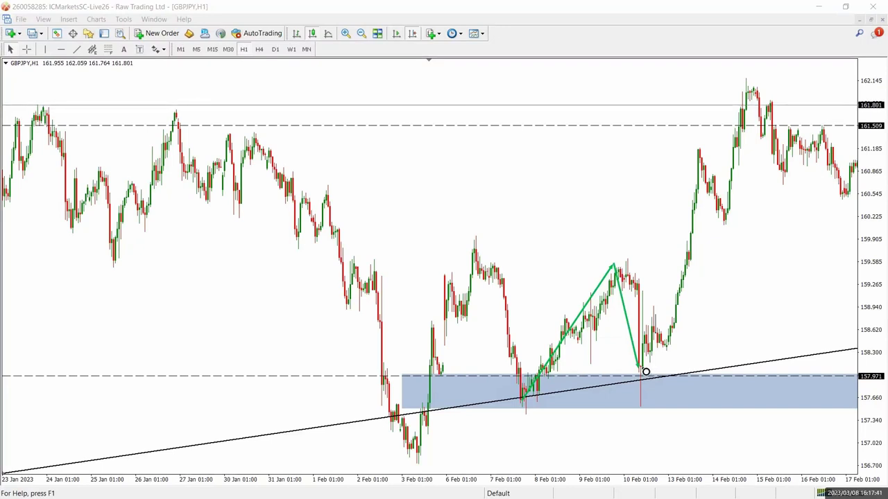
pyautogui.moveTo(645, 368)
pyautogui.mouseDown()
pyautogui.moveTo(703, 134)
pyautogui.moveTo(737, 126)
pyautogui.mouseUp()
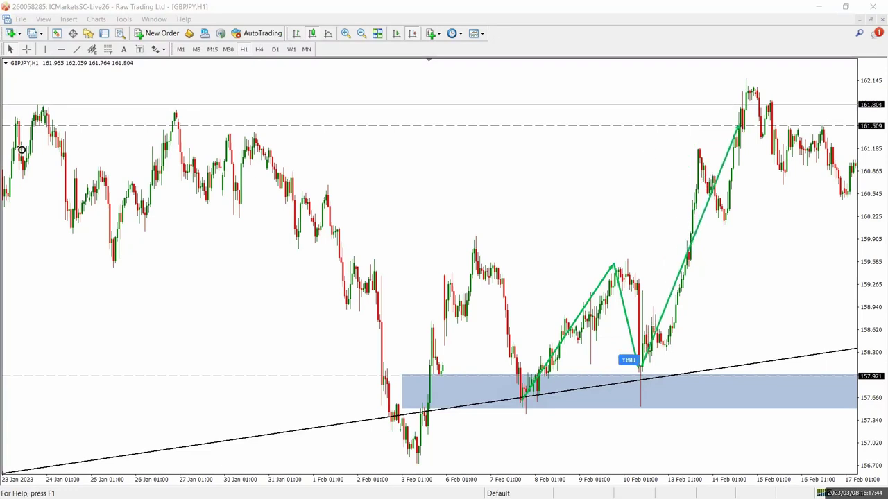
# Measure the distance from the 157.971 entry line up to the 161.509 target line
pyautogui.click(26, 49)
pyautogui.moveTo(549, 374); pyautogui.dragTo(706, 127)
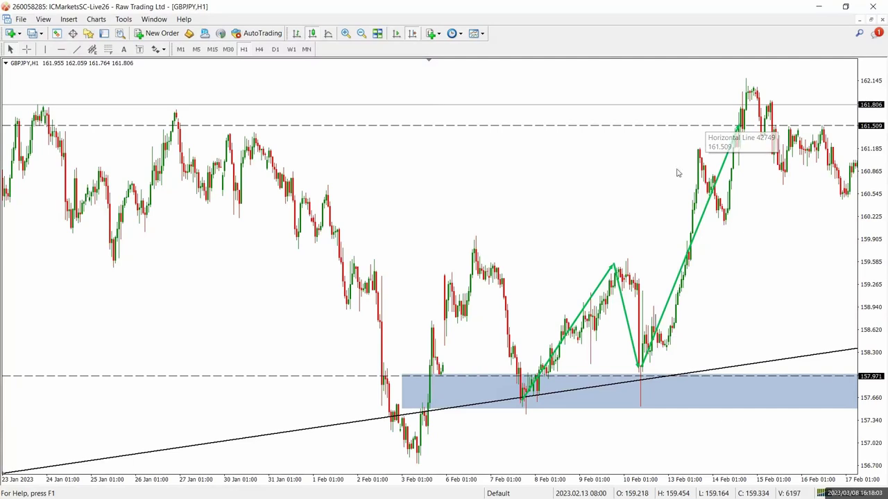
# Switch to the Fibonacci diagram and add a tick beside "AS AN EXTENSION TOOL"
pyautogui.click(418, 4)
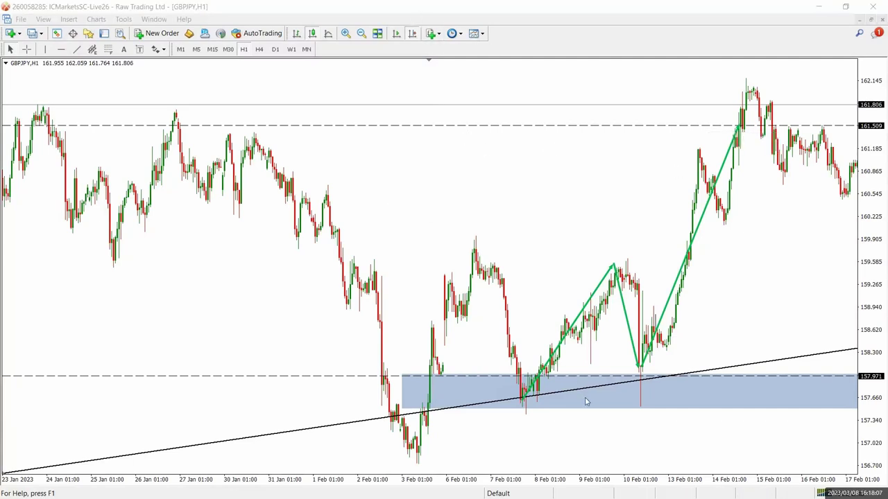
pyautogui.hotkey('alt', 'Tab')
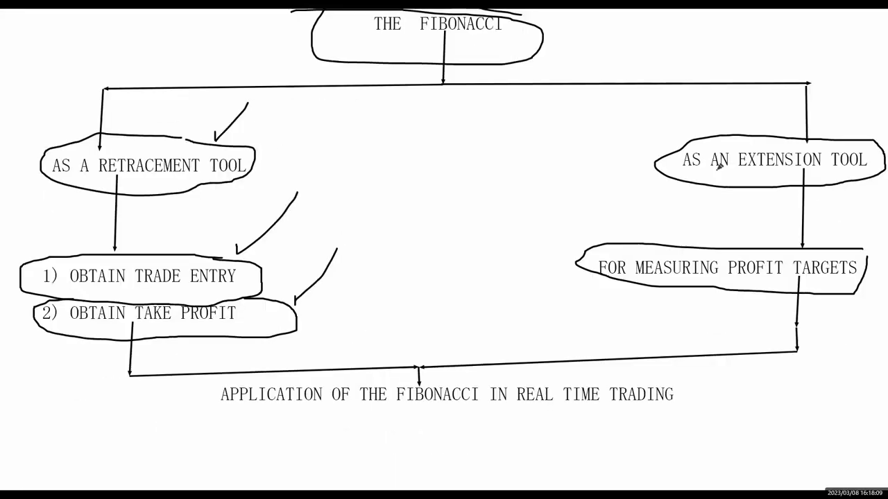
pyautogui.moveTo(680, 131); pyautogui.dragTo(711, 88)
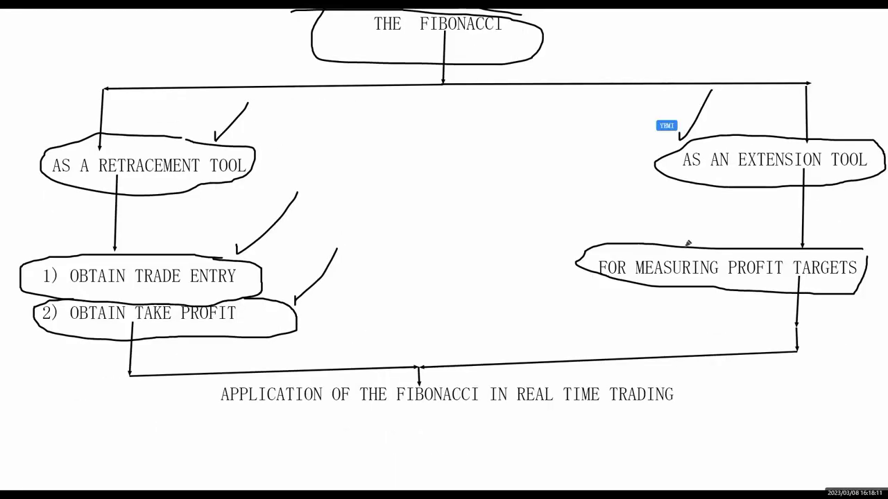
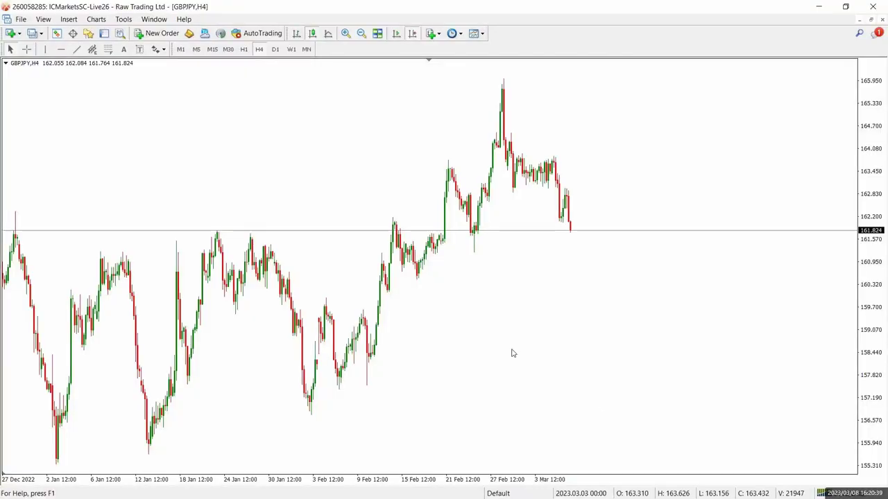
# On the H4 chart, draw a rectangle zone between about 161.4 and 161.8 from 12 January to beyond the latest candle
pyautogui.scroll(6, 511, 353)
pyautogui.scroll(-3, 478, 340)
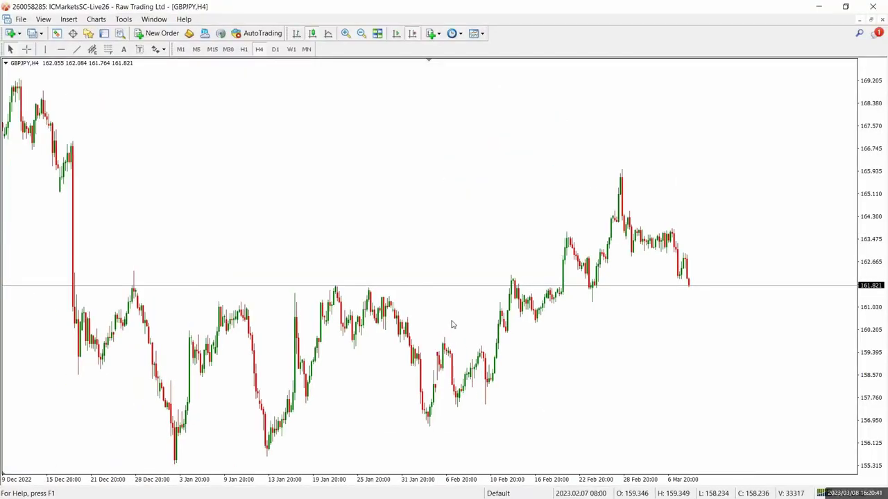
pyautogui.click(68, 19)
pyautogui.moveTo(102, 101)
pyautogui.click(163, 101)
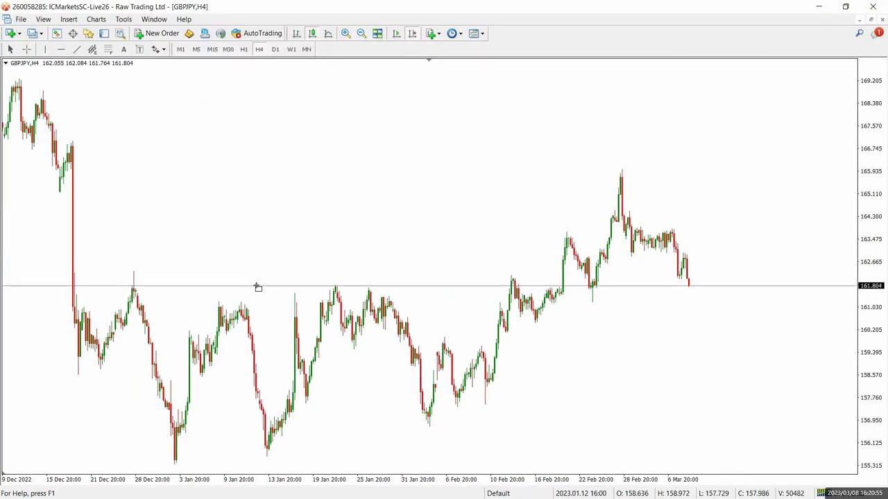
pyautogui.moveTo(257, 287); pyautogui.dragTo(755, 296)
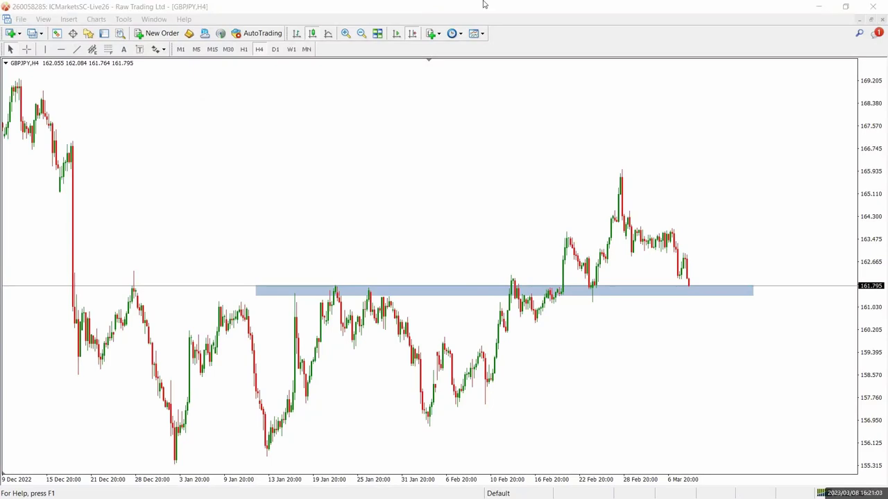
# Mark the zone's late-January highs, mid-February break and late-February retest in red, and clear the markings
pyautogui.click(327, 339)
pyautogui.moveTo(351, 283)
pyautogui.mouseDown()
pyautogui.moveTo(332, 291)
pyautogui.moveTo(386, 289)
pyautogui.moveTo(356, 284)
pyautogui.mouseUp()
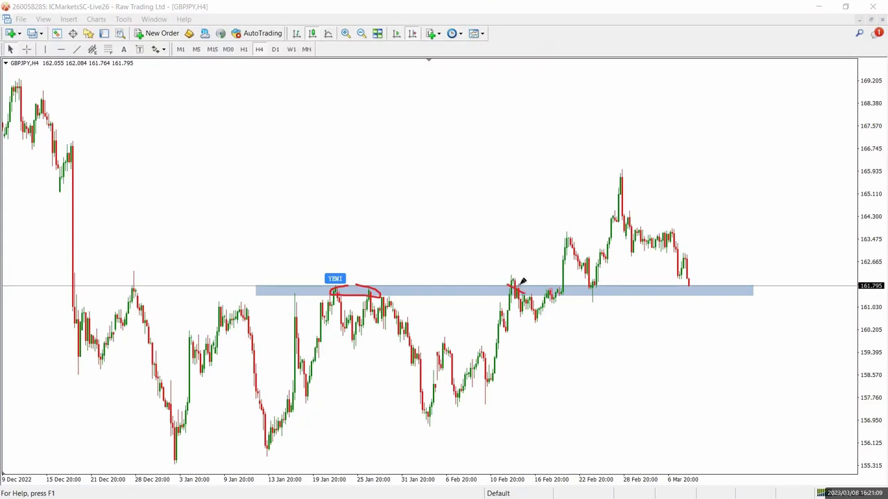
pyautogui.moveTo(522, 281); pyautogui.dragTo(511, 294)
pyautogui.moveTo(596, 278)
pyautogui.mouseDown()
pyautogui.moveTo(582, 290)
pyautogui.moveTo(597, 279)
pyautogui.mouseUp()
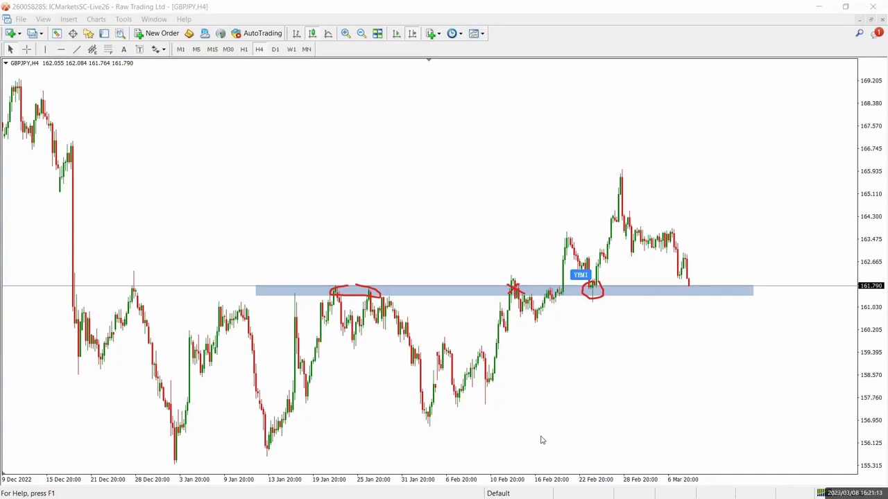
pyautogui.click(574, 457)
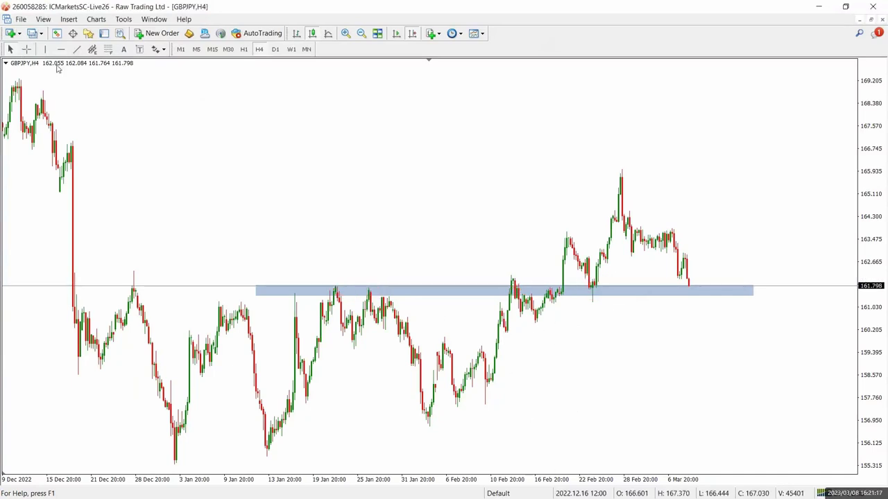
# On the H4 chart, draw a Fibonacci retracement from the 17 February low to the 21 February high and place a horizontal line at its 61.8 level, 161.733
pyautogui.moveTo(420, 316); pyautogui.dragTo(361, 273)
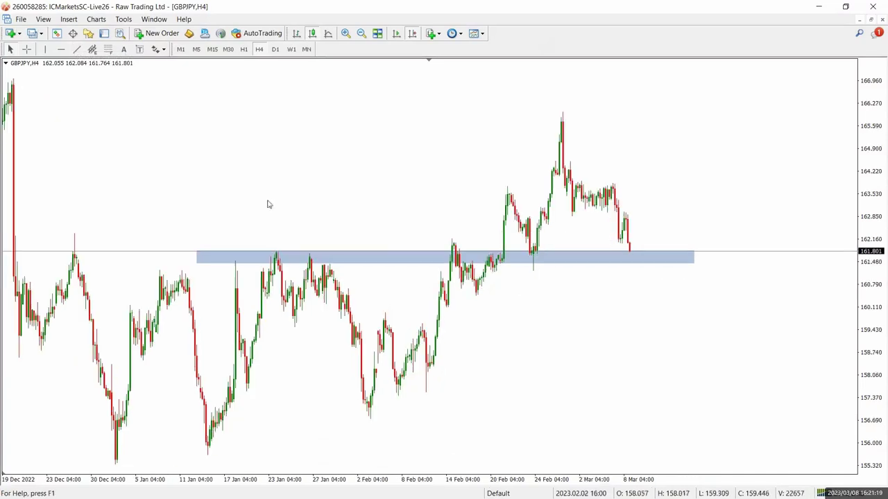
pyautogui.click(108, 49)
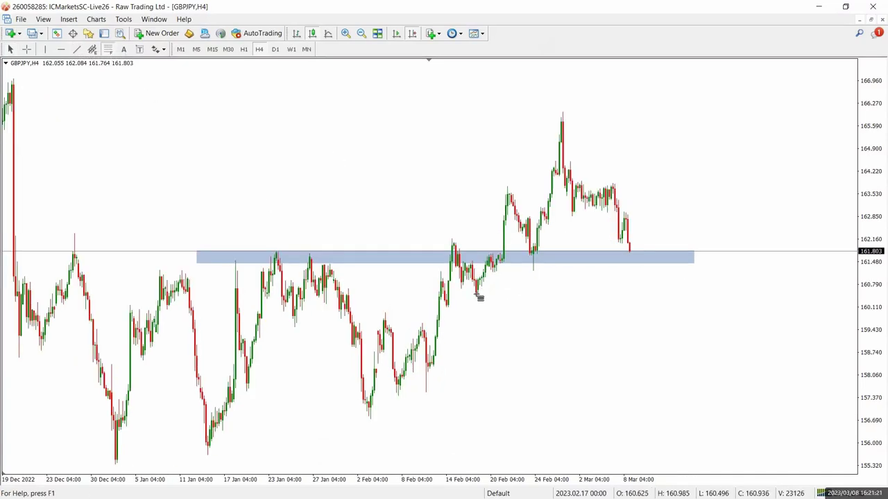
pyautogui.moveTo(477, 293); pyautogui.dragTo(507, 186)
pyautogui.doubleClick(508, 186)
pyautogui.doubleClick(504, 196)
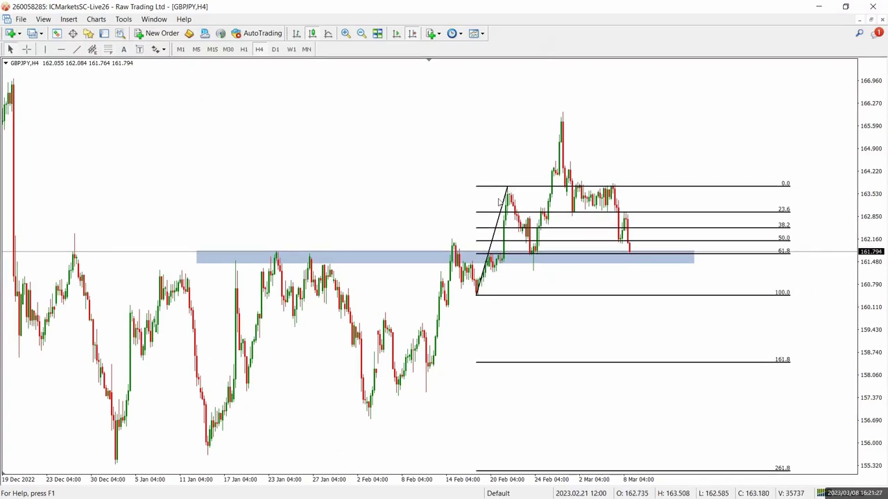
pyautogui.click(62, 50)
pyautogui.click(507, 253)
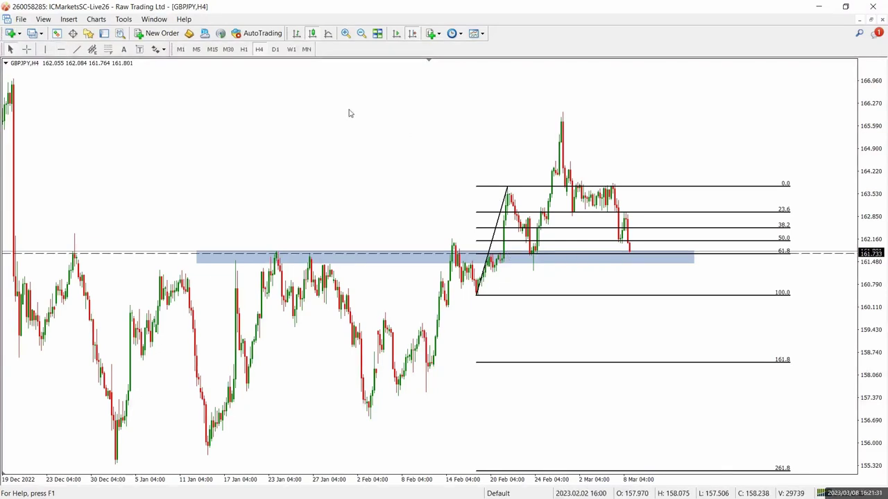
# Switch GBPJPY to the H1 timeframe and delete the Fibonacci retracement drawn over the 17–21 February swing
pyautogui.click(243, 49)
pyautogui.scroll(-15, 389, 348)
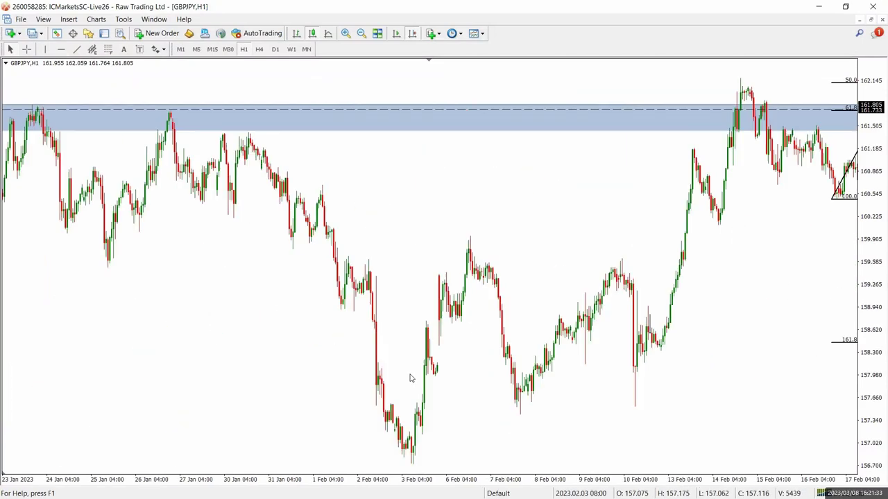
pyautogui.scroll(-3, 411, 373)
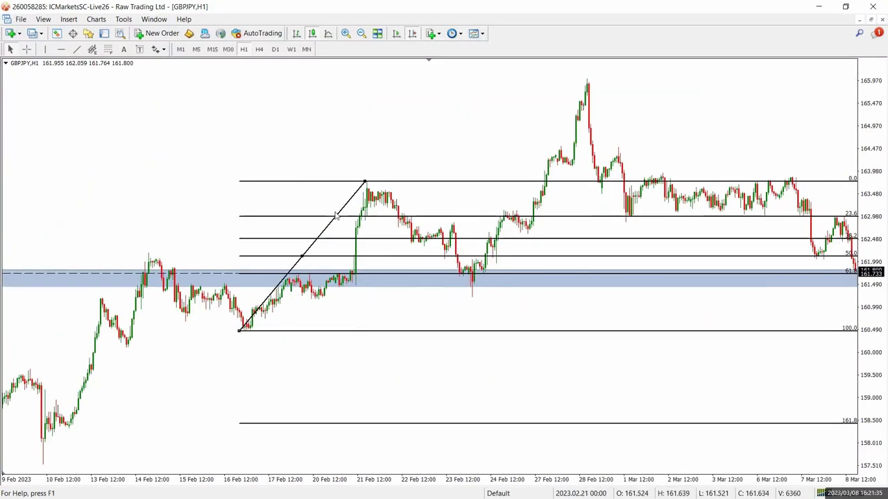
pyautogui.rightClick(334, 213)
pyautogui.click(365, 251)
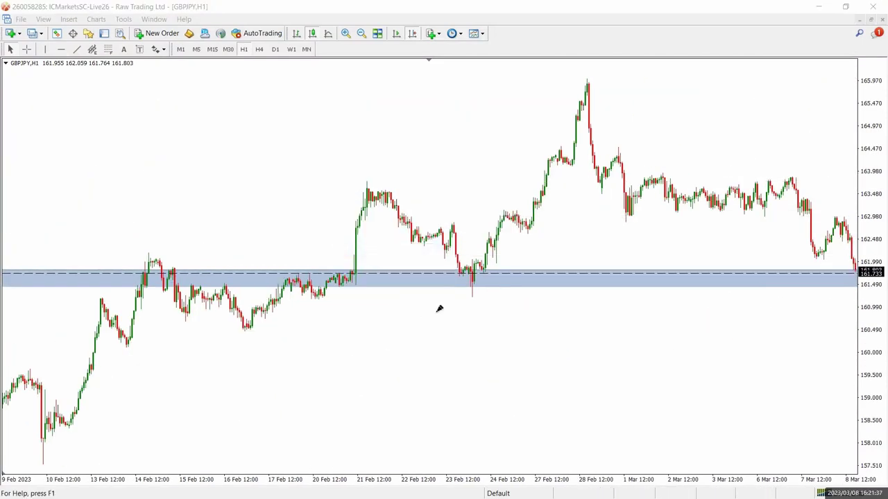
# Circle the 23 February retest of the support zone in red and clear the marking
pyautogui.moveTo(484, 260)
pyautogui.mouseDown()
pyautogui.moveTo(448, 259)
pyautogui.moveTo(481, 273)
pyautogui.moveTo(487, 259)
pyautogui.mouseUp()
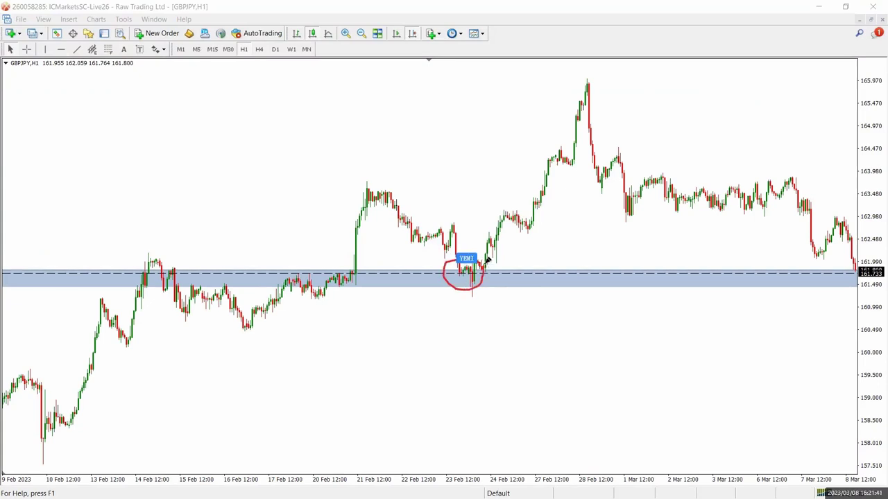
pyautogui.click(500, 450)
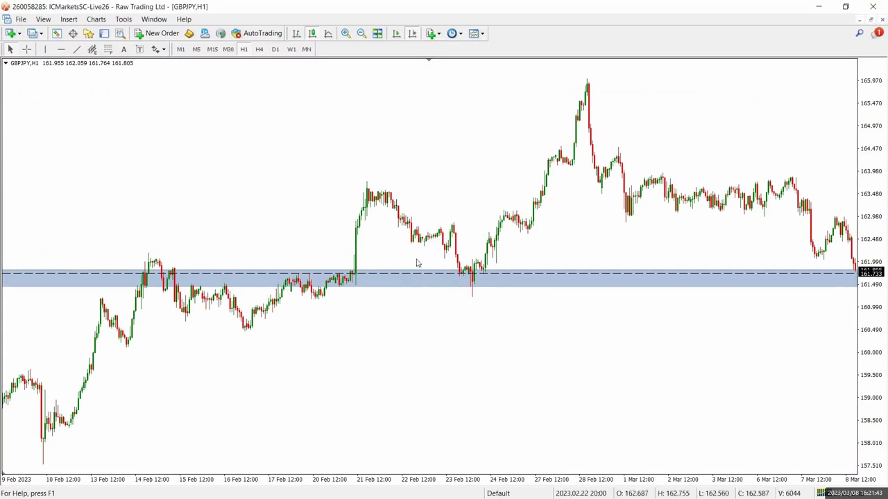
# Draw a thin rectangle at about 161.9 over the 23–24 February retest and a steep trendline rising from it to about 164.3
pyautogui.click(69, 19)
pyautogui.moveTo(103, 106)
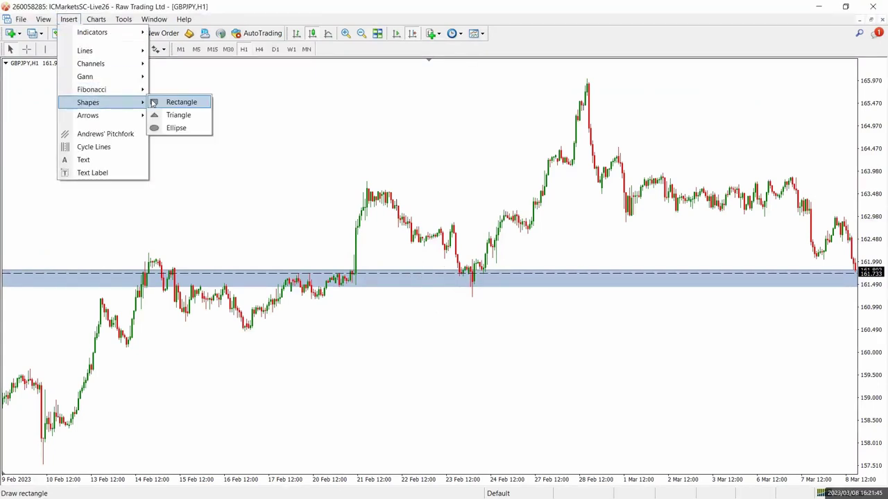
pyautogui.click(185, 102)
pyautogui.moveTo(439, 263)
pyautogui.mouseDown()
pyautogui.moveTo(530, 267)
pyautogui.moveTo(477, 268)
pyautogui.mouseUp()
pyautogui.doubleClick(477, 270)
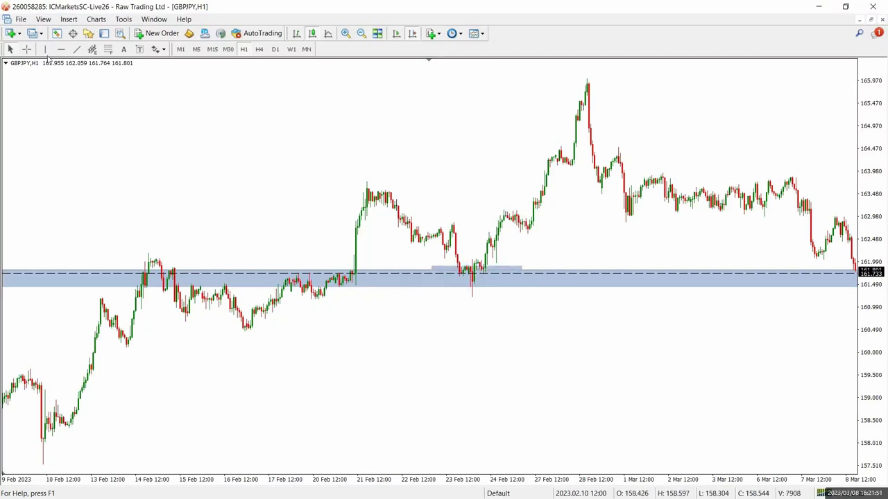
pyautogui.click(76, 51)
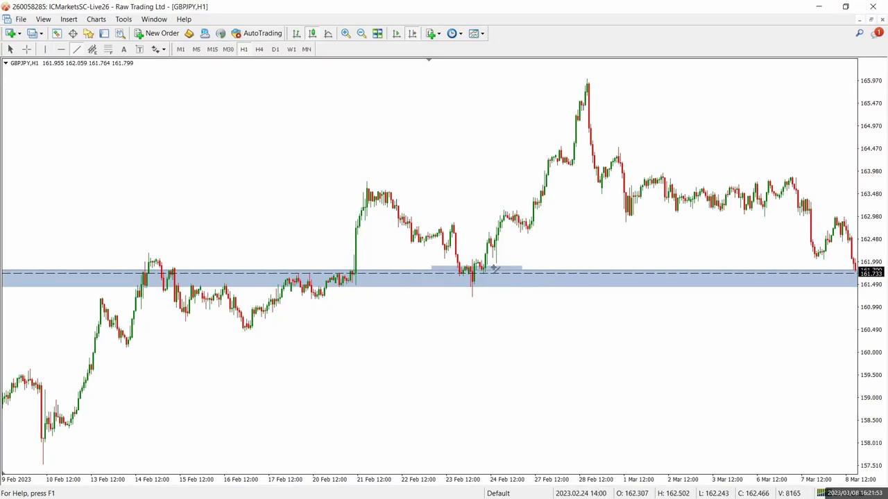
pyautogui.moveTo(489, 267); pyautogui.dragTo(532, 160)
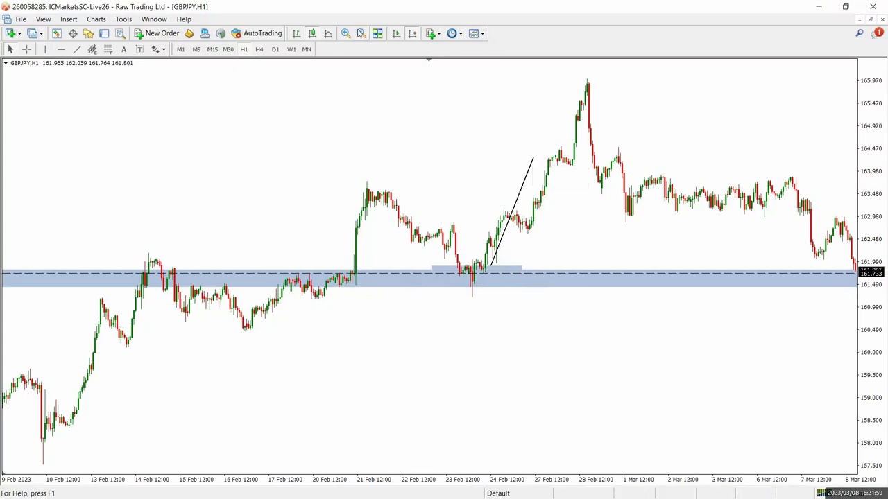
# Circle in red the zone's 23 January highs and its late-February retest
pyautogui.click(361, 34)
pyautogui.scroll(3, 375, 158)
pyautogui.scroll(2, 312, 187)
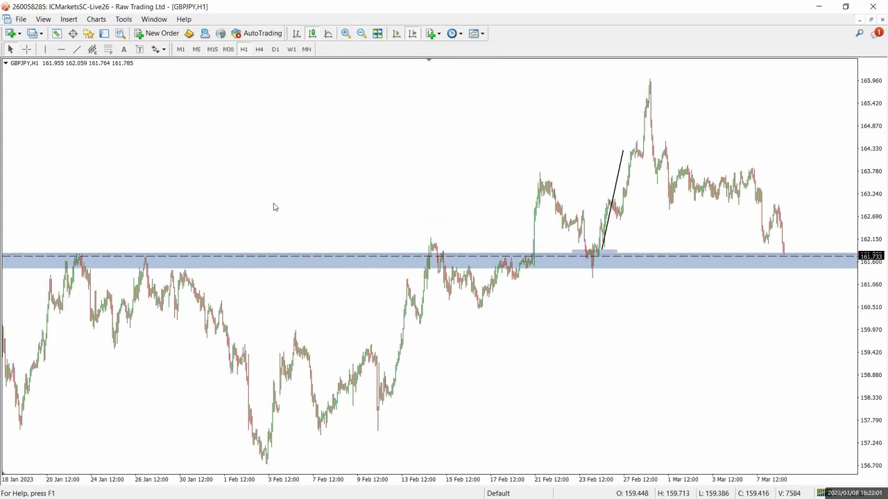
pyautogui.scroll(2, 277, 346)
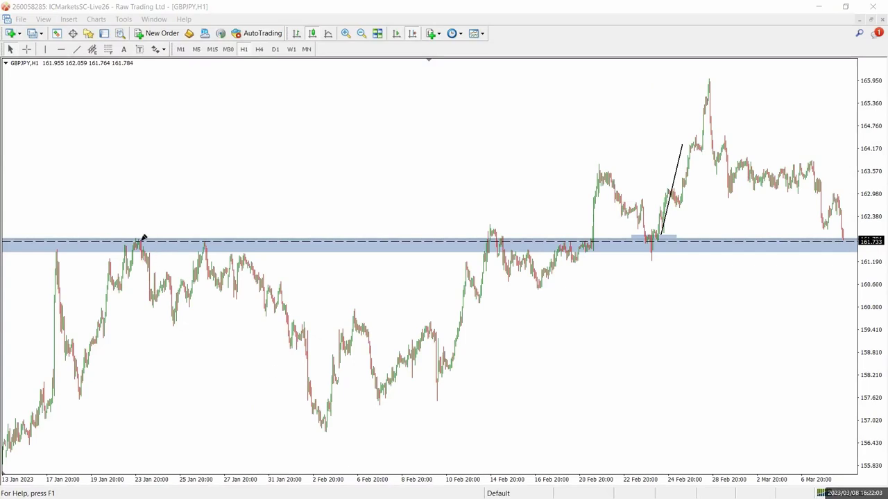
pyautogui.moveTo(144, 236); pyautogui.dragTo(158, 245)
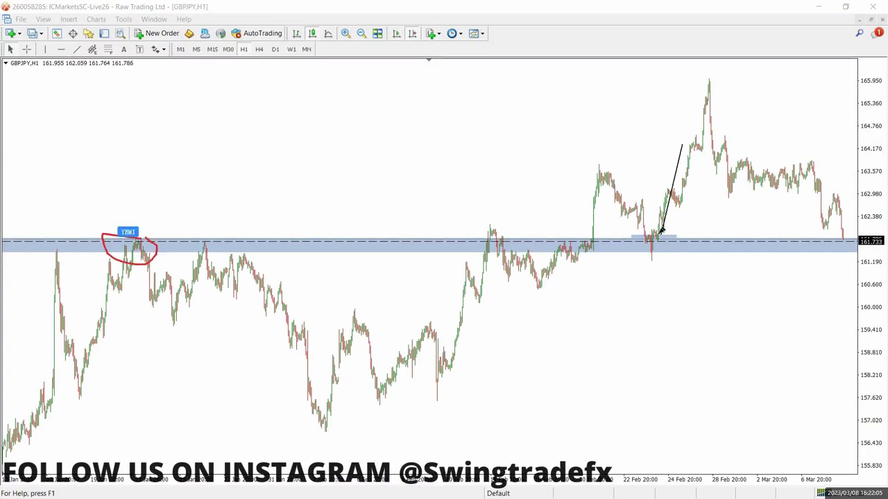
pyautogui.moveTo(644, 237)
pyautogui.mouseDown()
pyautogui.moveTo(660, 236)
pyautogui.moveTo(627, 246)
pyautogui.mouseUp()
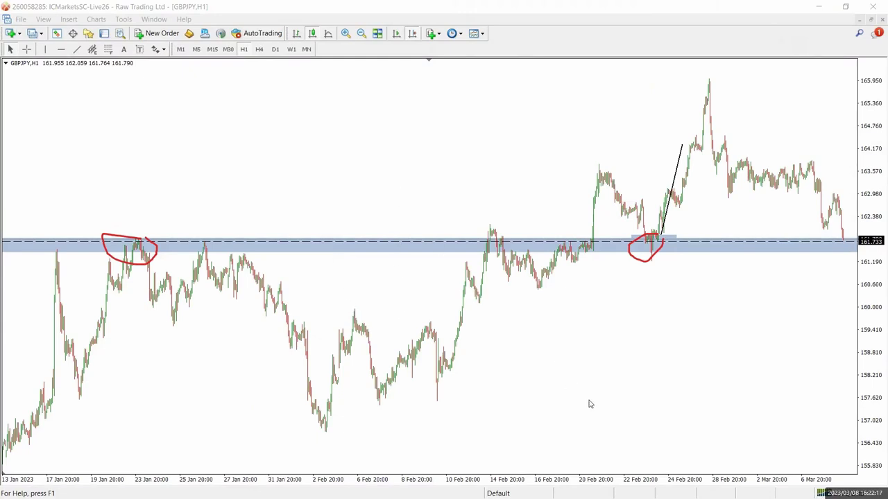
# Switch to the Fibonacci tools slide, tick "FIB + TRENDLINE", and outline and tick "FIB + SUPPORT/RESISTANCE + TRENDLINE"
pyautogui.hotkey('alt', 'Tab')
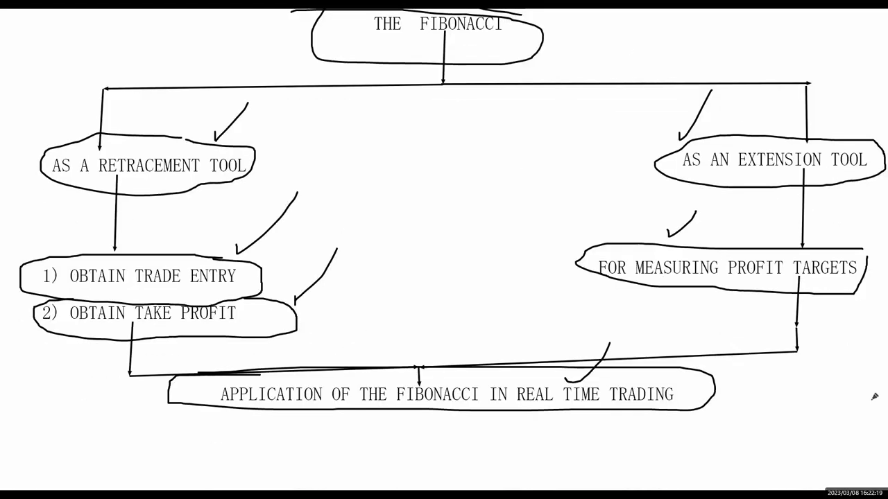
pyautogui.press('pagedown')
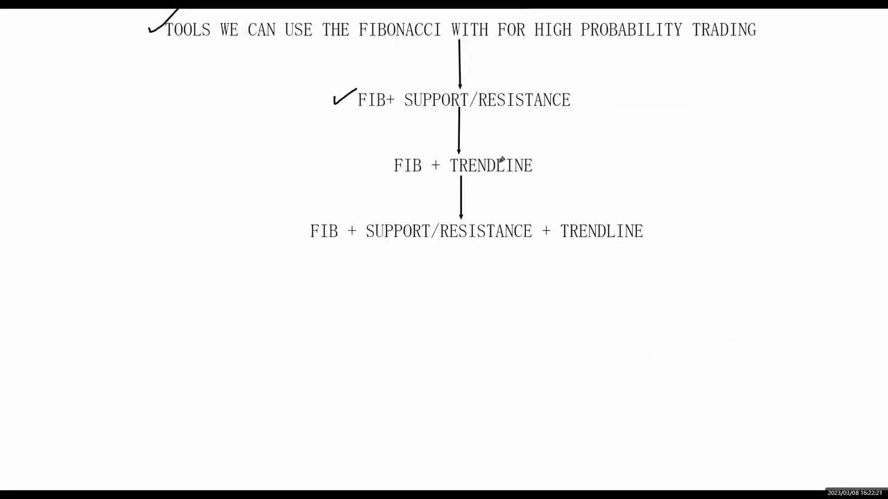
pyautogui.moveTo(354, 162); pyautogui.dragTo(389, 143)
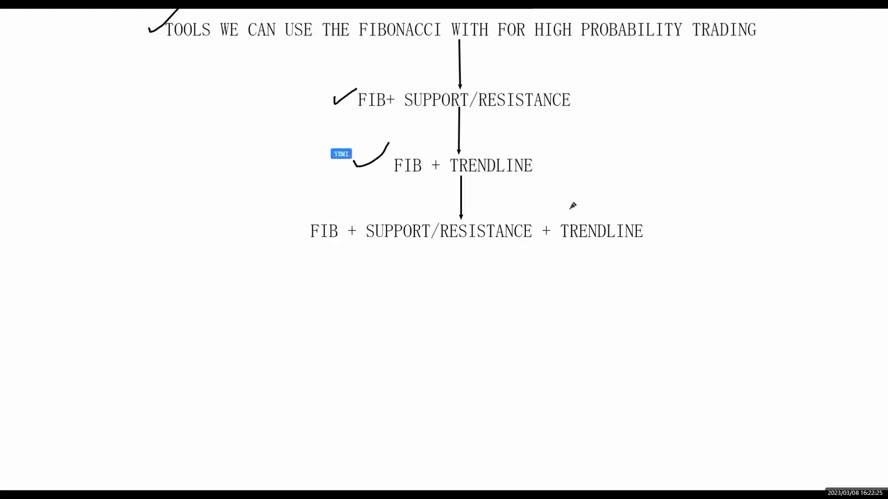
pyautogui.moveTo(301, 219)
pyautogui.mouseDown()
pyautogui.moveTo(612, 250)
pyautogui.moveTo(266, 245)
pyautogui.moveTo(279, 225)
pyautogui.mouseUp()
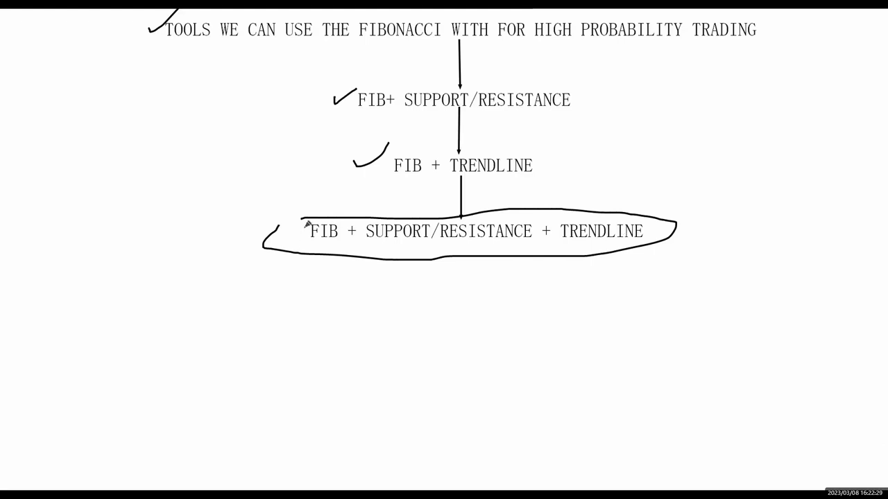
pyautogui.moveTo(689, 228); pyautogui.dragTo(704, 203)
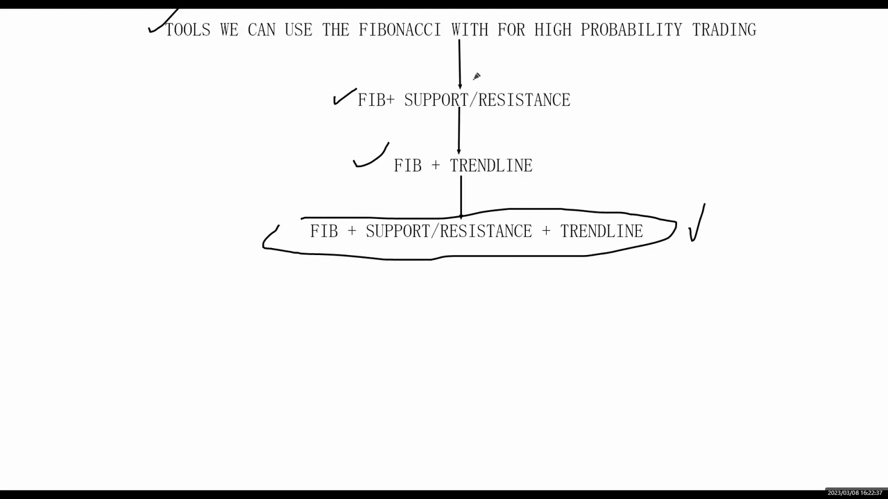
# Switch to the archived before-and-after chart photo and mark the retest where the trendline meets the lower zone in both charts
pyautogui.hotkey('alt', 'Tab')
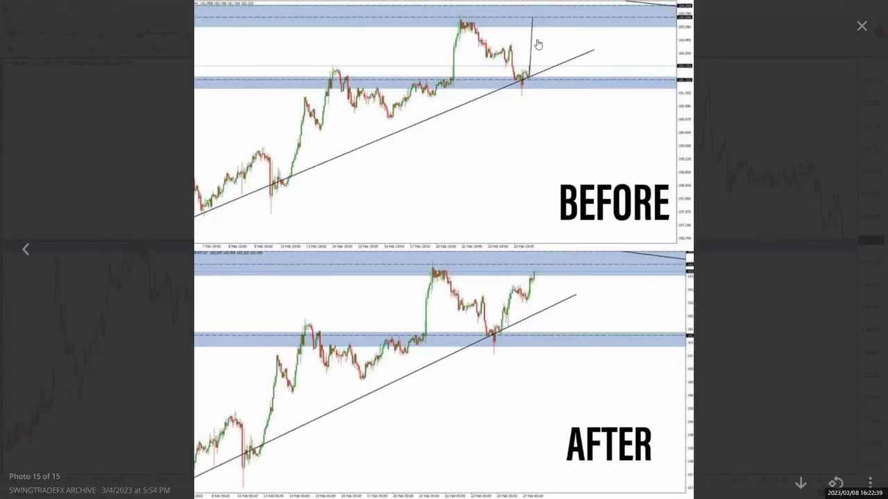
pyautogui.moveTo(495, 330); pyautogui.dragTo(493, 333)
pyautogui.moveTo(513, 81); pyautogui.dragTo(530, 72)
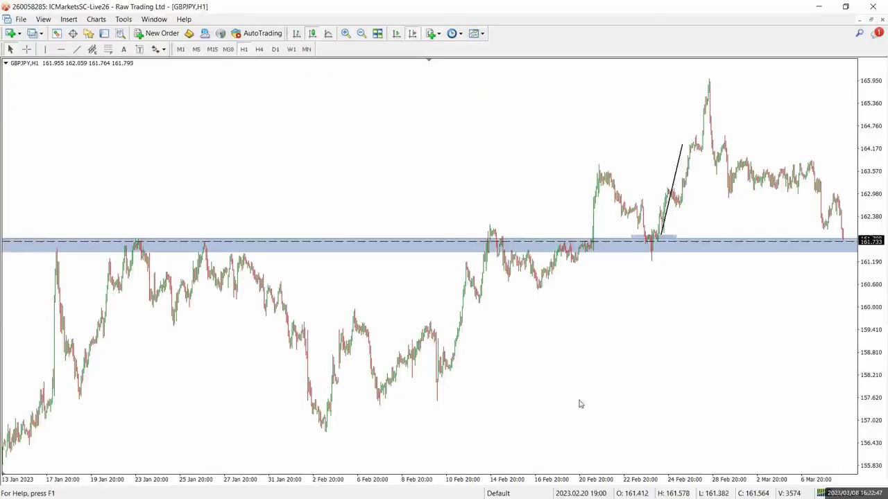
# On the H1 chart, delete the steep rising trendline and the thin rectangle at the late-February retest
pyautogui.press('+')
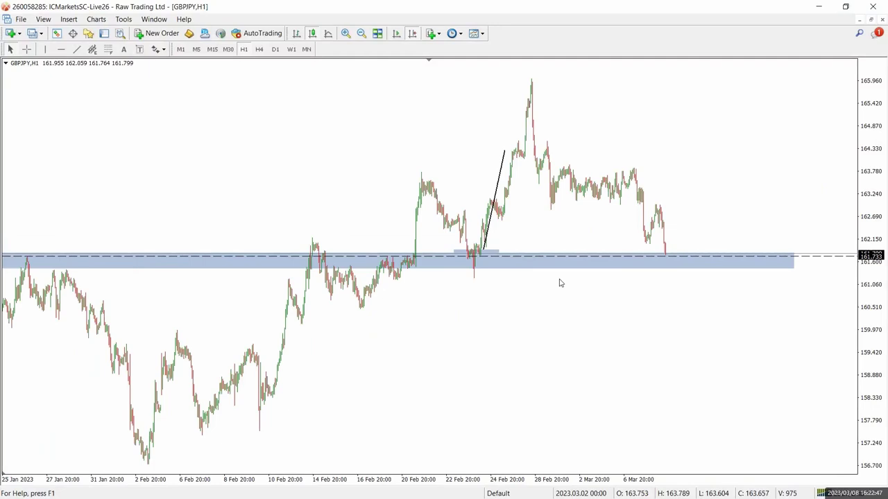
pyautogui.rightClick(500, 202)
pyautogui.click(517, 238)
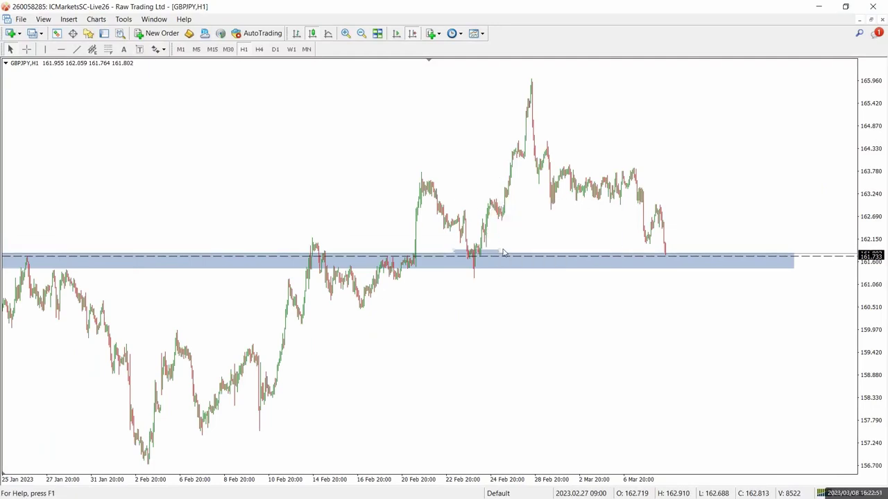
pyautogui.rightClick(504, 252)
pyautogui.click(515, 287)
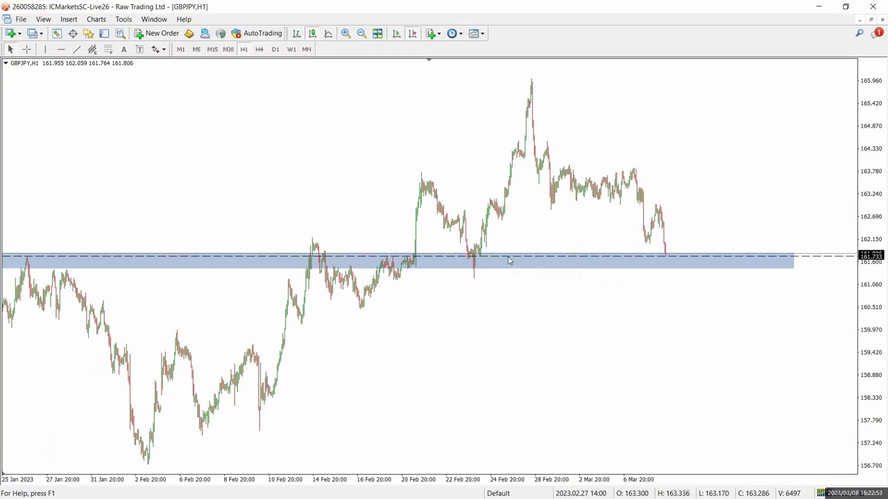
# Draw a rising trendline from the 3 February low near 156.7 through the late-February retest to about 163.7 in early March
pyautogui.scroll(4, 313, 255)
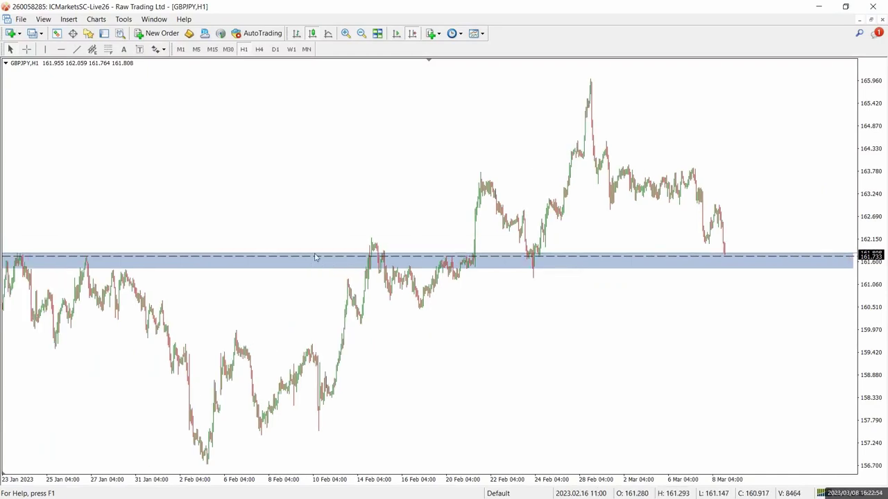
pyautogui.click(77, 50)
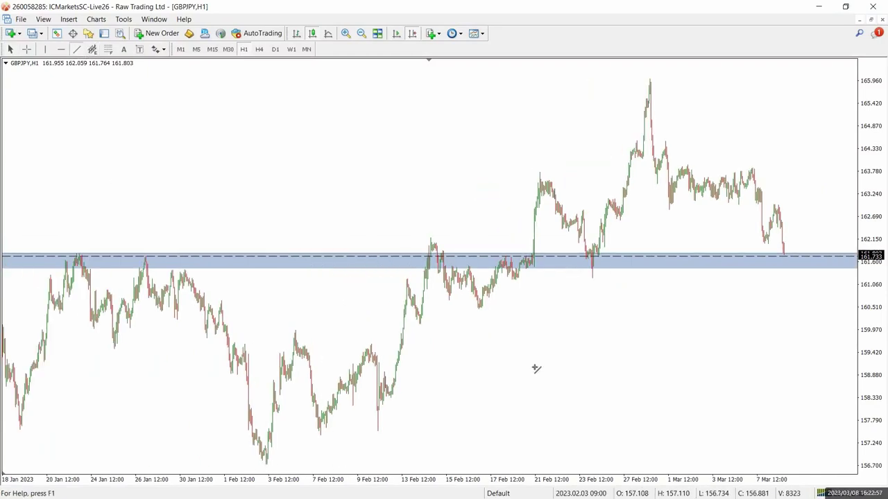
pyautogui.moveTo(266, 462); pyautogui.dragTo(734, 175)
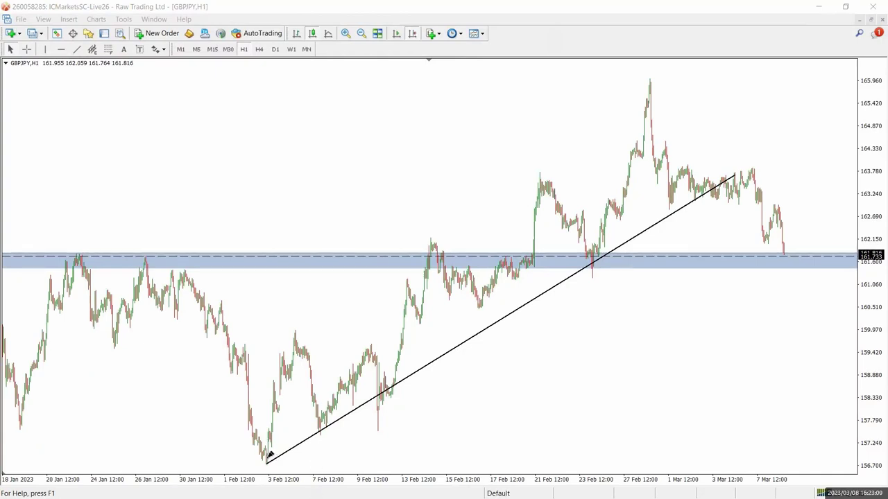
# Mark in red the trendline's touches at the 3 February and 7 February lows, the 10 February break area and the late-February retest
pyautogui.moveTo(264, 466); pyautogui.dragTo(271, 460)
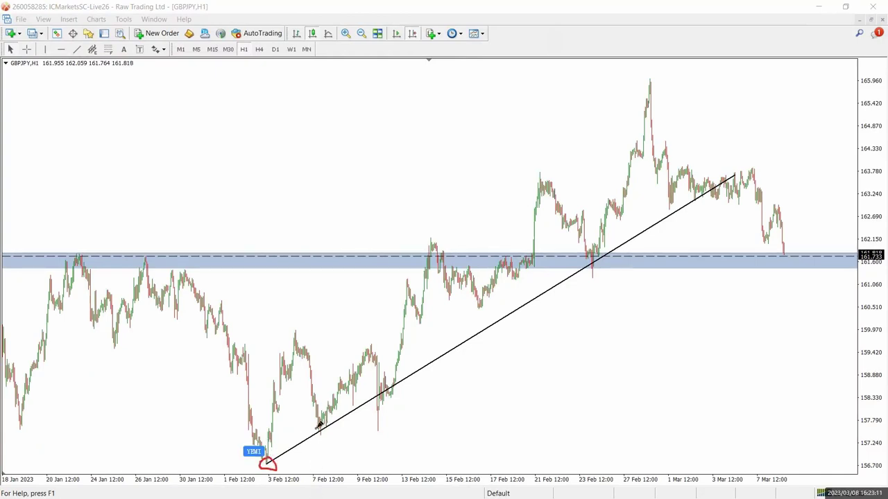
pyautogui.moveTo(318, 427); pyautogui.dragTo(323, 425)
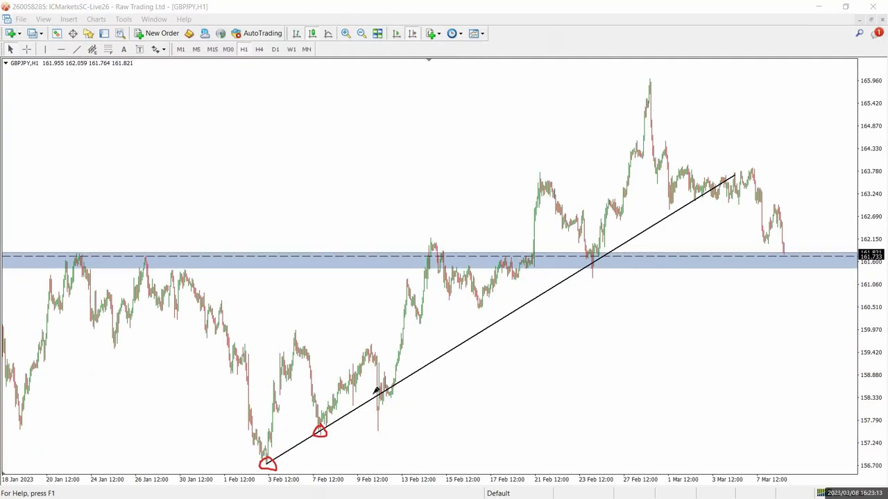
pyautogui.moveTo(373, 395)
pyautogui.mouseDown()
pyautogui.moveTo(402, 399)
pyautogui.moveTo(380, 394)
pyautogui.moveTo(400, 382)
pyautogui.moveTo(398, 372)
pyautogui.mouseUp()
pyautogui.moveTo(598, 251)
pyautogui.mouseDown()
pyautogui.moveTo(610, 258)
pyautogui.moveTo(603, 253)
pyautogui.mouseUp()
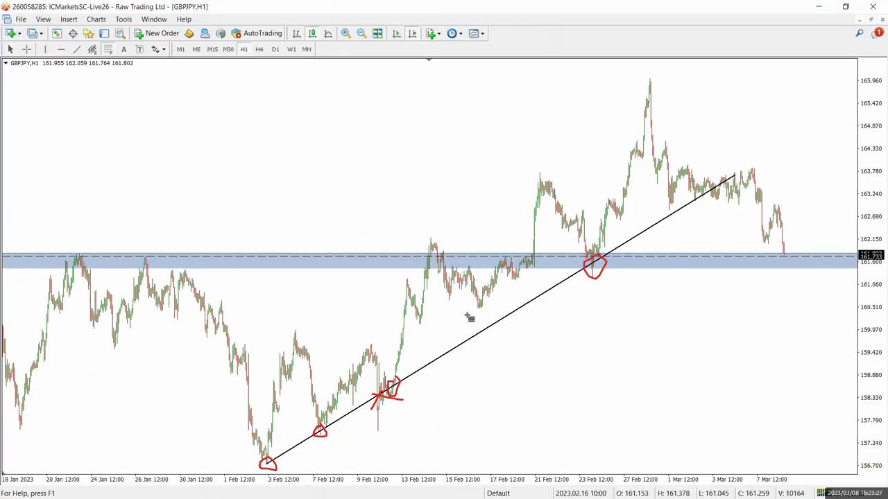
# Draw a Fibonacci retracement from the 17 February low near 160.5 and align its 0.0 level with the 21 February high at about 163.78
pyautogui.moveTo(479, 308); pyautogui.dragTo(546, 159)
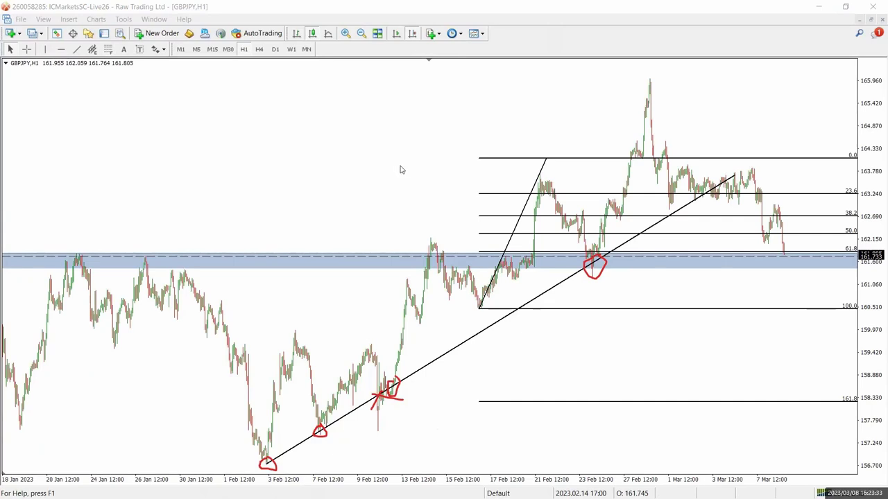
pyautogui.doubleClick(547, 160)
pyautogui.moveTo(547, 161); pyautogui.dragTo(540, 170)
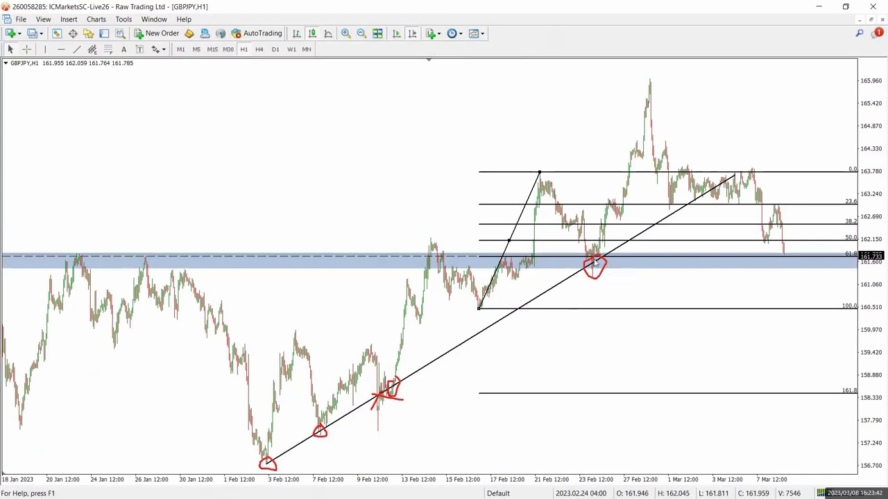
# Redo the red circle at the late-February retest and show the slide on tools to combine with the Fibonacci
pyautogui.hotkey('ctrl', 'z')
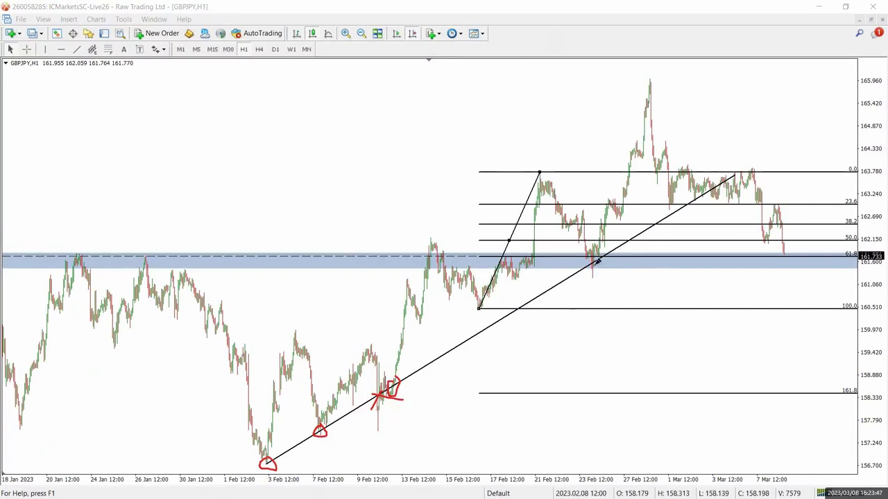
pyautogui.moveTo(595, 254)
pyautogui.mouseDown()
pyautogui.moveTo(576, 276)
pyautogui.moveTo(605, 264)
pyautogui.moveTo(599, 251)
pyautogui.mouseUp()
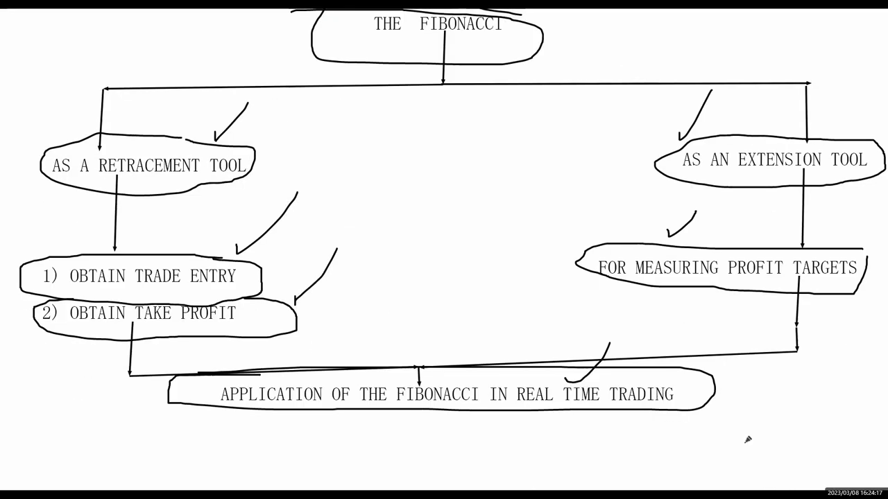
pyautogui.press('pagedown')
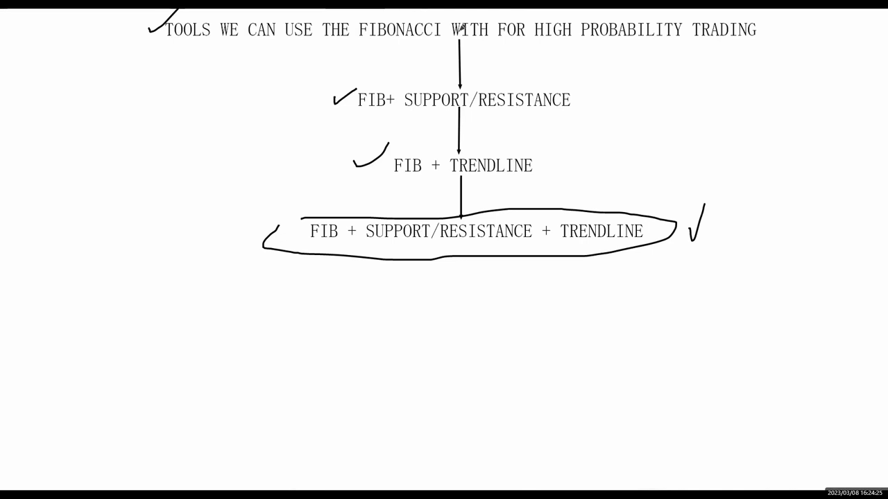
pyautogui.hotkey('alt', 'Tab')
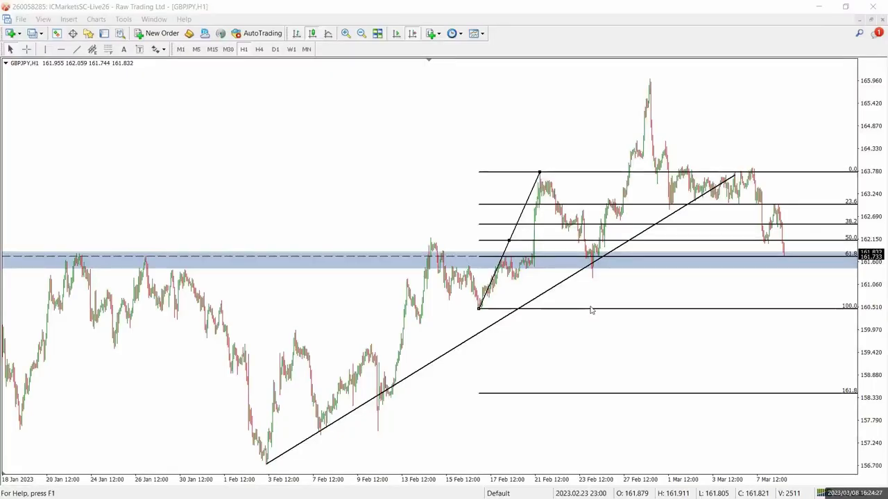
# Circle the late-January highs at the blue zone in red and the late-February retest at the 61.8 level in green
pyautogui.moveTo(552, 288); pyautogui.dragTo(493, 253)
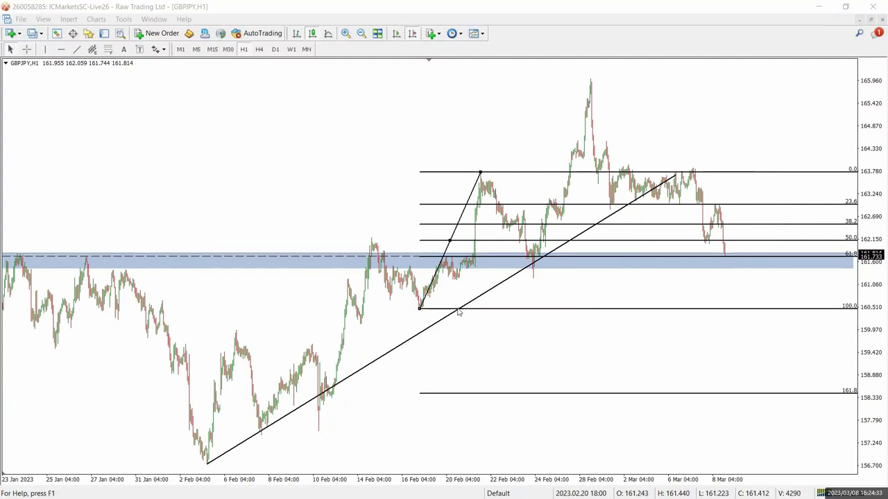
pyautogui.scroll(6, 345, 294)
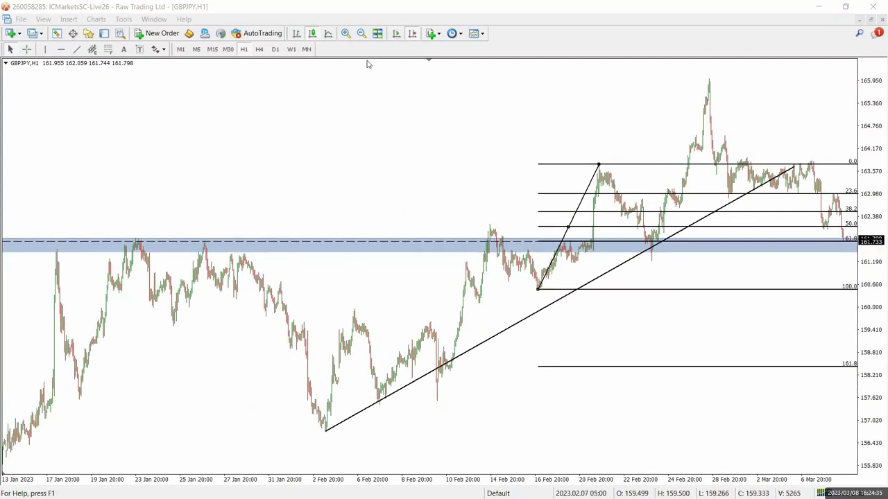
pyautogui.click(361, 33)
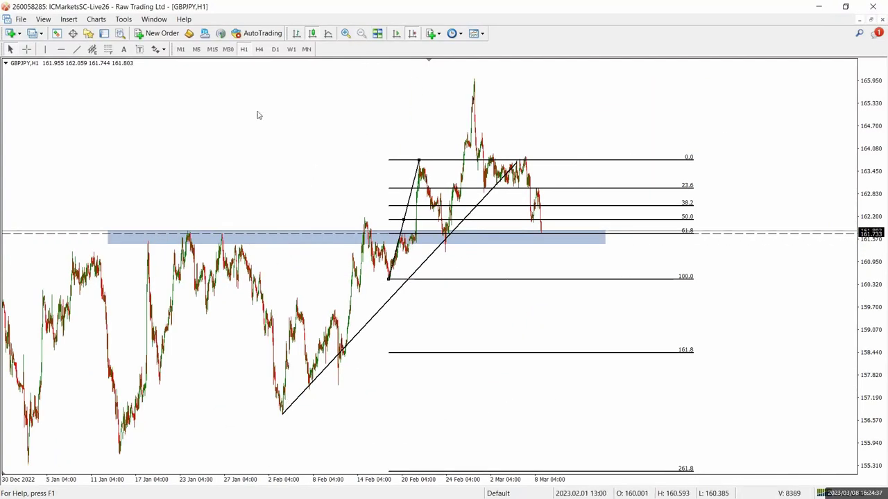
pyautogui.click(345, 33)
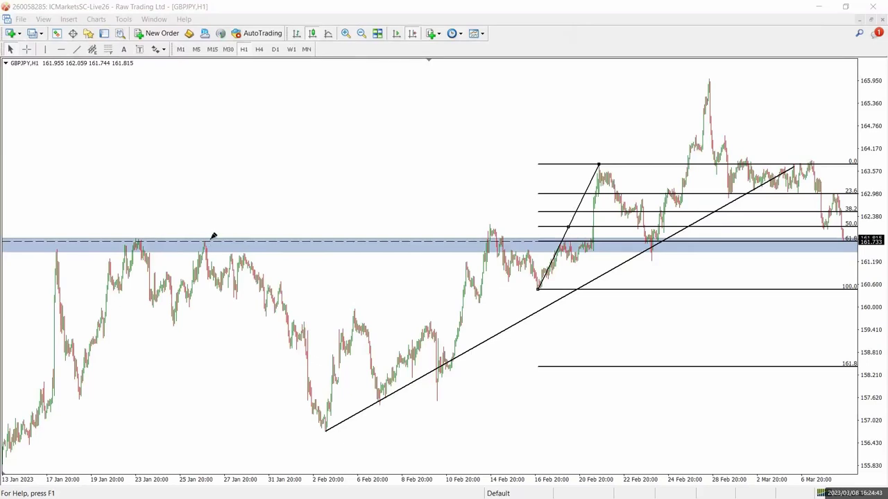
pyautogui.moveTo(213, 236)
pyautogui.mouseDown()
pyautogui.moveTo(117, 242)
pyautogui.moveTo(217, 251)
pyautogui.moveTo(217, 236)
pyautogui.mouseUp()
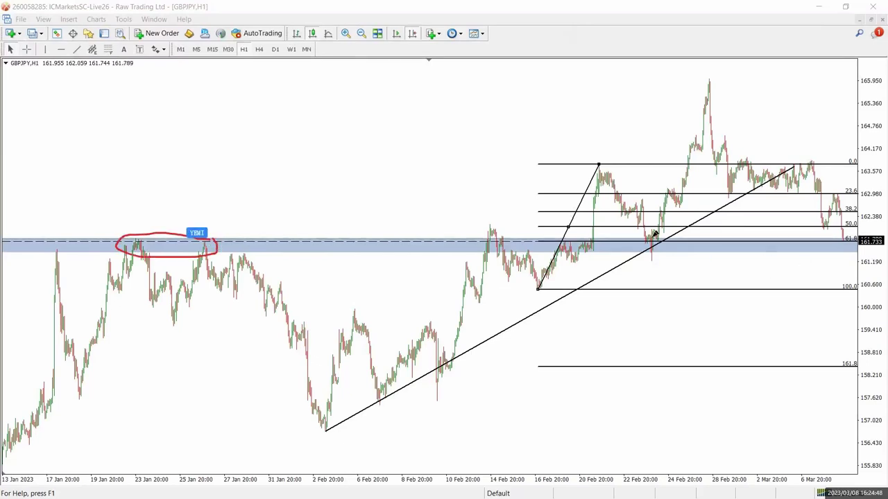
pyautogui.moveTo(648, 236)
pyautogui.mouseDown()
pyautogui.moveTo(634, 256)
pyautogui.moveTo(660, 237)
pyautogui.mouseUp()
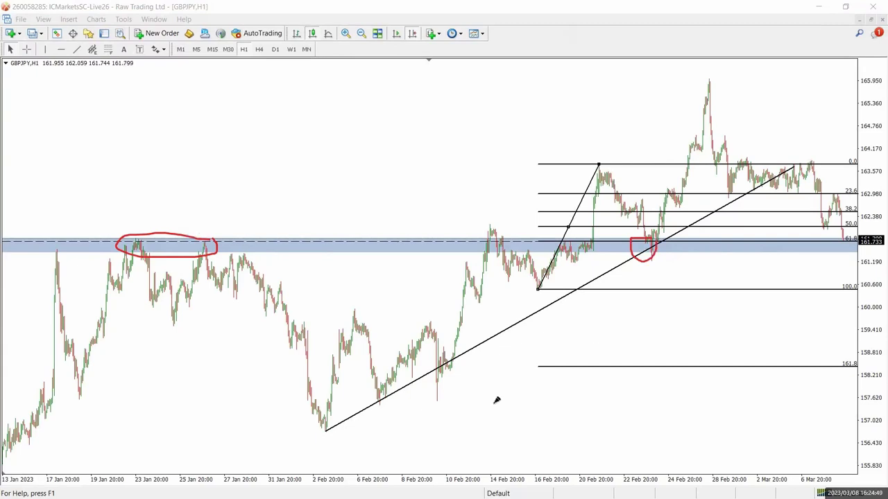
pyautogui.hotkey('ctrl', 'z')
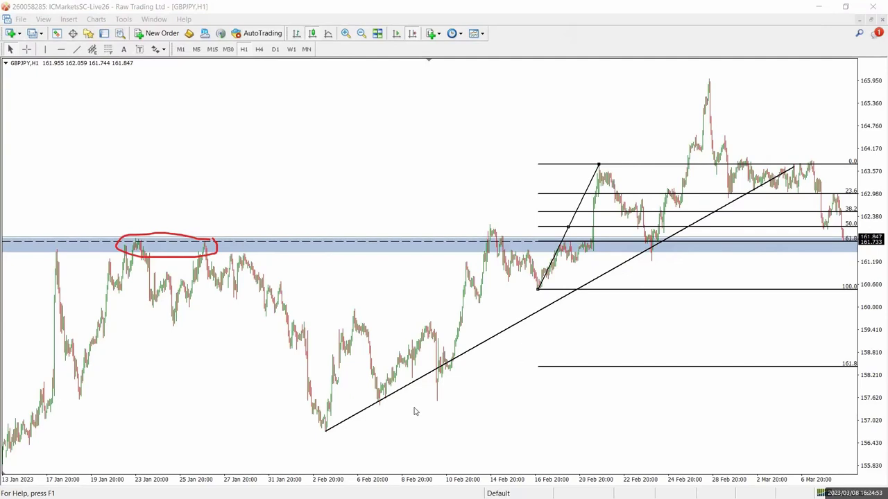
pyautogui.moveTo(660, 236)
pyautogui.mouseDown()
pyautogui.moveTo(632, 254)
pyautogui.moveTo(655, 262)
pyautogui.moveTo(663, 237)
pyautogui.mouseUp()
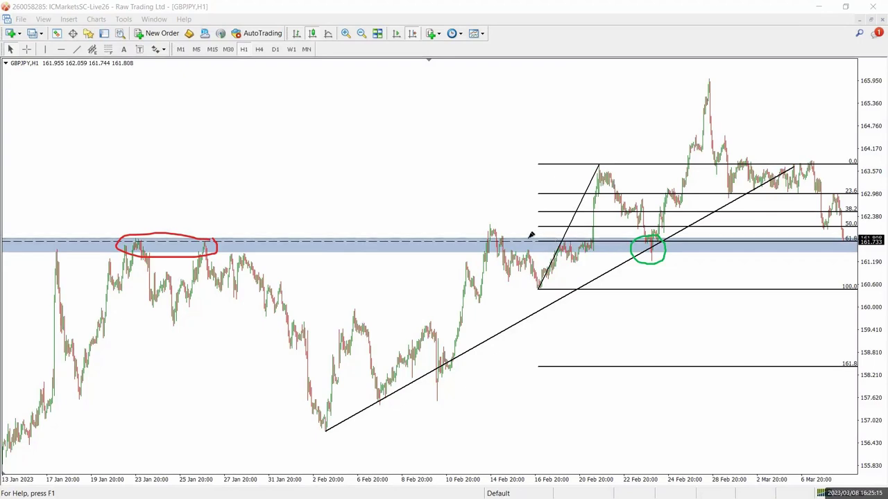
# Mark in red the 61.8 level and the trendline's touches at the 3 February low, the 7 February low and the 10 February break area
pyautogui.moveTo(531, 237); pyautogui.dragTo(683, 238)
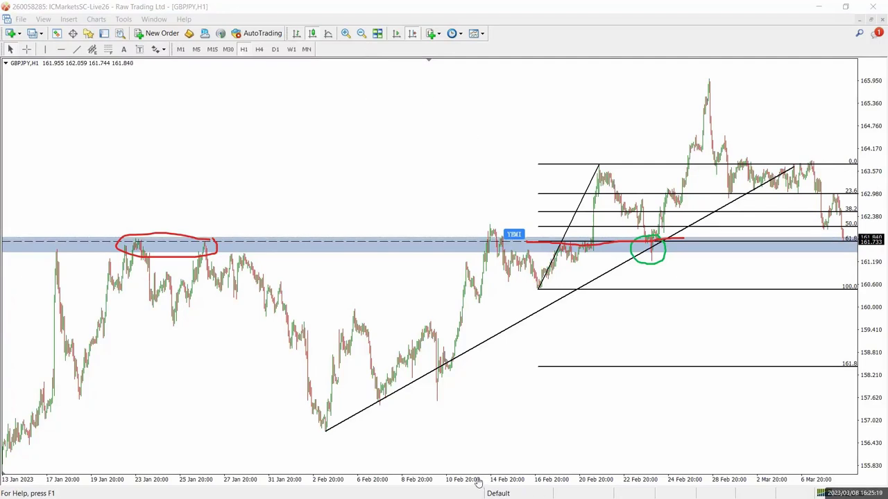
pyautogui.moveTo(321, 425); pyautogui.dragTo(329, 428)
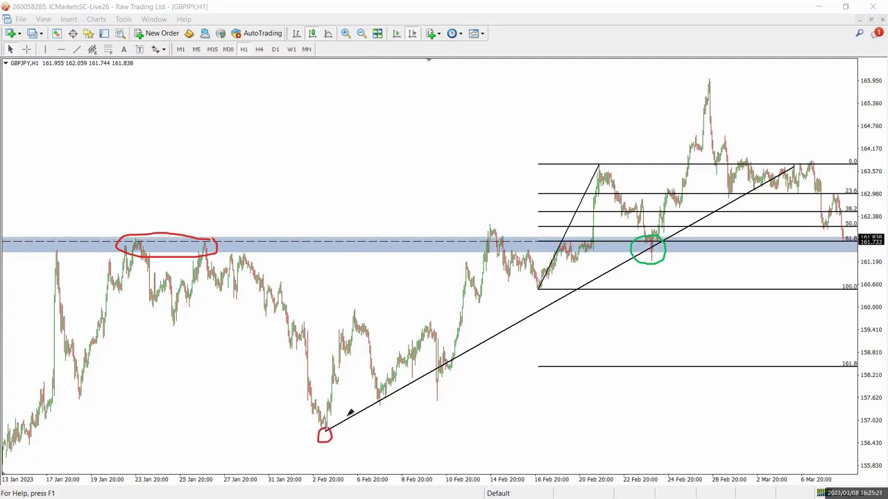
pyautogui.moveTo(379, 400); pyautogui.dragTo(385, 401)
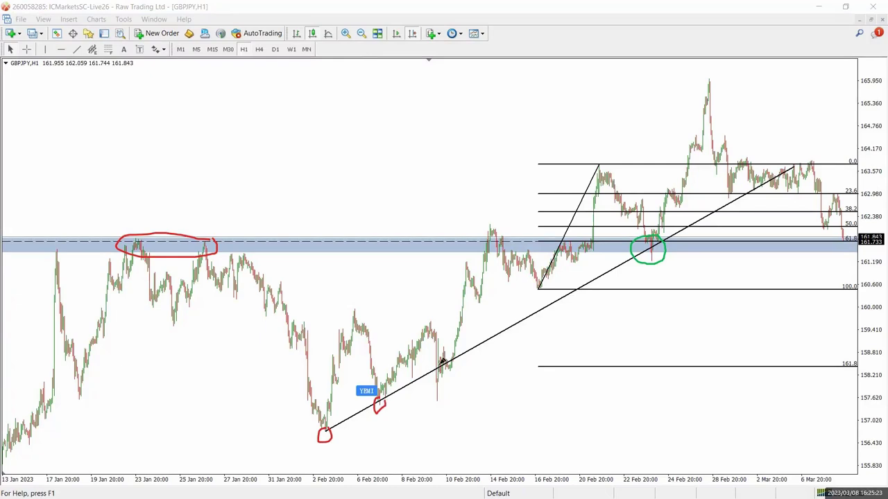
pyautogui.moveTo(439, 364)
pyautogui.mouseDown()
pyautogui.moveTo(451, 371)
pyautogui.moveTo(436, 375)
pyautogui.moveTo(448, 367)
pyautogui.mouseUp()
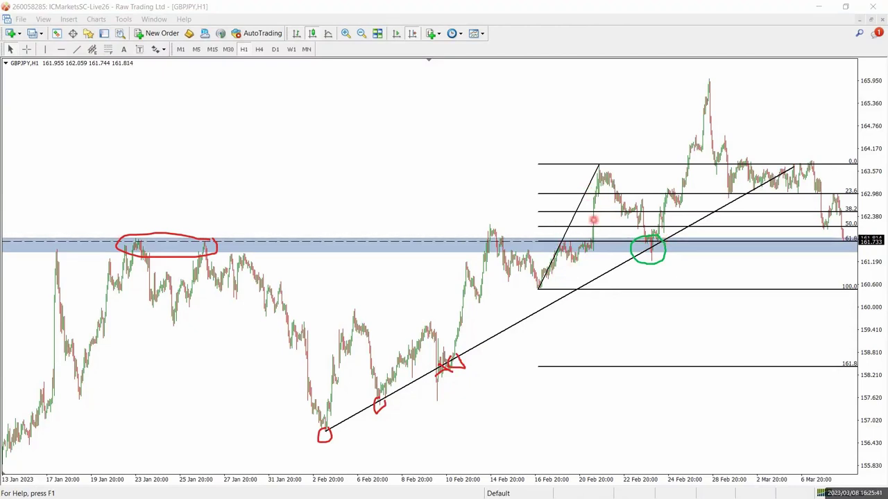
# Draw a short red line across the upper edge of the green circle at the late-February retest
pyautogui.press('Escape')
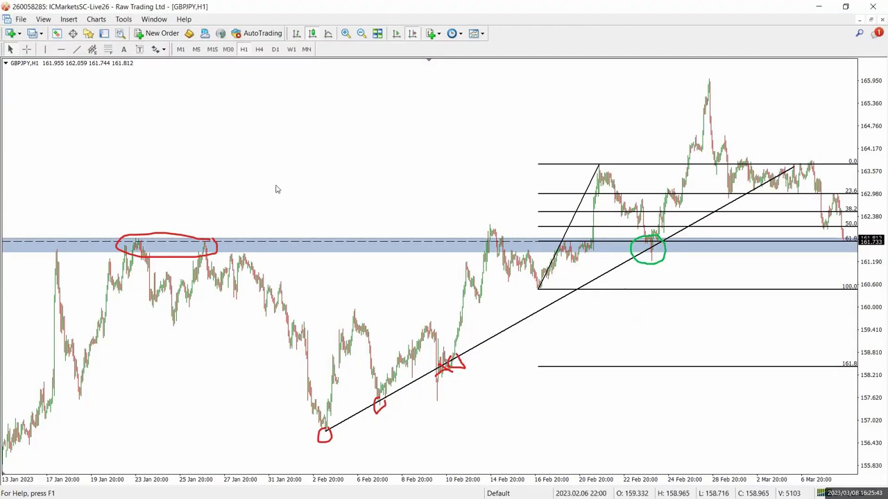
pyautogui.click(315, 492)
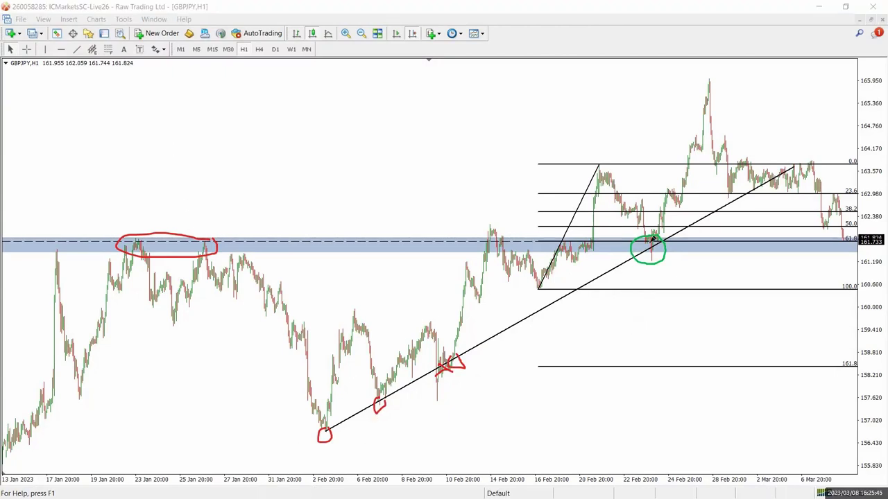
pyautogui.moveTo(656, 231)
pyautogui.mouseDown()
pyautogui.moveTo(633, 237)
pyautogui.moveTo(651, 264)
pyautogui.moveTo(670, 246)
pyautogui.moveTo(662, 230)
pyautogui.mouseUp()
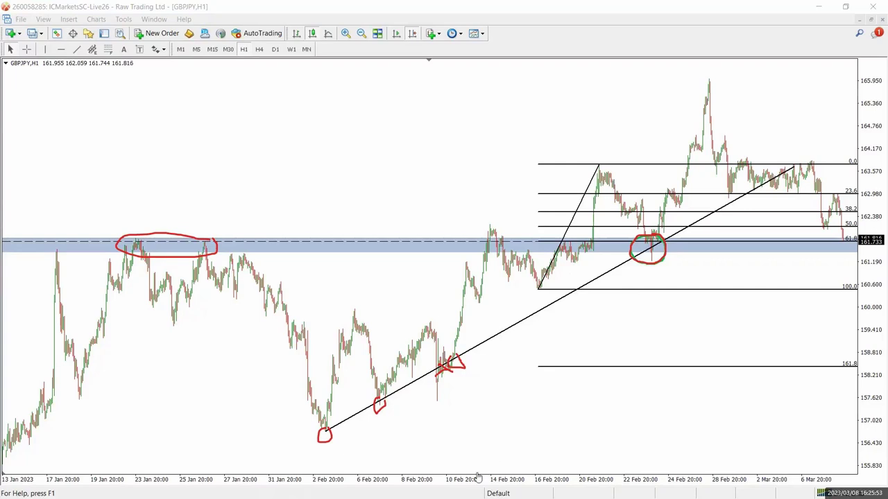
pyautogui.hotkey('ctrl', 'z')
pyautogui.moveTo(631, 236); pyautogui.dragTo(681, 235)
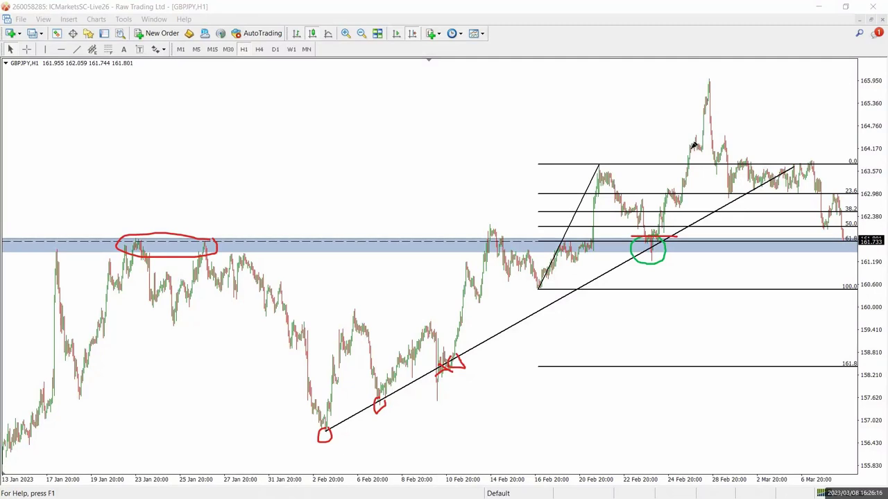
# Clear all pen marks and delete the Fibonacci retracement, the rising trendline and the blue support zone from the chart
pyautogui.click(543, 480)
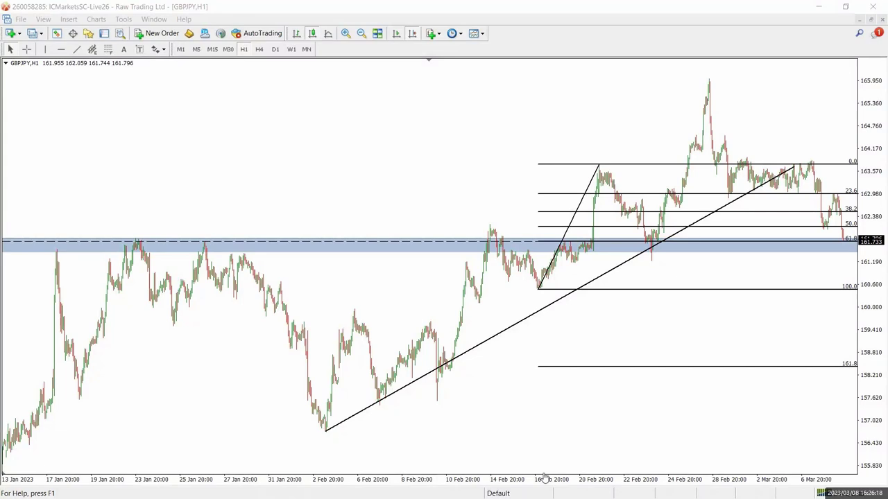
pyautogui.rightClick(586, 200)
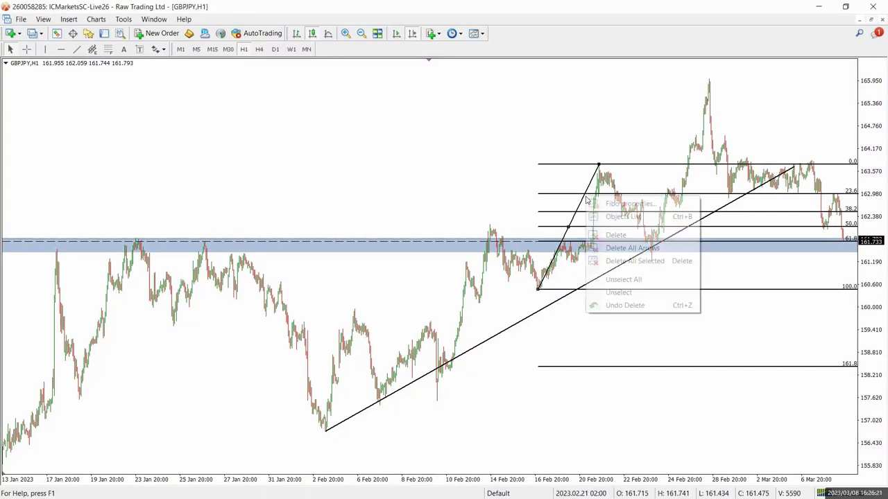
pyautogui.click(603, 235)
pyautogui.press('BackSpace')
pyautogui.press('BackSpace')
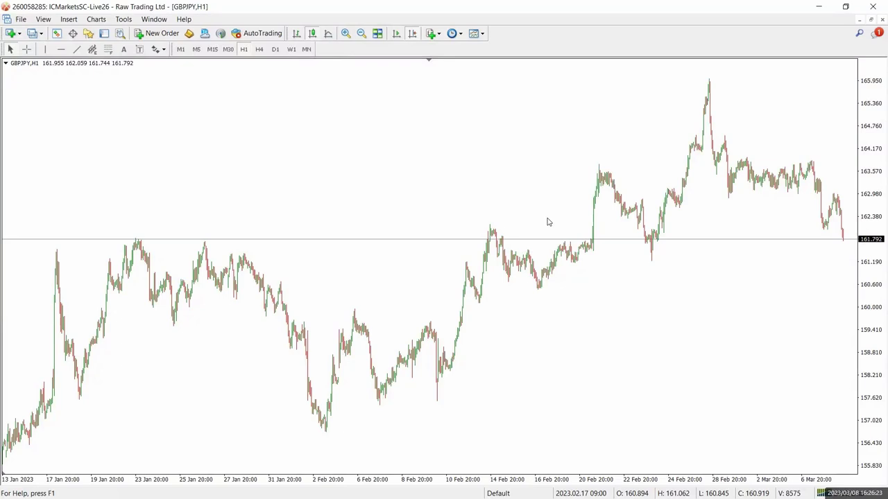
# Draw a rectangle zone between about 159.5 and 159.9, spanning from 23 January to 10 February
pyautogui.scroll(-10, 540, 240)
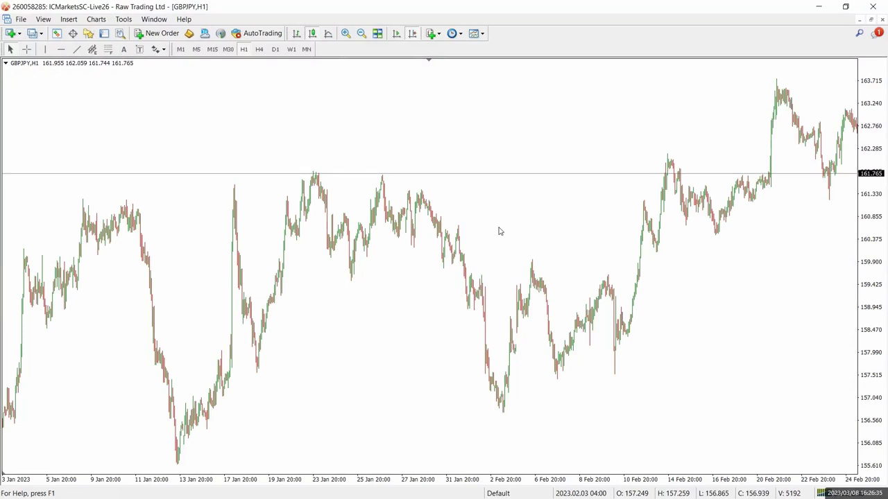
pyautogui.click(68, 20)
pyautogui.moveTo(109, 101)
pyautogui.click(179, 102)
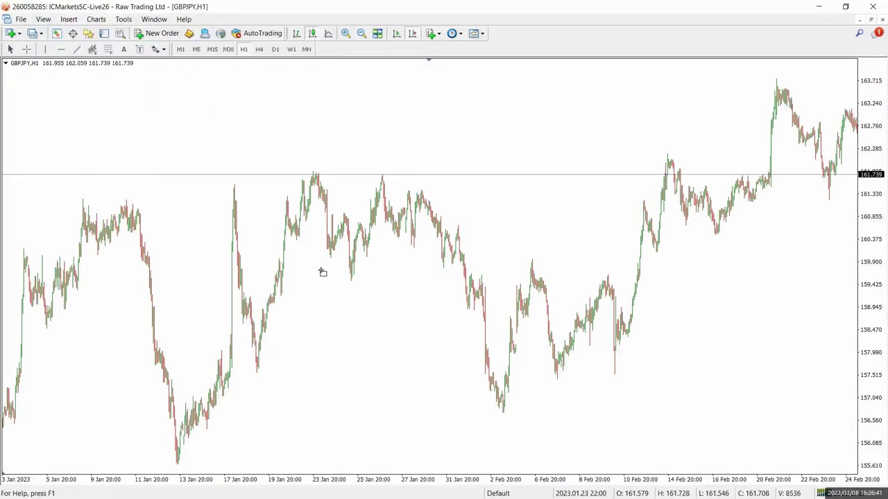
pyautogui.moveTo(316, 269); pyautogui.dragTo(644, 266)
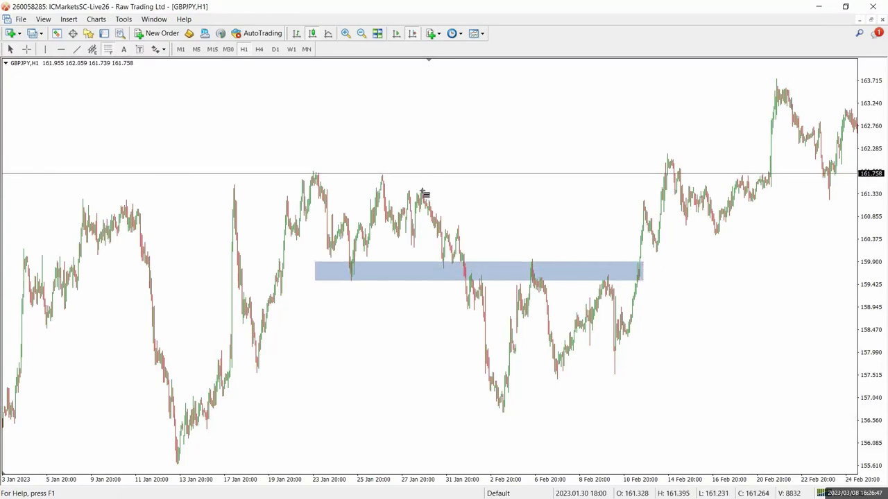
# Draw a Fibonacci retracement from the 30 January high near 161.4 down to the 3 February low near 156.7
pyautogui.moveTo(421, 190); pyautogui.dragTo(502, 412)
pyautogui.moveTo(421, 191); pyautogui.dragTo(424, 196)
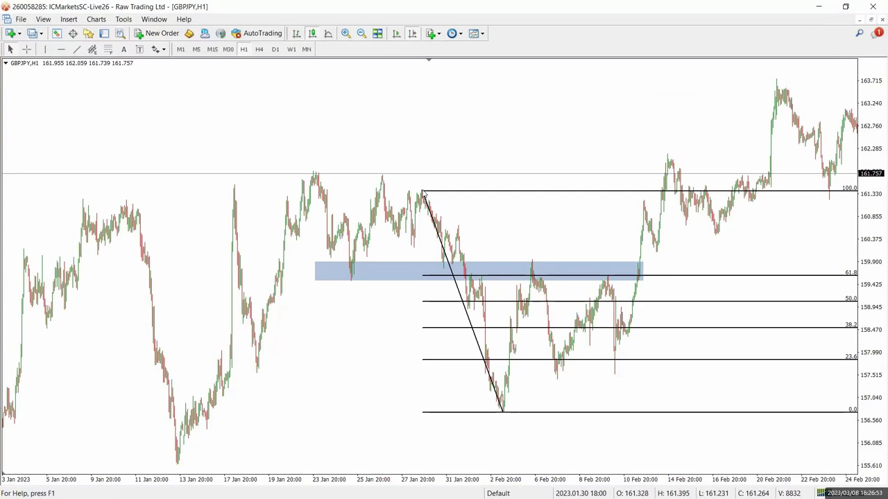
pyautogui.moveTo(424, 195); pyautogui.dragTo(424, 194)
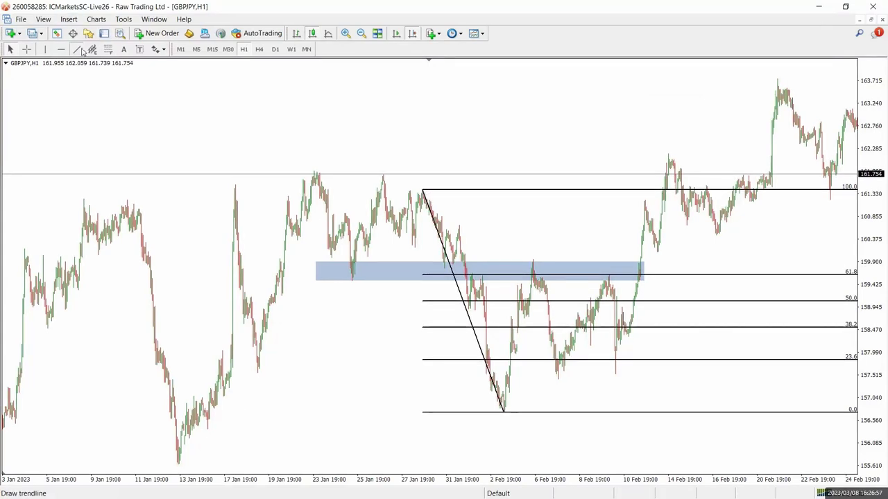
# Draw a falling trendline from the 27 January high near 161.7 to about 158.5 on 10 February and circle its crossing with the zone
pyautogui.click(79, 50)
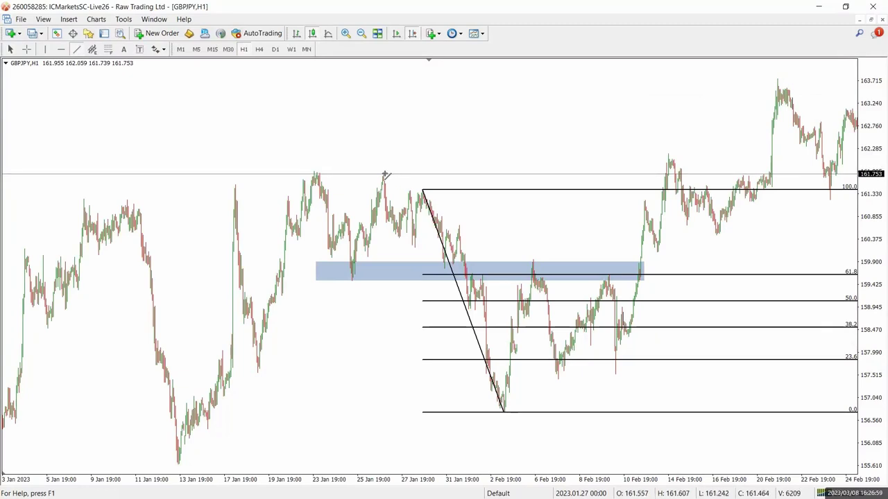
pyautogui.moveTo(384, 173); pyautogui.dragTo(634, 327)
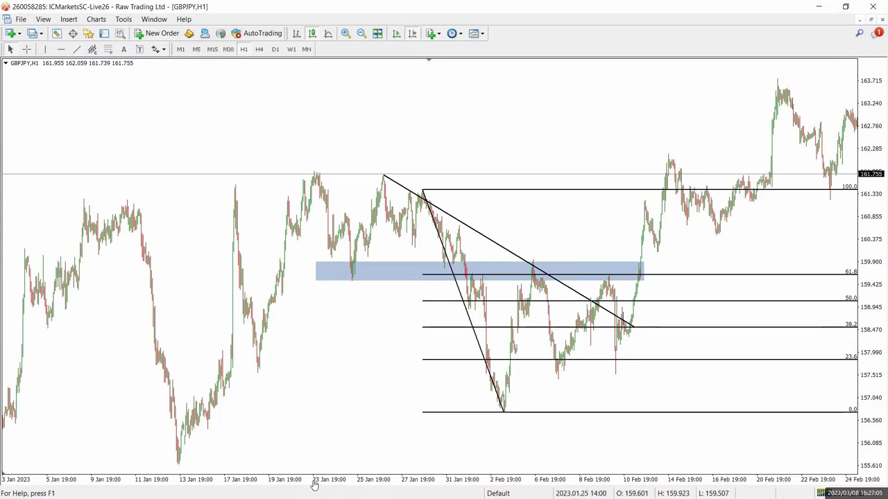
pyautogui.moveTo(540, 259)
pyautogui.mouseDown()
pyautogui.moveTo(527, 262)
pyautogui.moveTo(533, 271)
pyautogui.mouseUp()
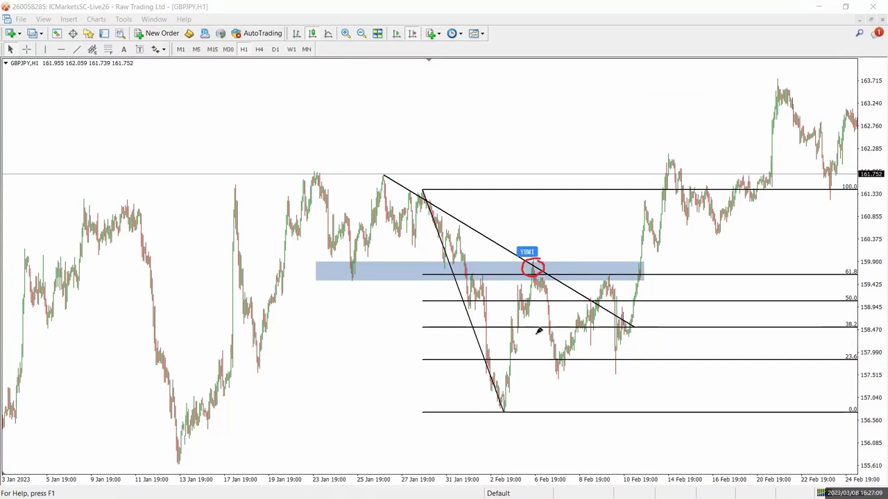
# Draw a steep rising trendline from the 3 February low near 156.7 to about 160.3 on 6 February
pyautogui.press('Escape')
pyautogui.click(76, 49)
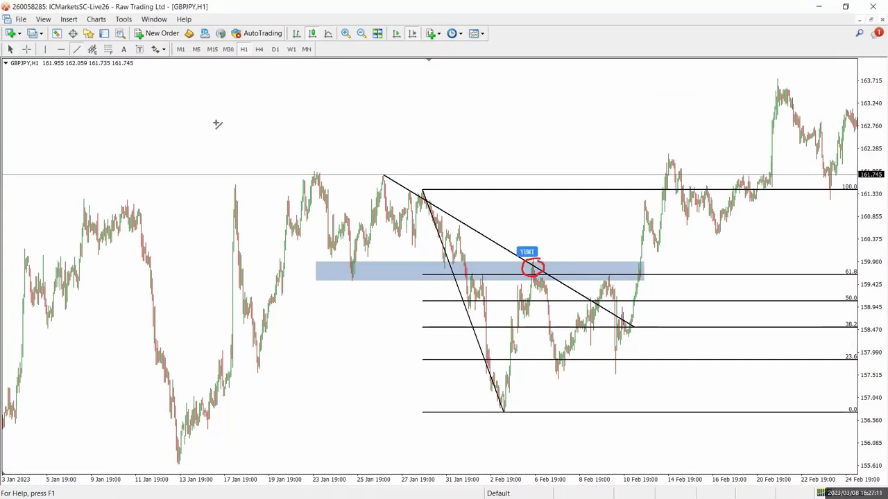
pyautogui.moveTo(505, 413)
pyautogui.mouseDown()
pyautogui.moveTo(545, 297)
pyautogui.moveTo(547, 244)
pyautogui.mouseUp()
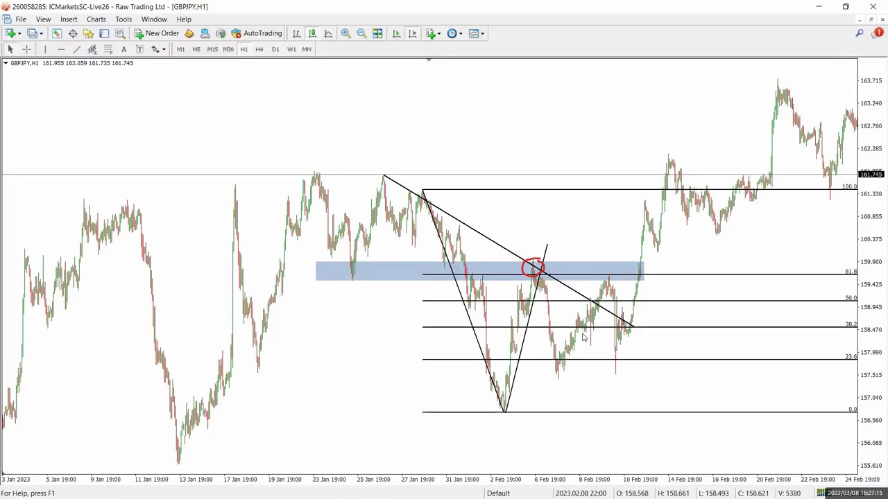
# Circle in red the early-February high where the zone, the 61.8 level and both trendlines meet
pyautogui.click(346, 33)
pyautogui.scroll(-5, 369, 236)
pyautogui.scroll(3, 369, 236)
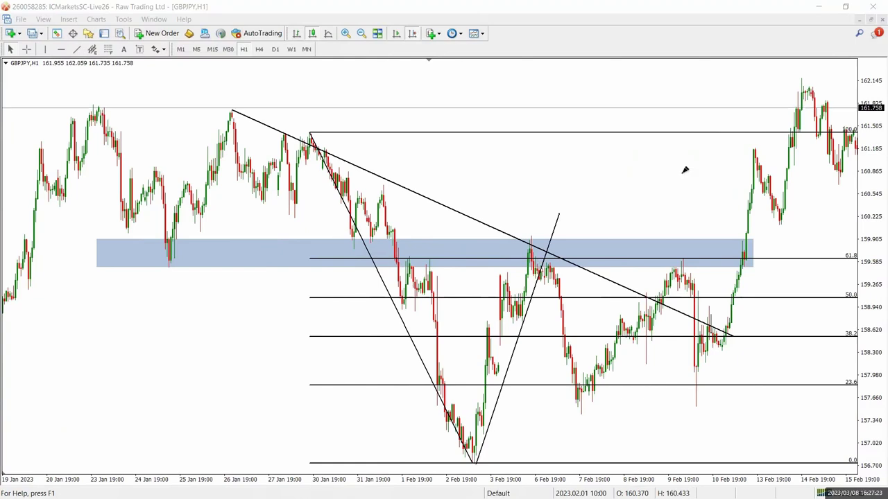
pyautogui.moveTo(543, 240)
pyautogui.mouseDown()
pyautogui.moveTo(511, 266)
pyautogui.moveTo(547, 228)
pyautogui.mouseUp()
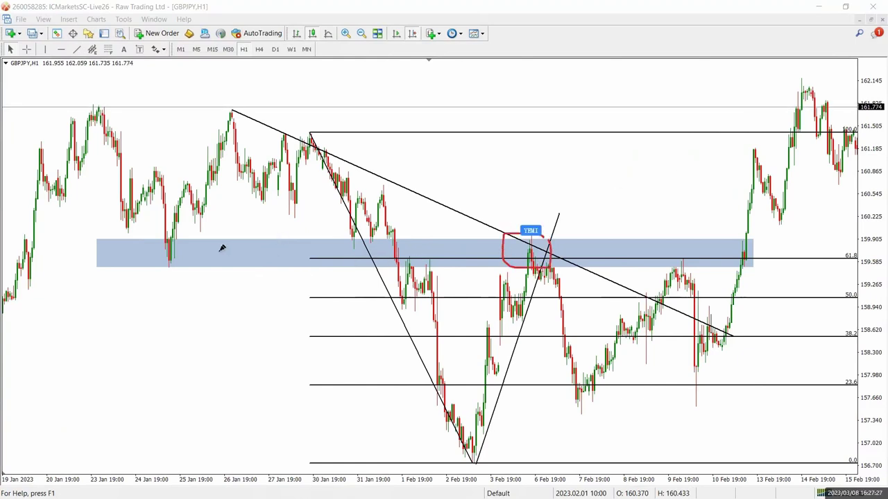
# Place a horizontal line at the 61.8 level, 159.629, and delete the Fibonacci retracement from the chart
pyautogui.press('Escape')
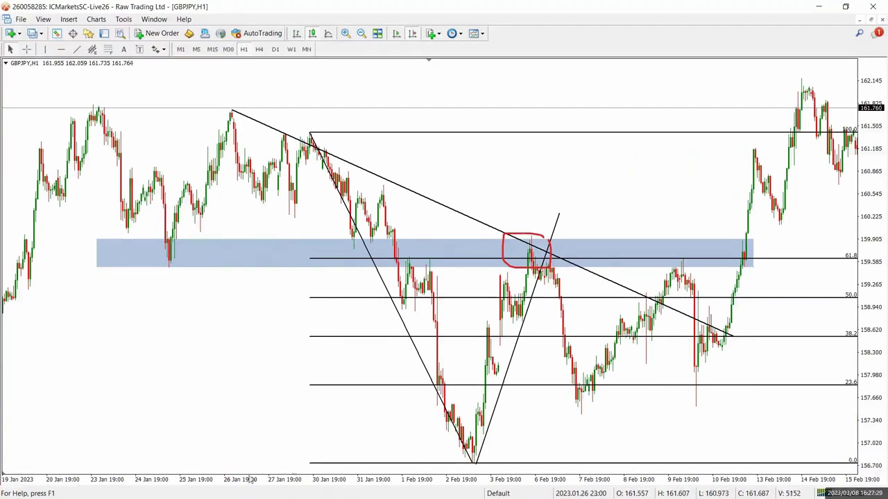
pyautogui.hotkey('ctrl', 'shift', '3')
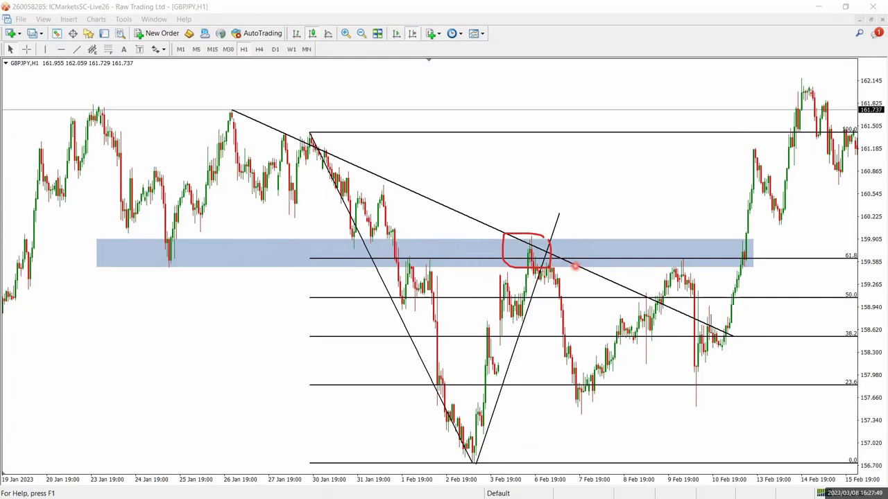
pyautogui.click(554, 276)
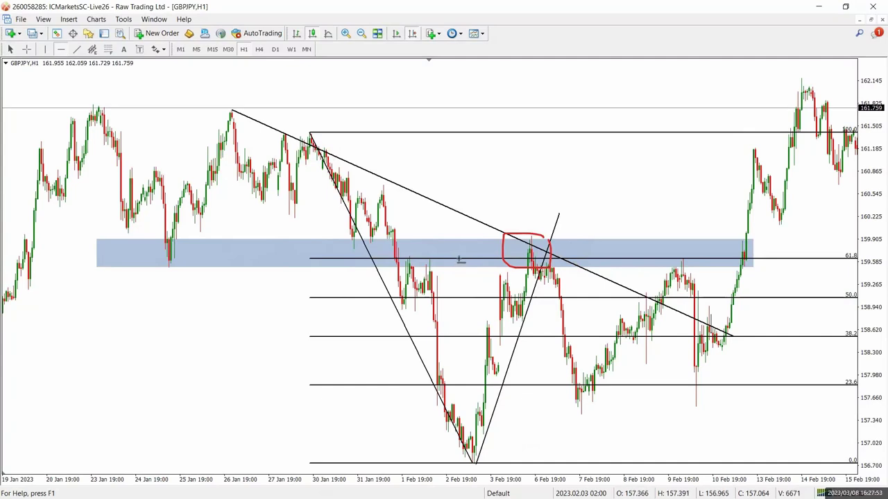
pyautogui.rightClick(331, 177)
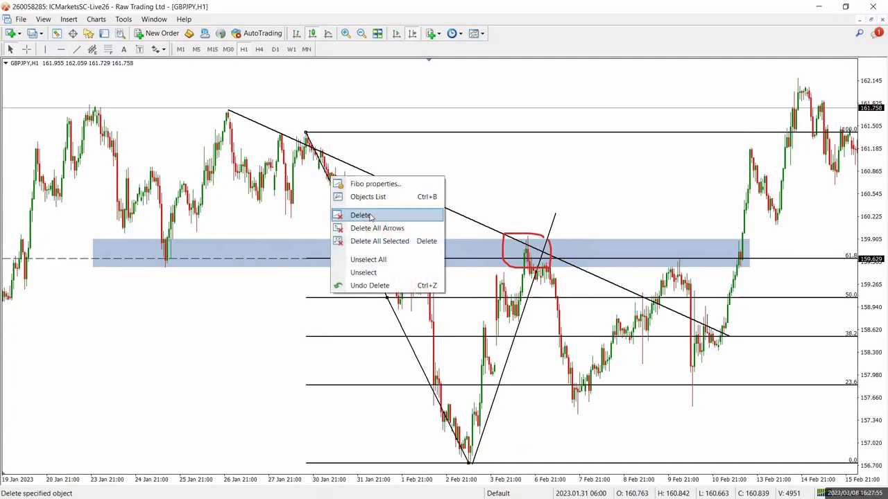
pyautogui.click(371, 217)
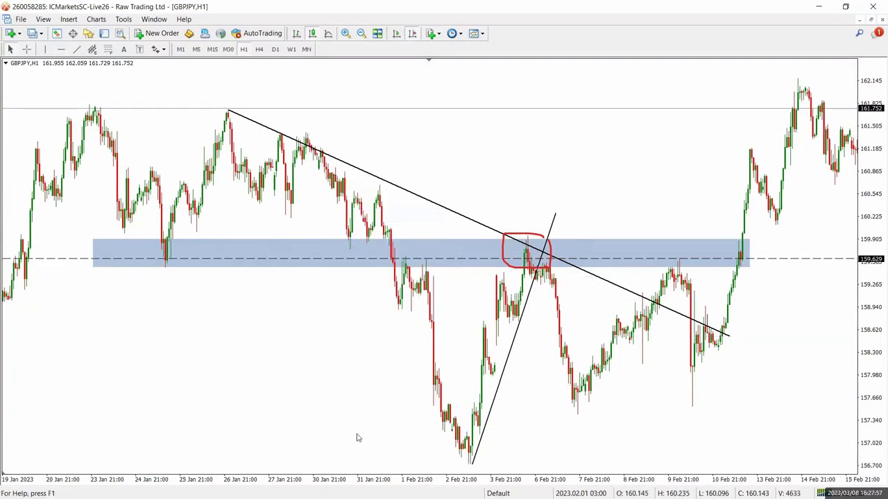
# Circle in red the late-January highs touched by the falling trendline and the 25 January low inside the zone
pyautogui.hotkey('ctrl', 'shift', '3')
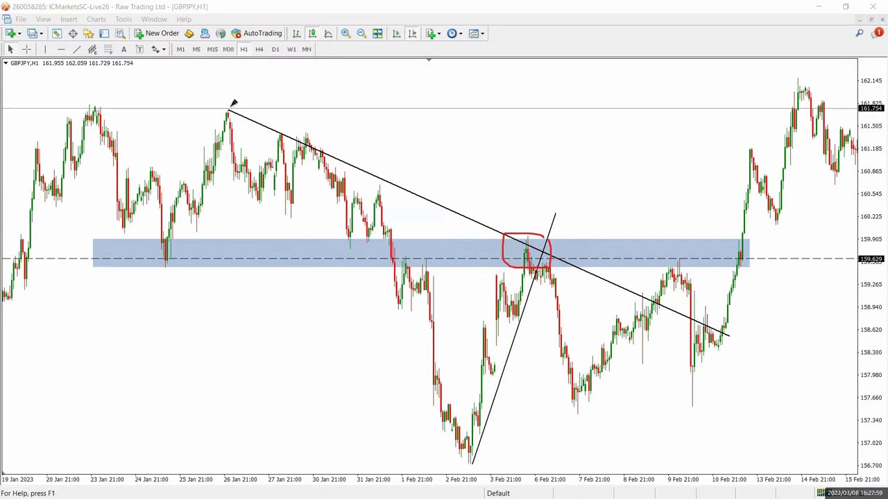
pyautogui.moveTo(234, 104); pyautogui.dragTo(242, 100)
pyautogui.moveTo(283, 129); pyautogui.dragTo(306, 139)
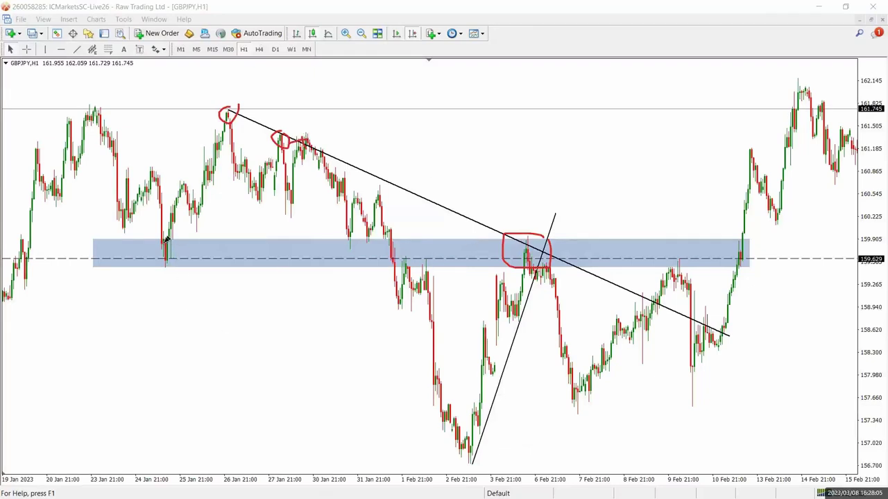
pyautogui.moveTo(166, 239)
pyautogui.mouseDown()
pyautogui.moveTo(168, 267)
pyautogui.moveTo(165, 237)
pyautogui.mouseUp()
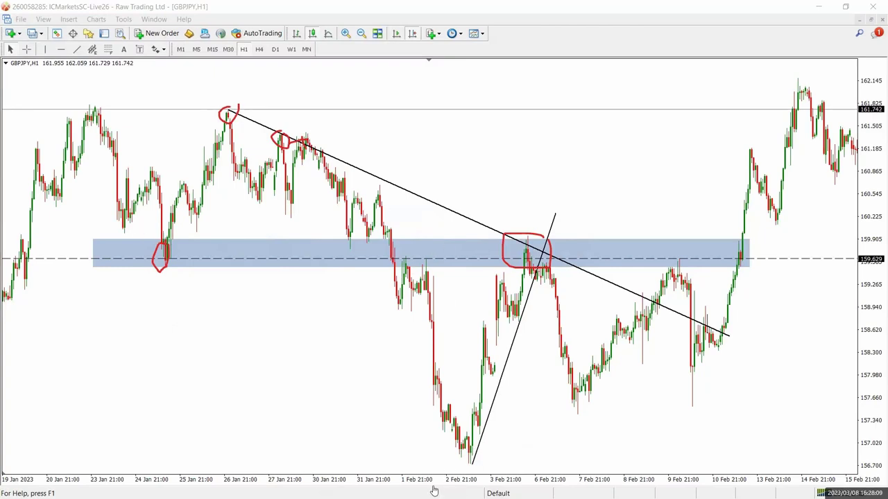
# Erase the red circle around the early-February high and frame that high inside the zone with a green rectangle
pyautogui.click(500, 258)
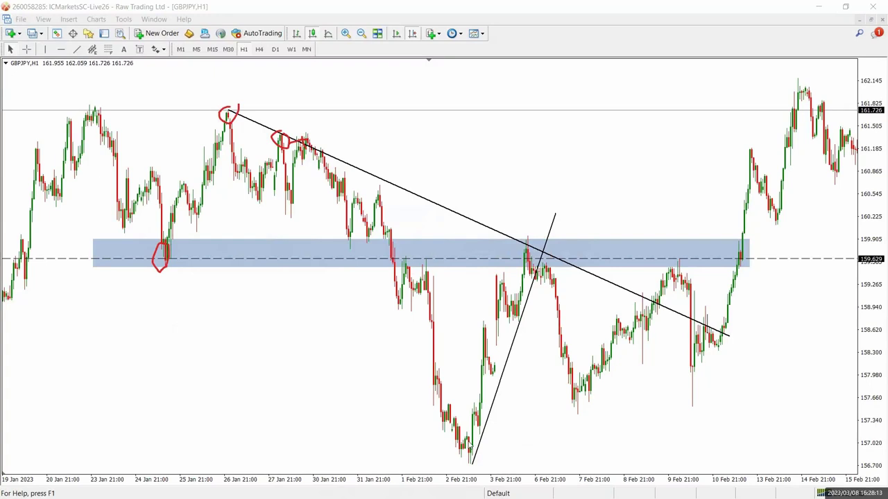
pyautogui.moveTo(516, 247); pyautogui.dragTo(507, 267)
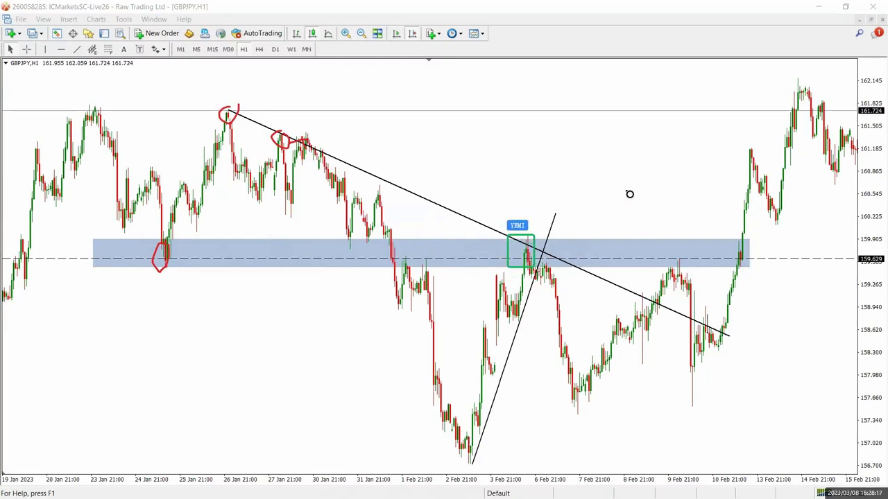